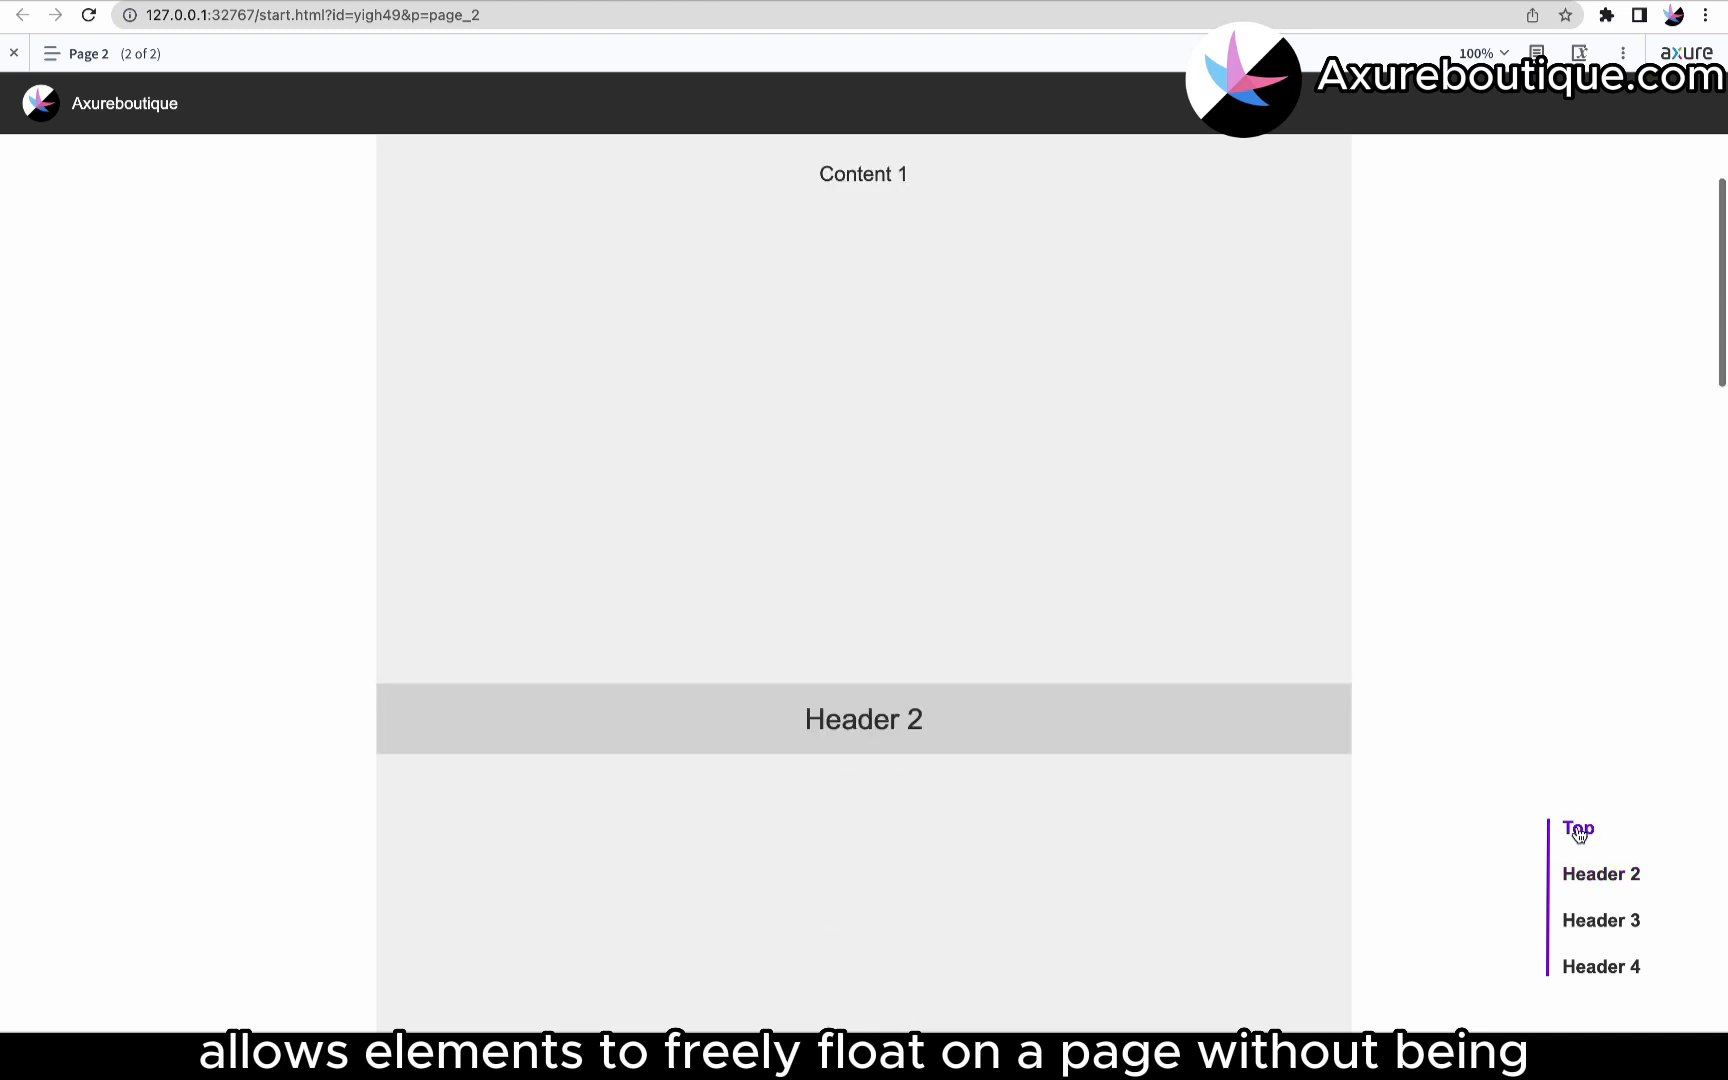
# Try each link of the floating navigation menu in the browser preview to see how the page scrolls to sections.
pyautogui.click(1602, 924)
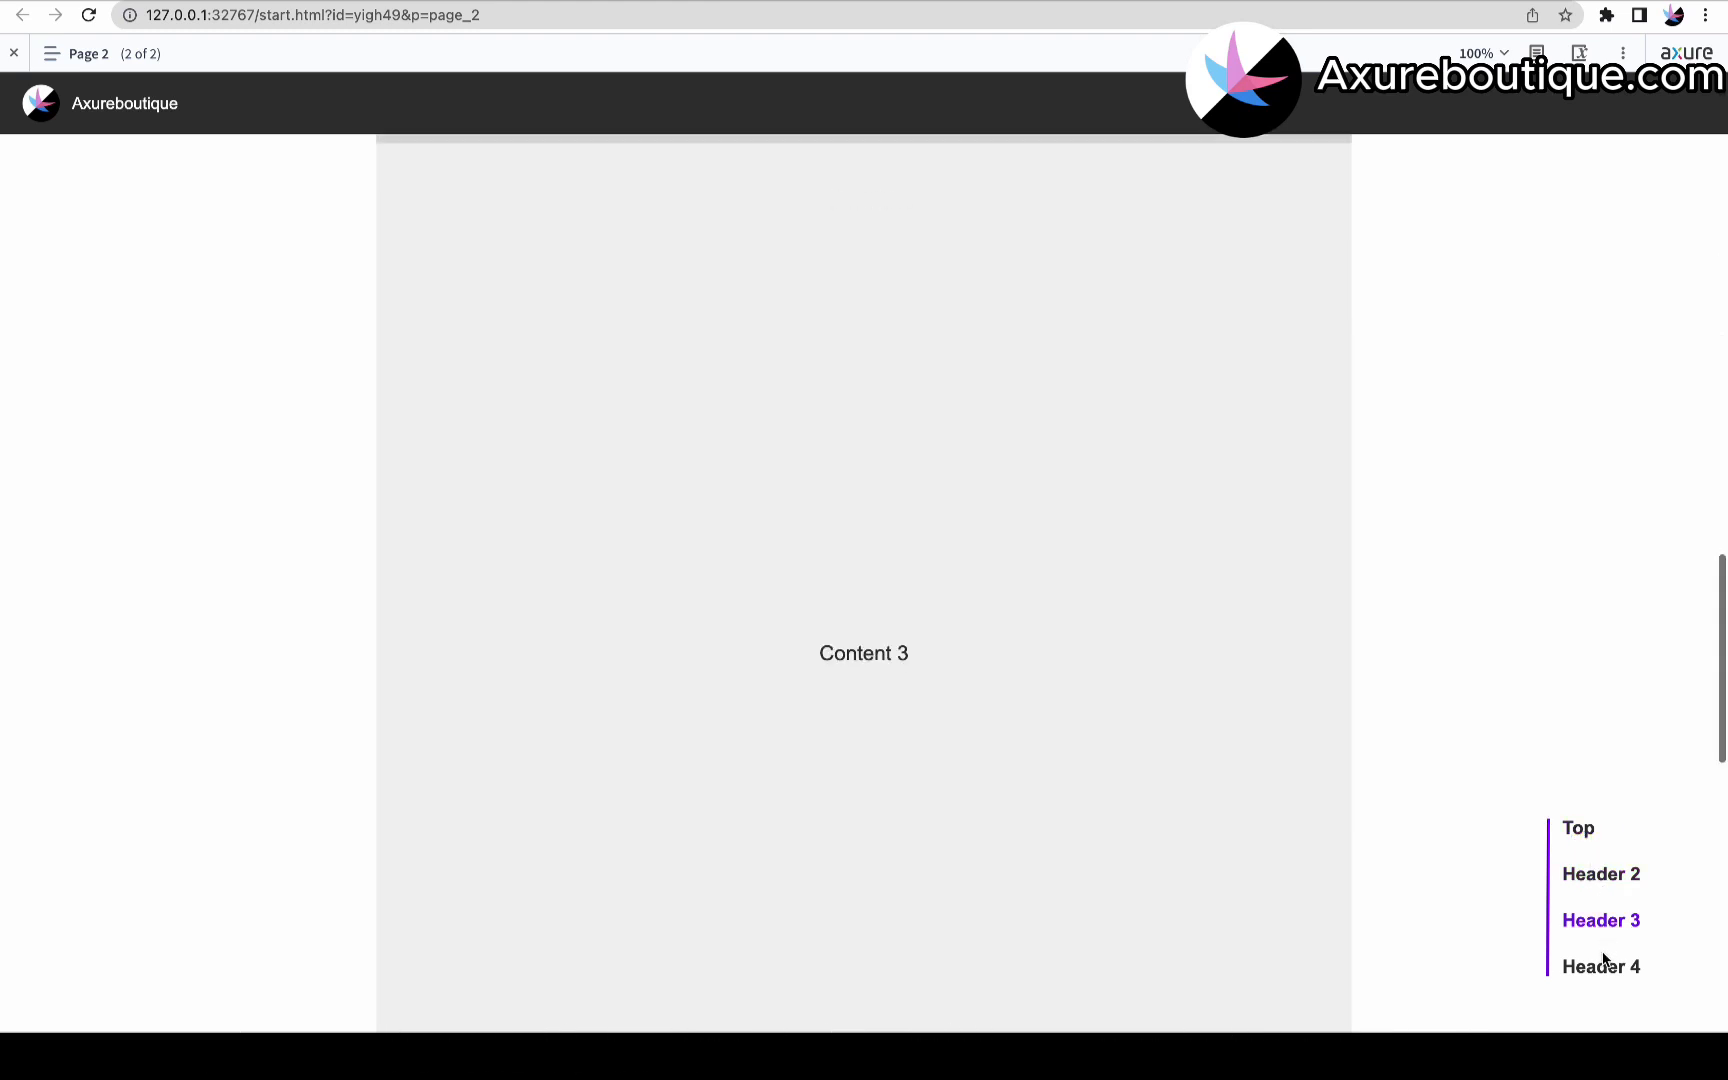
pyautogui.click(1604, 972)
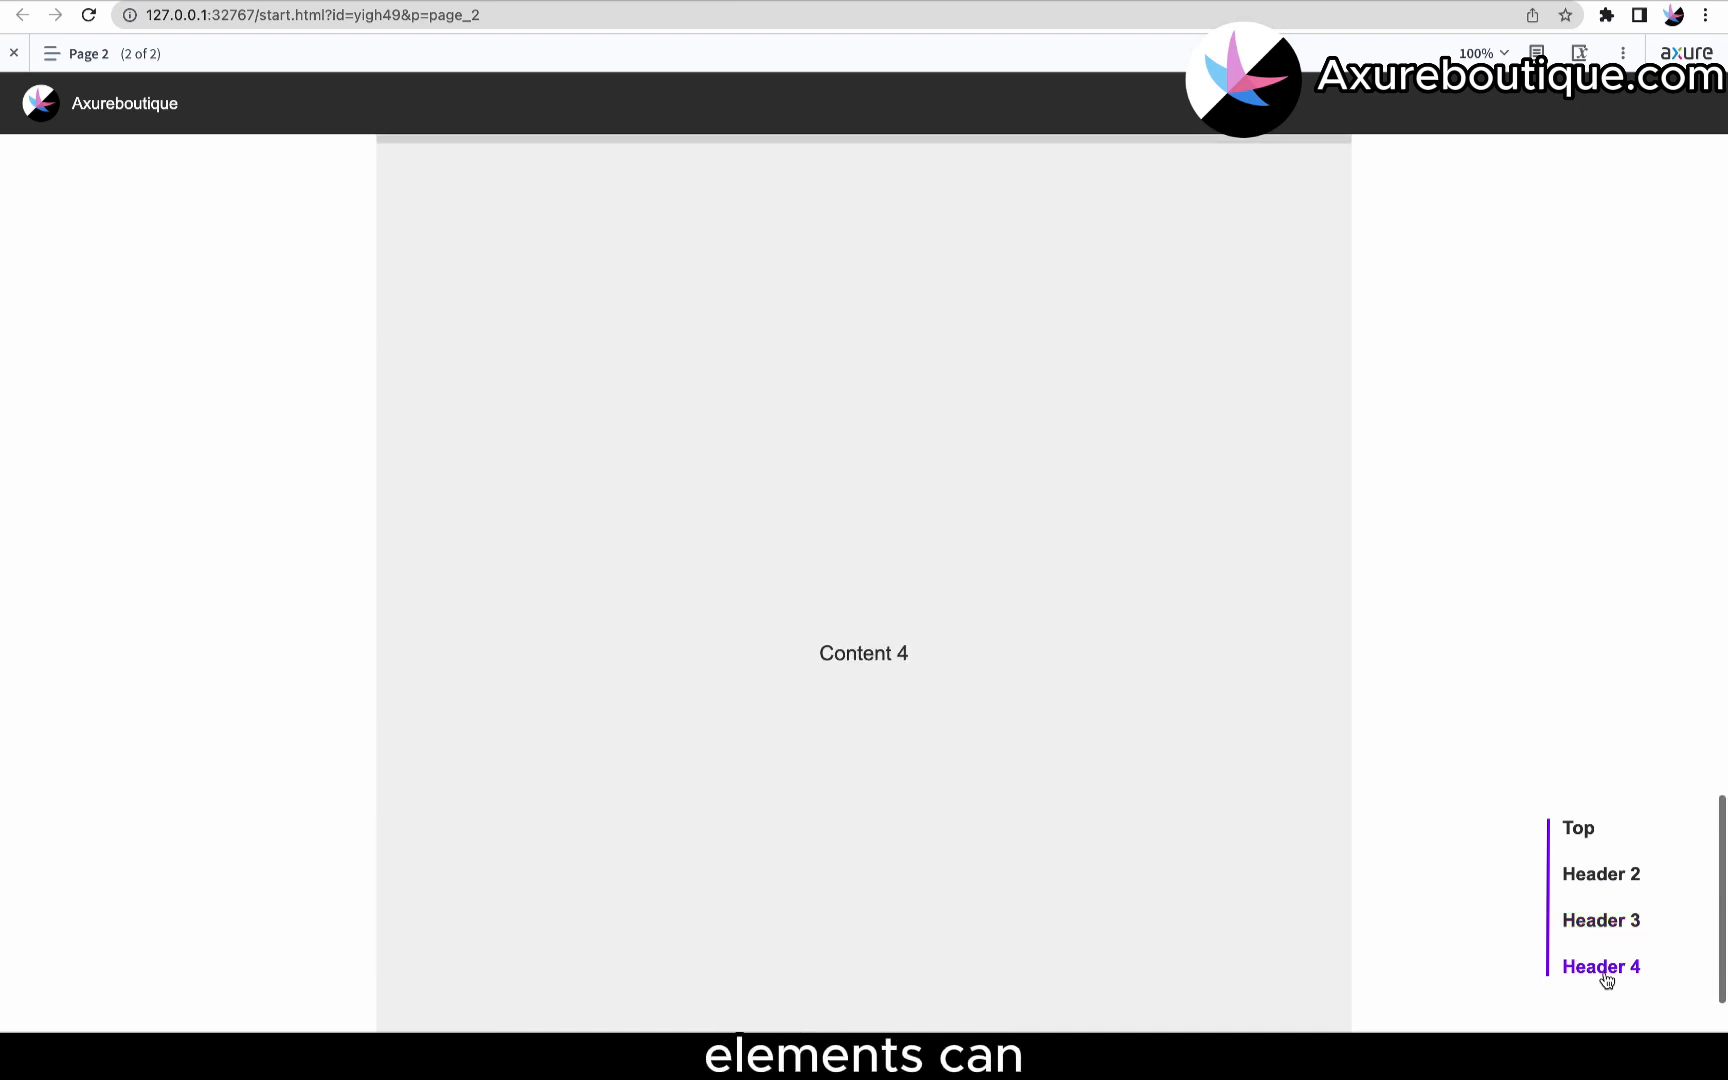
pyautogui.click(1582, 830)
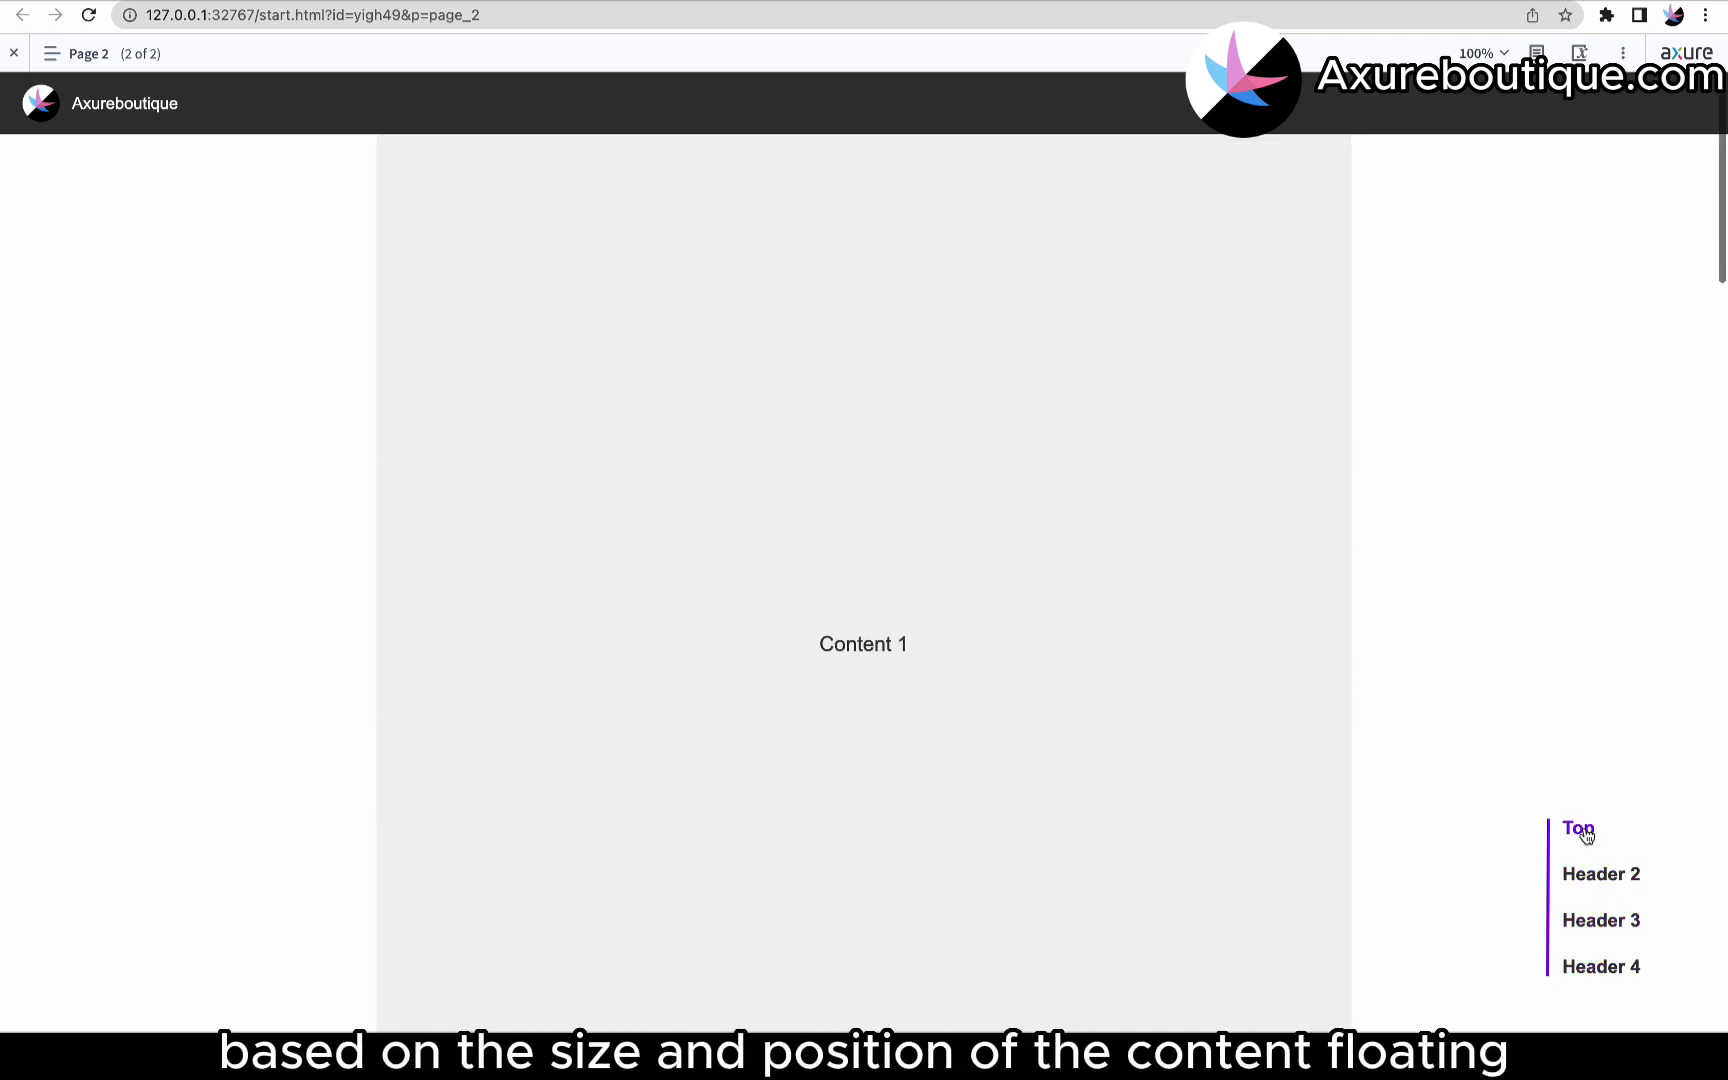
pyautogui.click(1588, 873)
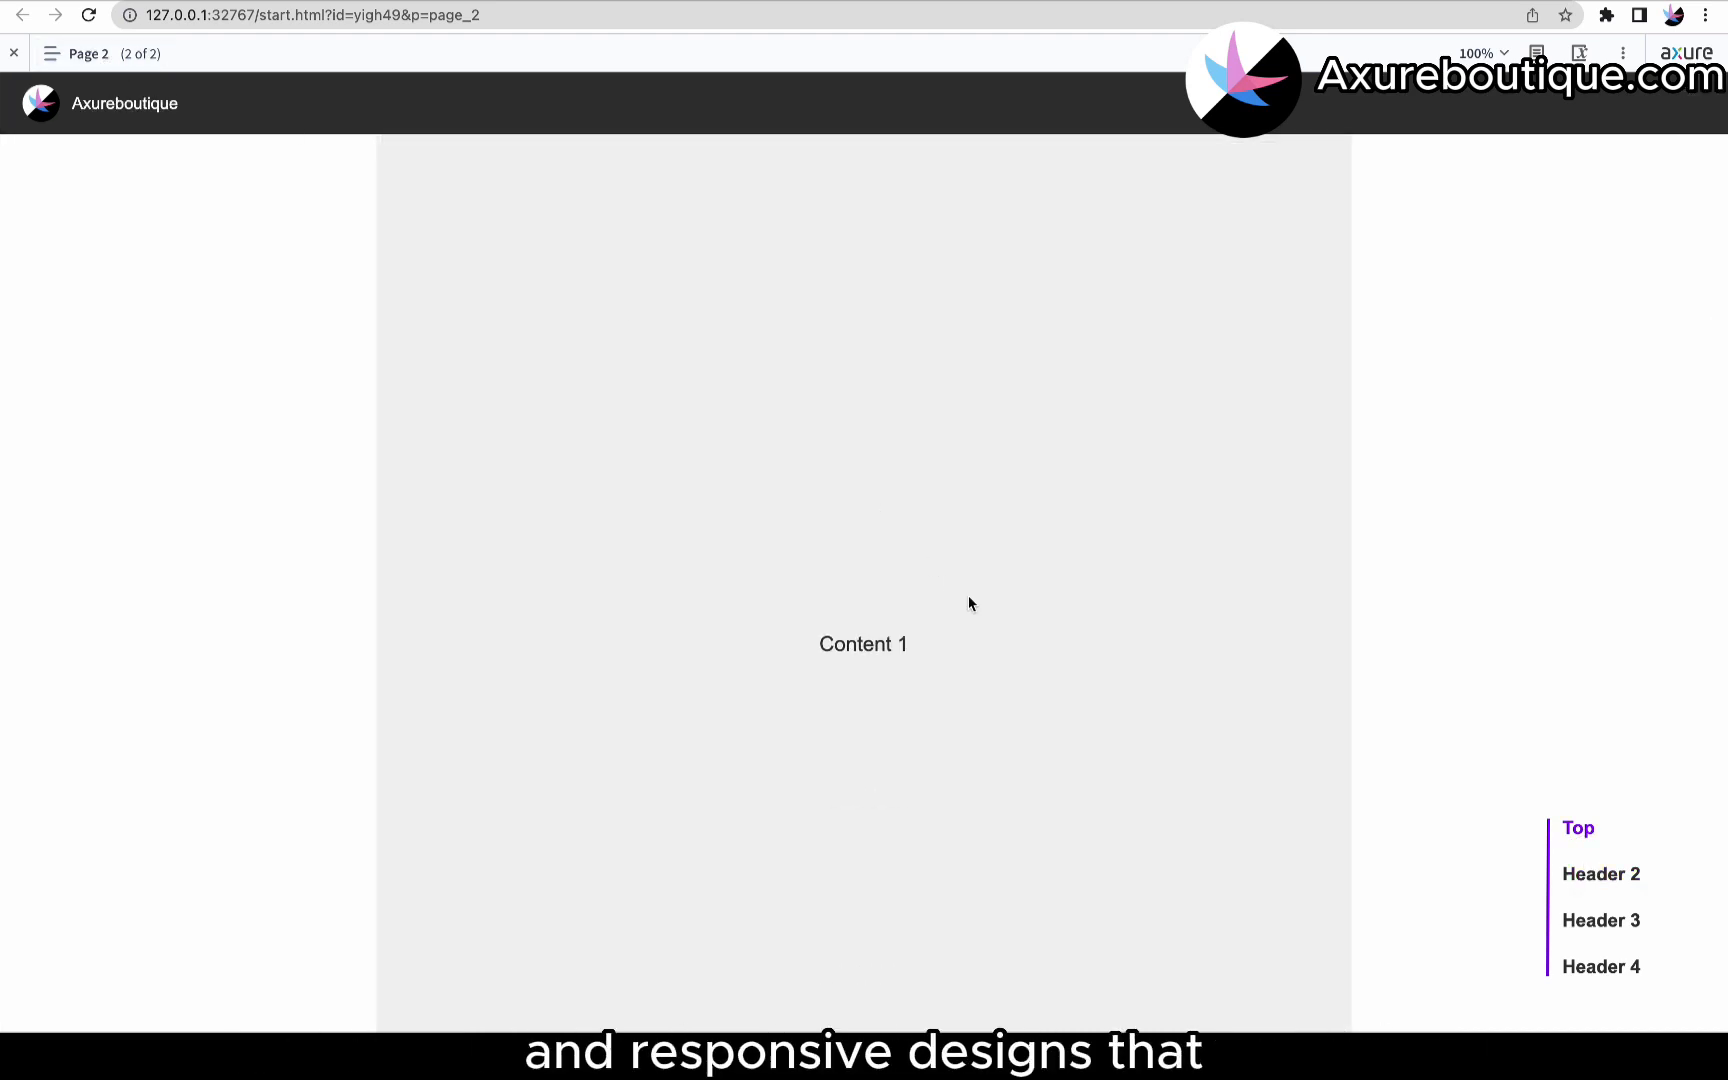
pyautogui.scroll(-10, 968, 595)
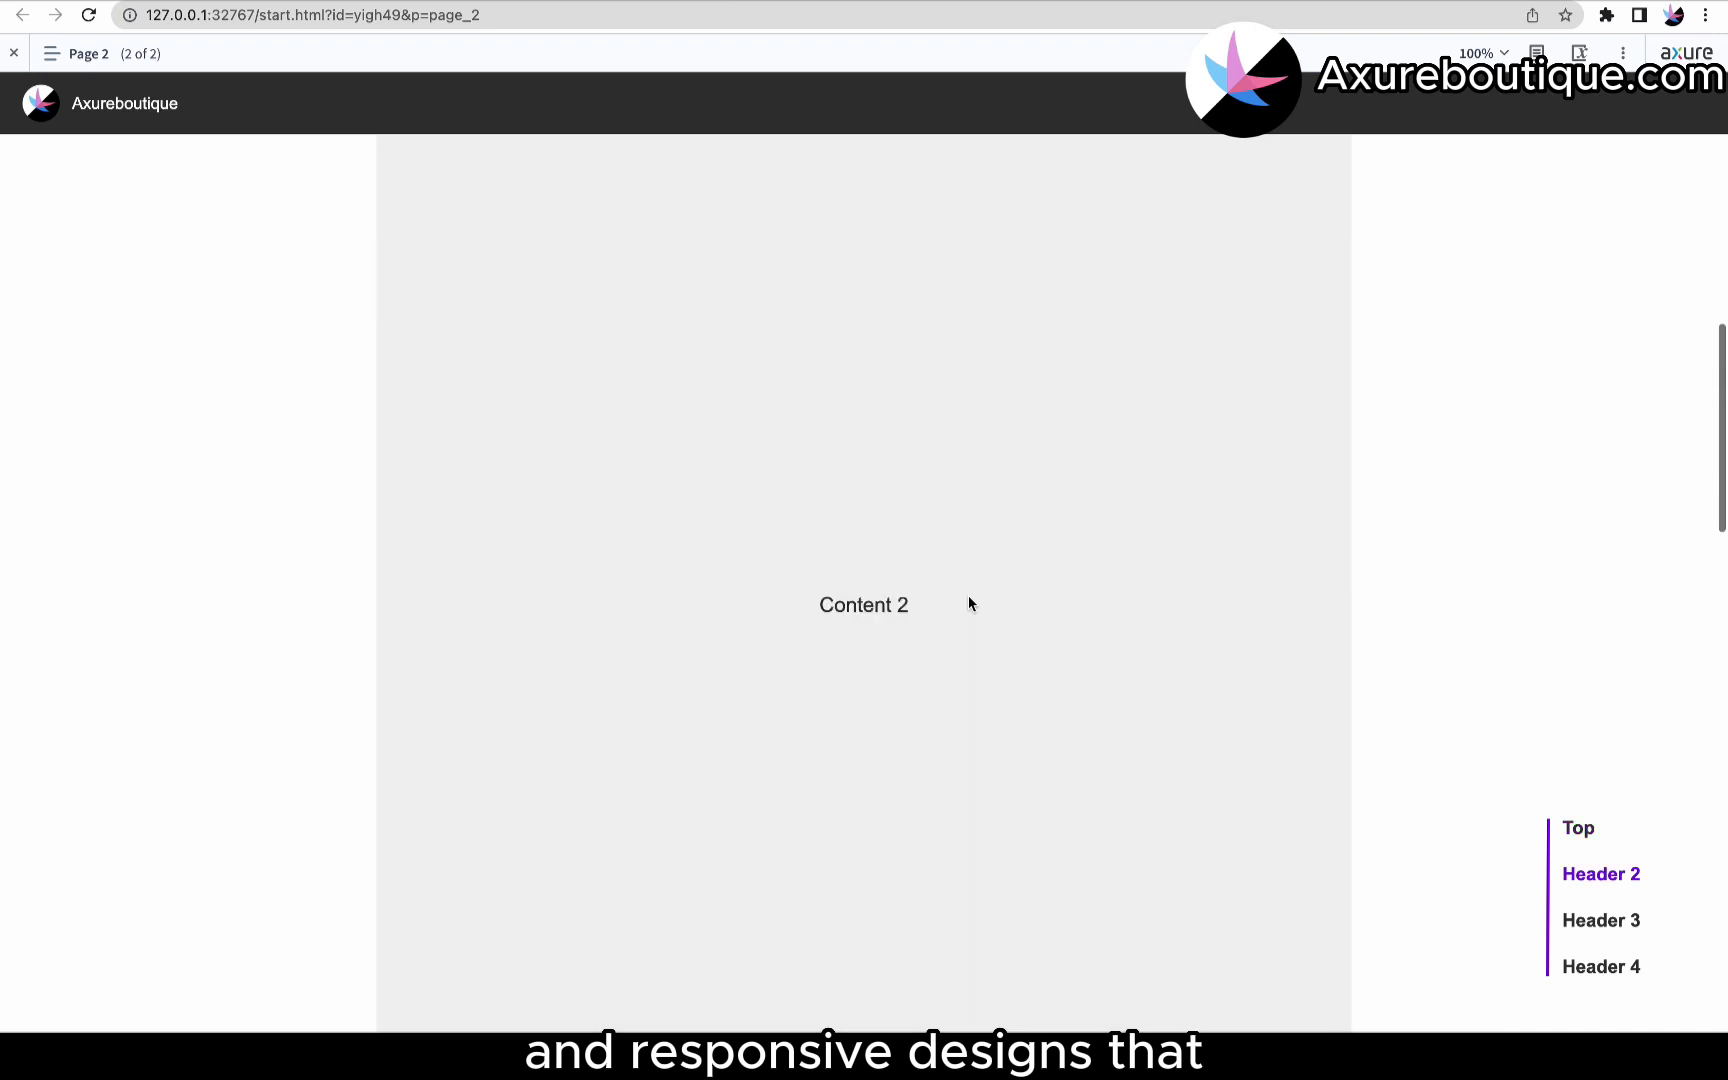
pyautogui.scroll(-5, 968, 597)
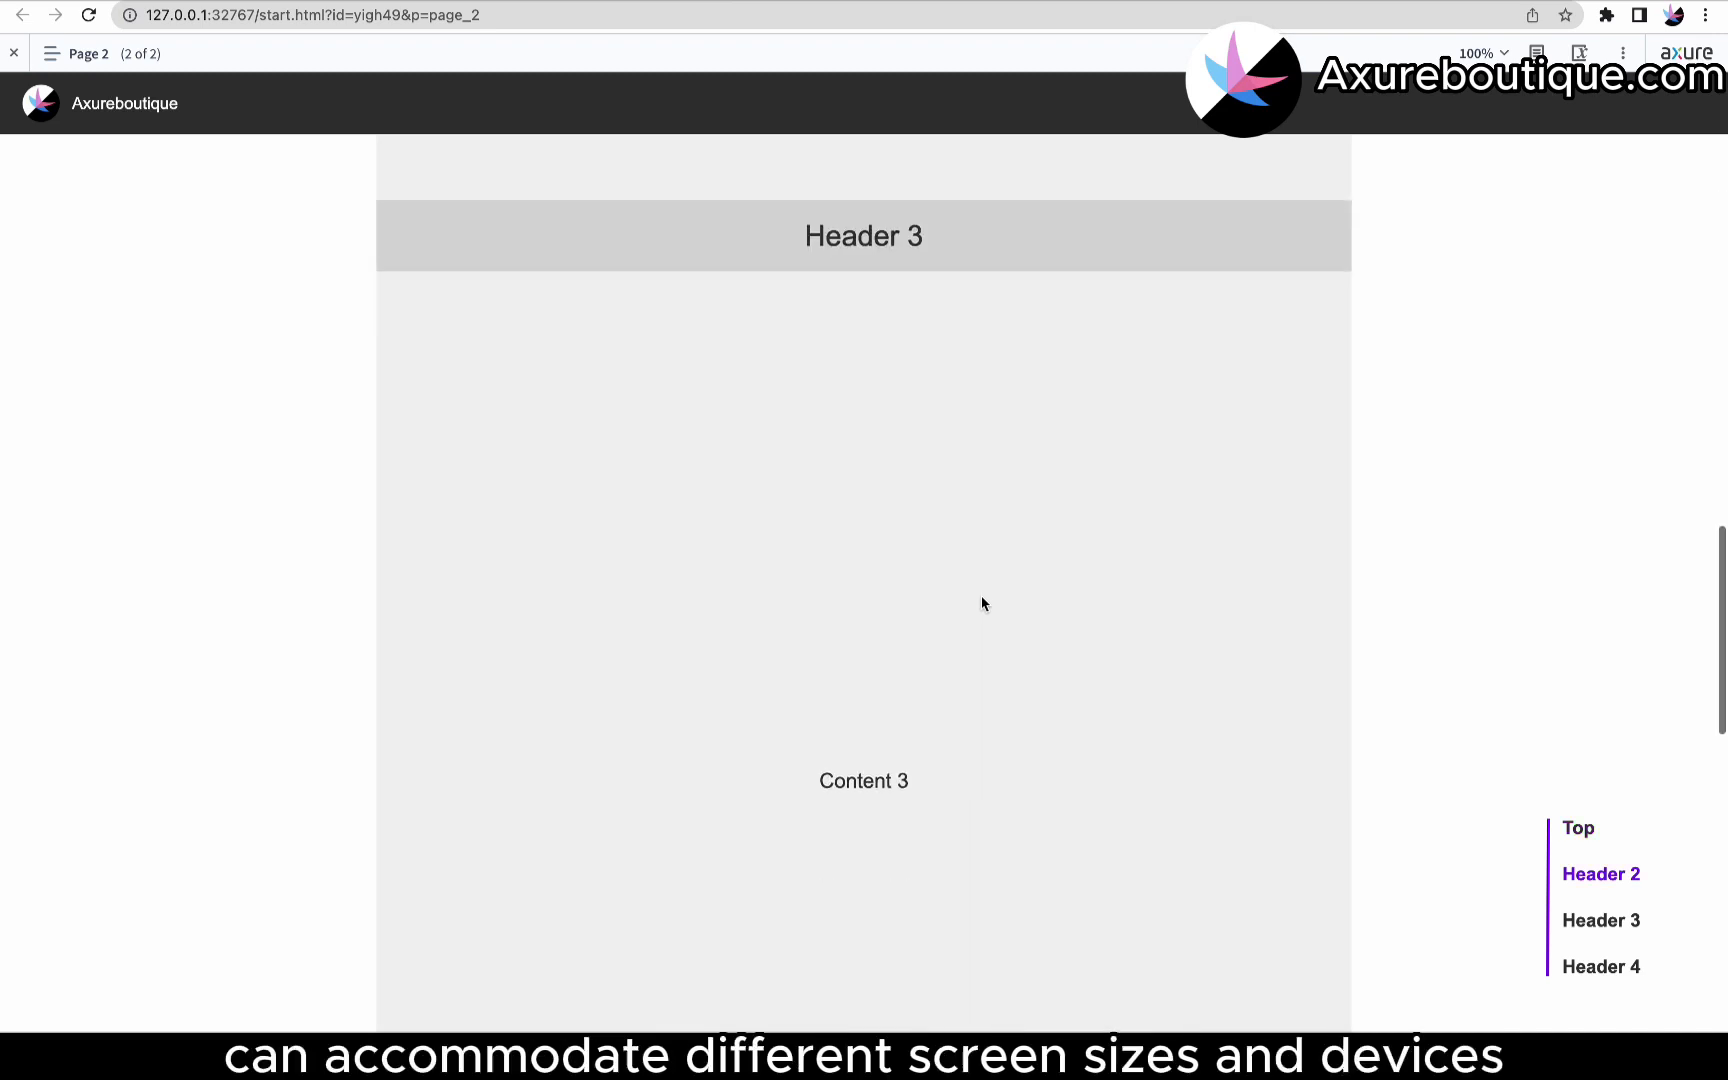
pyautogui.click(1578, 830)
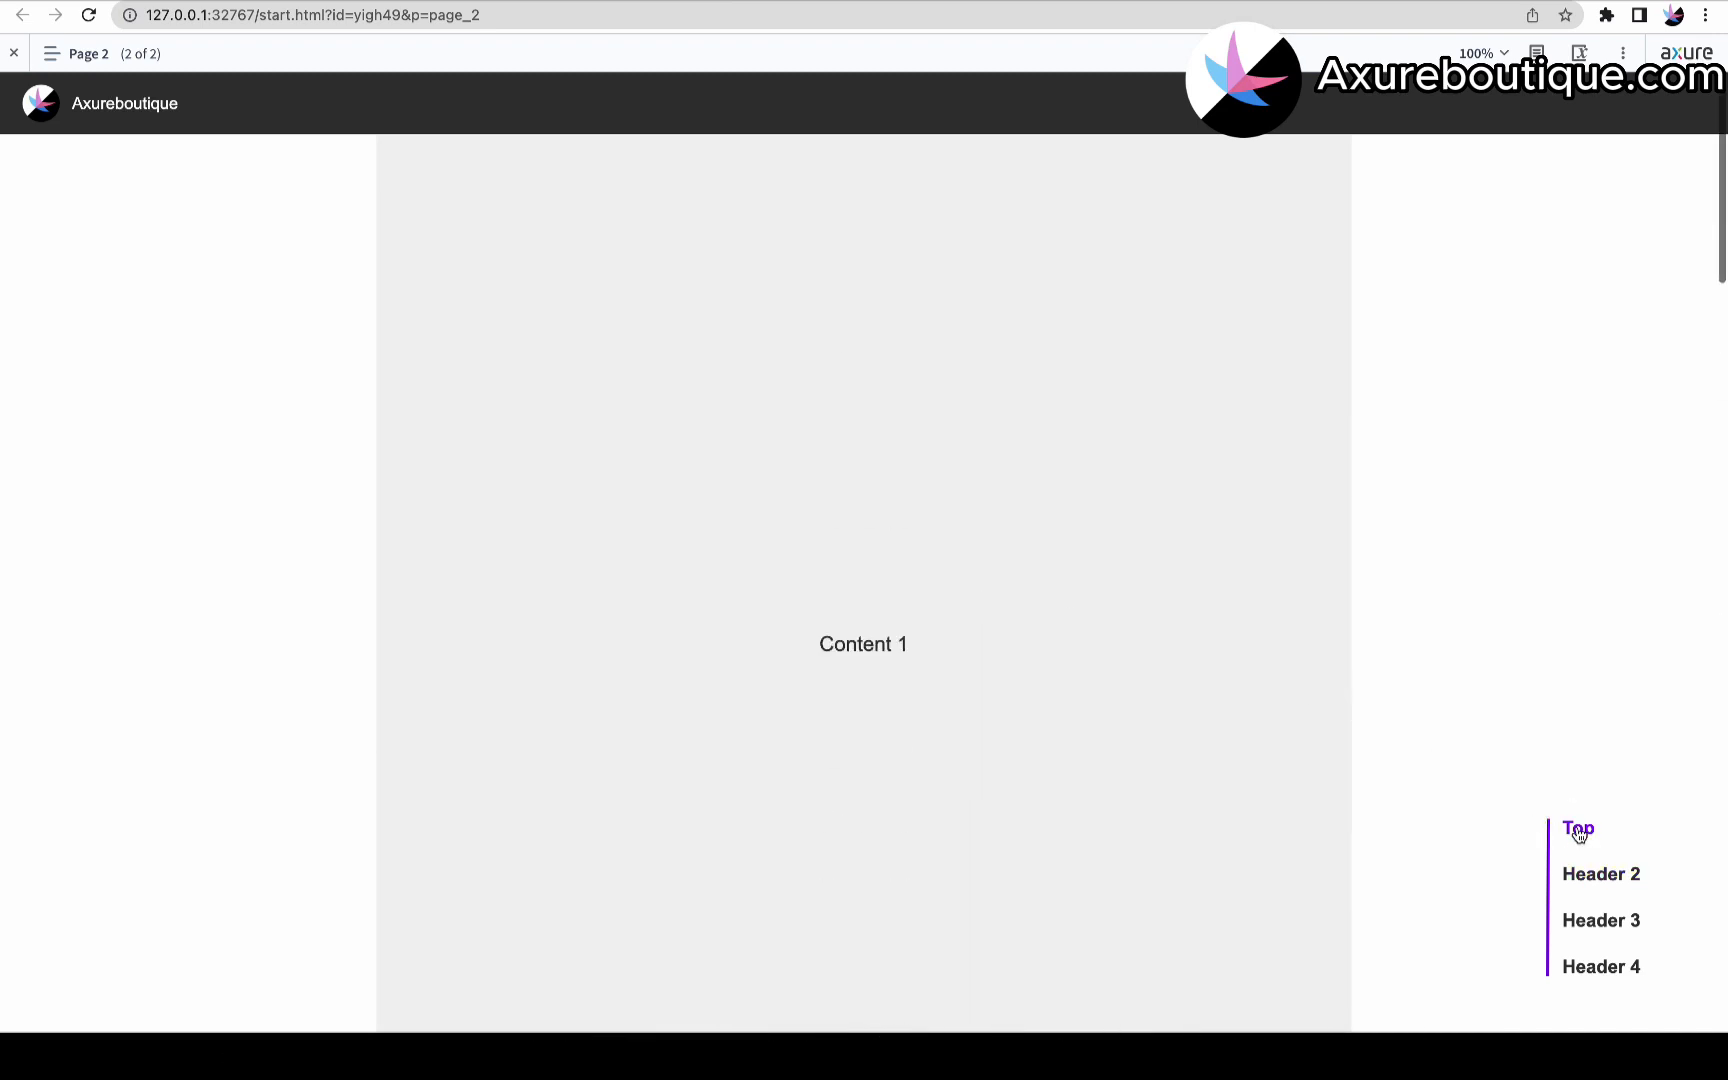
pyautogui.click(1601, 922)
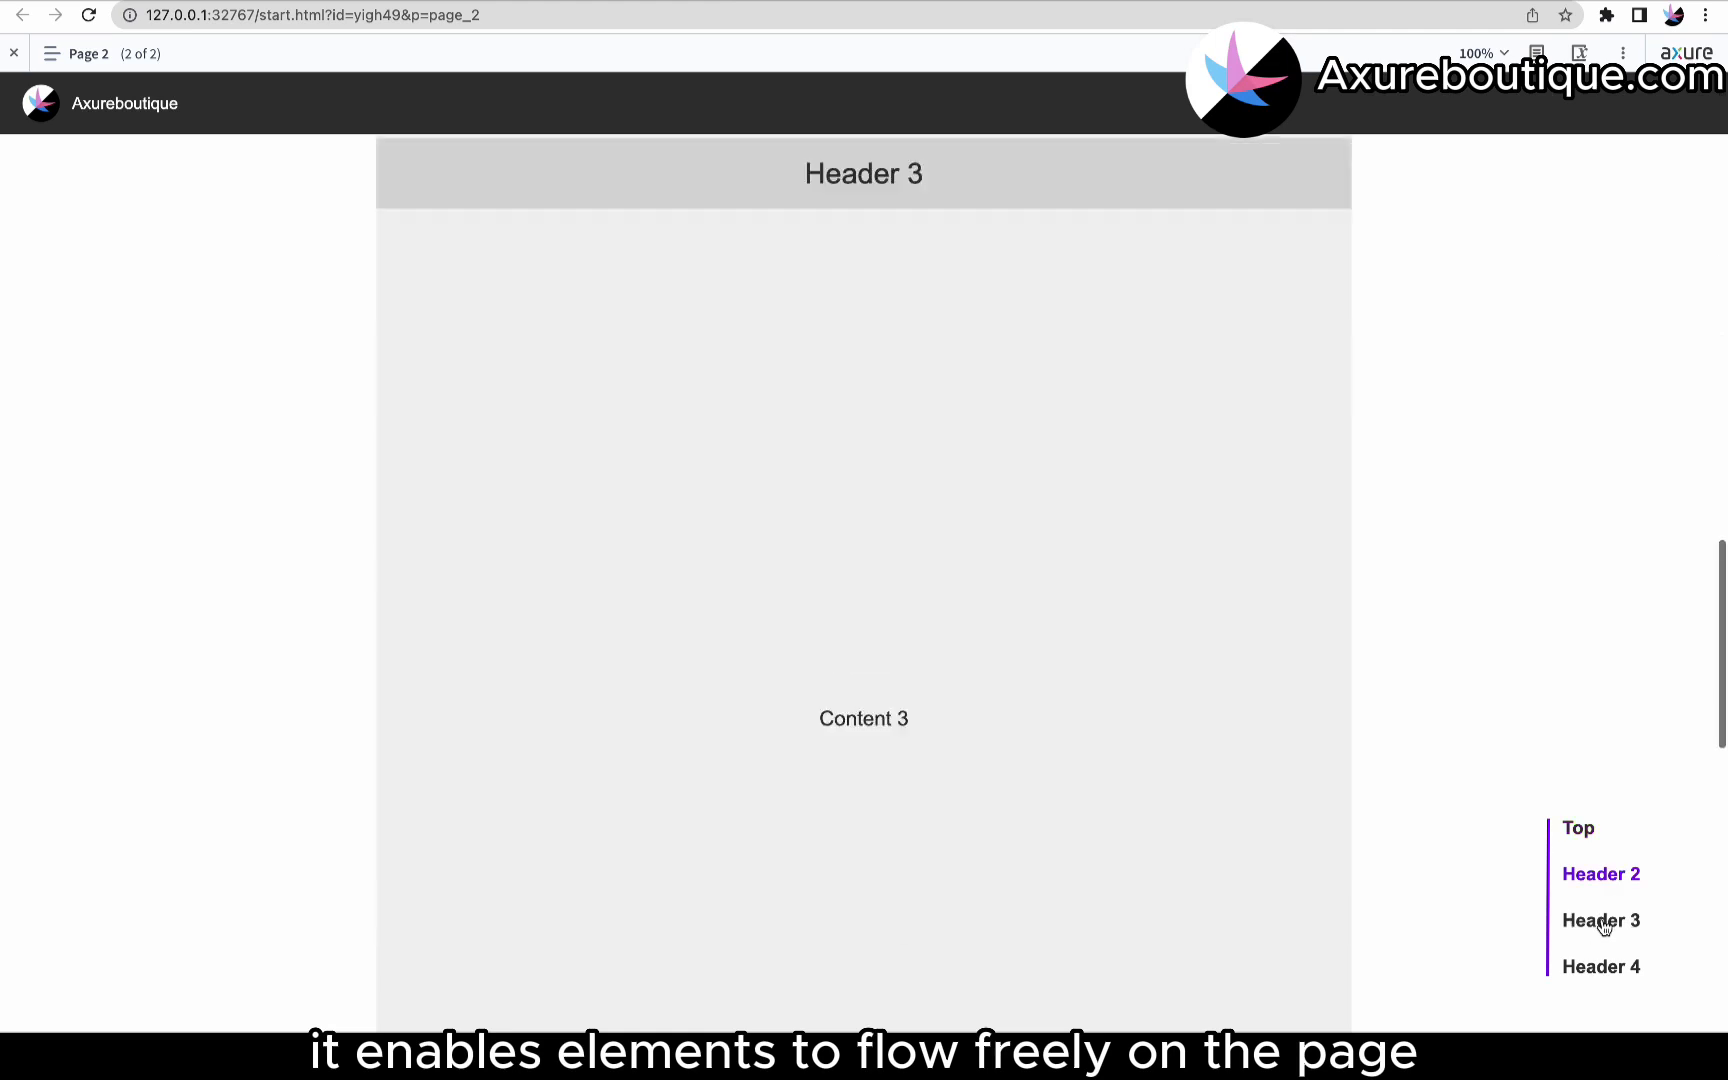
pyautogui.click(1606, 966)
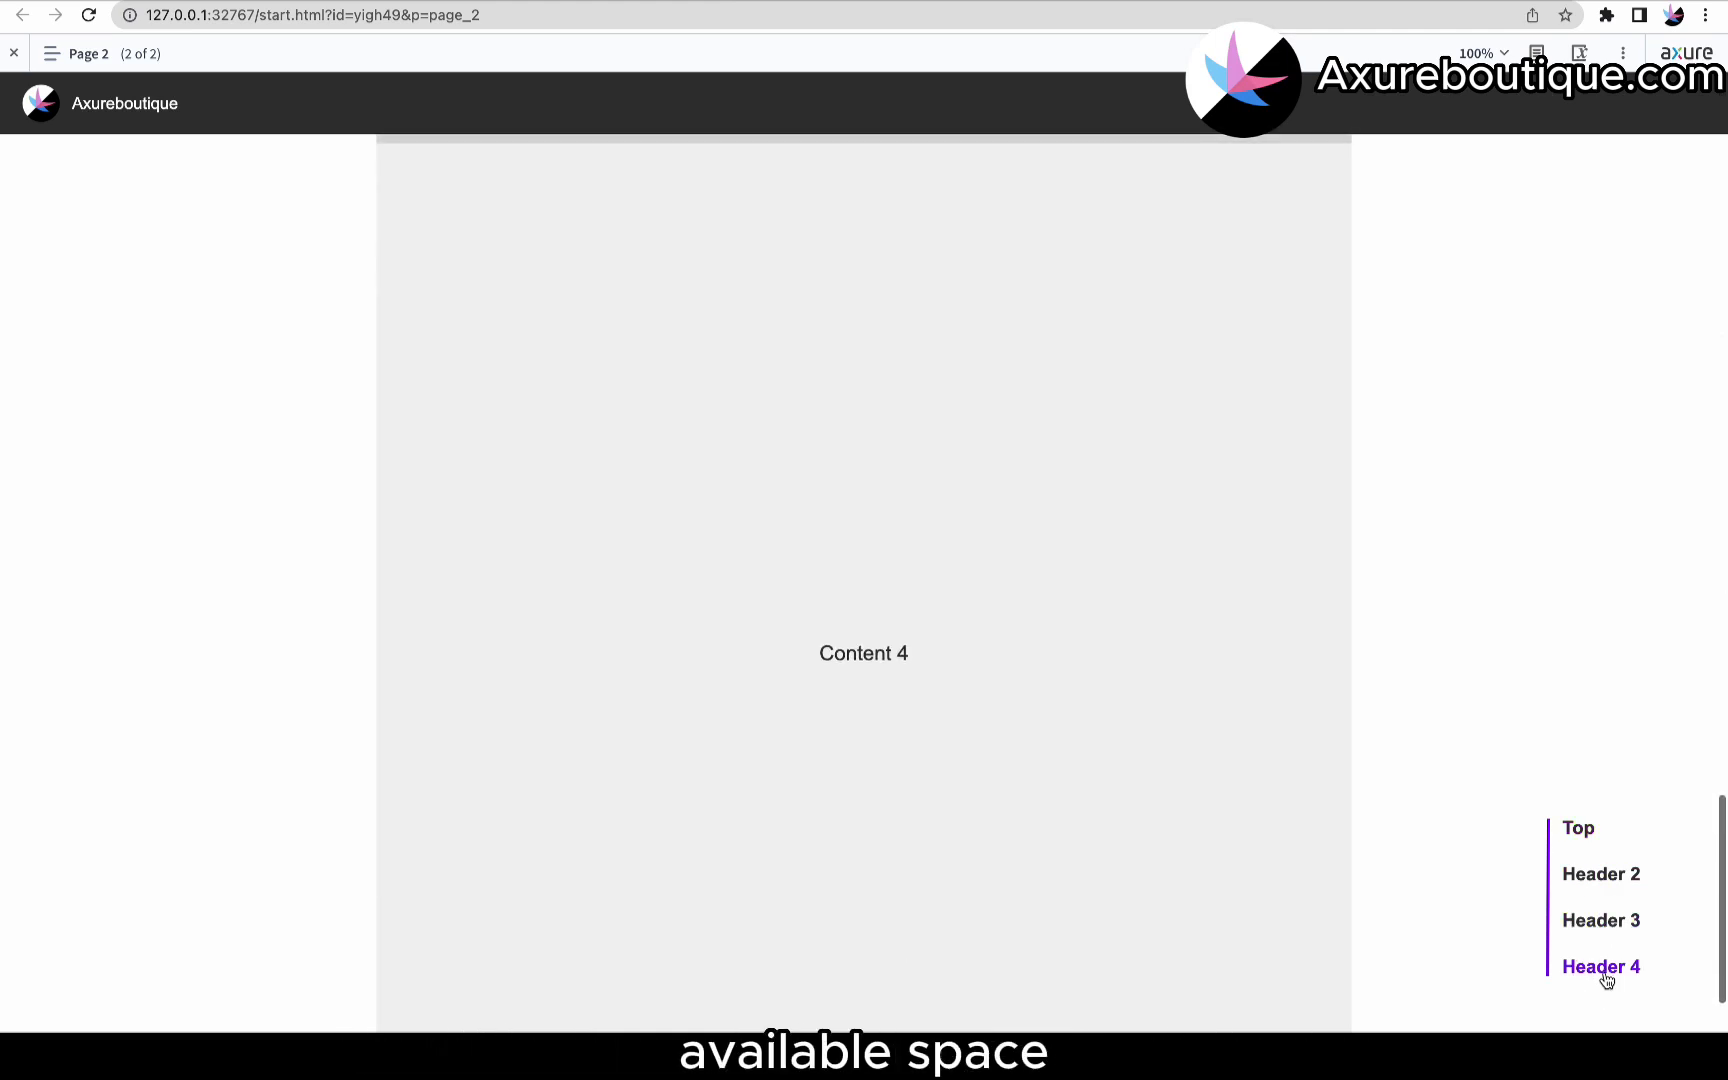
pyautogui.click(1585, 836)
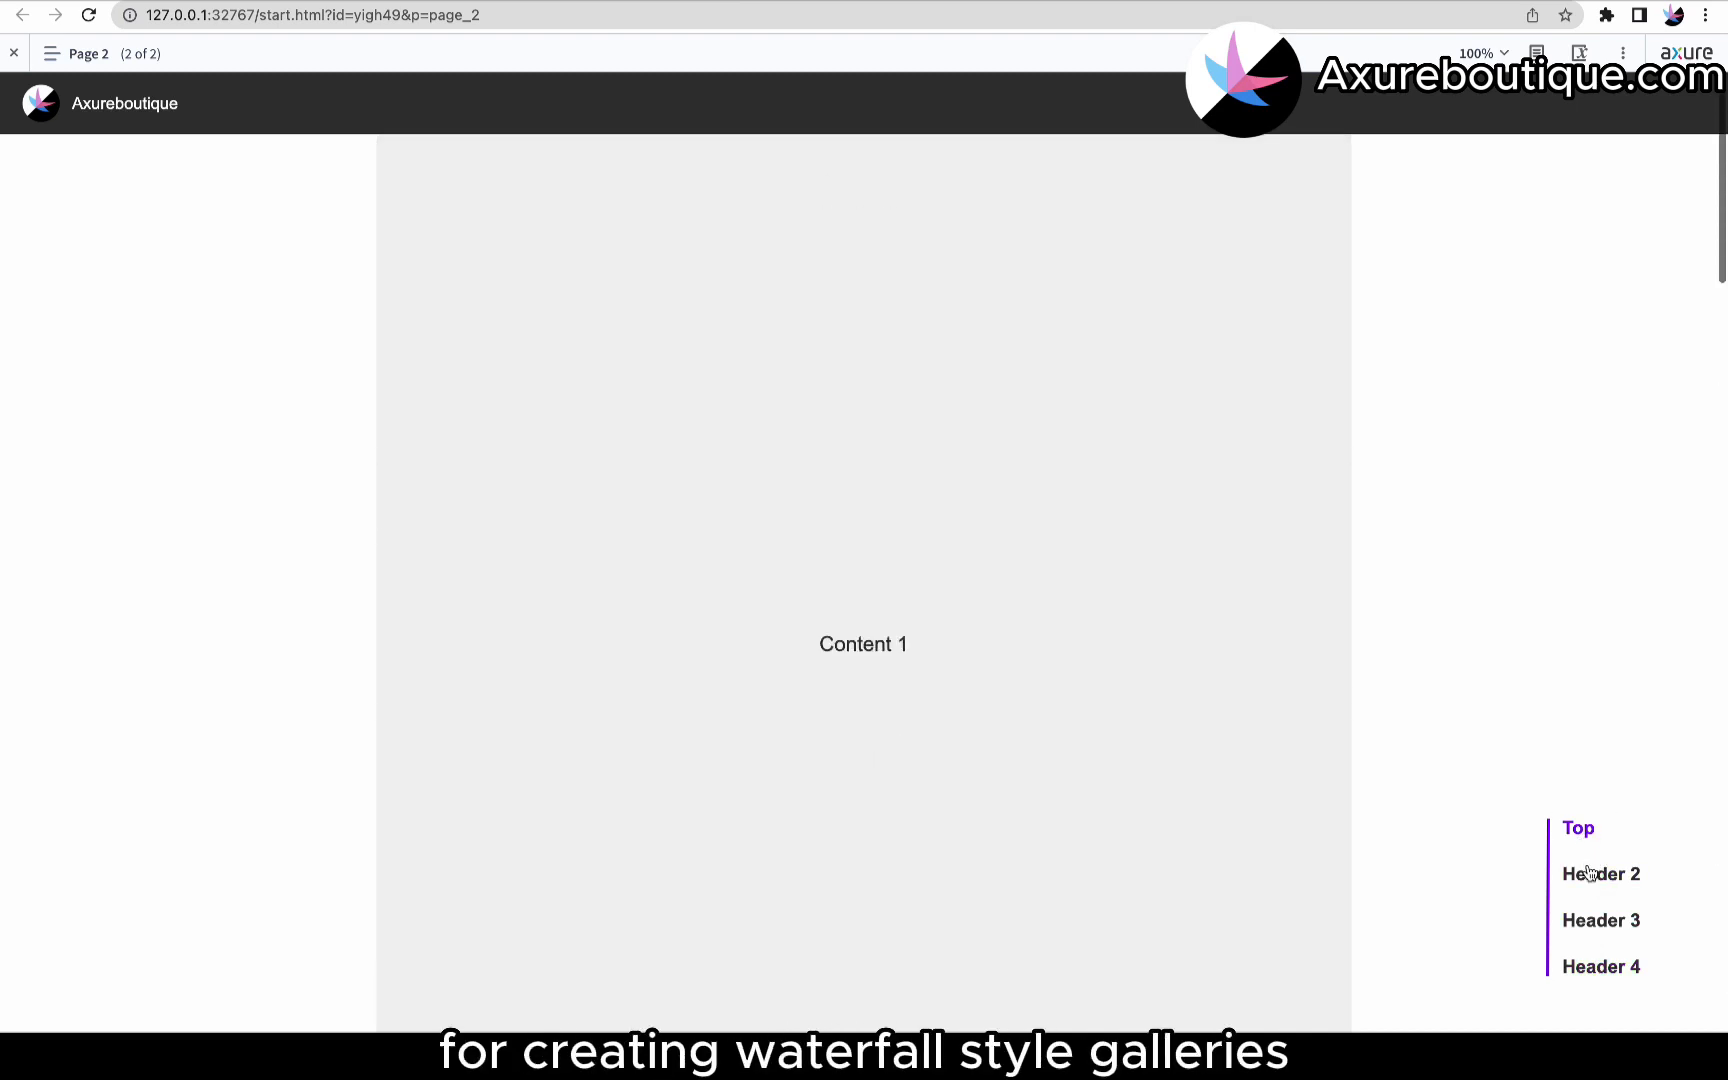
pyautogui.click(1590, 873)
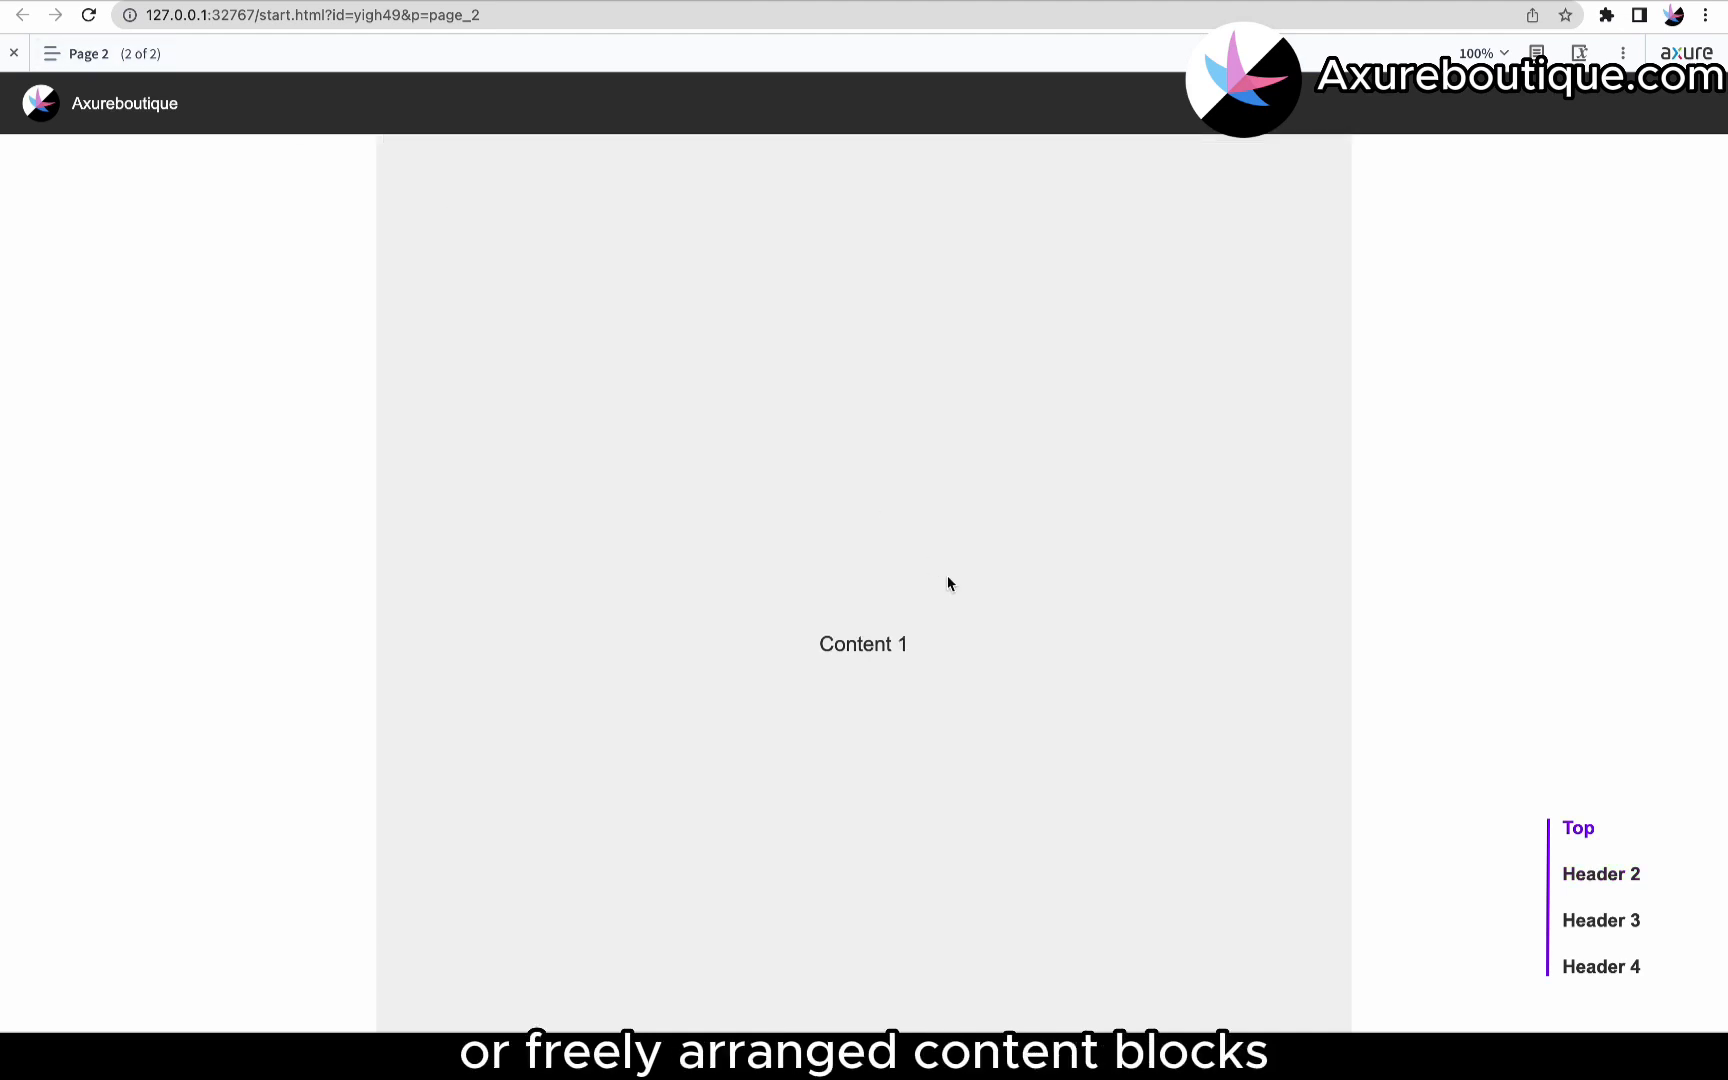
pyautogui.scroll(-15, 968, 600)
pyautogui.scroll(-3, 968, 603)
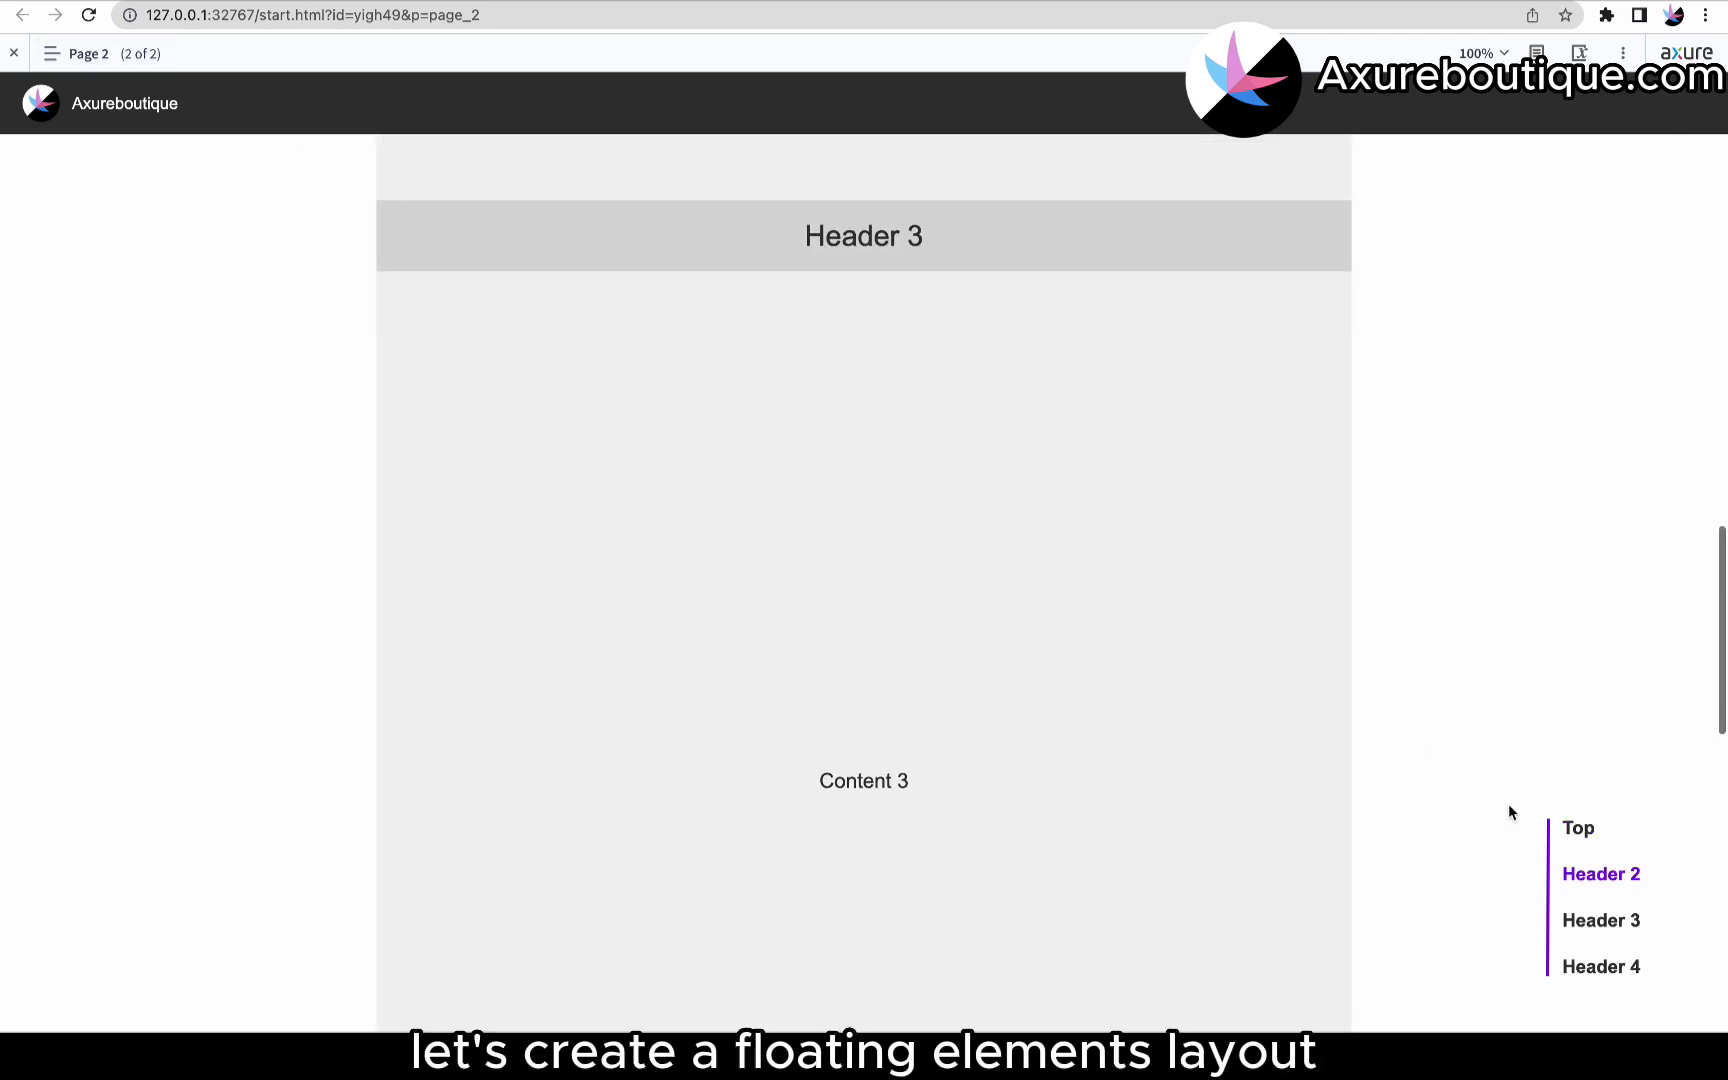
pyautogui.click(1578, 832)
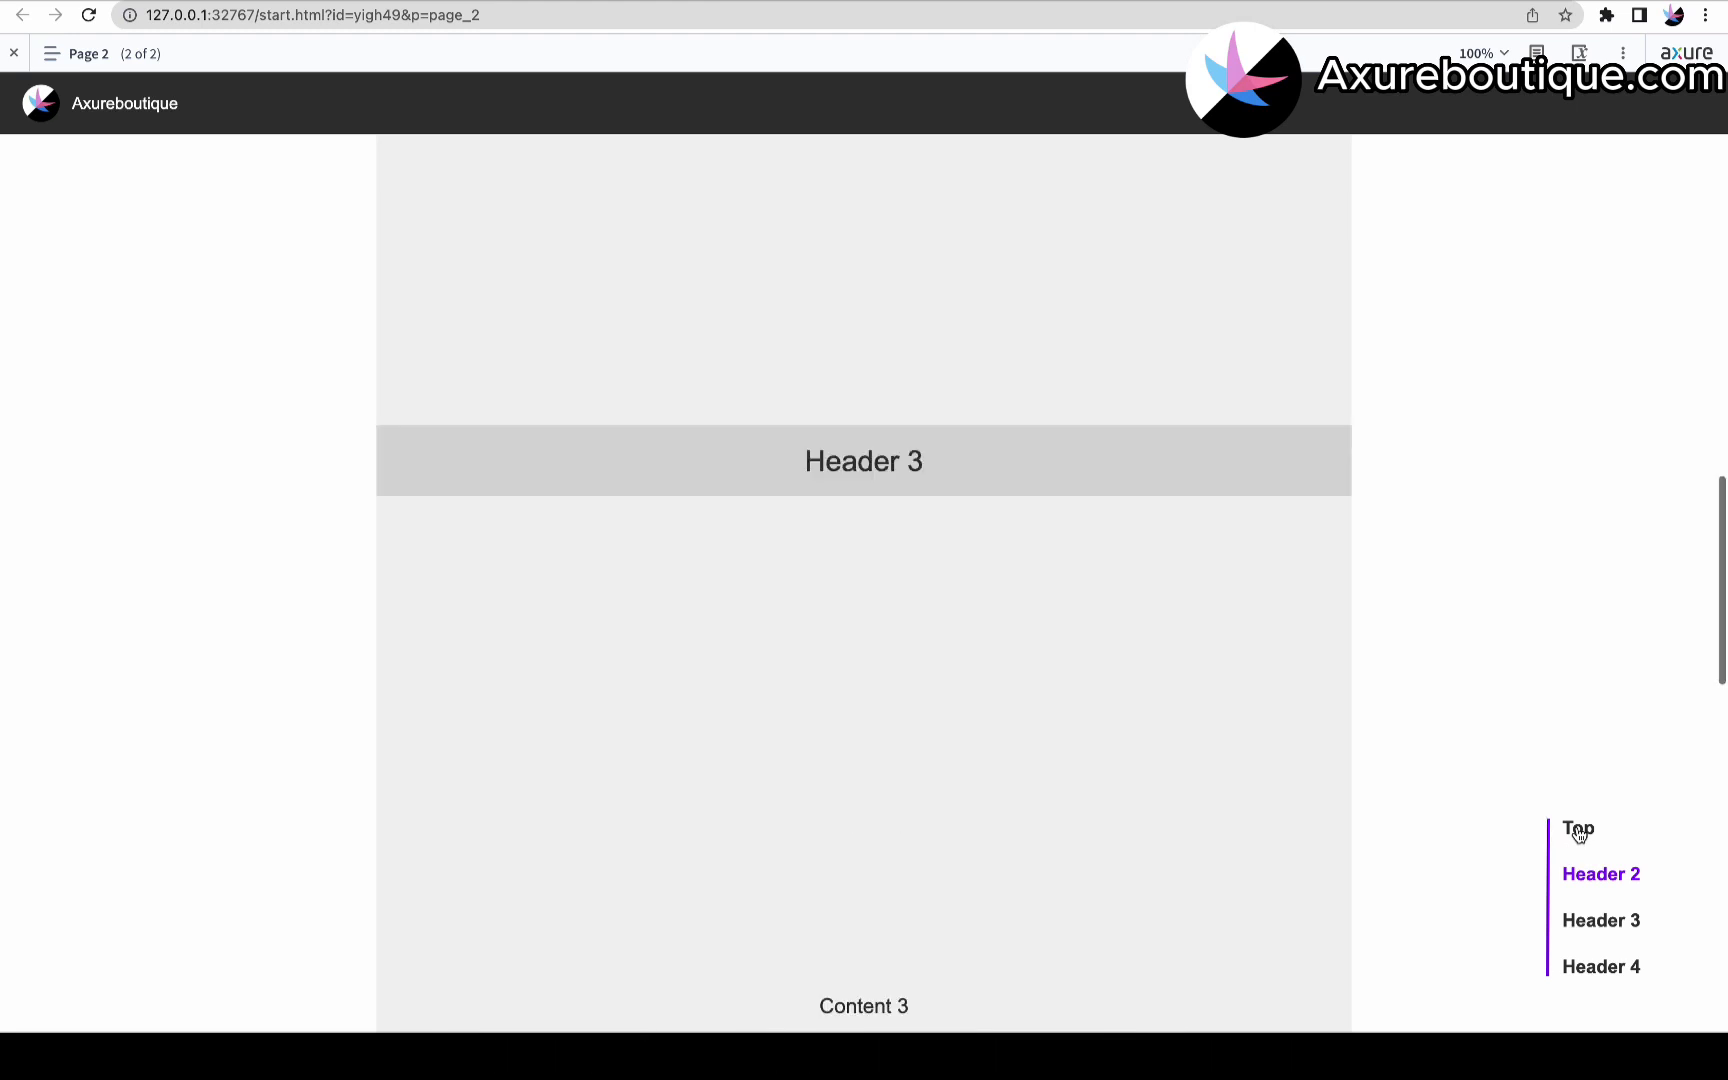
pyautogui.click(1600, 920)
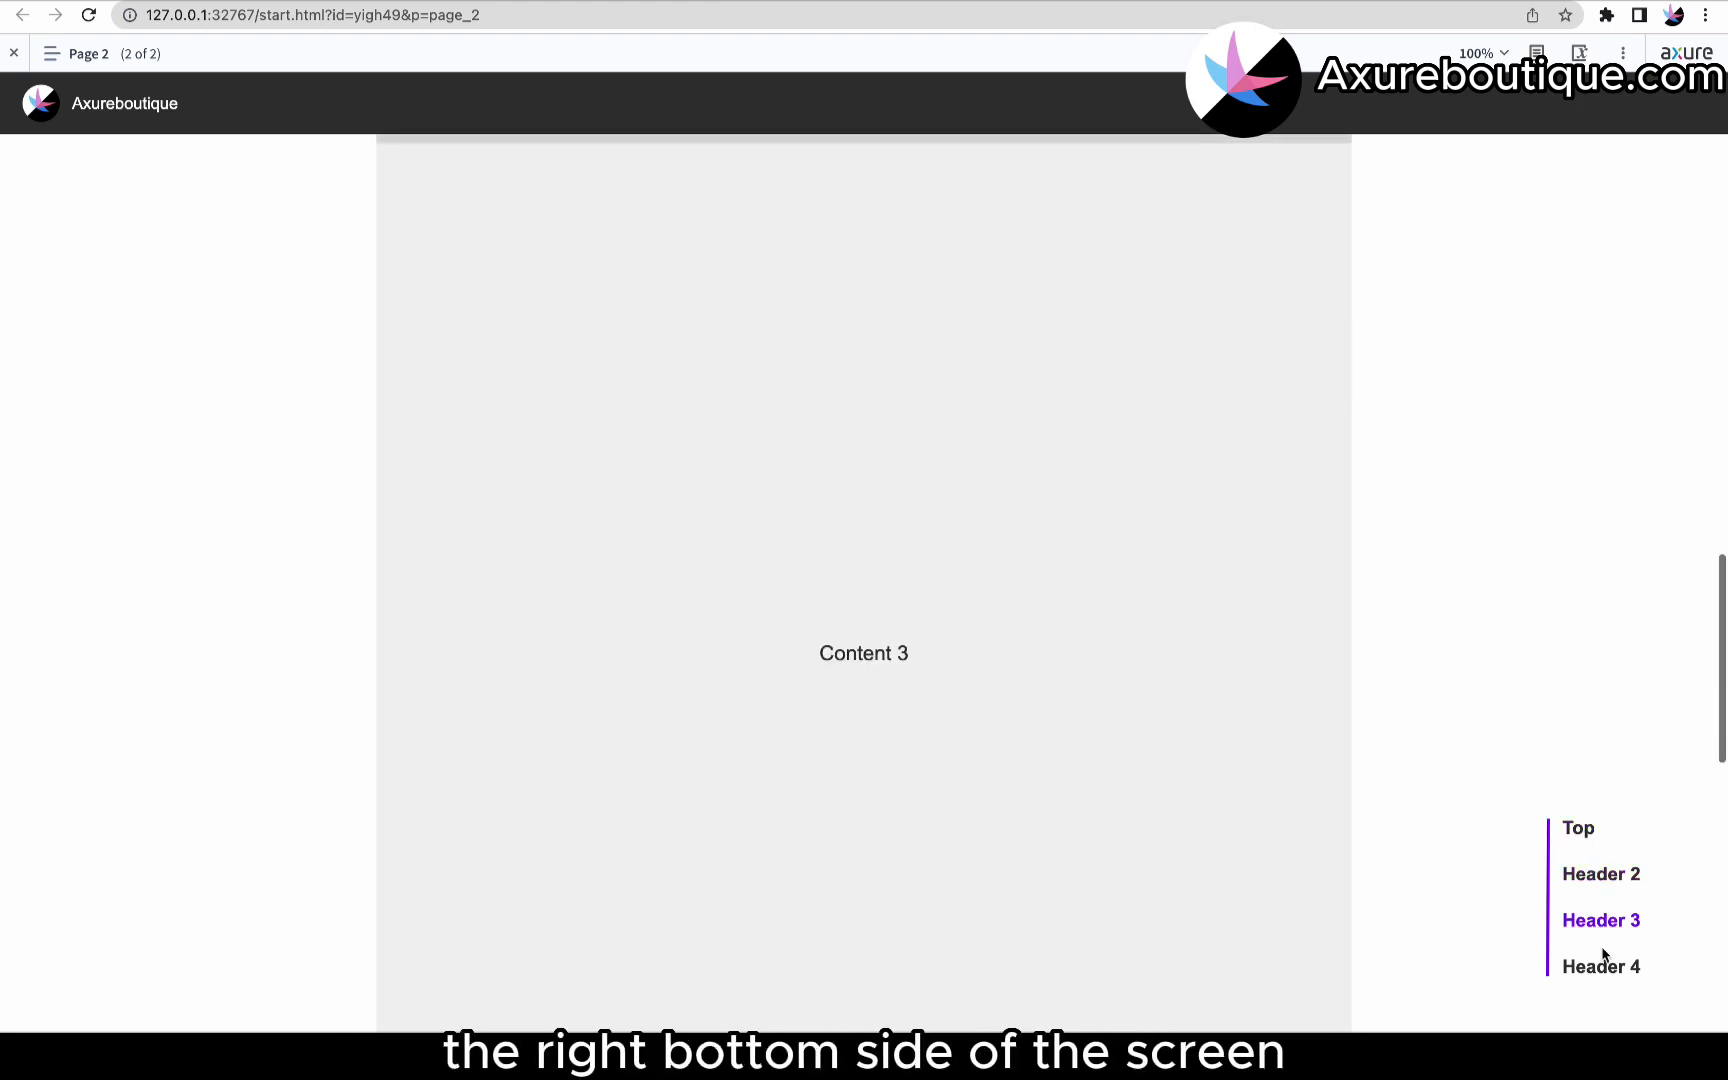
pyautogui.click(1605, 976)
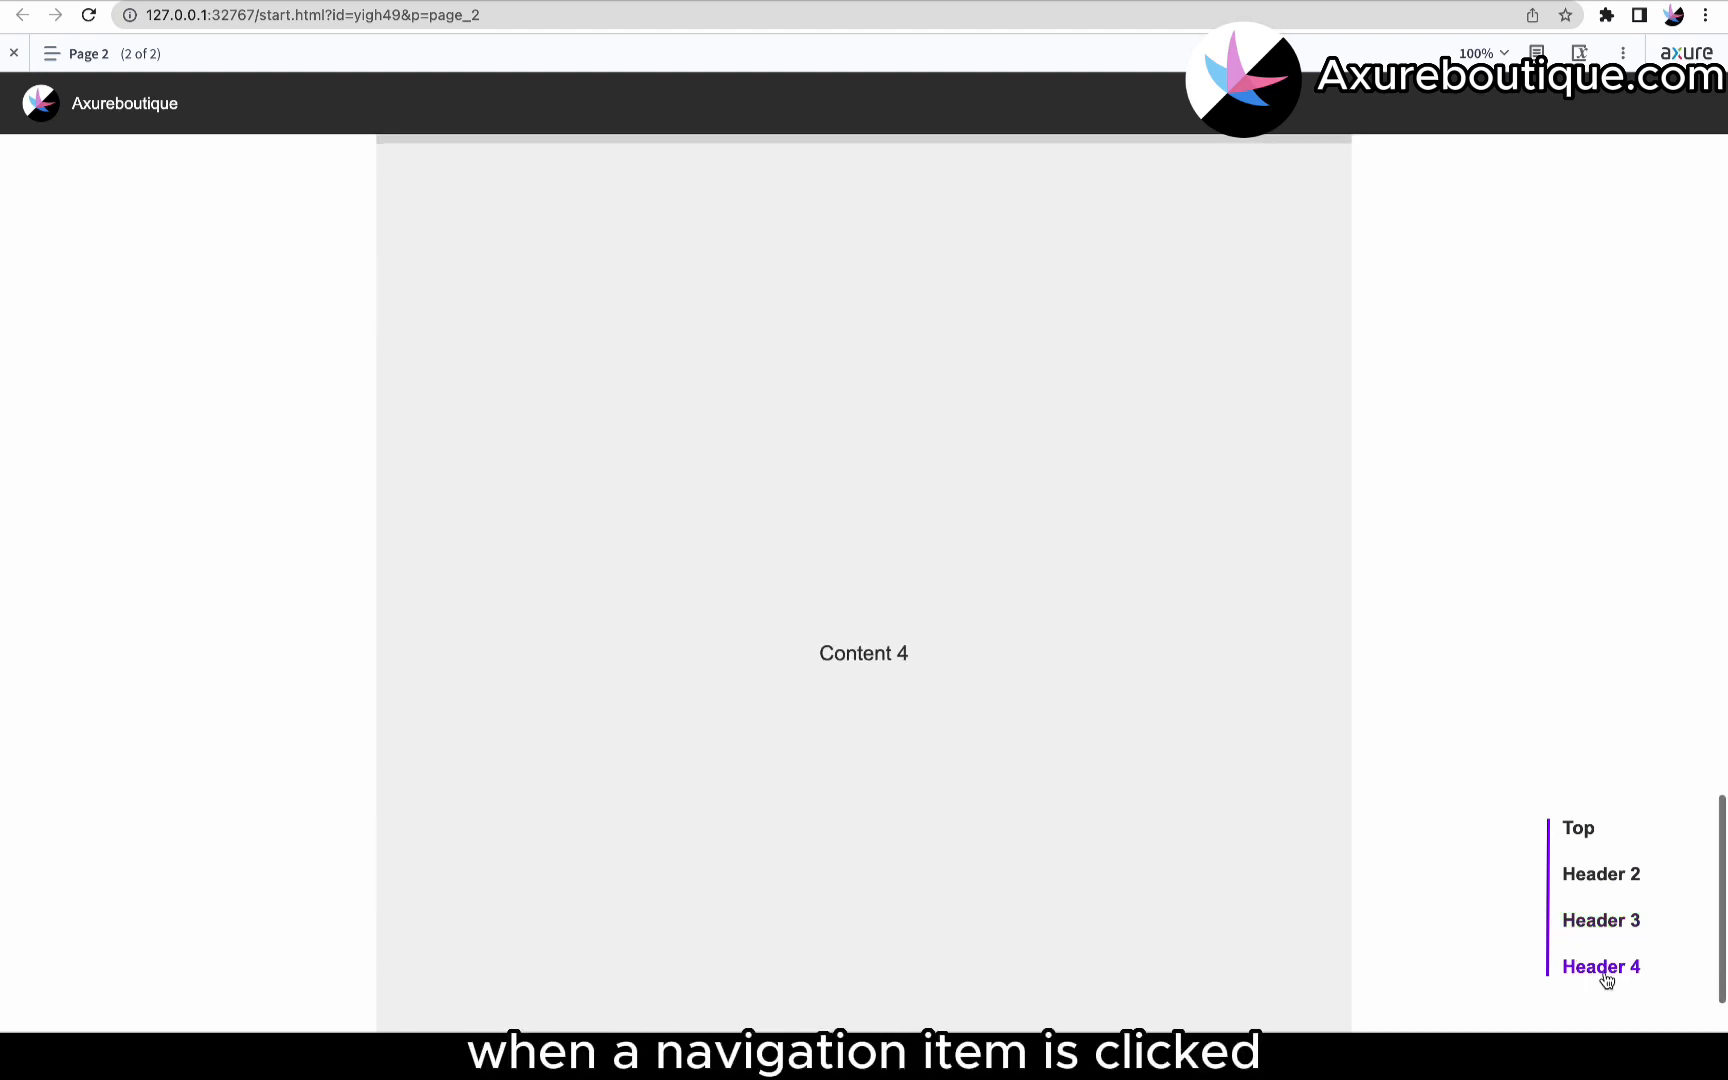
pyautogui.click(1586, 834)
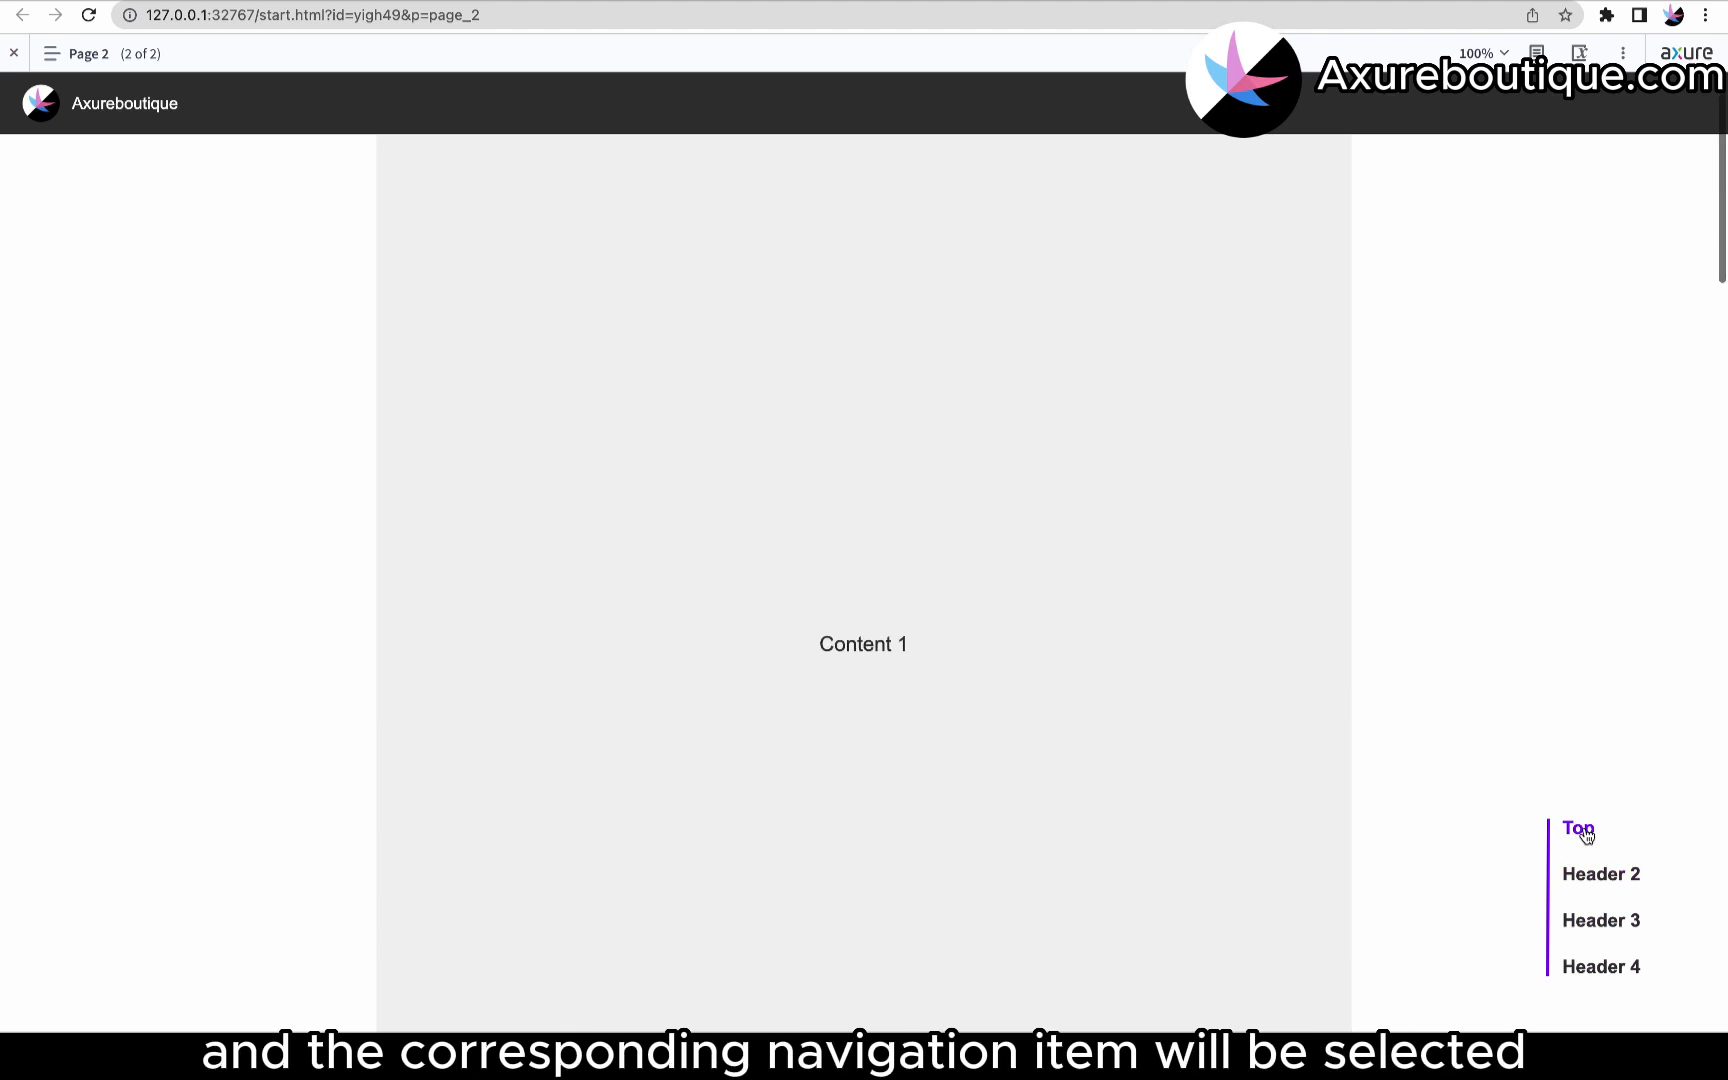
pyautogui.click(1589, 870)
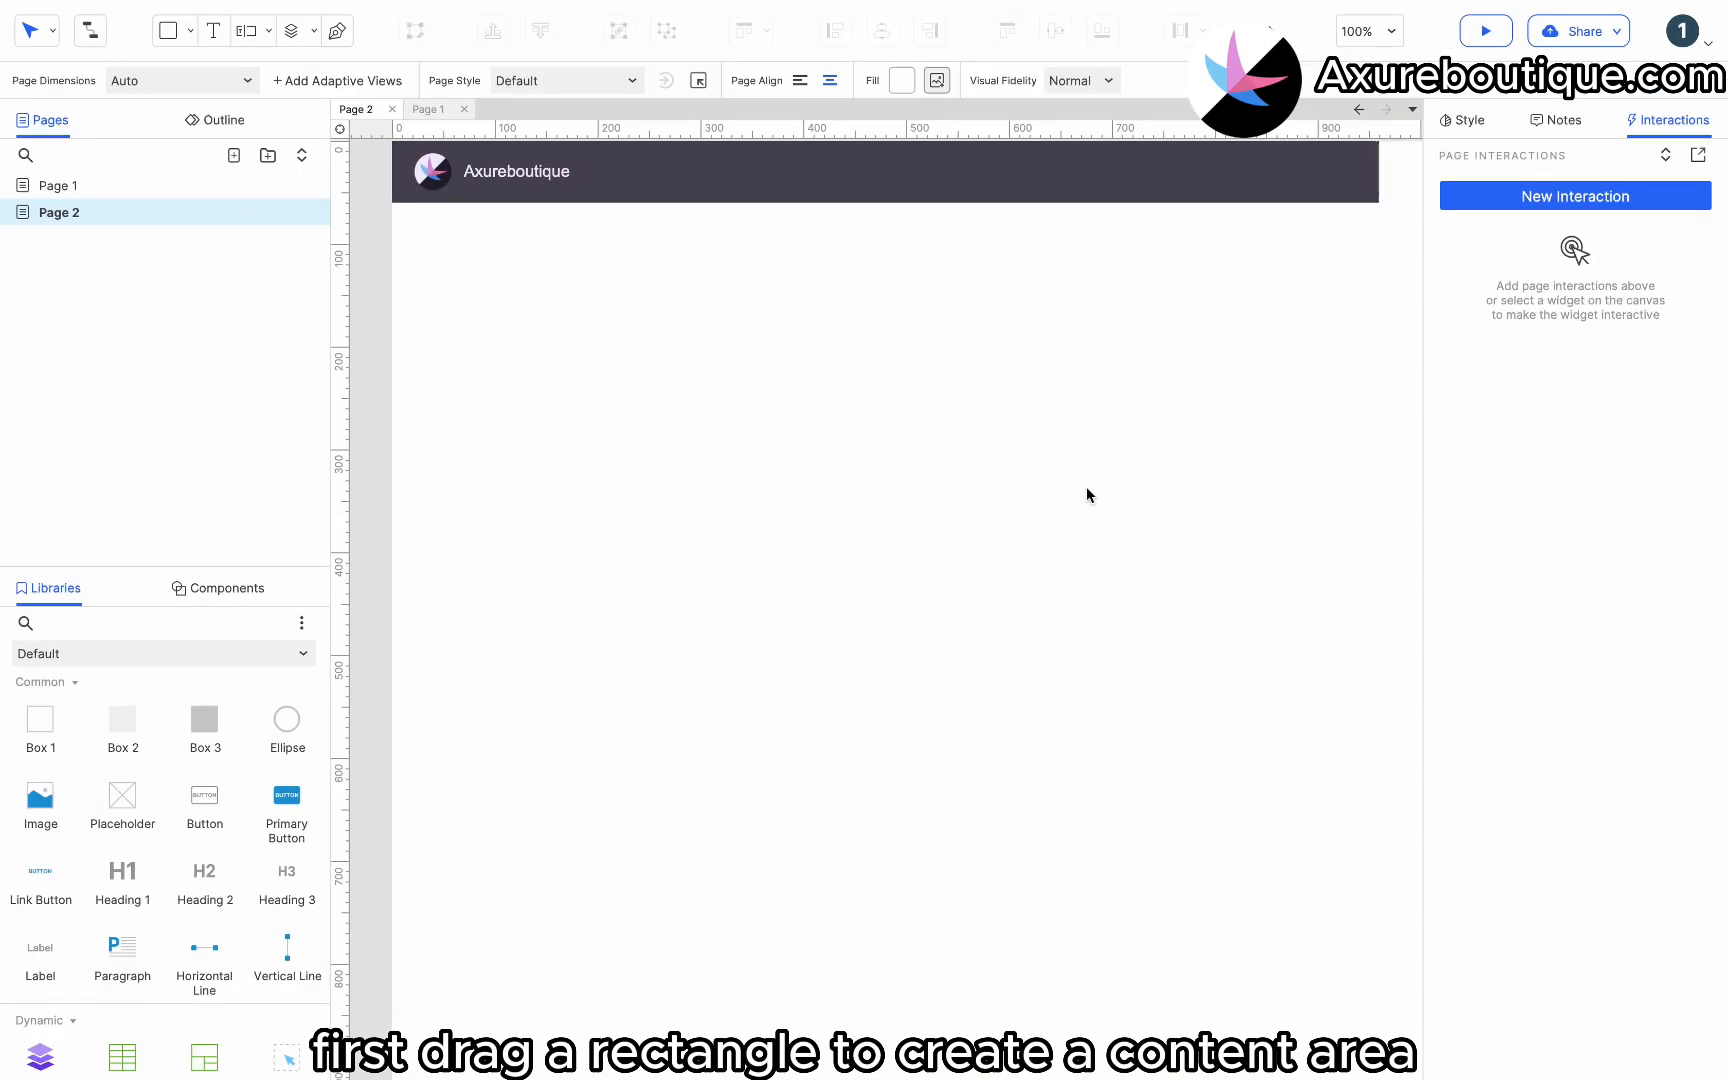
# Place a Box 2 rectangle below the page banner and resize it into a full-width, tall content area.
pyautogui.moveTo(123, 718); pyautogui.dragTo(432, 284)
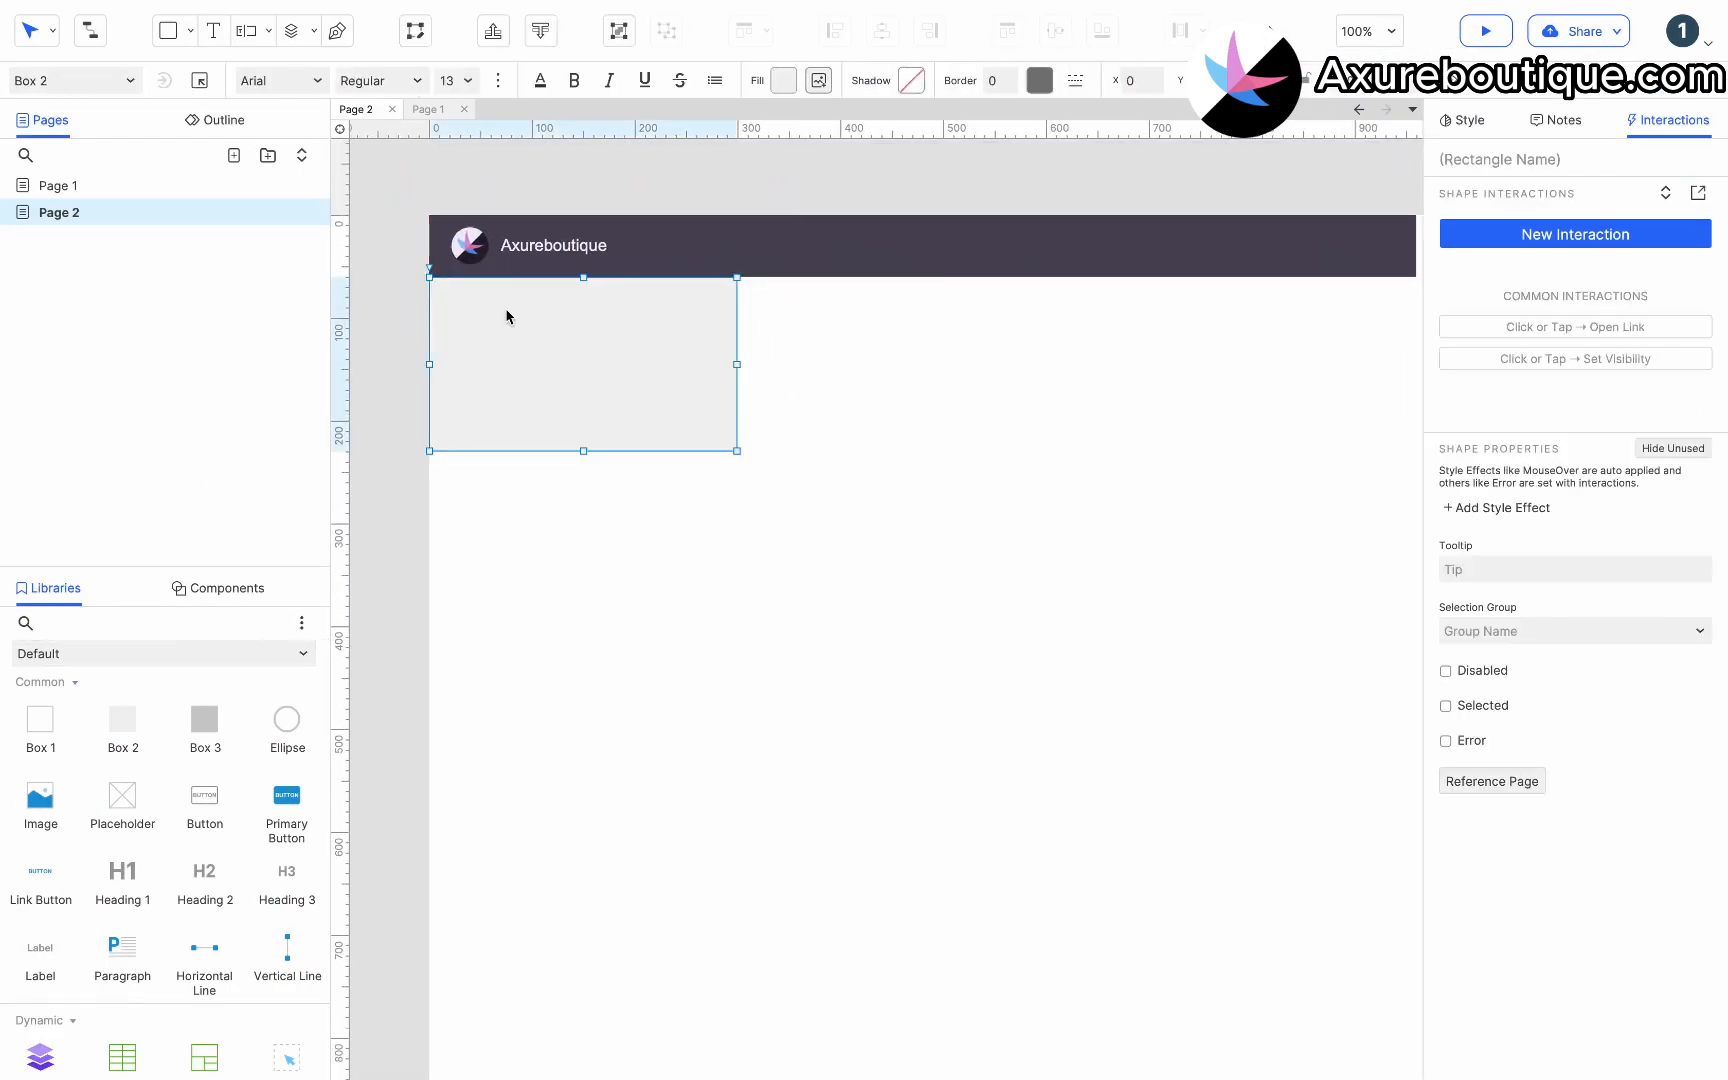
pyautogui.scroll(-3, 506, 316)
pyautogui.moveTo(737, 244); pyautogui.dragTo(1157, 976)
pyautogui.moveTo(1154, 540); pyautogui.dragTo(1386, 545)
pyautogui.scroll(-4, 1292, 617)
pyautogui.moveTo(895, 579); pyautogui.dragTo(897, 695)
pyautogui.scroll(4, 909, 640)
# Enter Content 1 as the content area's text.
pyautogui.doubleClick(909, 640)
pyautogui.write('Co')
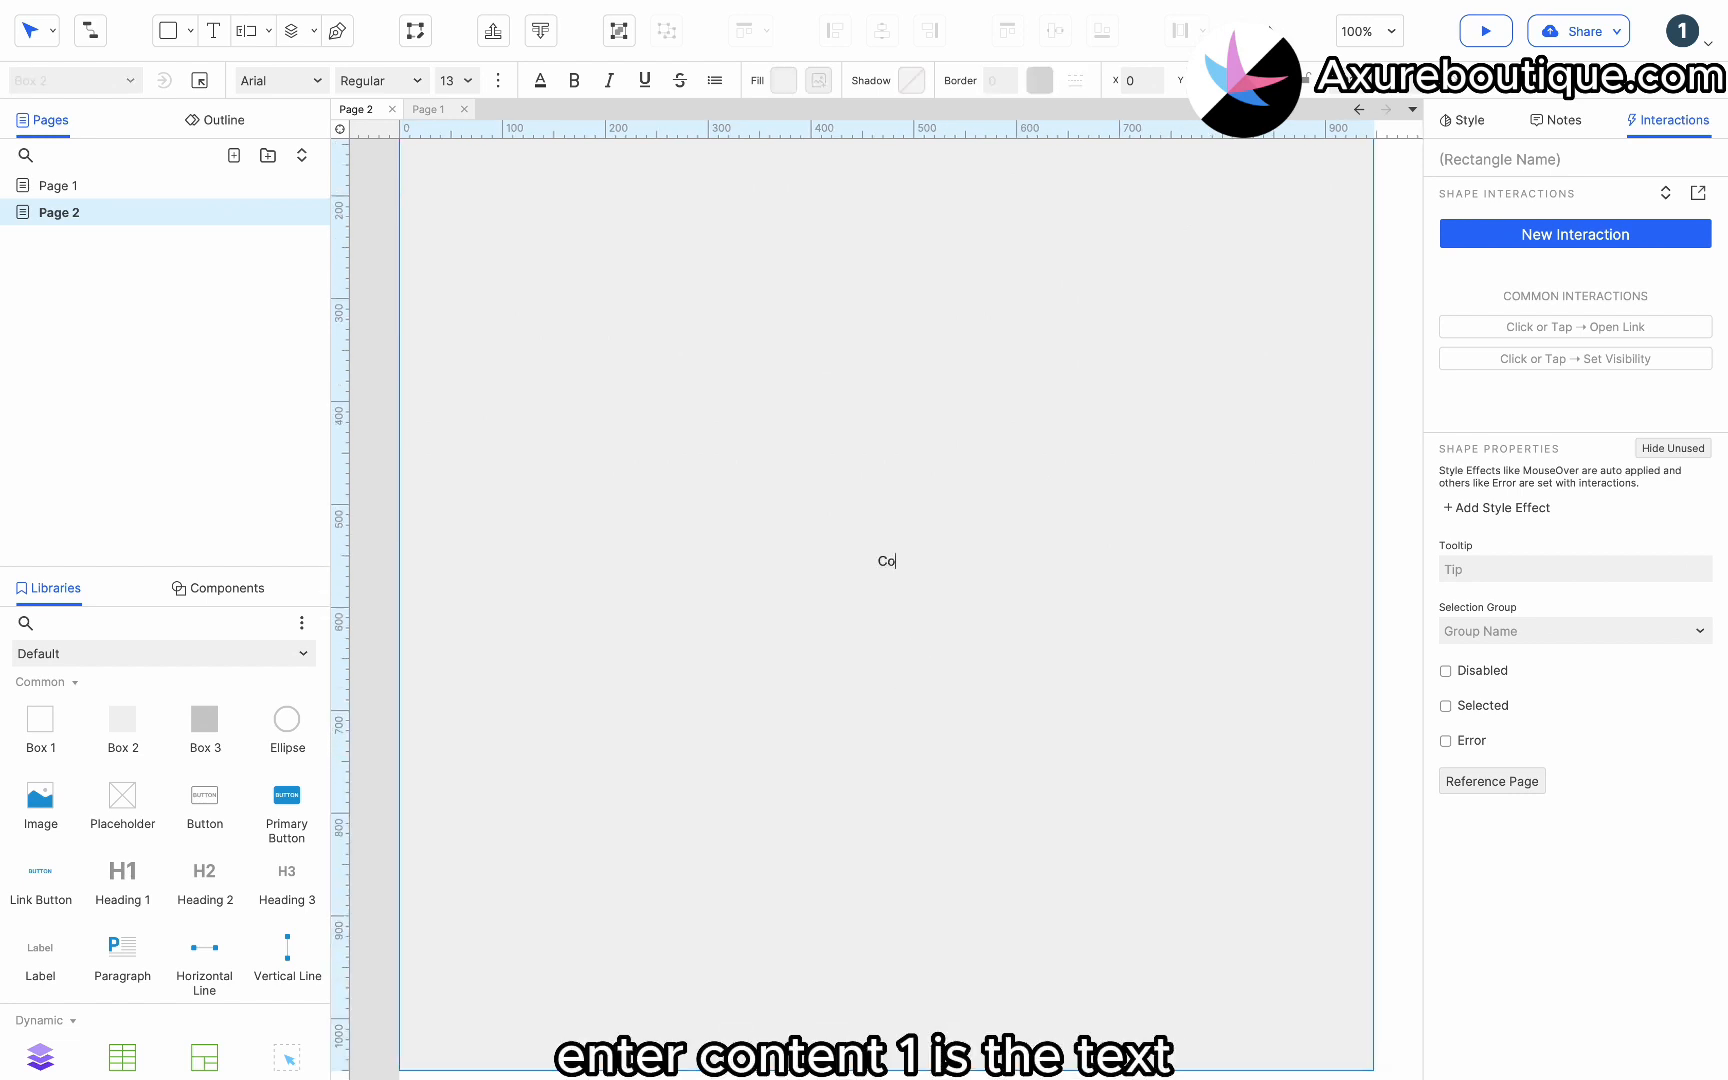
pyautogui.write('ntent 1')
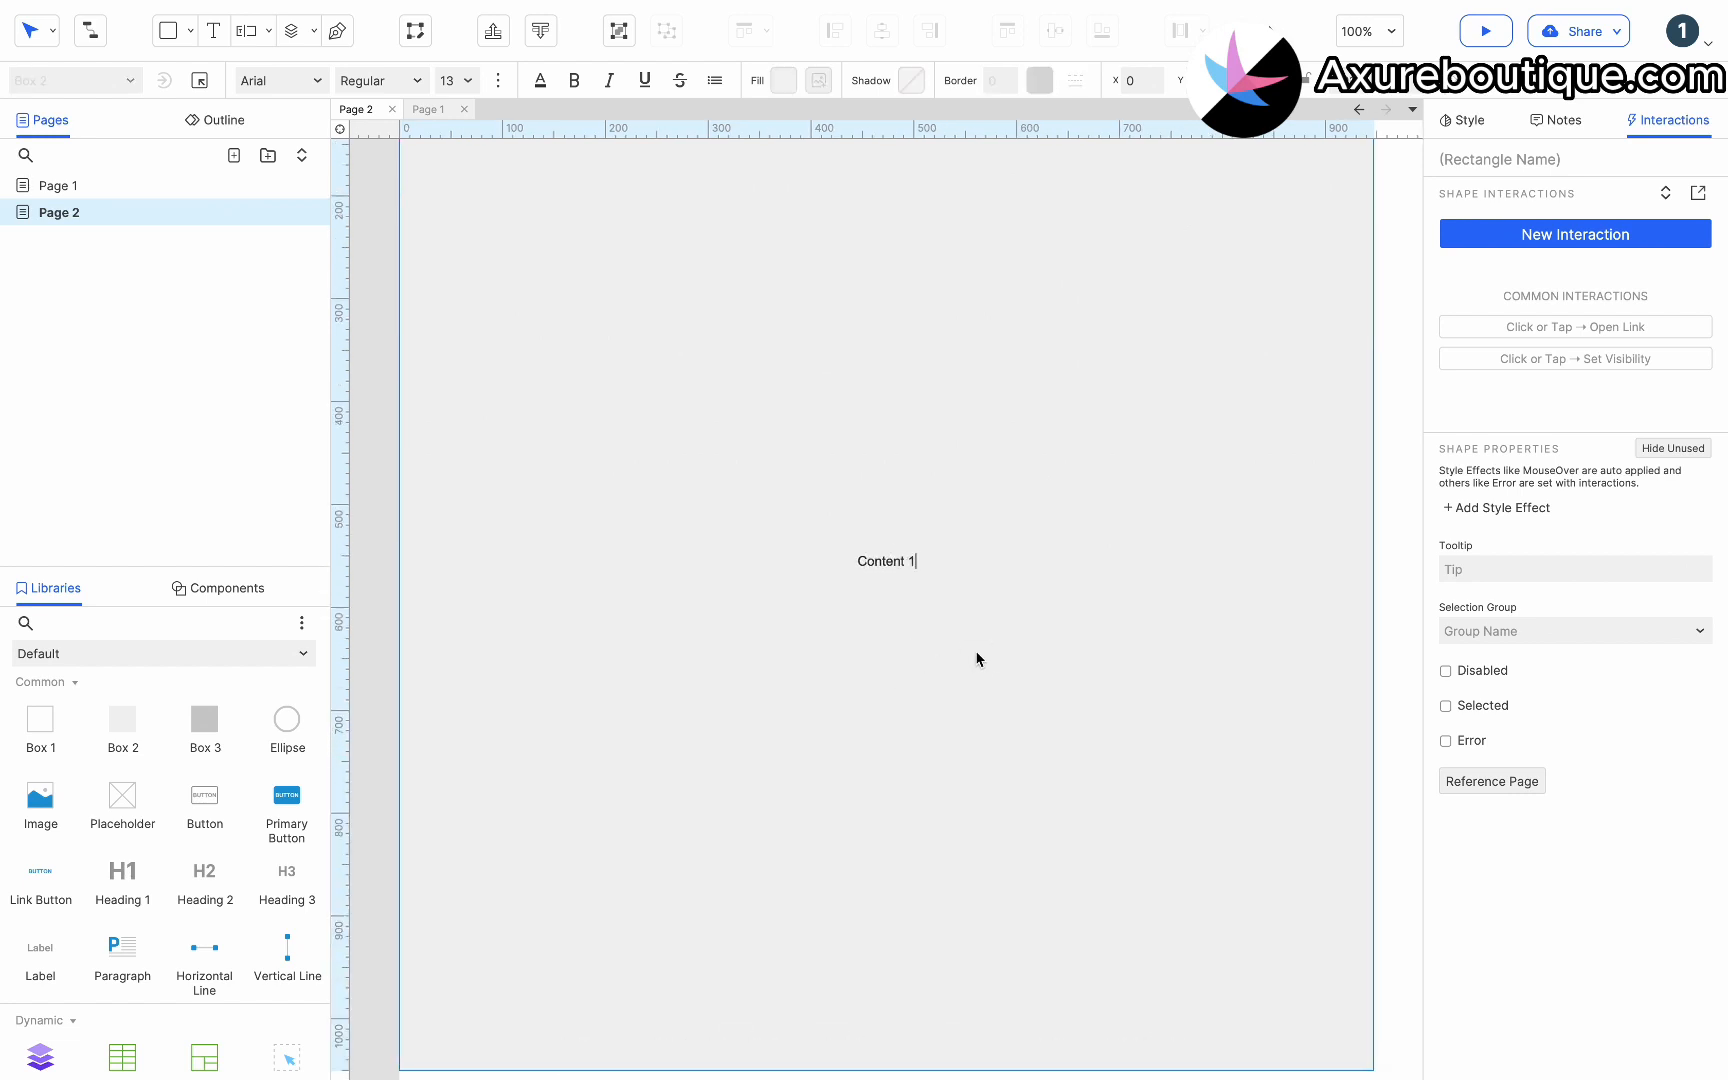
pyautogui.press('Escape')
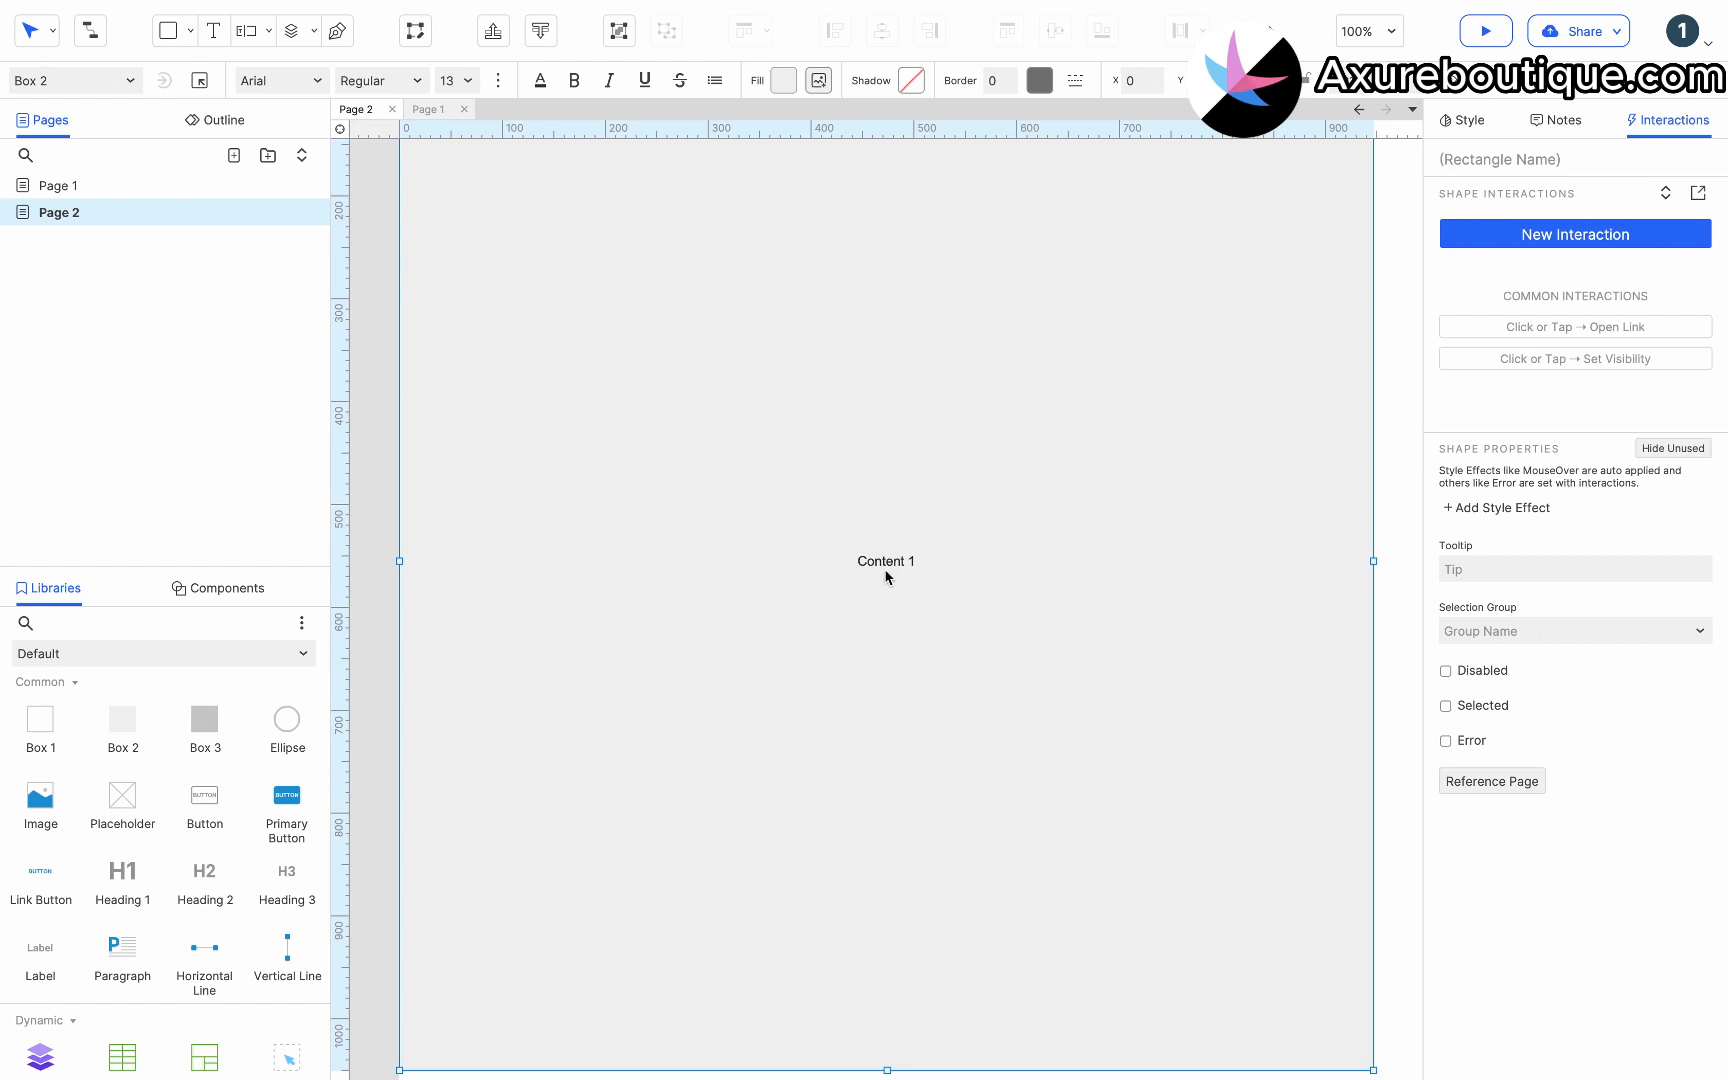
# Set the Content 1 text size to 20.
pyautogui.click(461, 85)
pyautogui.click(460, 400)
# Place a Box 3 rectangle directly below the content area and stretch it to full page width as a header bar.
pyautogui.scroll(-4, 612, 494)
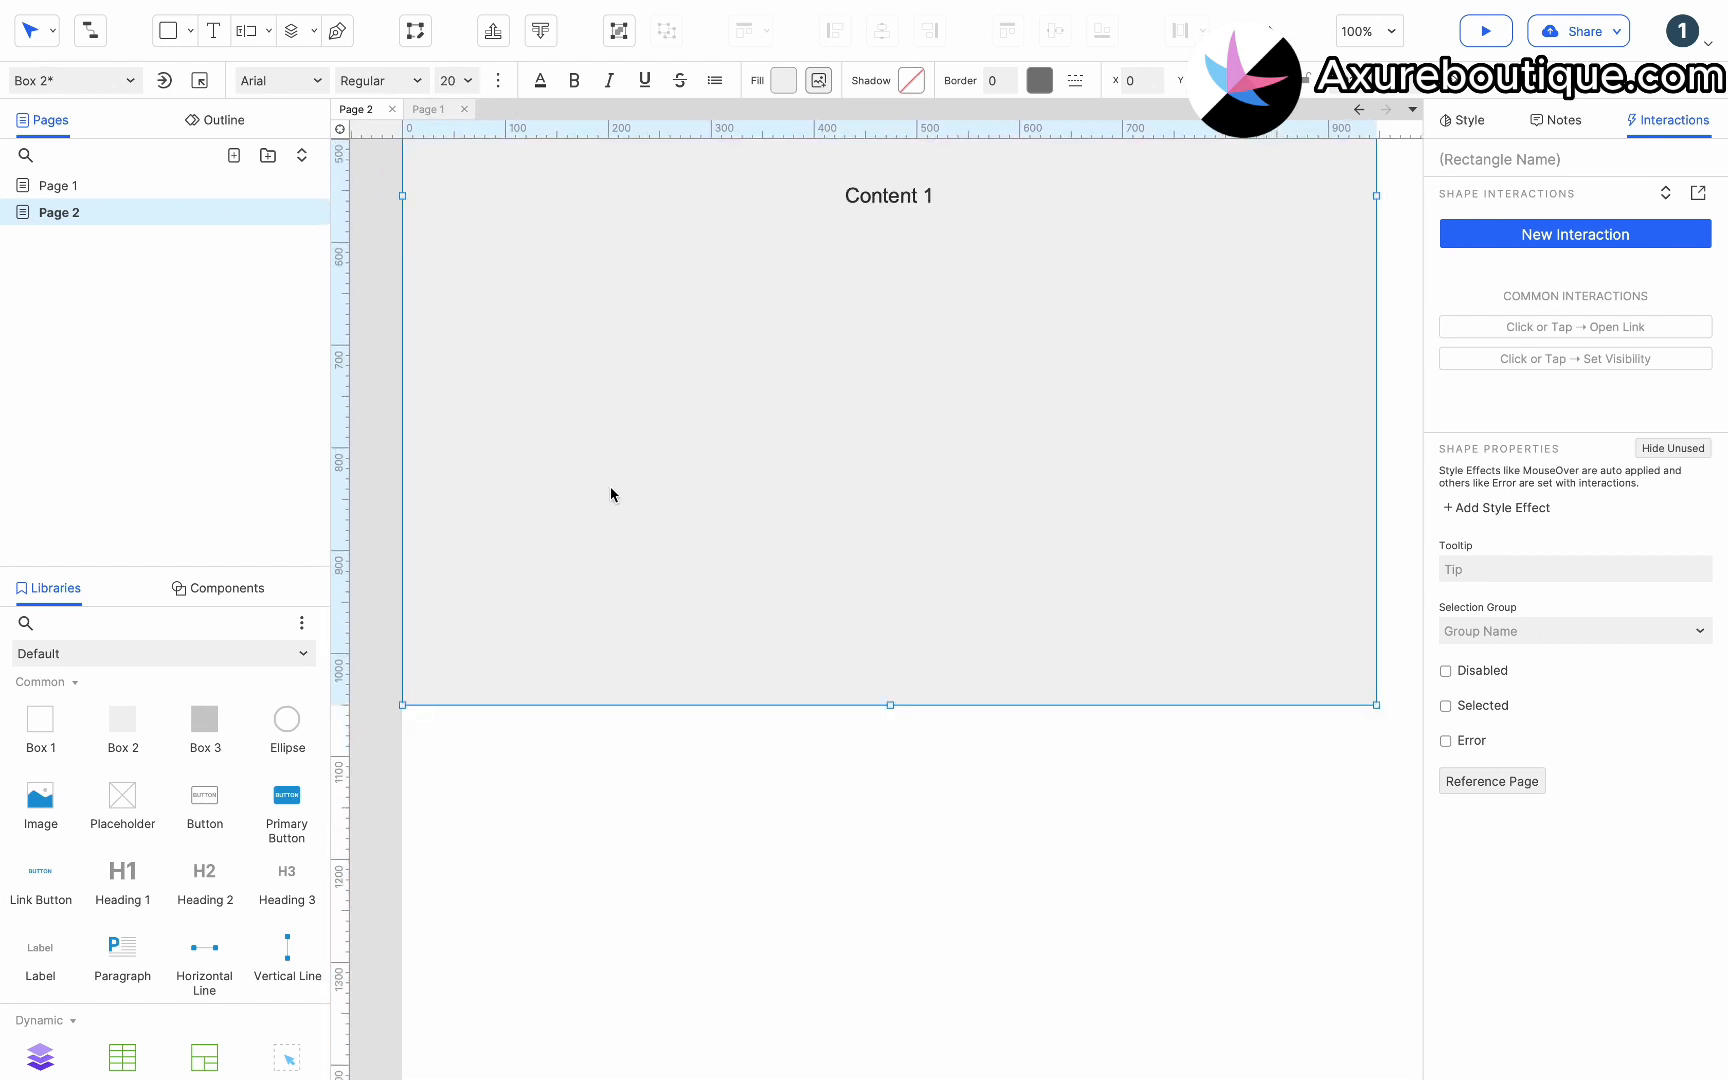
pyautogui.click(639, 811)
pyautogui.moveTo(212, 756); pyautogui.dragTo(402, 706)
pyautogui.moveTo(553, 881); pyautogui.dragTo(555, 775)
pyautogui.moveTo(710, 741); pyautogui.dragTo(1366, 739)
# Label the header bar Header 2.
pyautogui.doubleClick(993, 739)
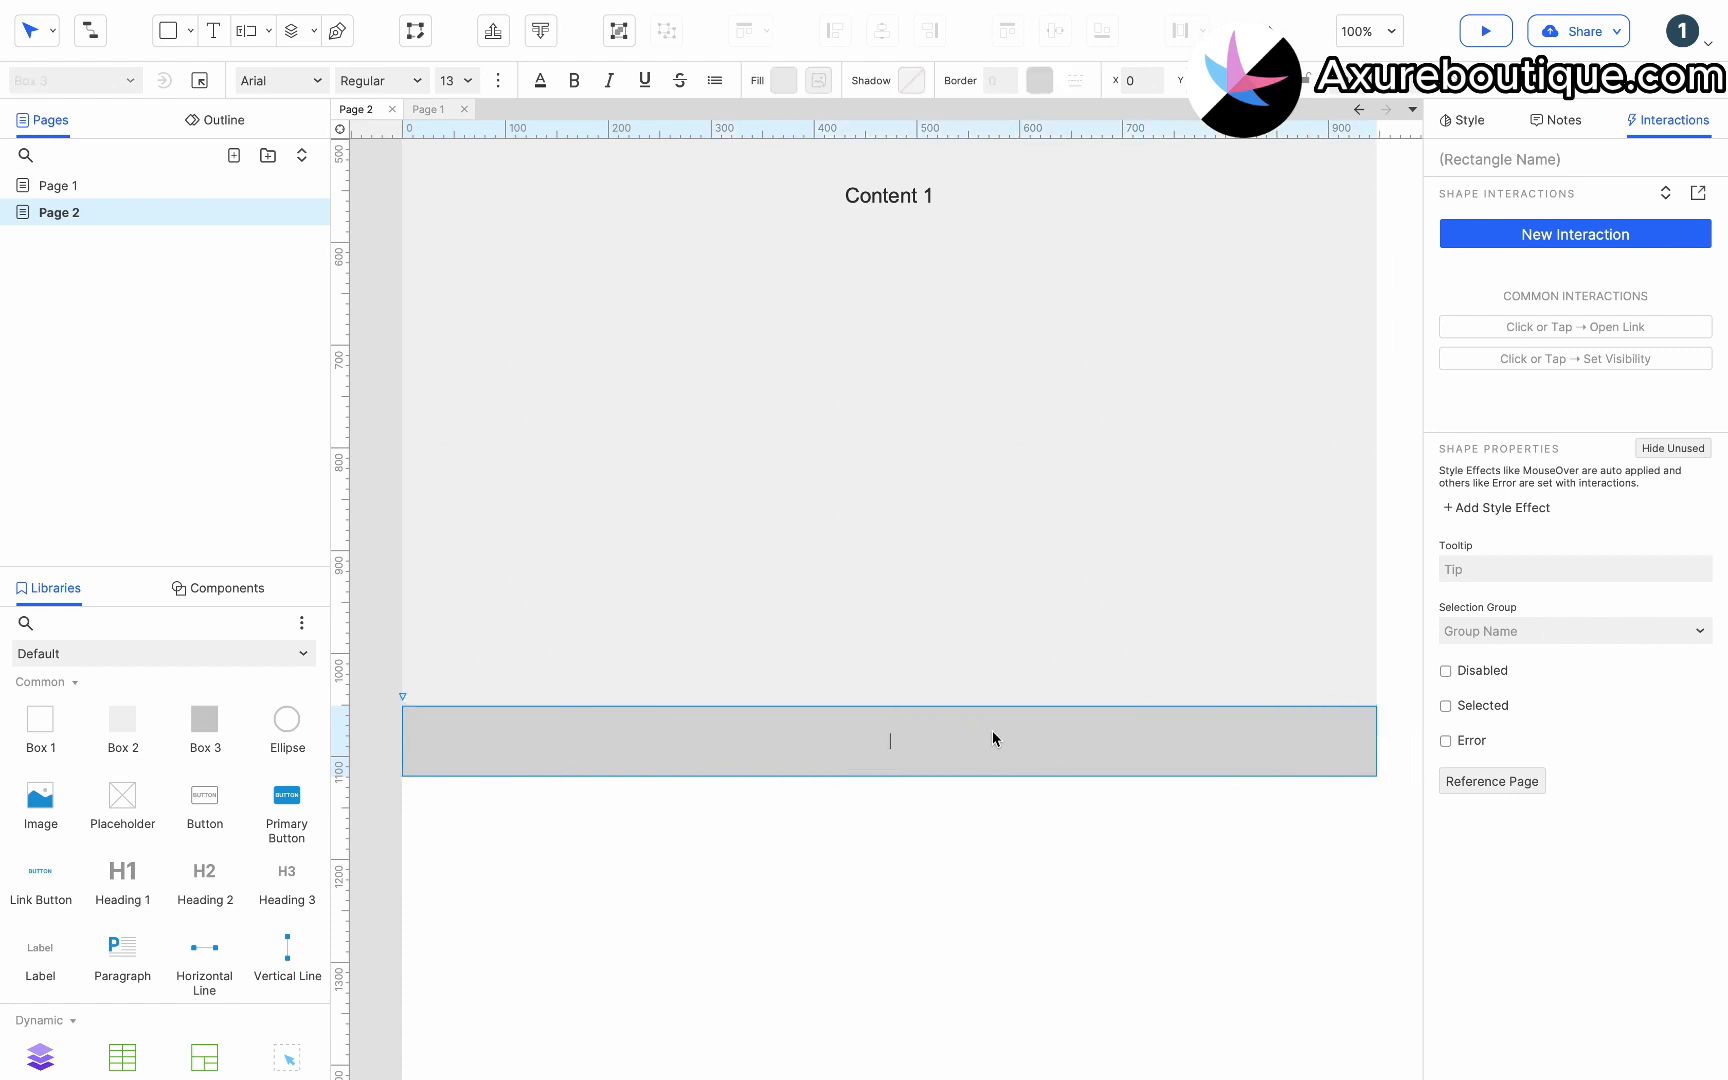
pyautogui.click(985, 815)
pyautogui.click(923, 740)
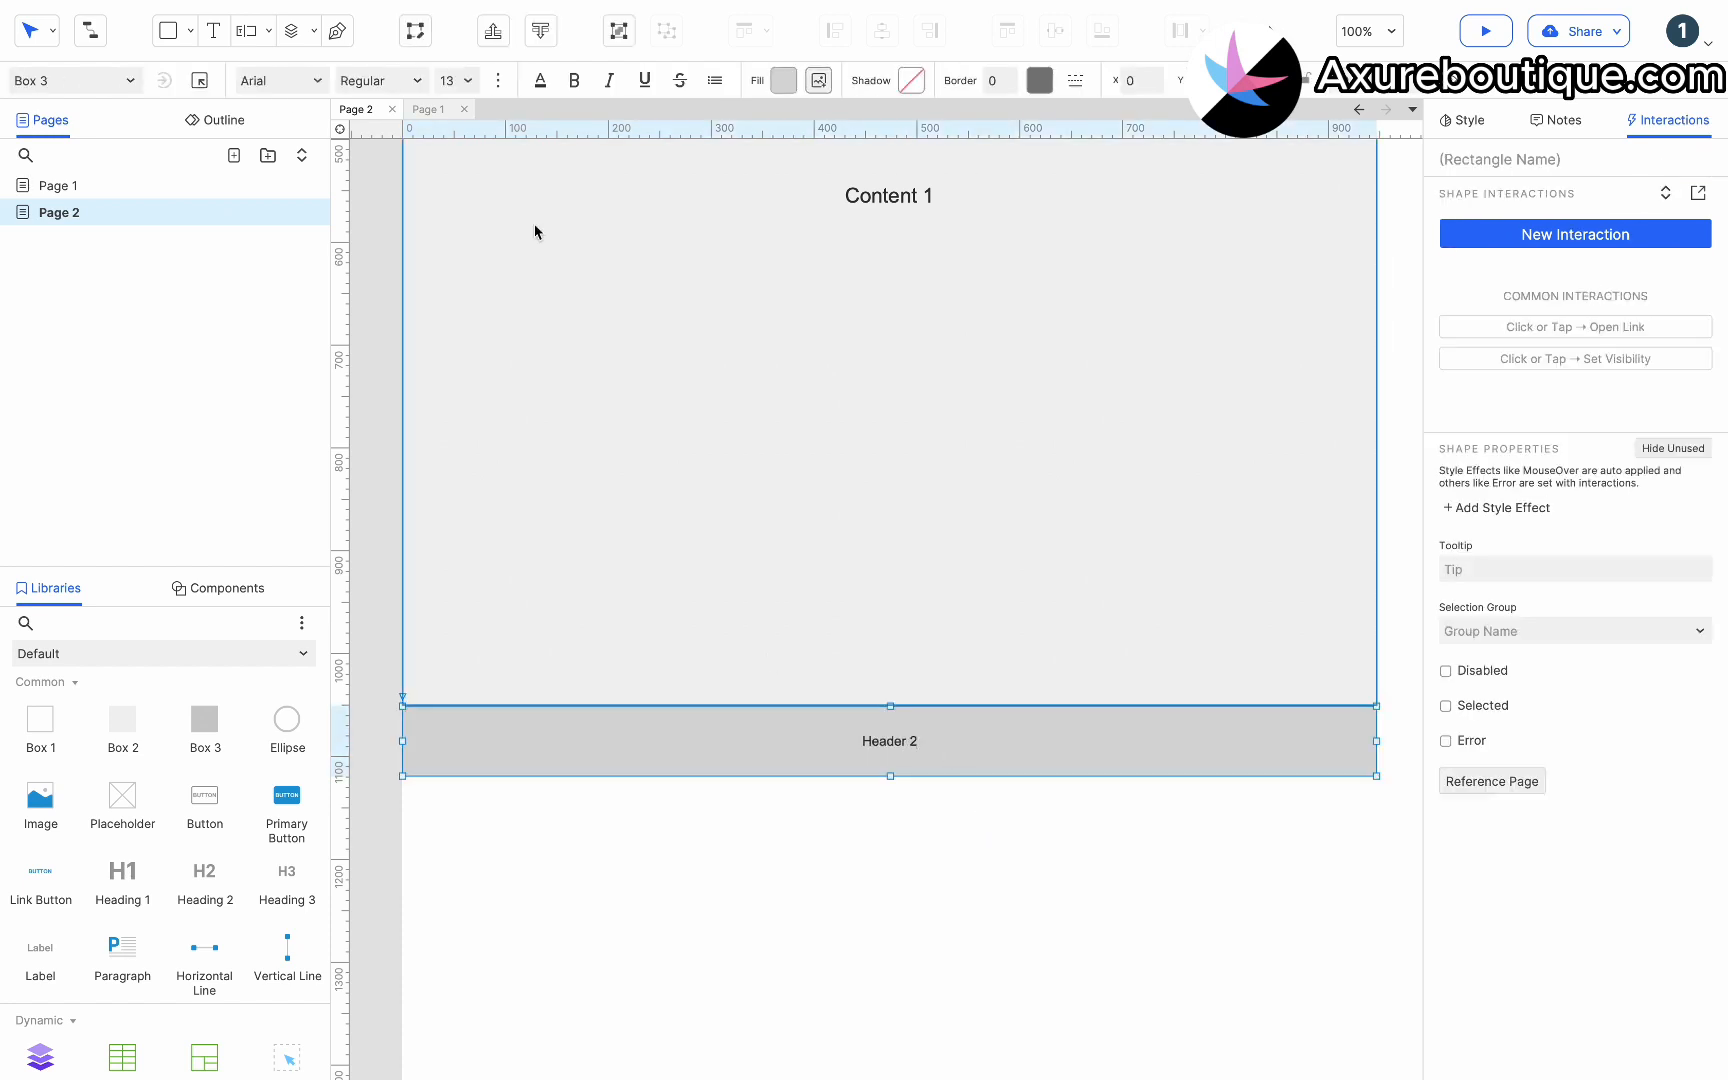
# Set the Header 2 text size to 28.
pyautogui.click(466, 80)
pyautogui.click(451, 420)
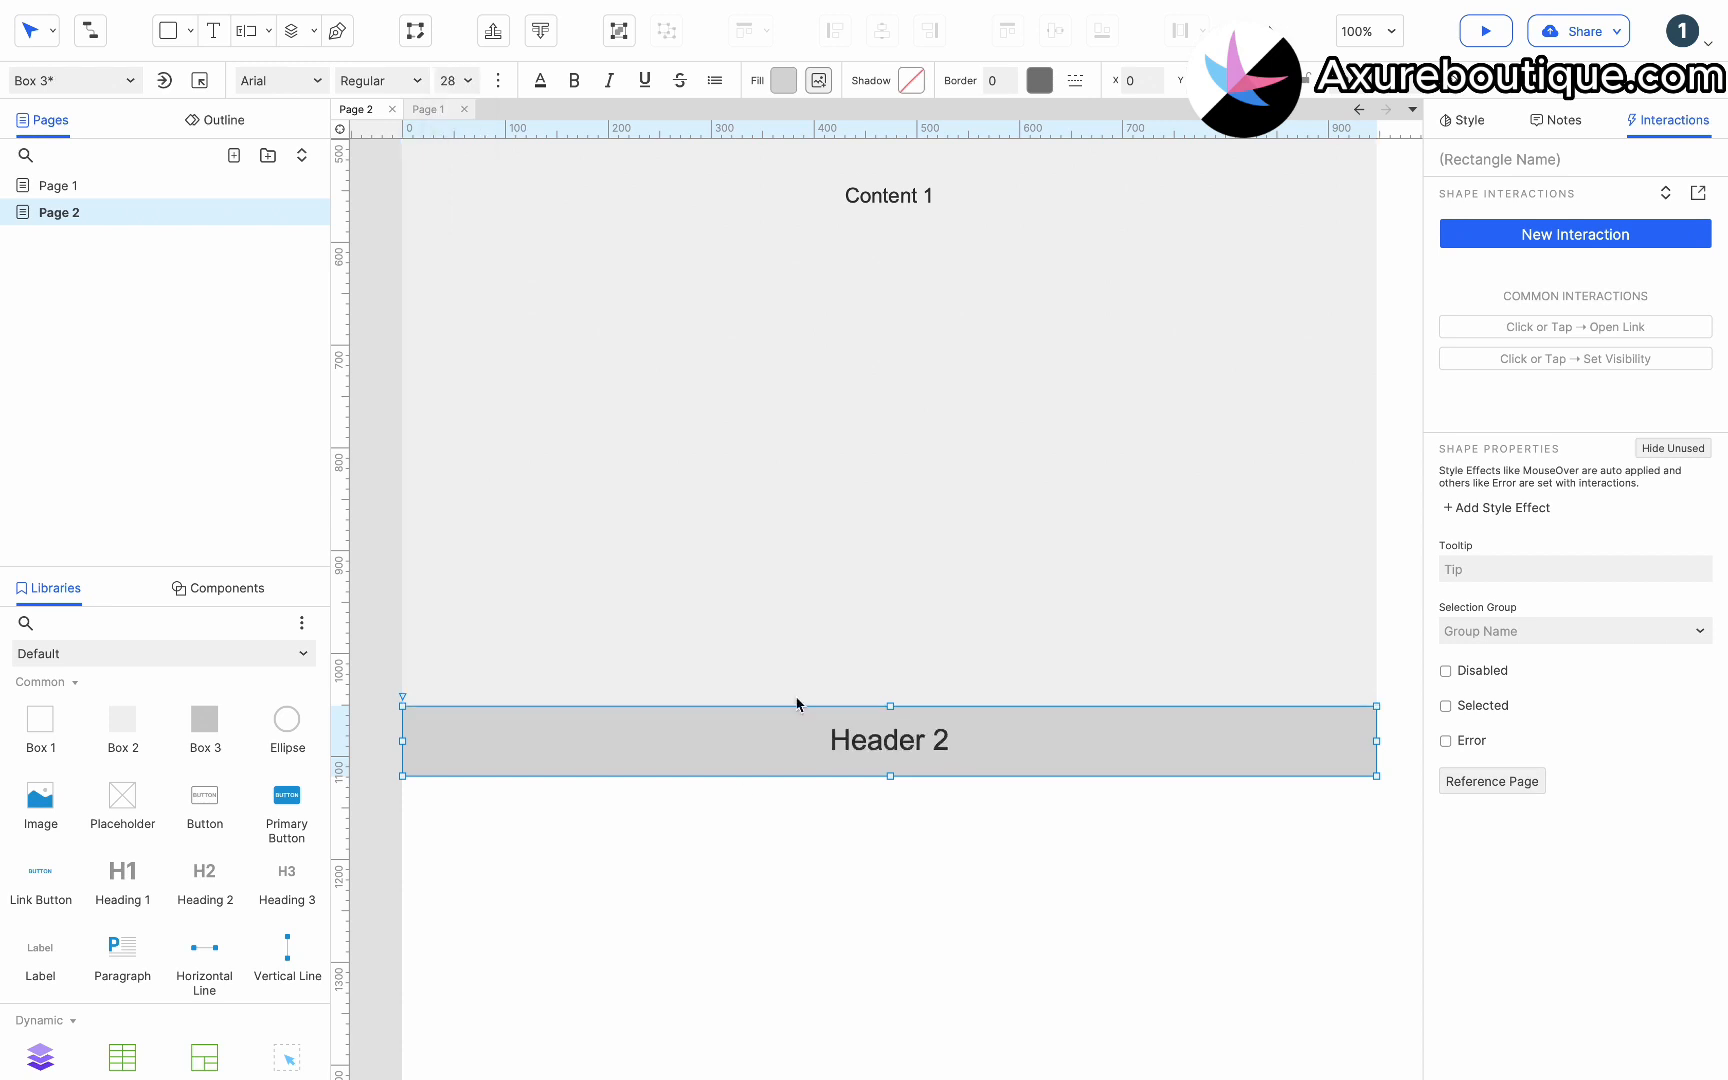
# Duplicate the content area below Header 2 and change its text to Content 2.
pyautogui.click(960, 340)
pyautogui.moveTo(850, 317); pyautogui.dragTo(709, 998)
pyautogui.scroll(-5, 709, 998)
pyautogui.doubleClick(967, 982)
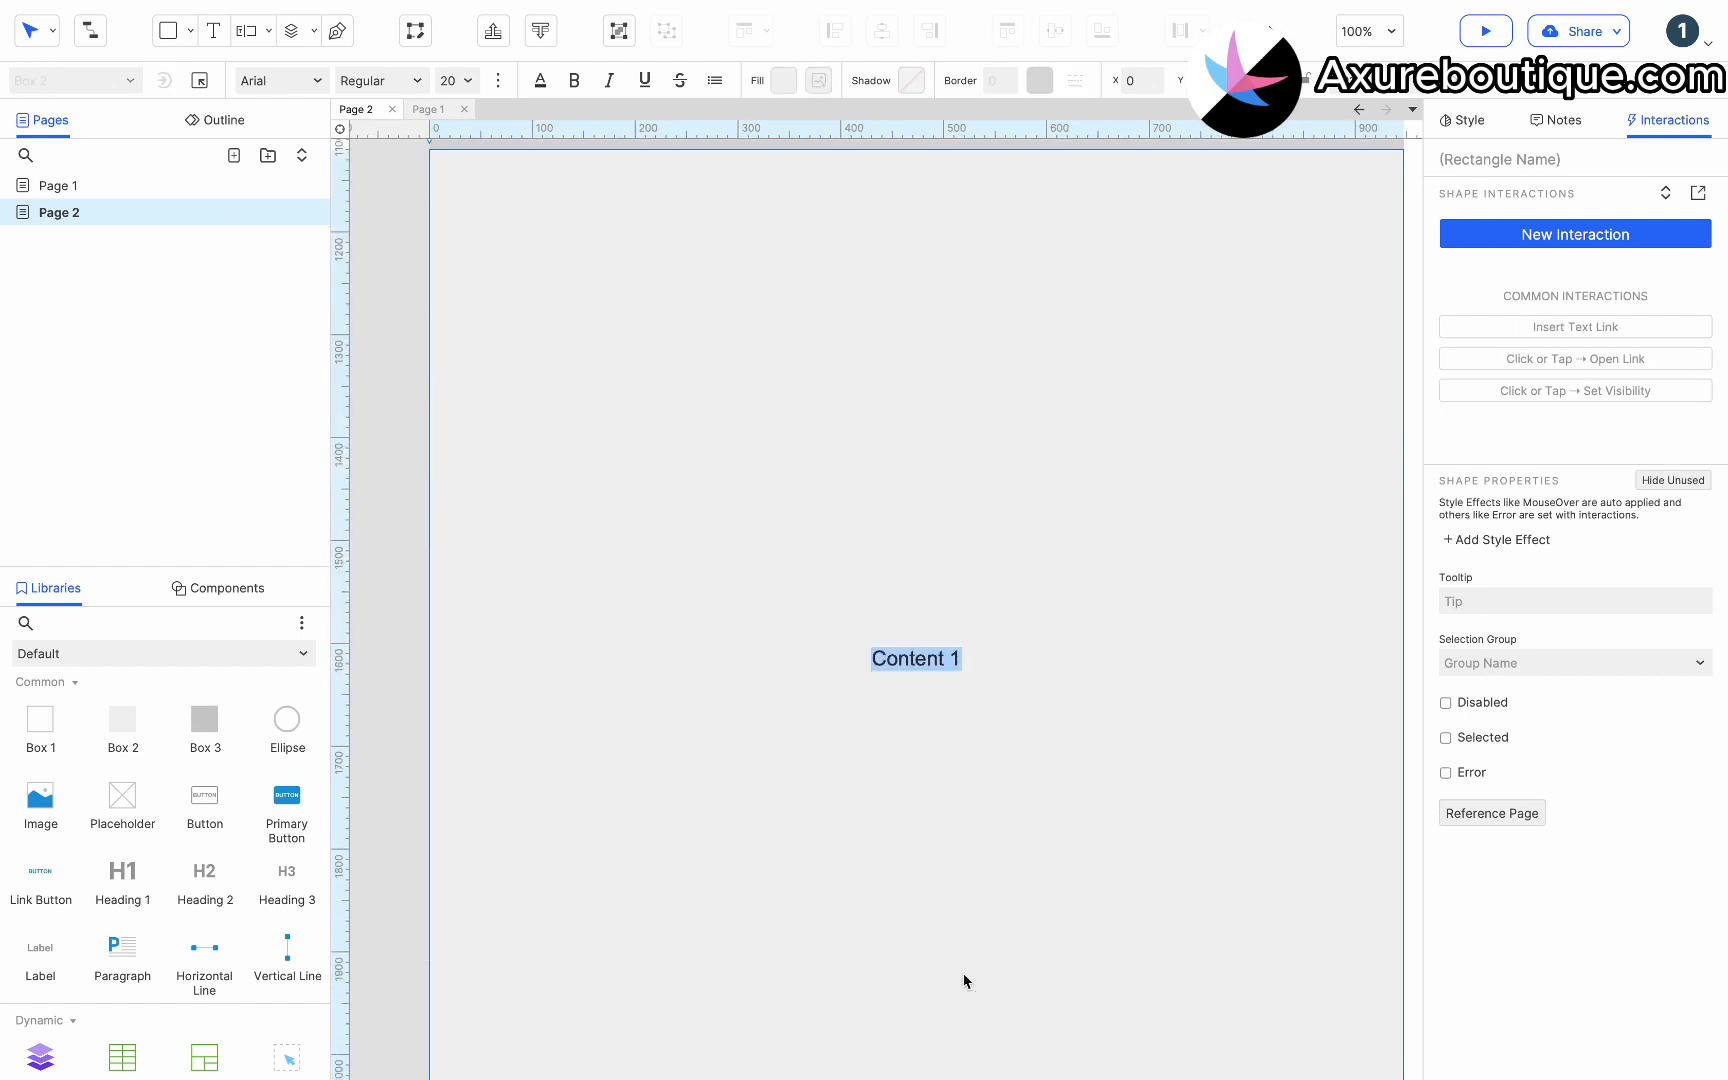
pyautogui.doubleClick(955, 658)
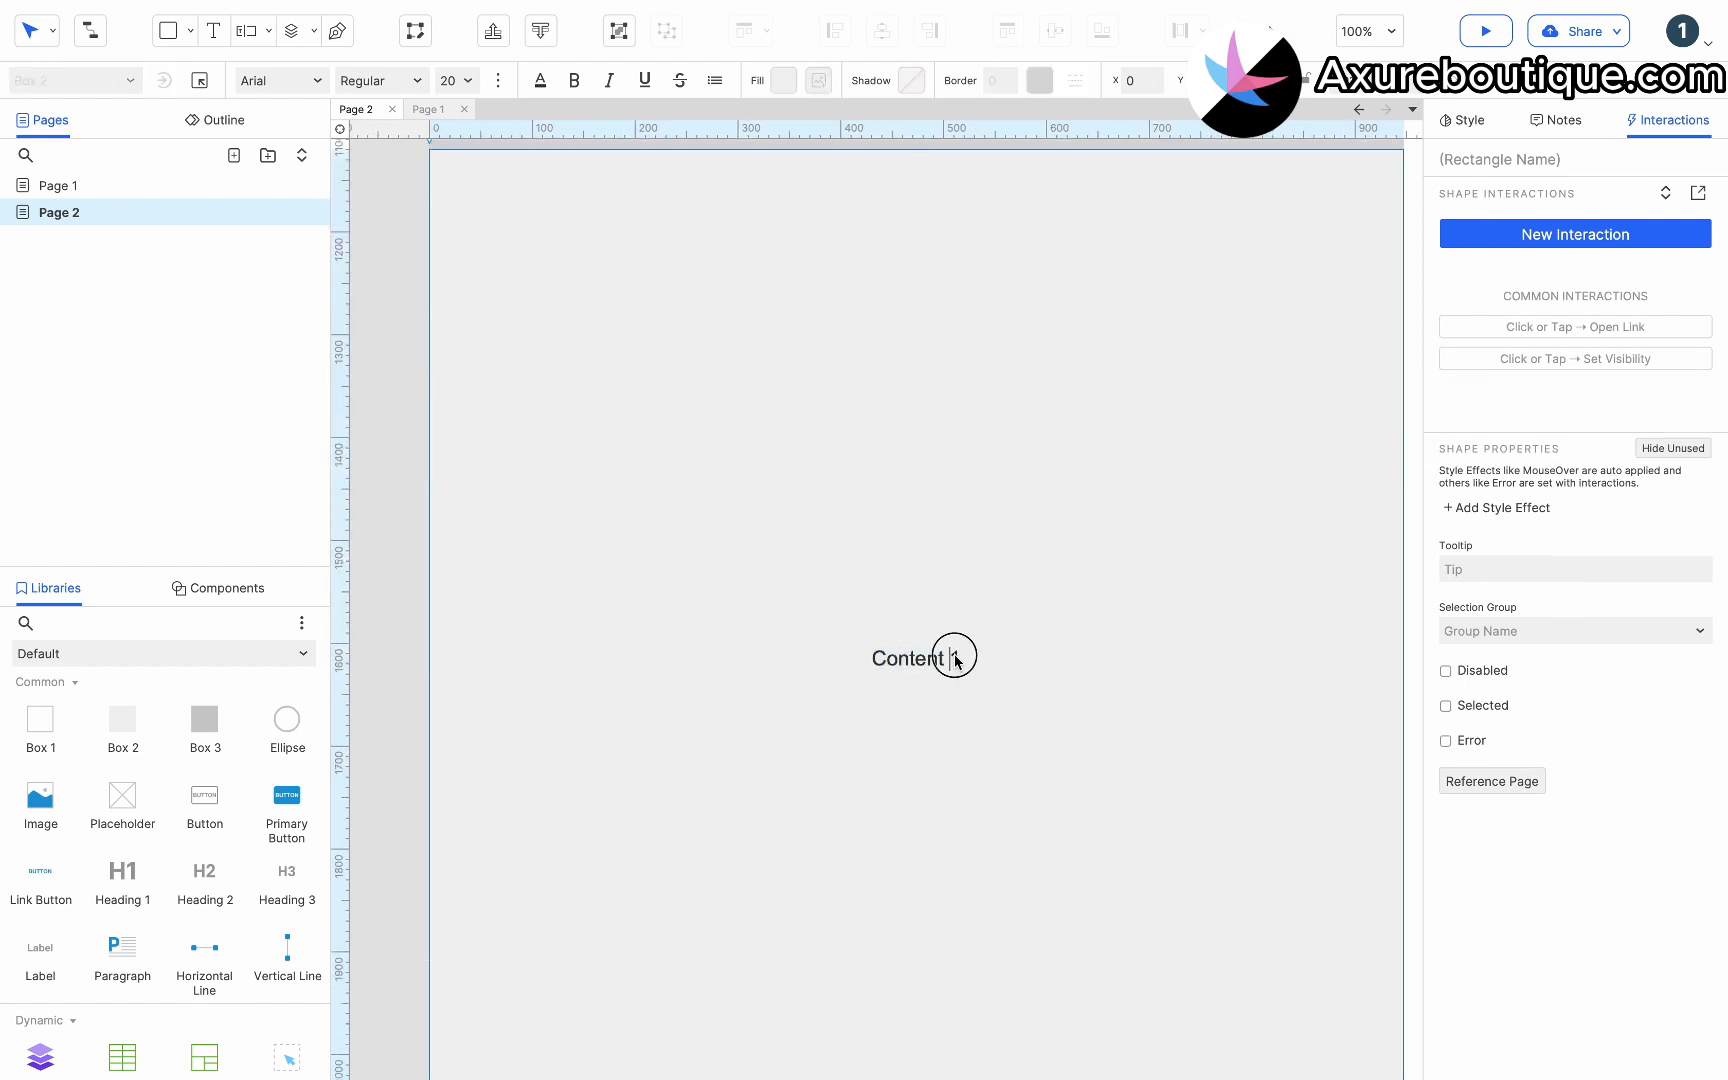
pyautogui.write('2')
# Copy Header 2 and Content 2 together, paste them, and position the copy below Content 2.
pyautogui.click(413, 623)
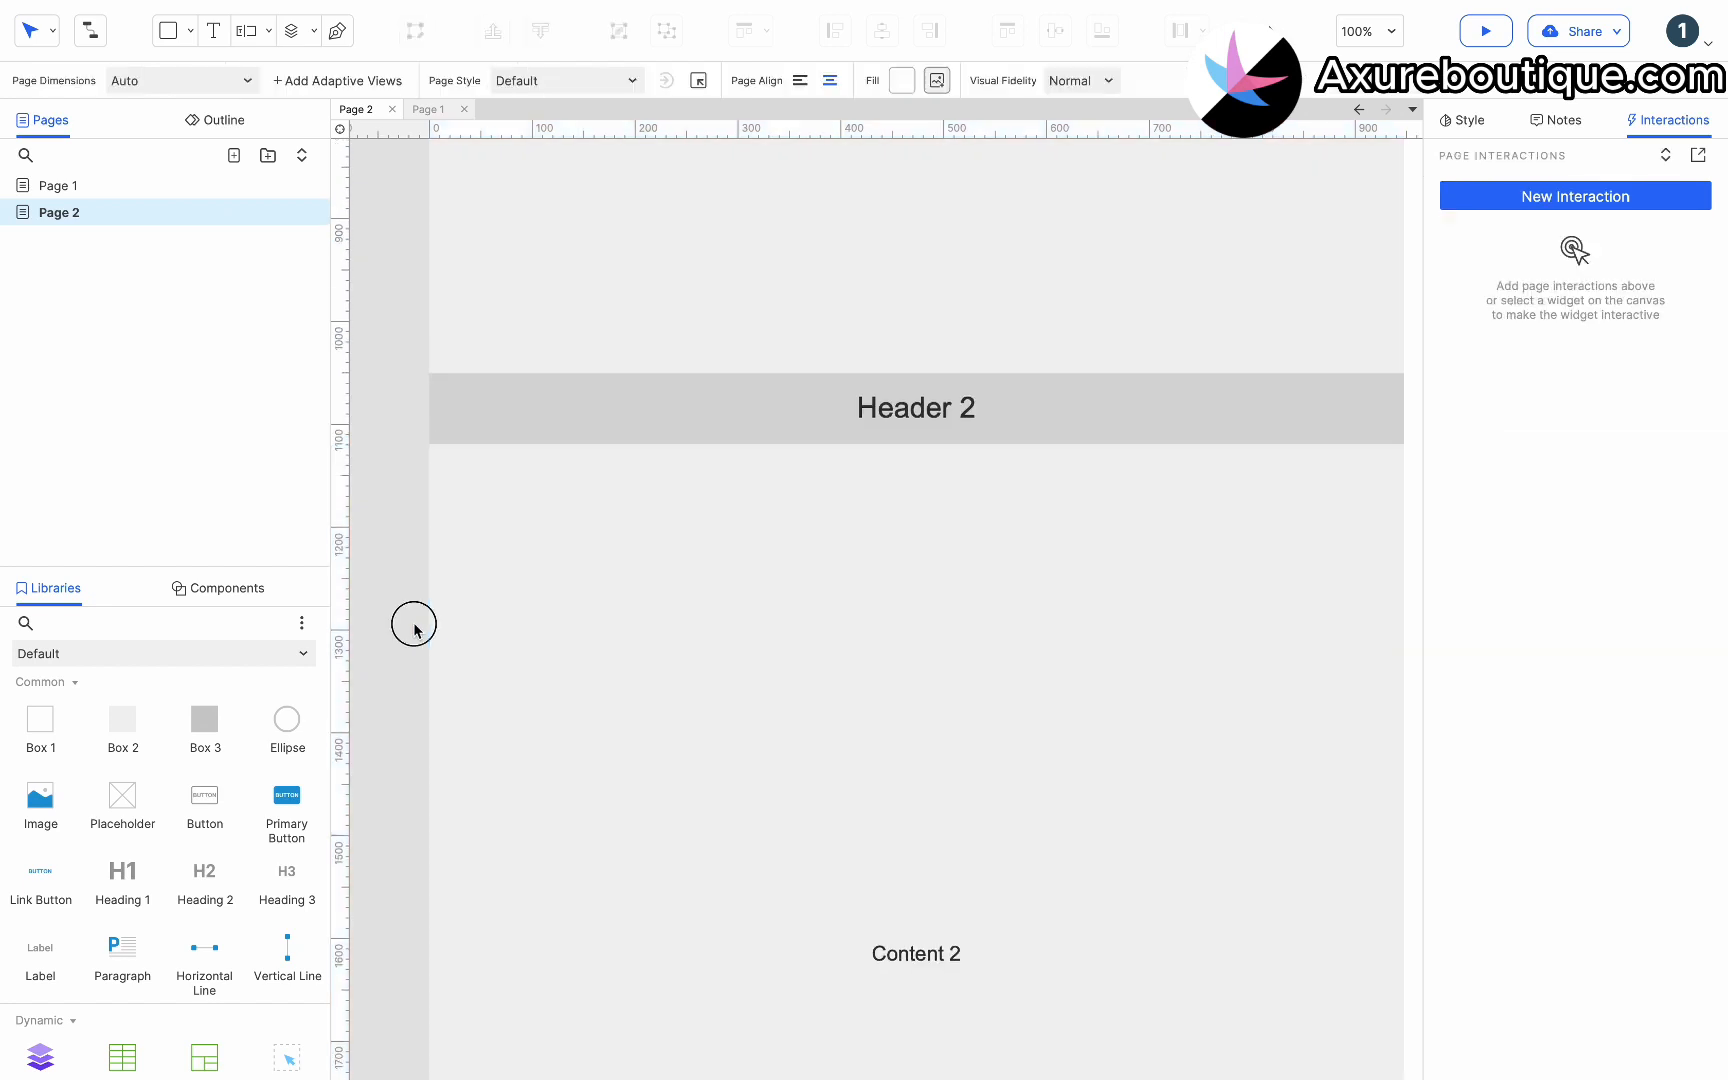
pyautogui.click(629, 413)
pyautogui.keyDown('shift'); pyautogui.click(656, 570); pyautogui.keyUp('shift')
pyautogui.scroll(-2, 656, 570)
pyautogui.scroll(-9, 656, 575)
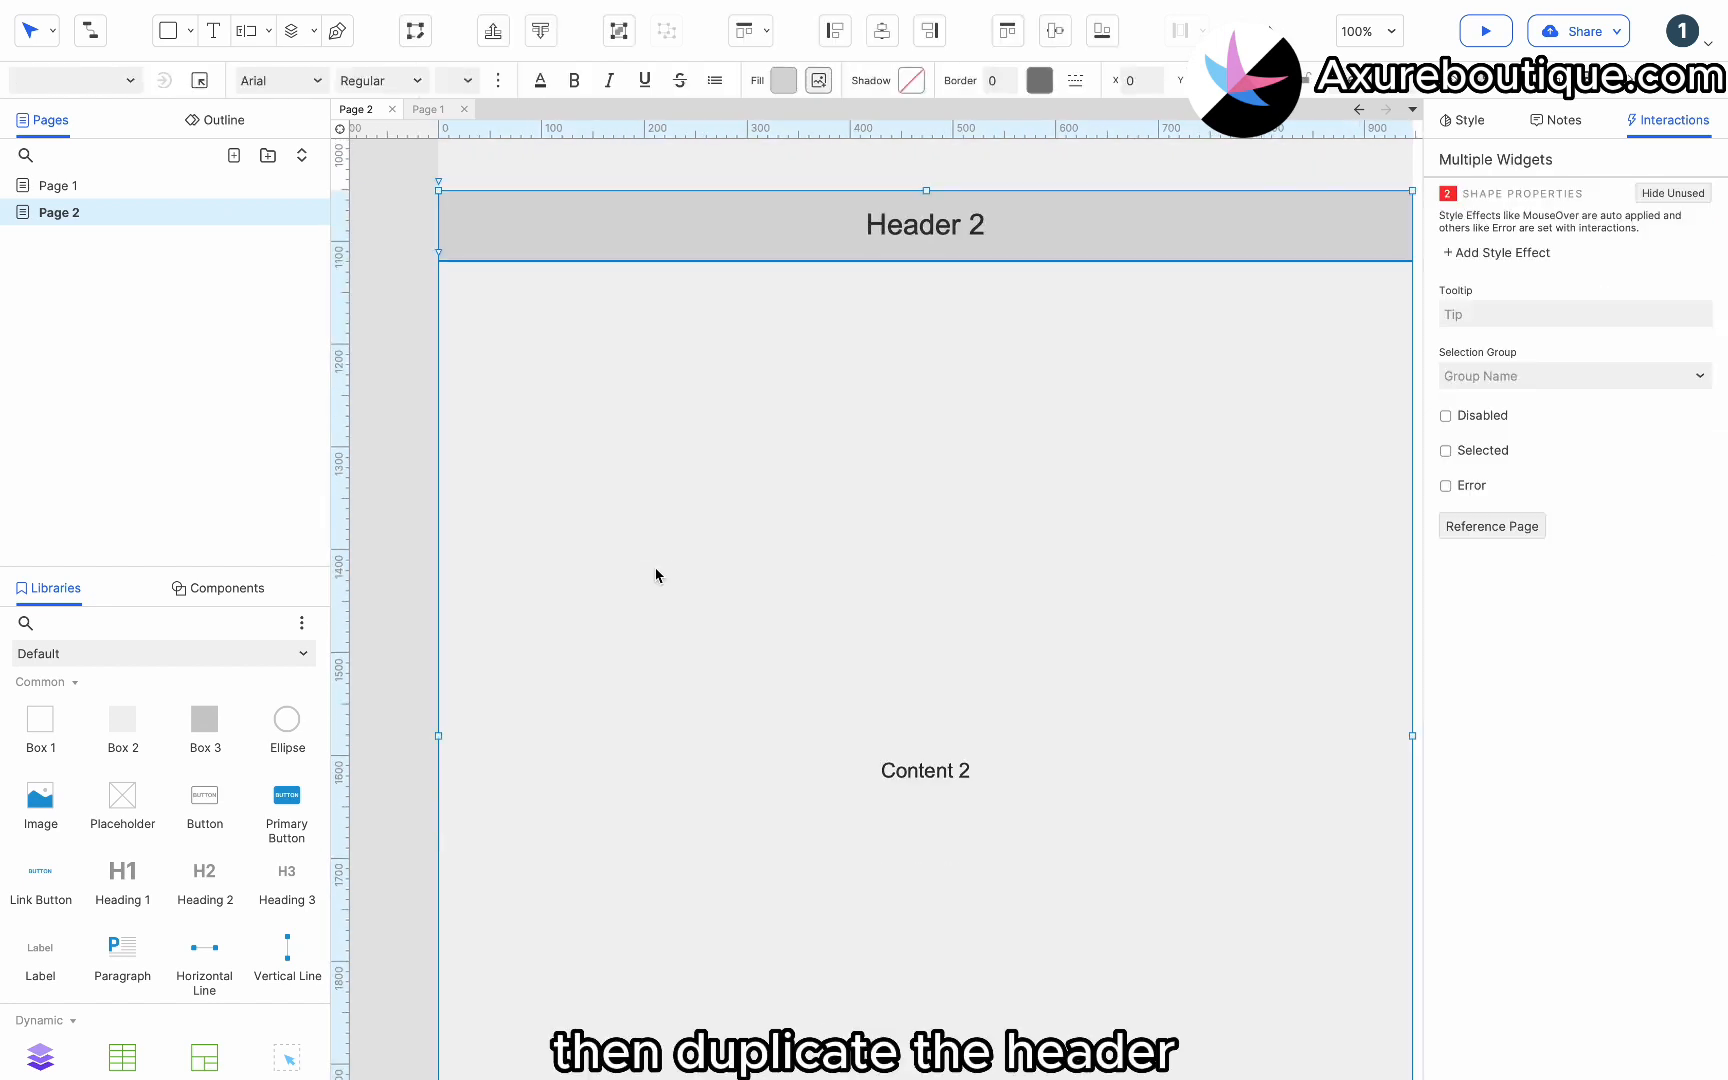
pyautogui.click(656, 654)
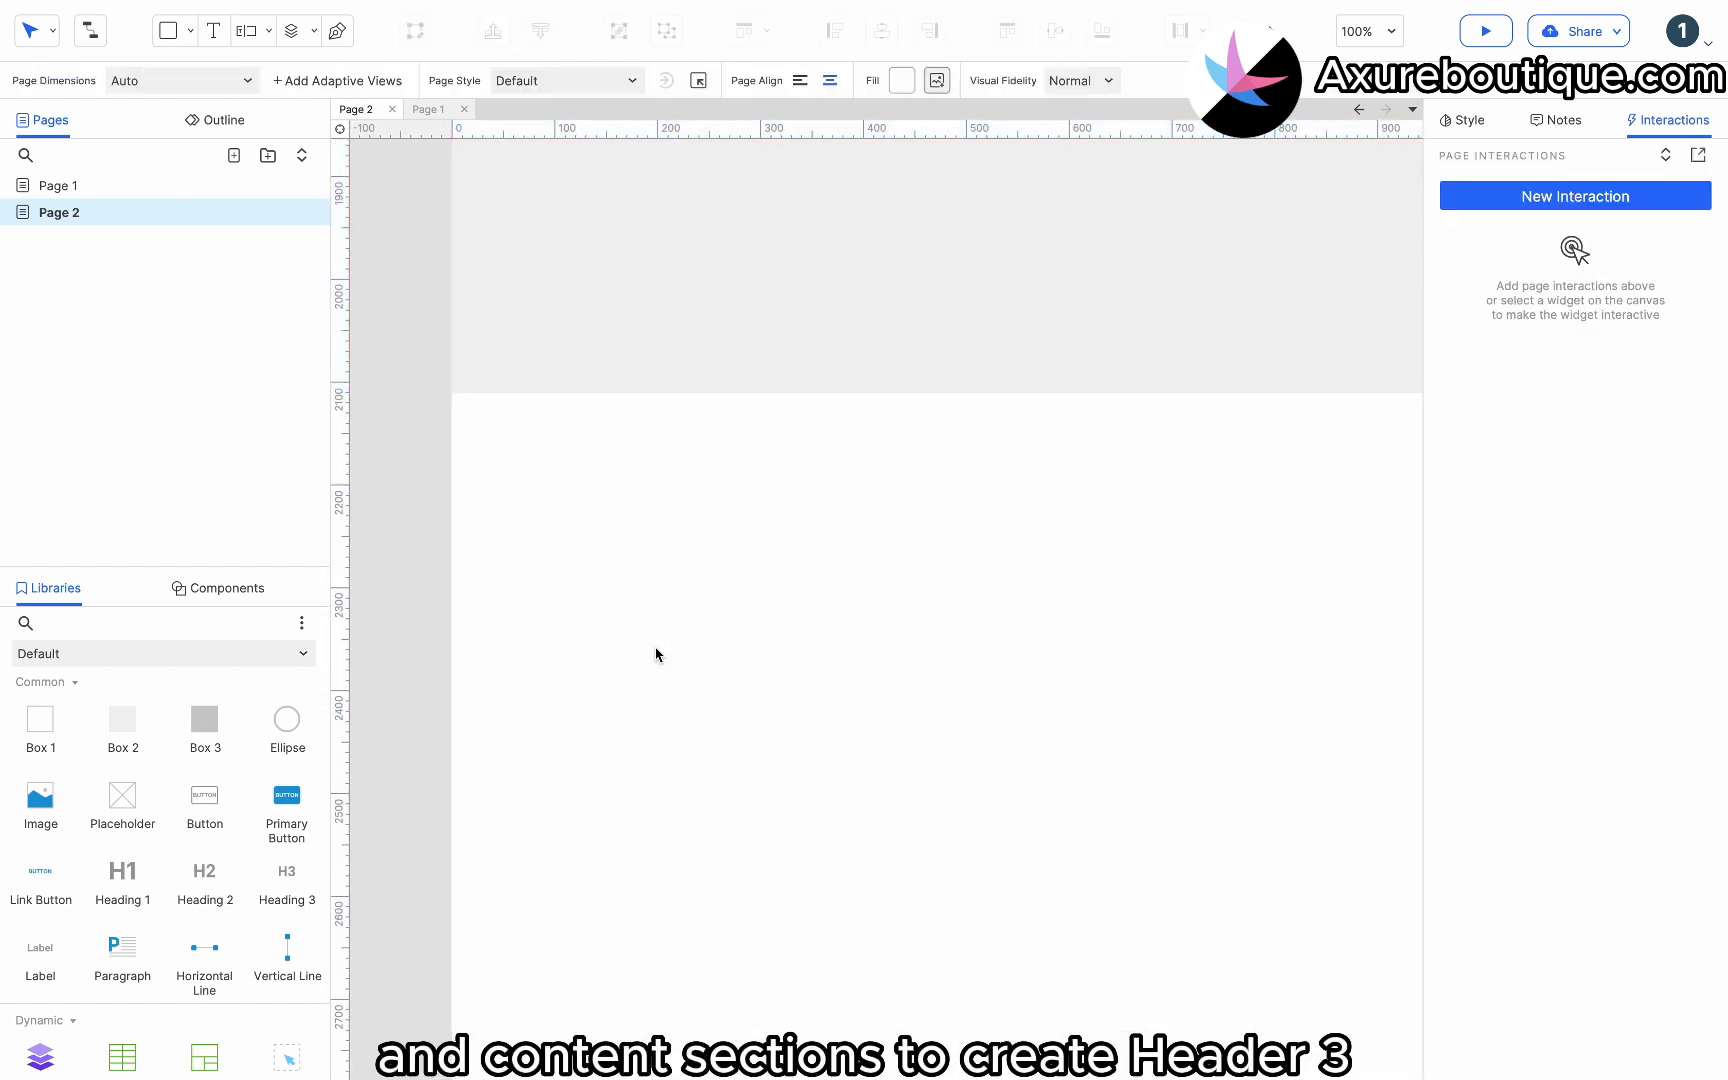
pyautogui.press('super+v')
pyautogui.scroll(-2, 656, 654)
pyautogui.moveTo(625, 318); pyautogui.dragTo(627, 774)
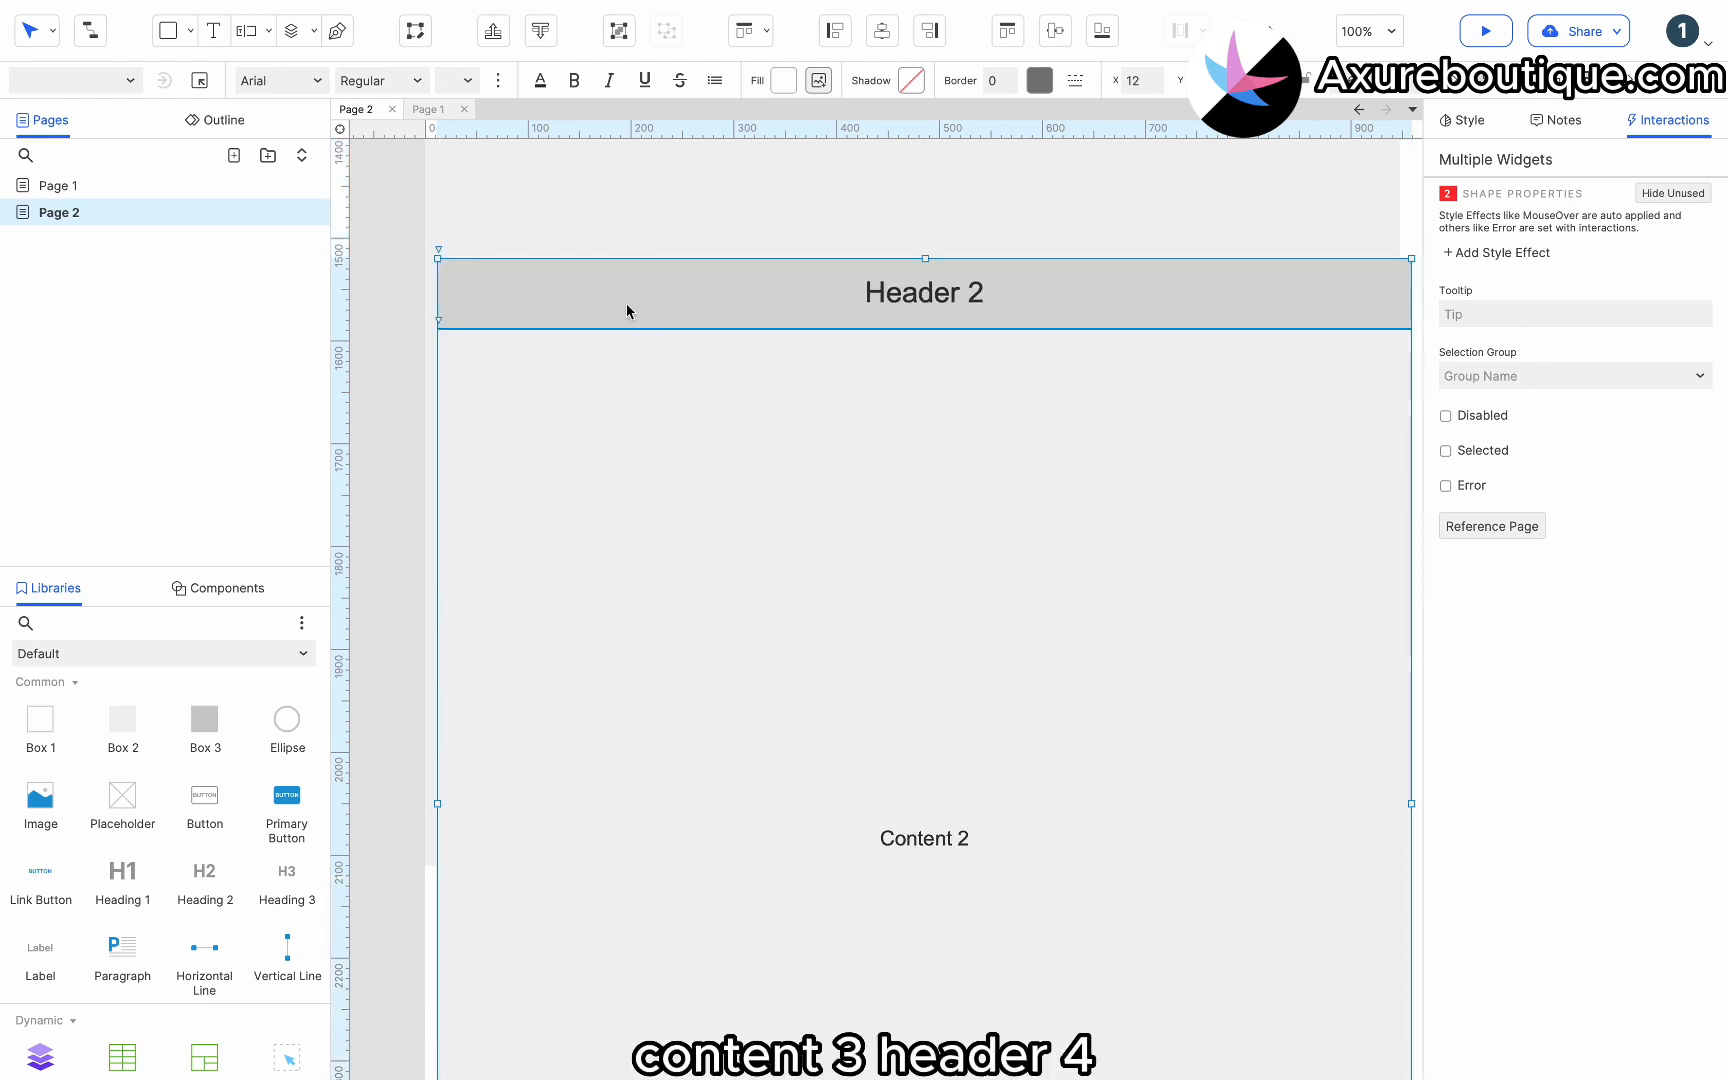
pyautogui.moveTo(627, 311); pyautogui.dragTo(584, 924)
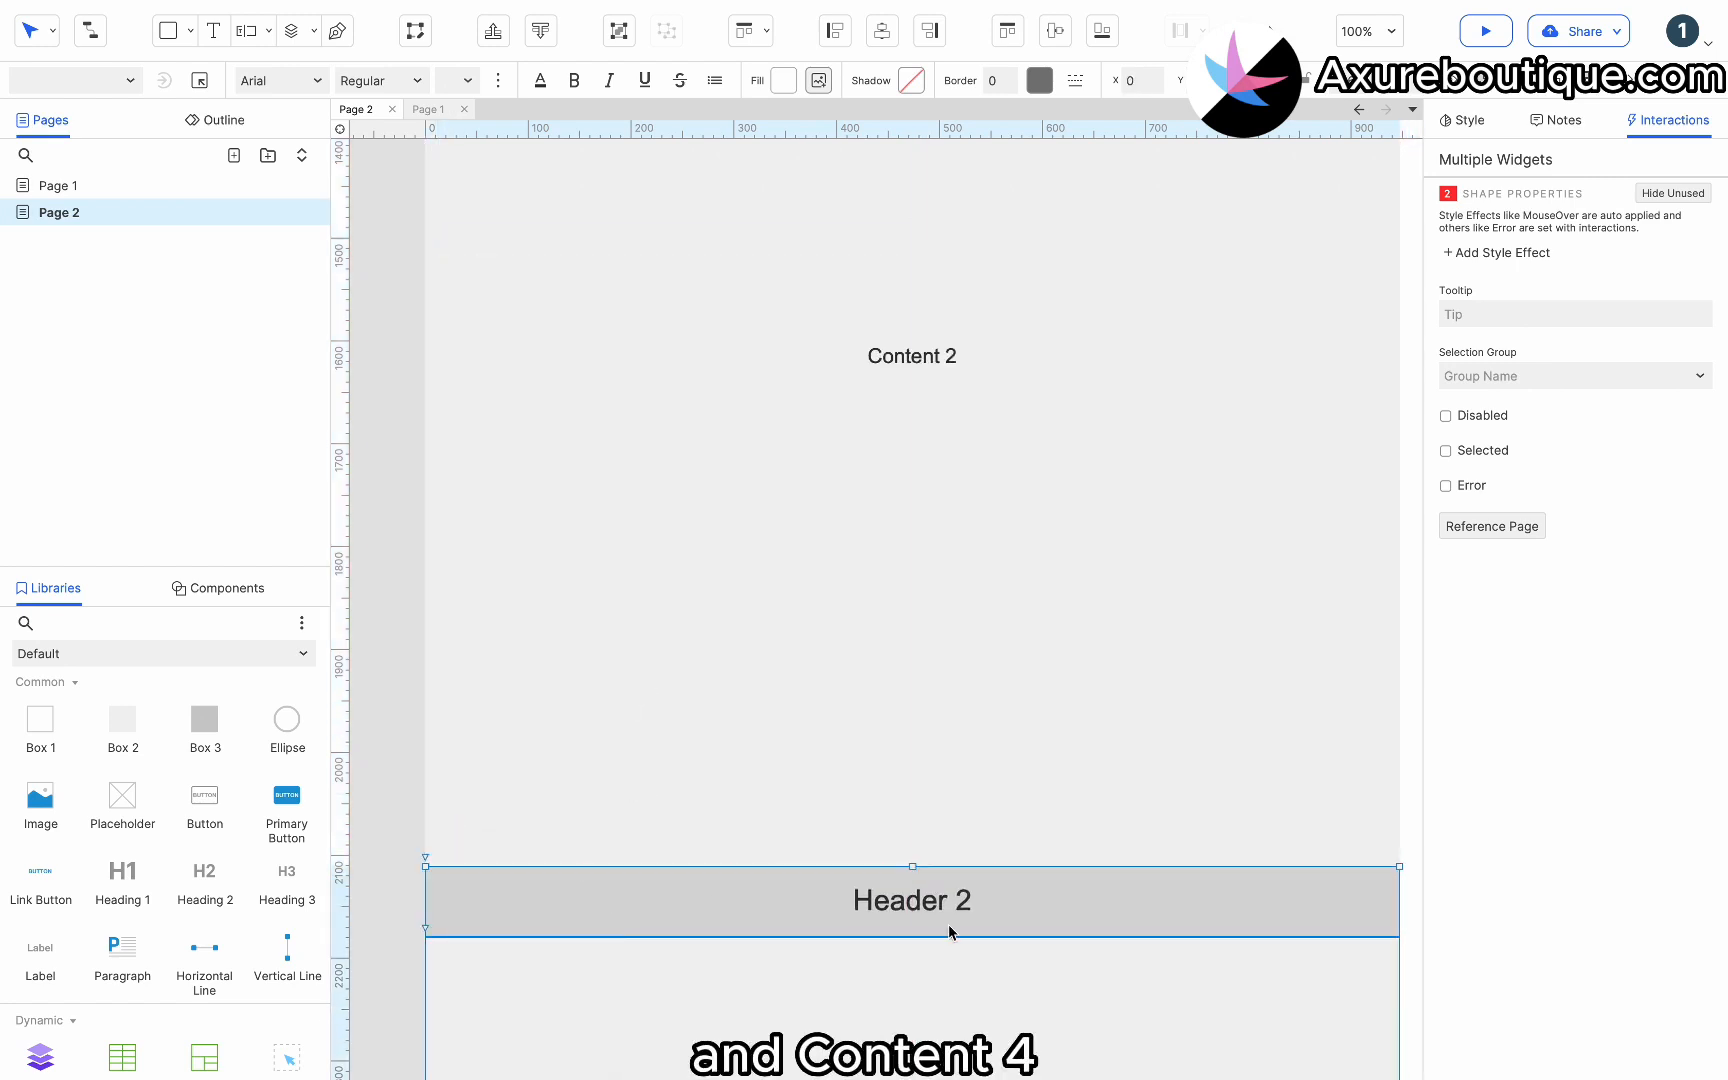
# Rename the copied header to Header 3.
pyautogui.doubleClick(962, 897)
pyautogui.doubleClick(962, 893)
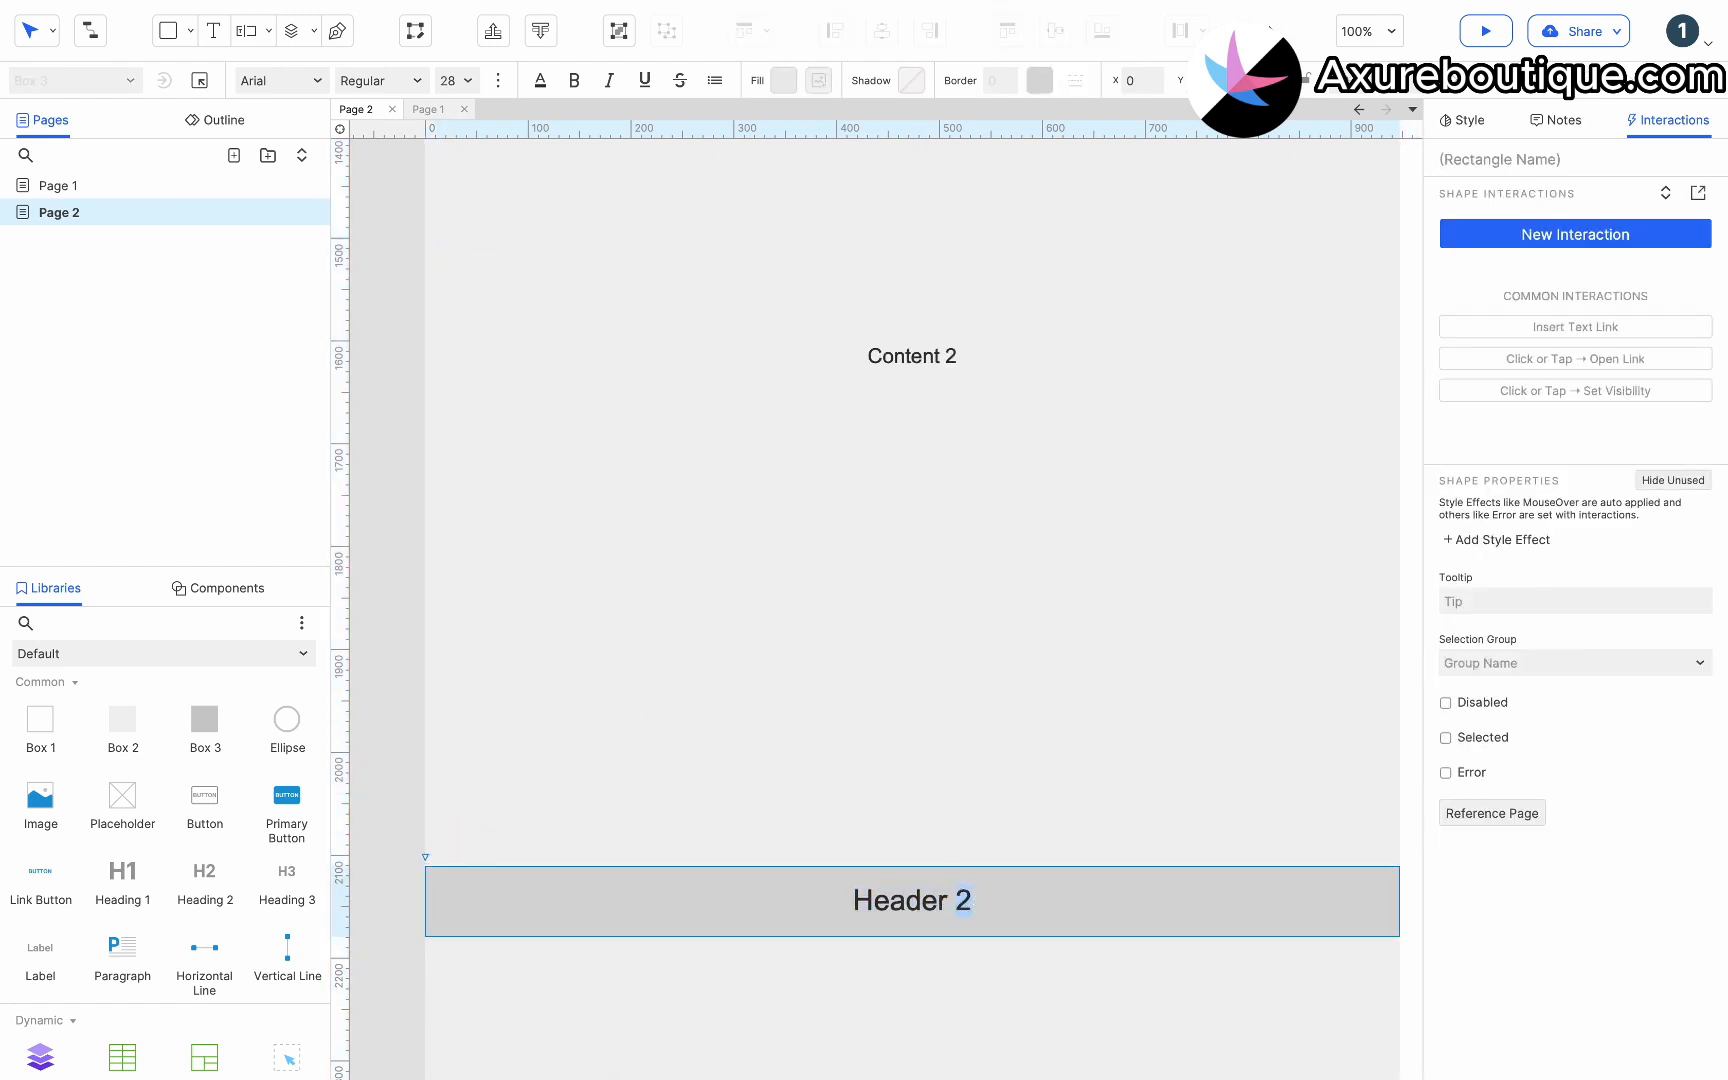
pyautogui.write('3')
# Change the text of the content area below Header 3 to Content 3.
pyautogui.scroll(-5, 977, 738)
pyautogui.scroll(-4, 960, 900)
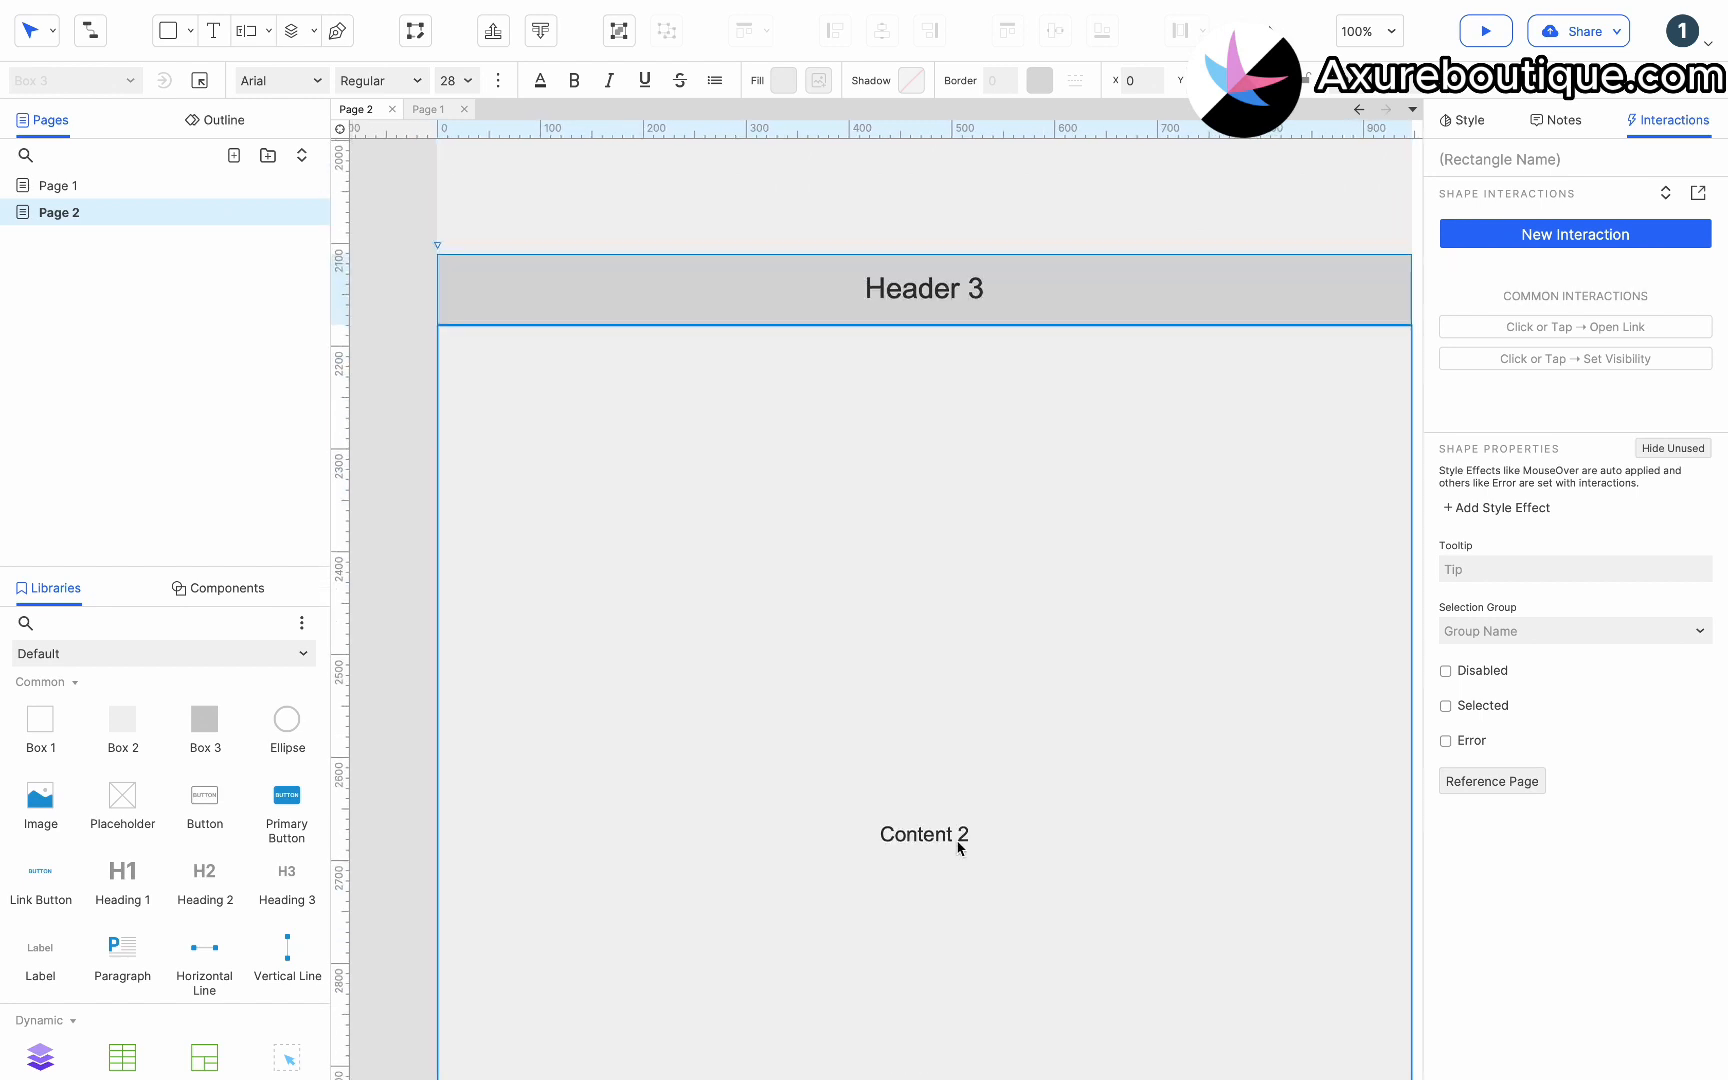
pyautogui.click(956, 845)
pyautogui.doubleClick(961, 657)
pyautogui.click(964, 657)
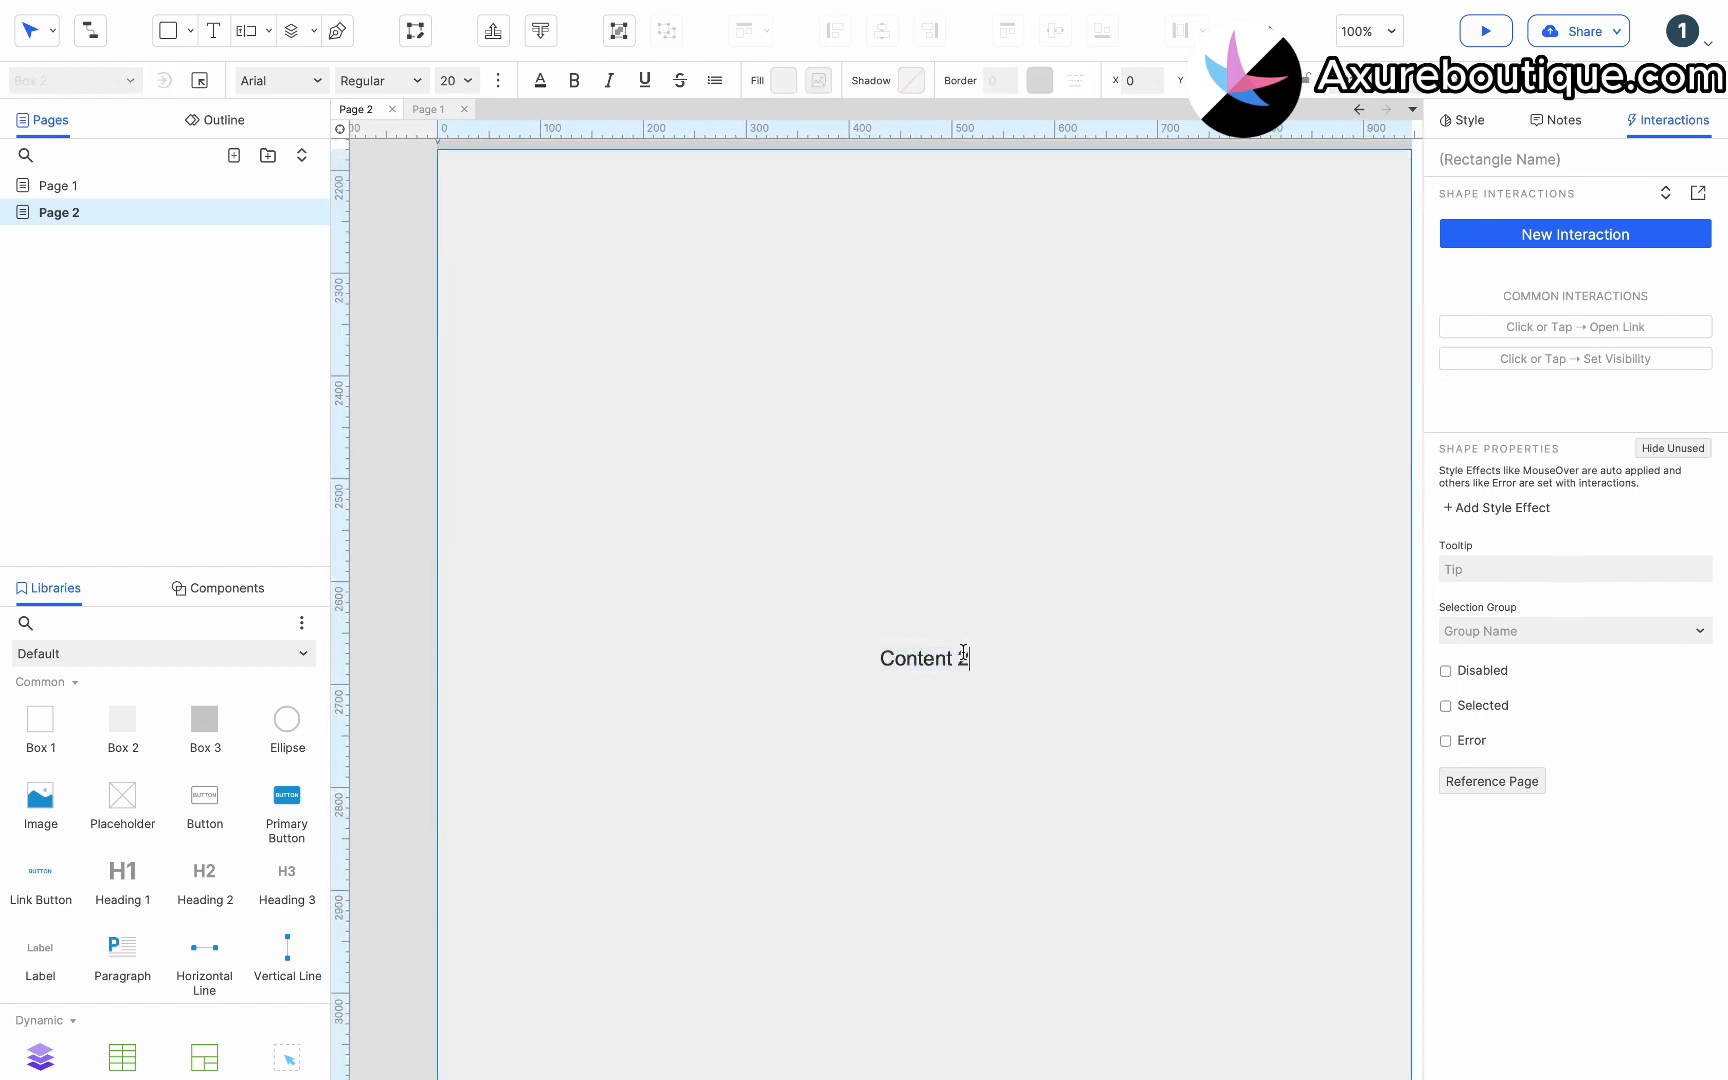
pyautogui.doubleClick(965, 658)
pyautogui.write('3')
pyautogui.press('Escape')
# Paste the copied header and content pair again and position it below Content 3.
pyautogui.scroll(-10, 1011, 528)
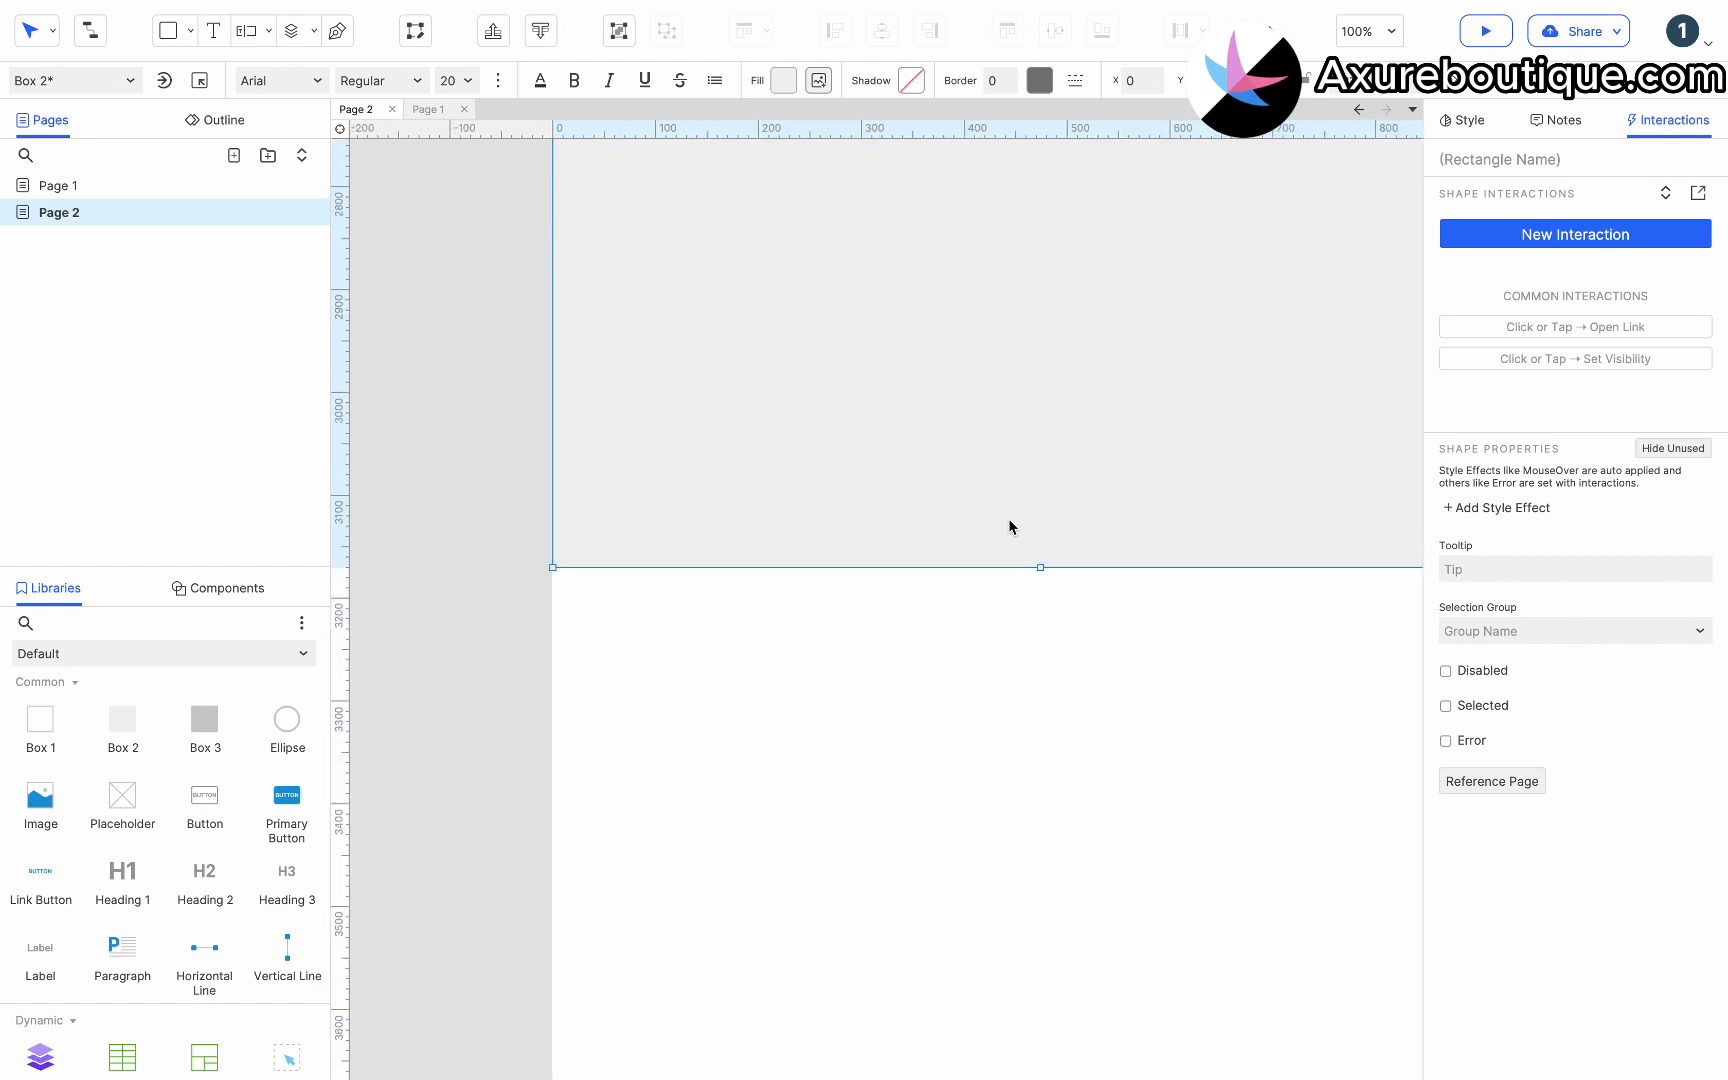
pyautogui.click(1014, 559)
pyautogui.hotkey('ctrl', 'v')
pyautogui.click(629, 262)
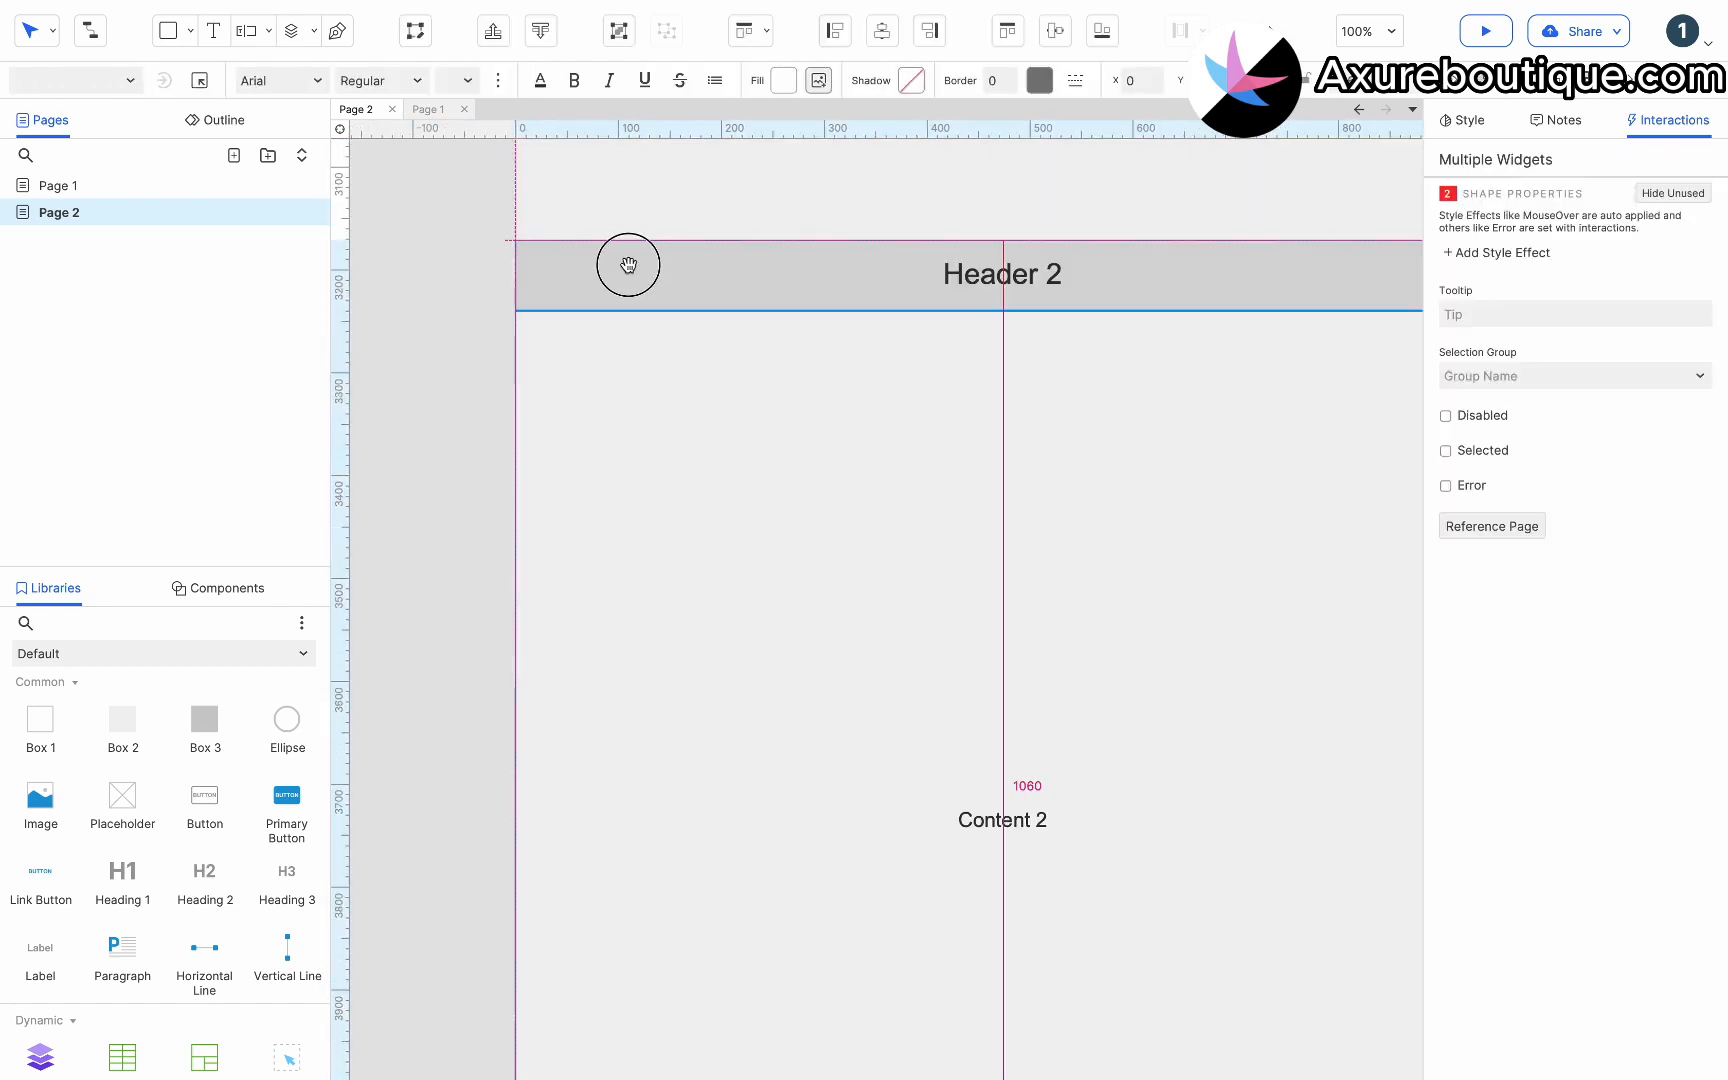
# Rename the newly pasted header to Header 4 and its content area to Content 4.
pyautogui.click(1095, 278)
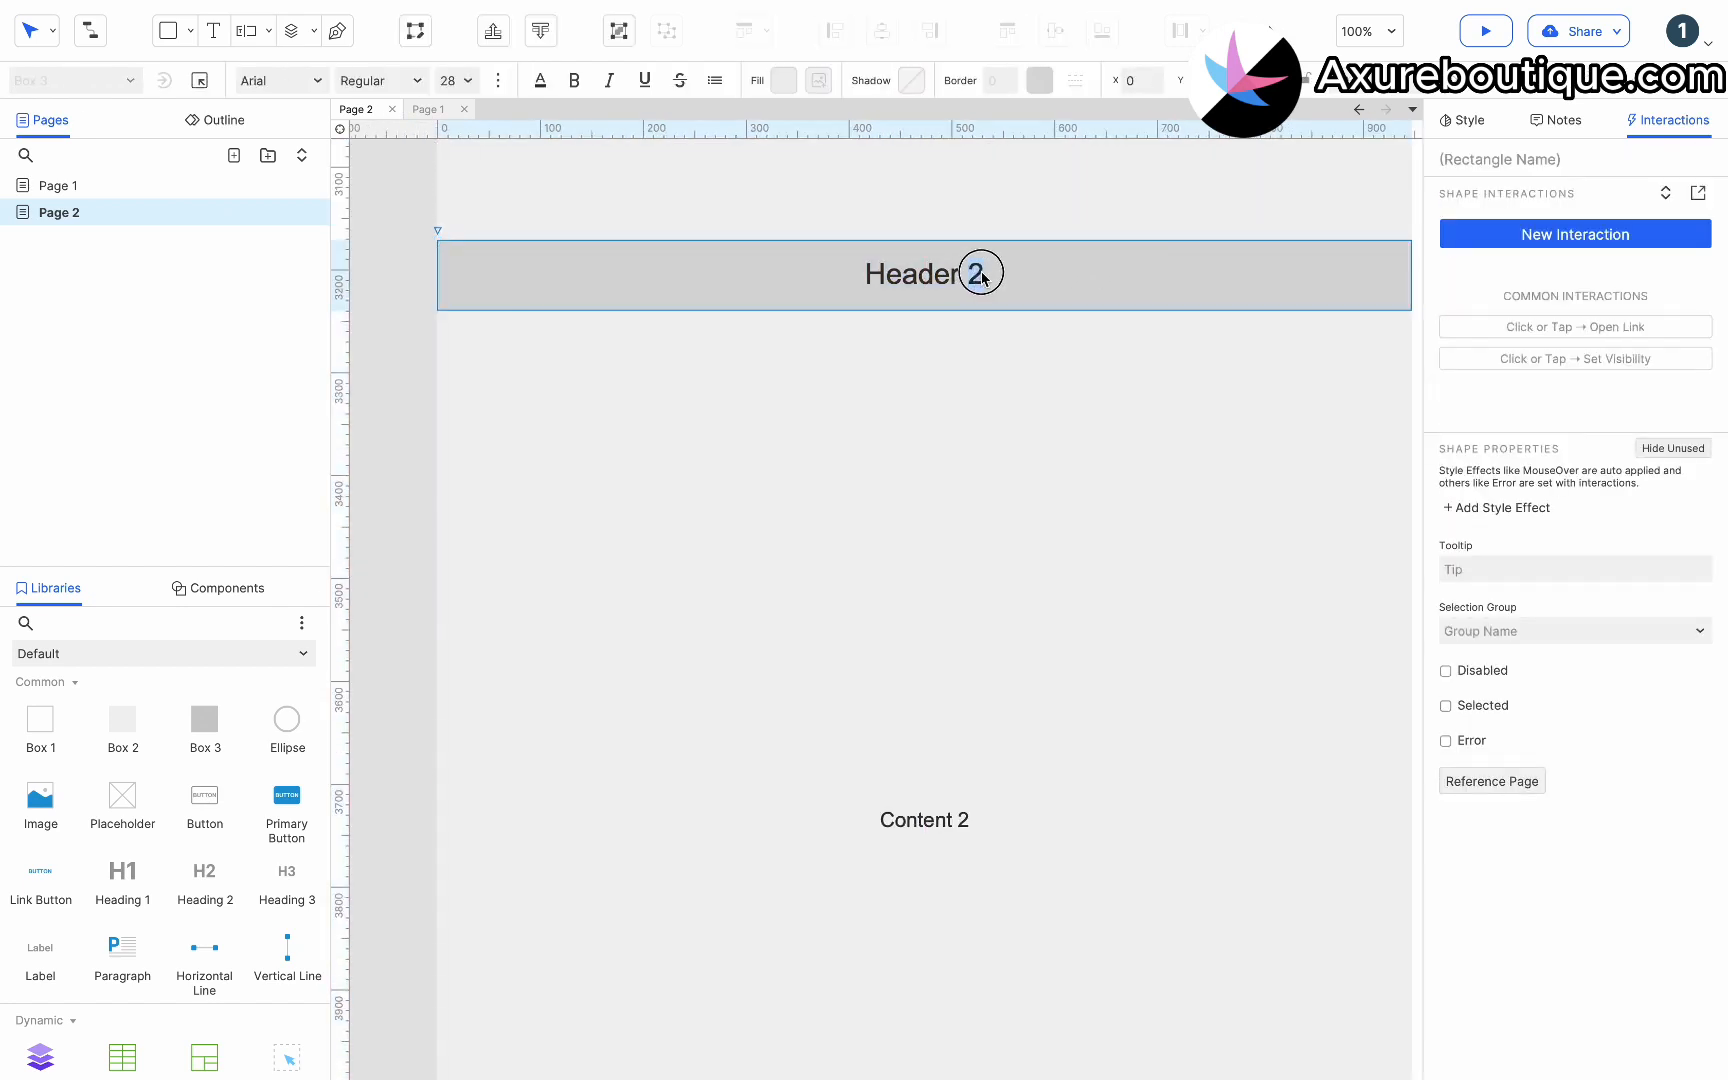
pyautogui.write('4')
pyautogui.scroll(-2, 977, 842)
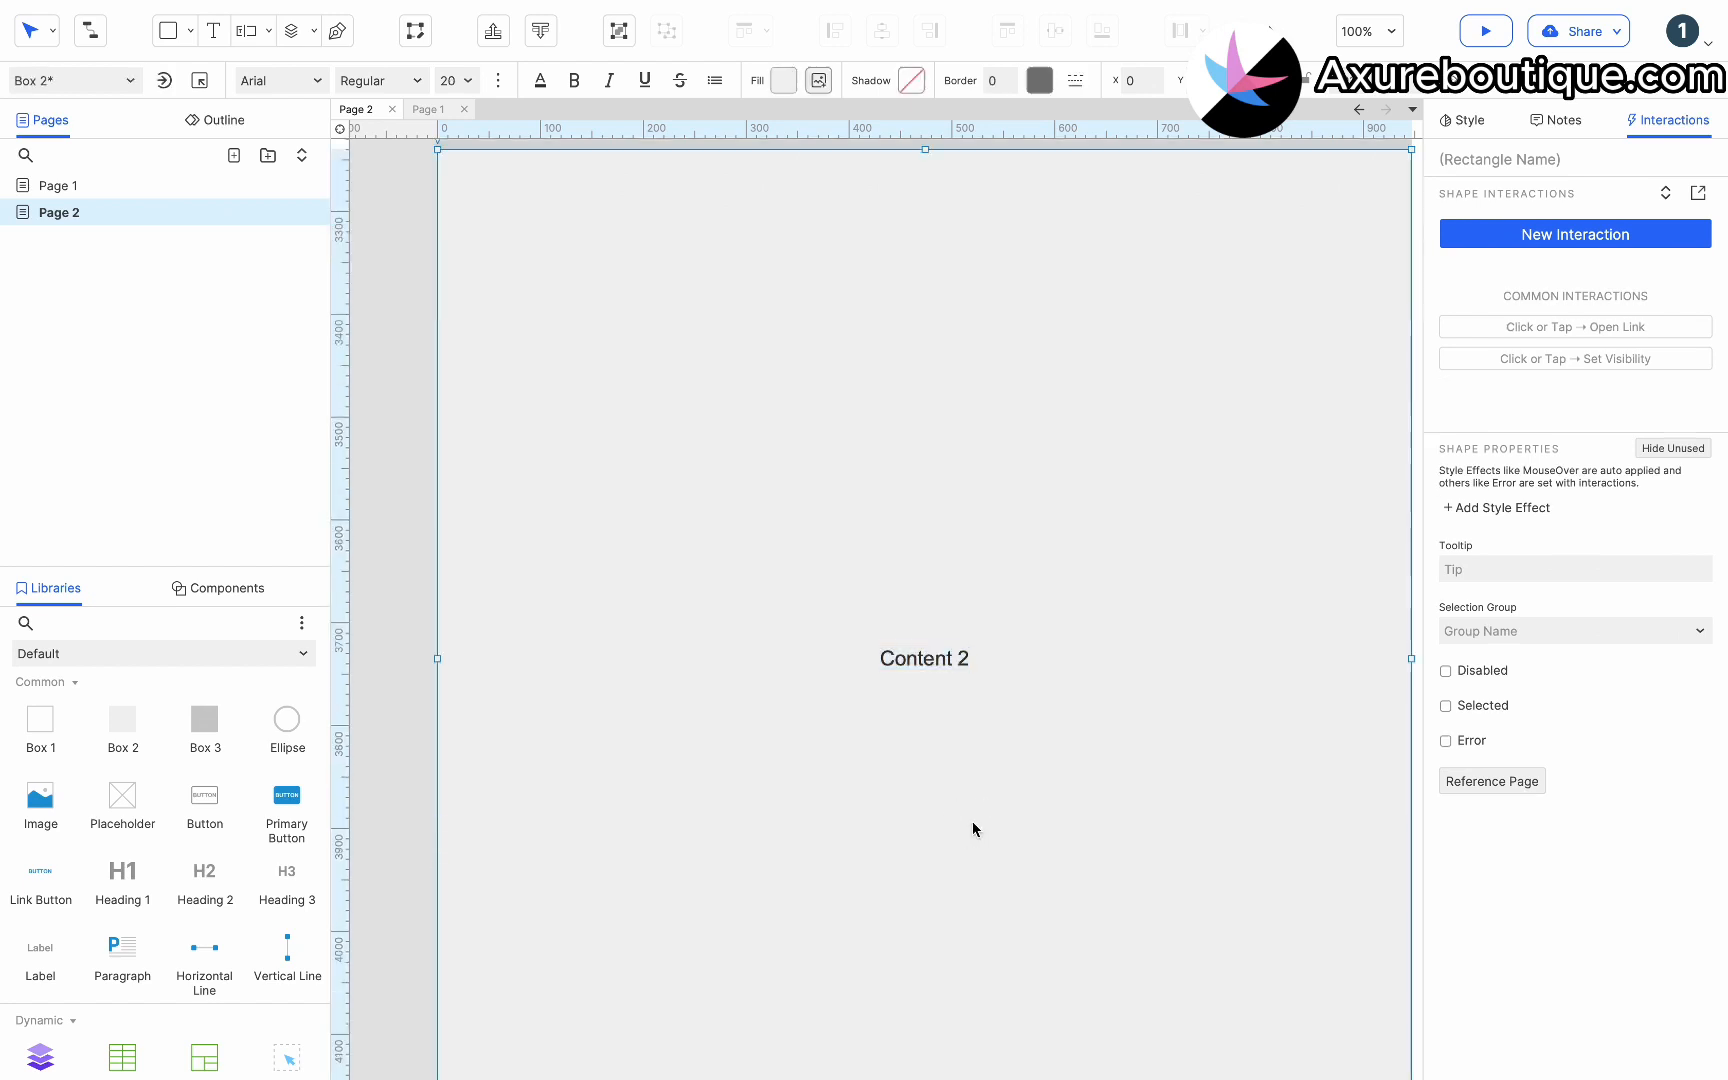
pyautogui.click(963, 655)
pyautogui.doubleClick(963, 658)
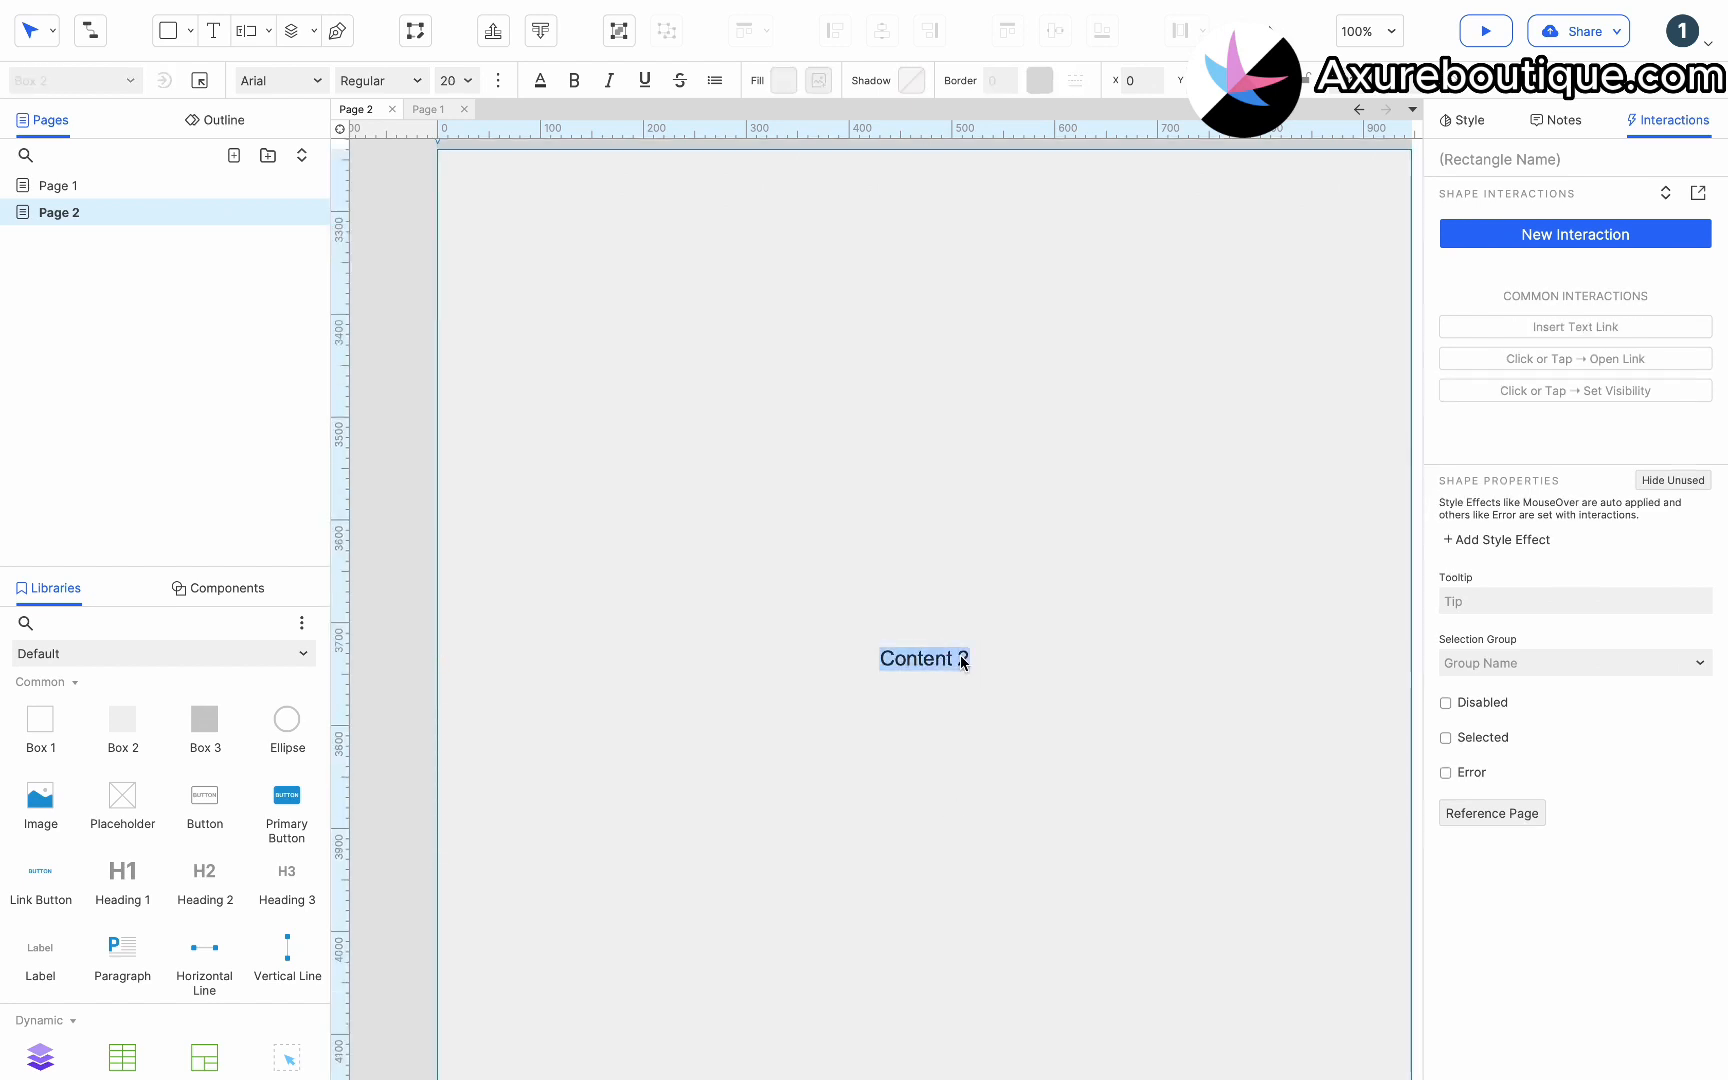
pyautogui.doubleClick(963, 658)
pyautogui.write('4')
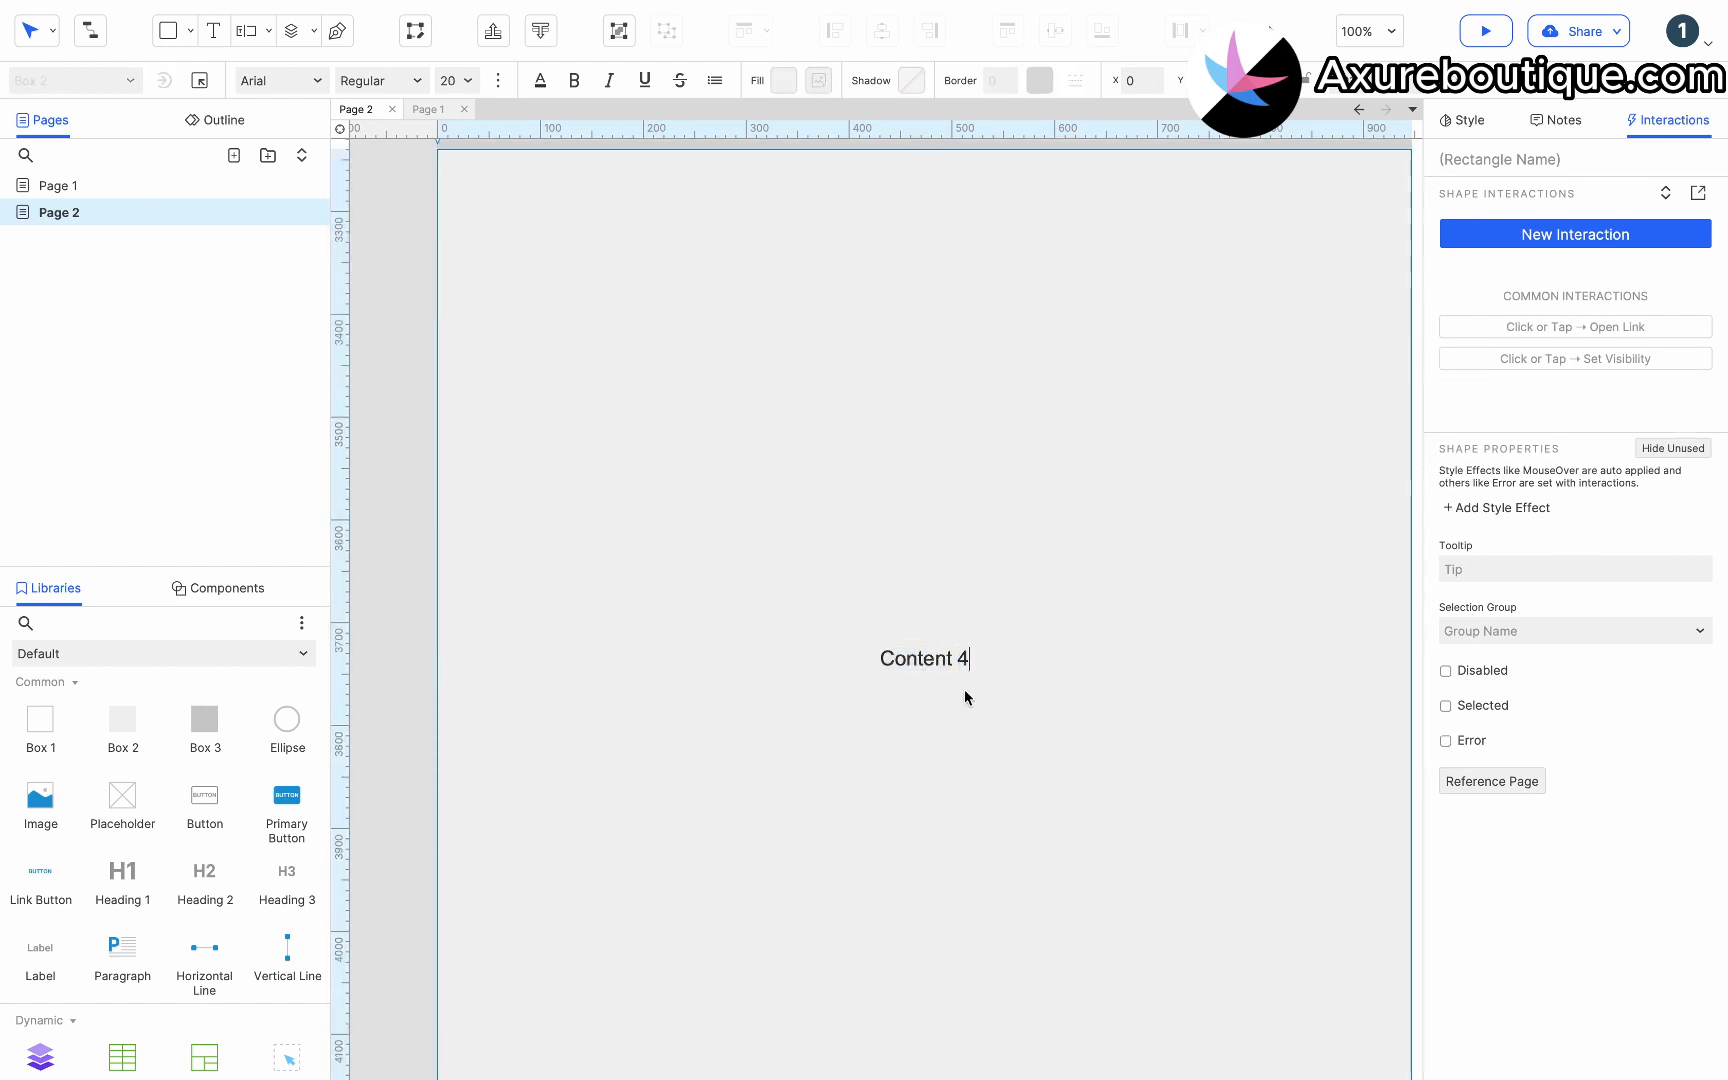
pyautogui.press('Escape')
# Add a dynamic panel beside Content 4 at about x 720, y 3470 and make it taller.
pyautogui.scroll(3, 985, 715)
pyautogui.hscroll(3, 985, 715)
pyautogui.click(1163, 686)
pyautogui.scroll(-2, 1162, 690)
pyautogui.hscroll(-3, 1162, 690)
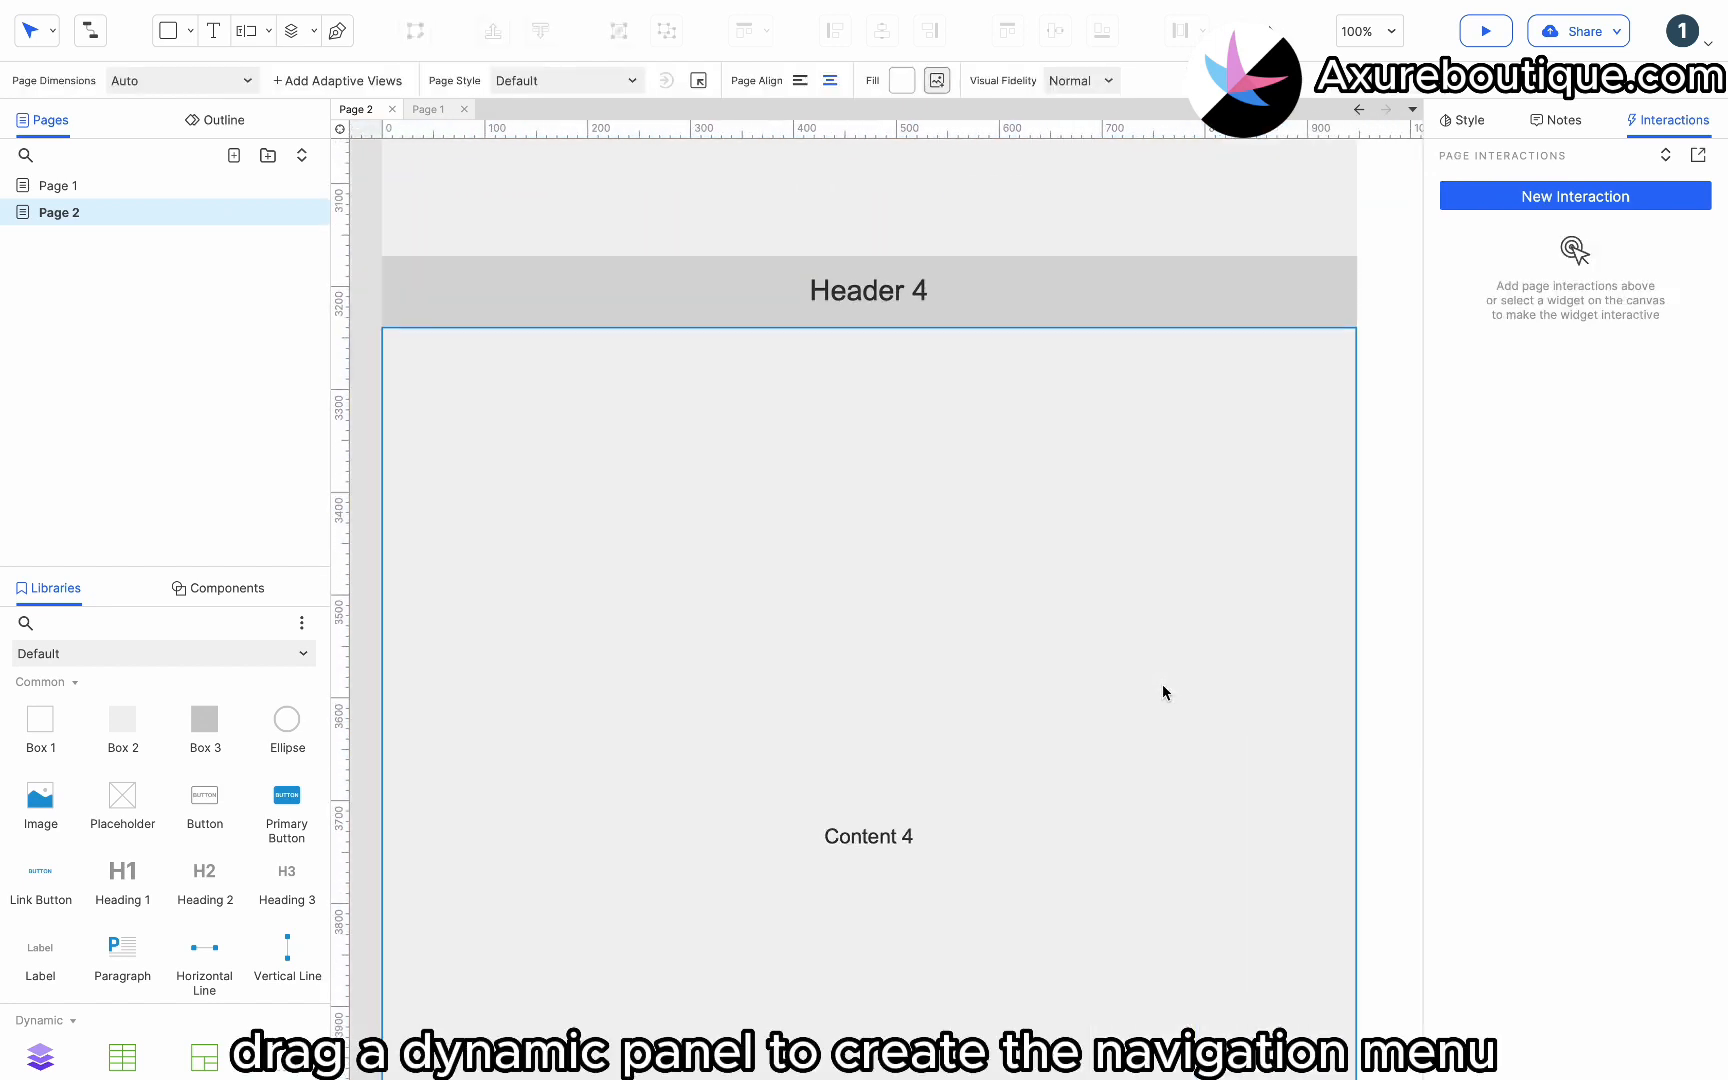
pyautogui.moveTo(40, 1056); pyautogui.dragTo(1046, 577)
pyautogui.moveTo(1048, 660); pyautogui.dragTo(1216, 648)
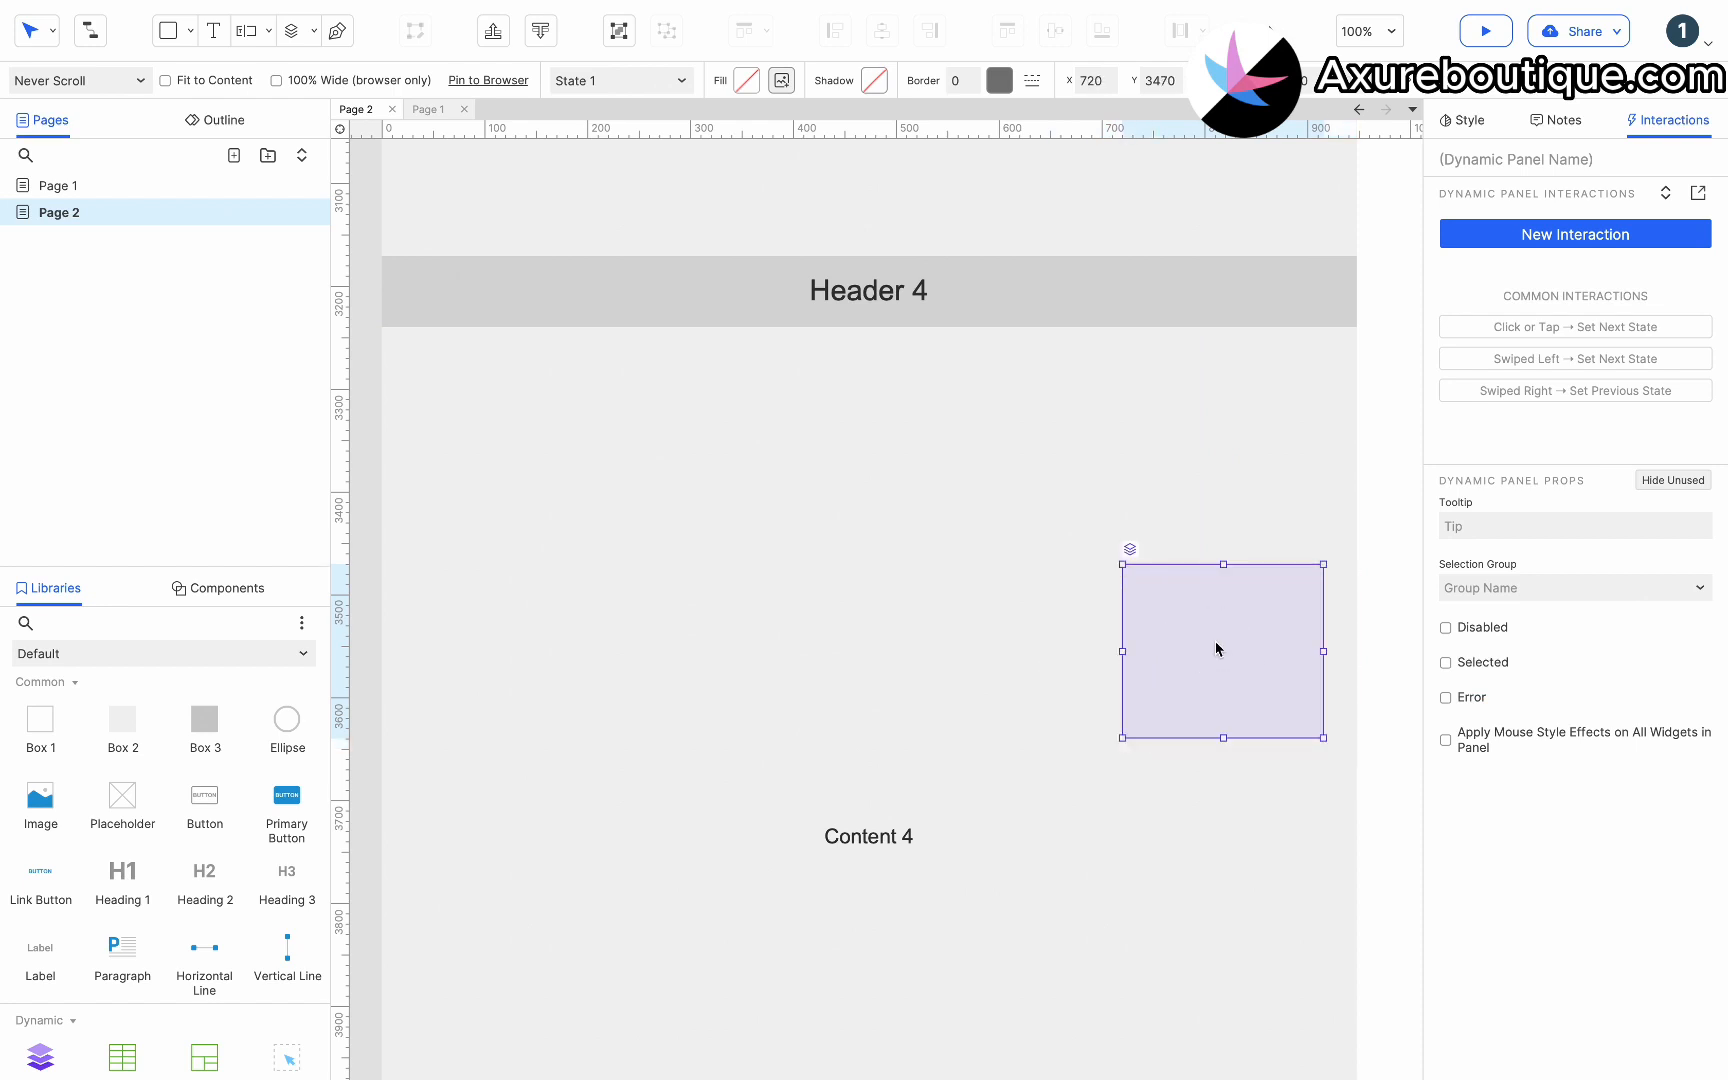
pyautogui.moveTo(1222, 734); pyautogui.dragTo(1223, 836)
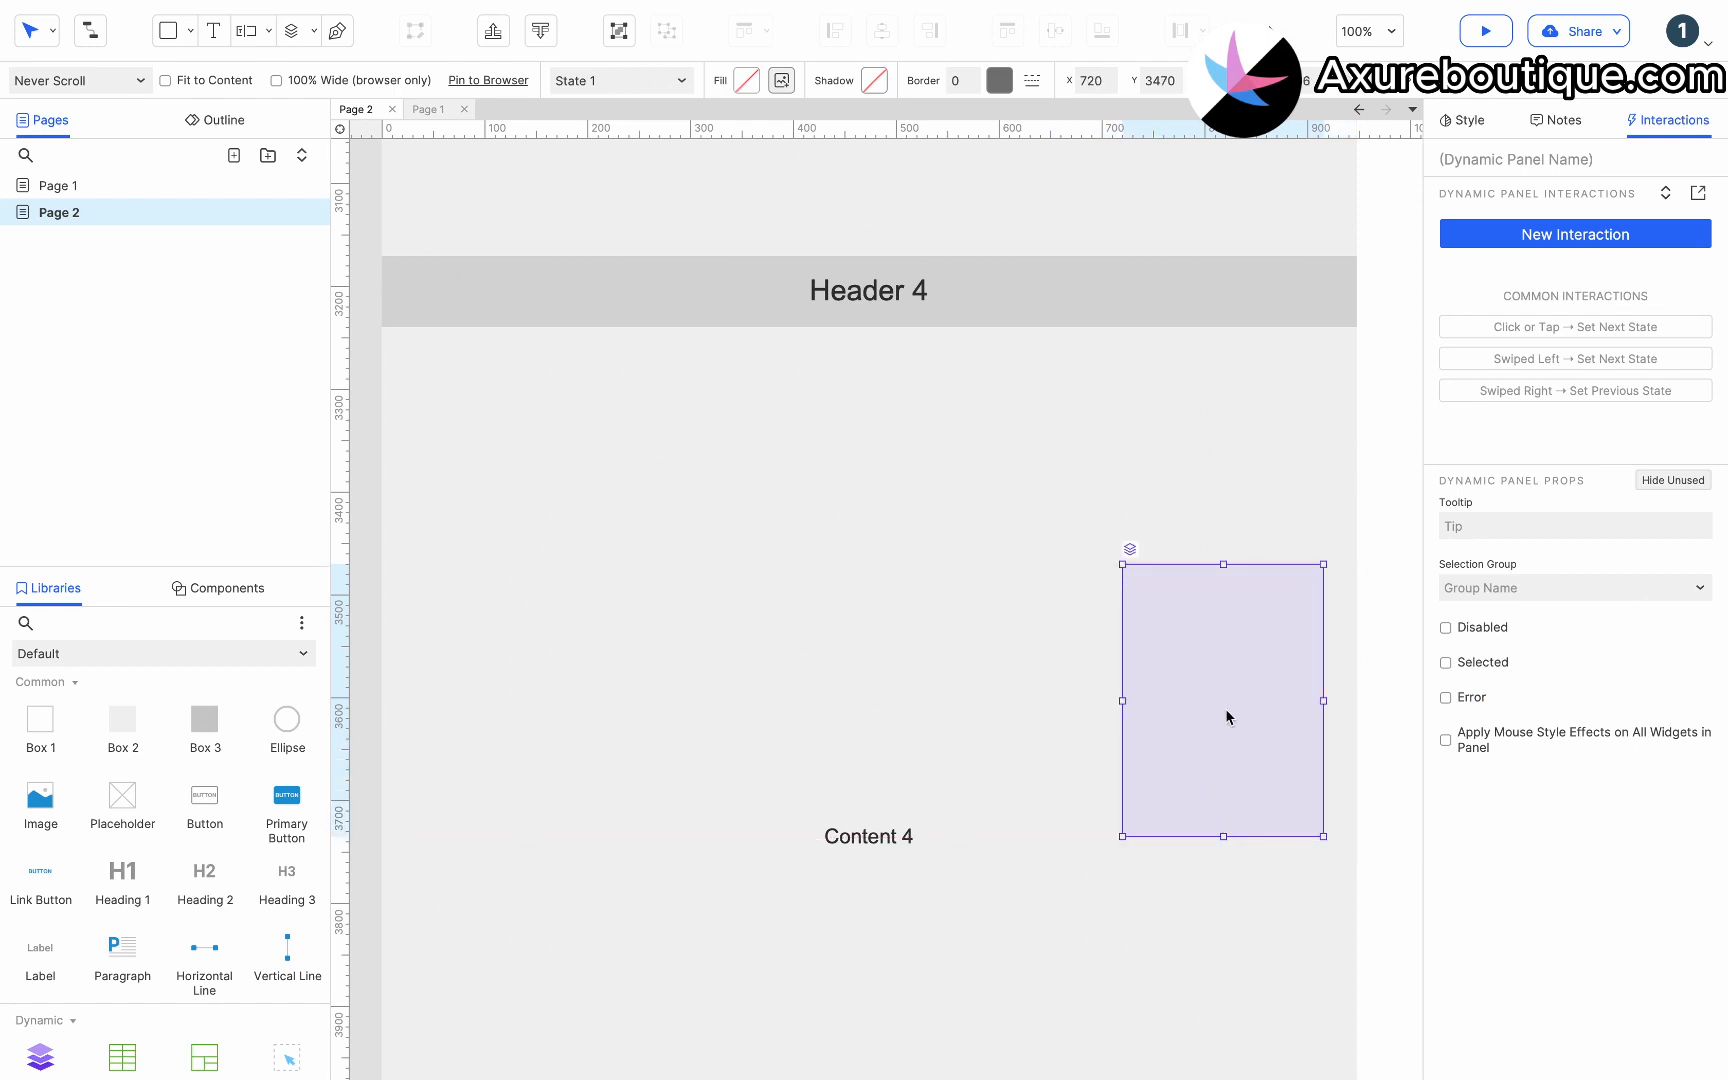
# Inside the dynamic panel's state, add a Heading 3 with the text Content 1.
pyautogui.doubleClick(1226, 684)
pyautogui.moveTo(287, 878); pyautogui.dragTo(1090, 772)
pyautogui.write('Content 1')
pyautogui.press('Escape')
# Change the second heading's text in the panel to Content 2.
pyautogui.doubleClick(1081, 683)
pyautogui.doubleClick(1129, 678)
pyautogui.write('2')
# Change the third and fourth headings' texts to Content 3 and Content 4.
pyautogui.click(1142, 741)
pyautogui.doubleClick(1085, 720)
pyautogui.click(1134, 721)
pyautogui.press('BackSpace')
pyautogui.write('3')
pyautogui.press('Escape')
pyautogui.doubleClick(1089, 772)
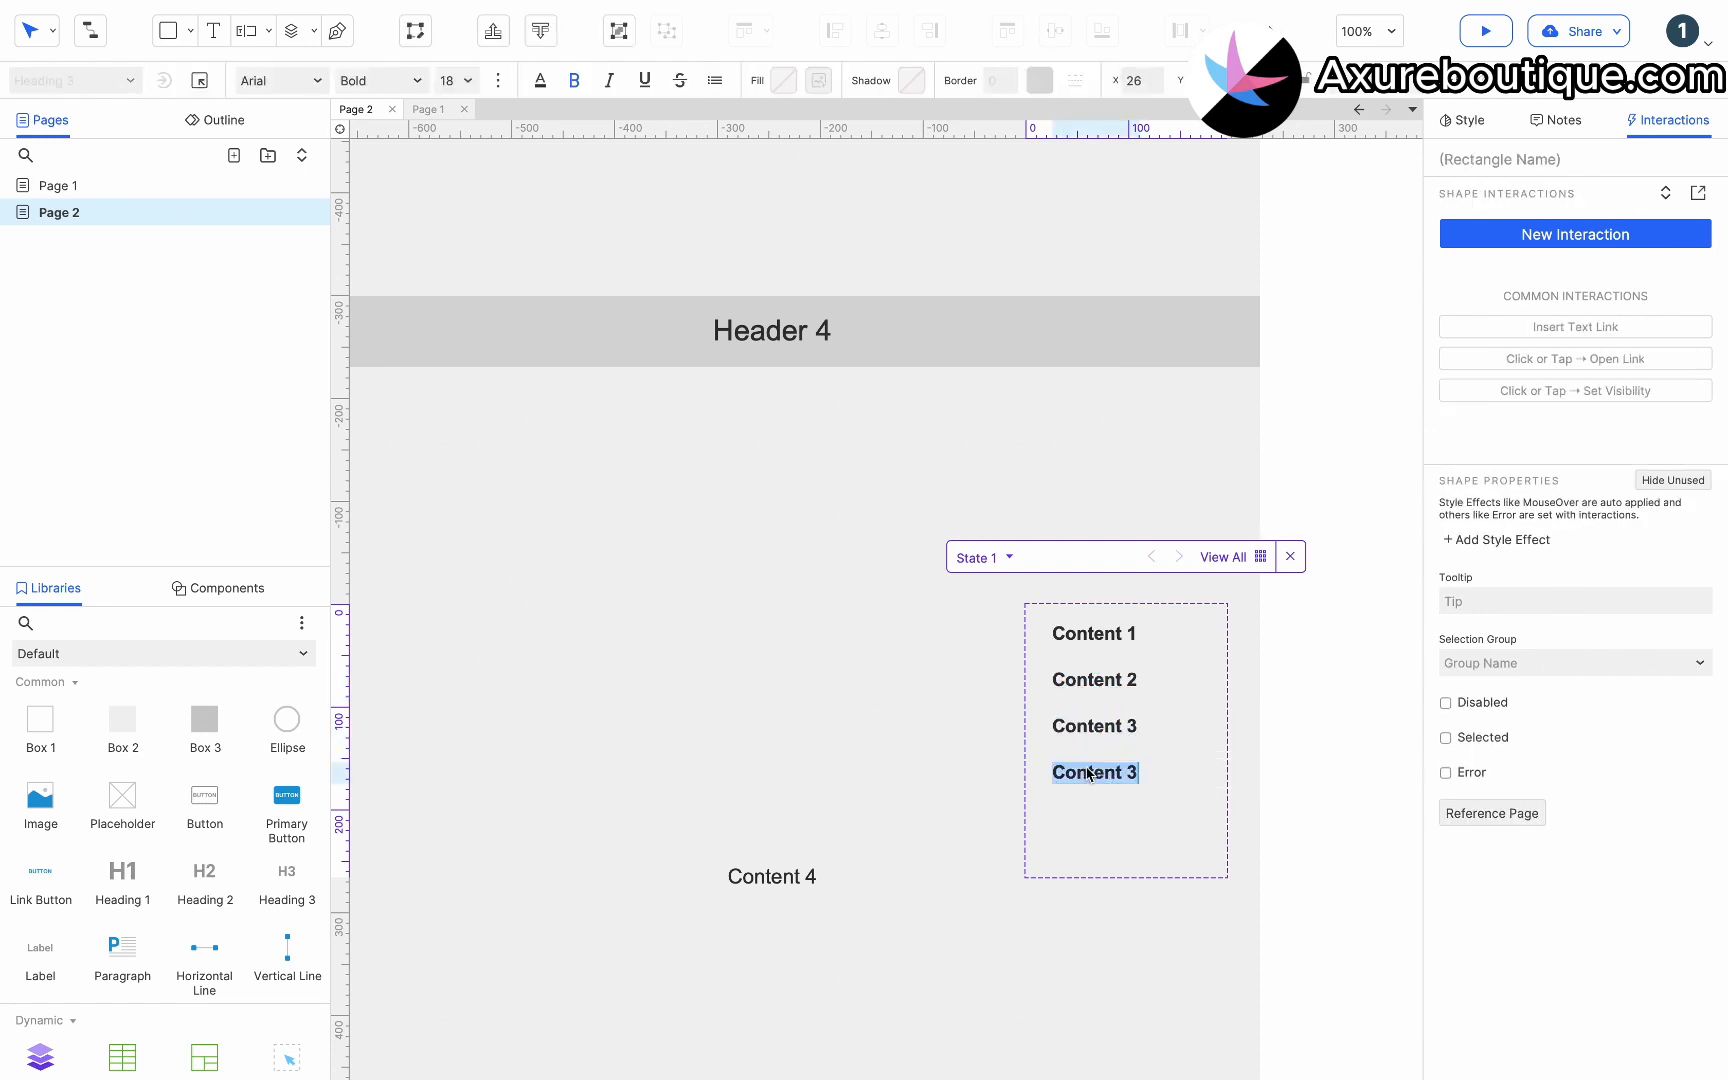
pyautogui.doubleClick(1137, 773)
pyautogui.write('4')
pyautogui.click(1186, 763)
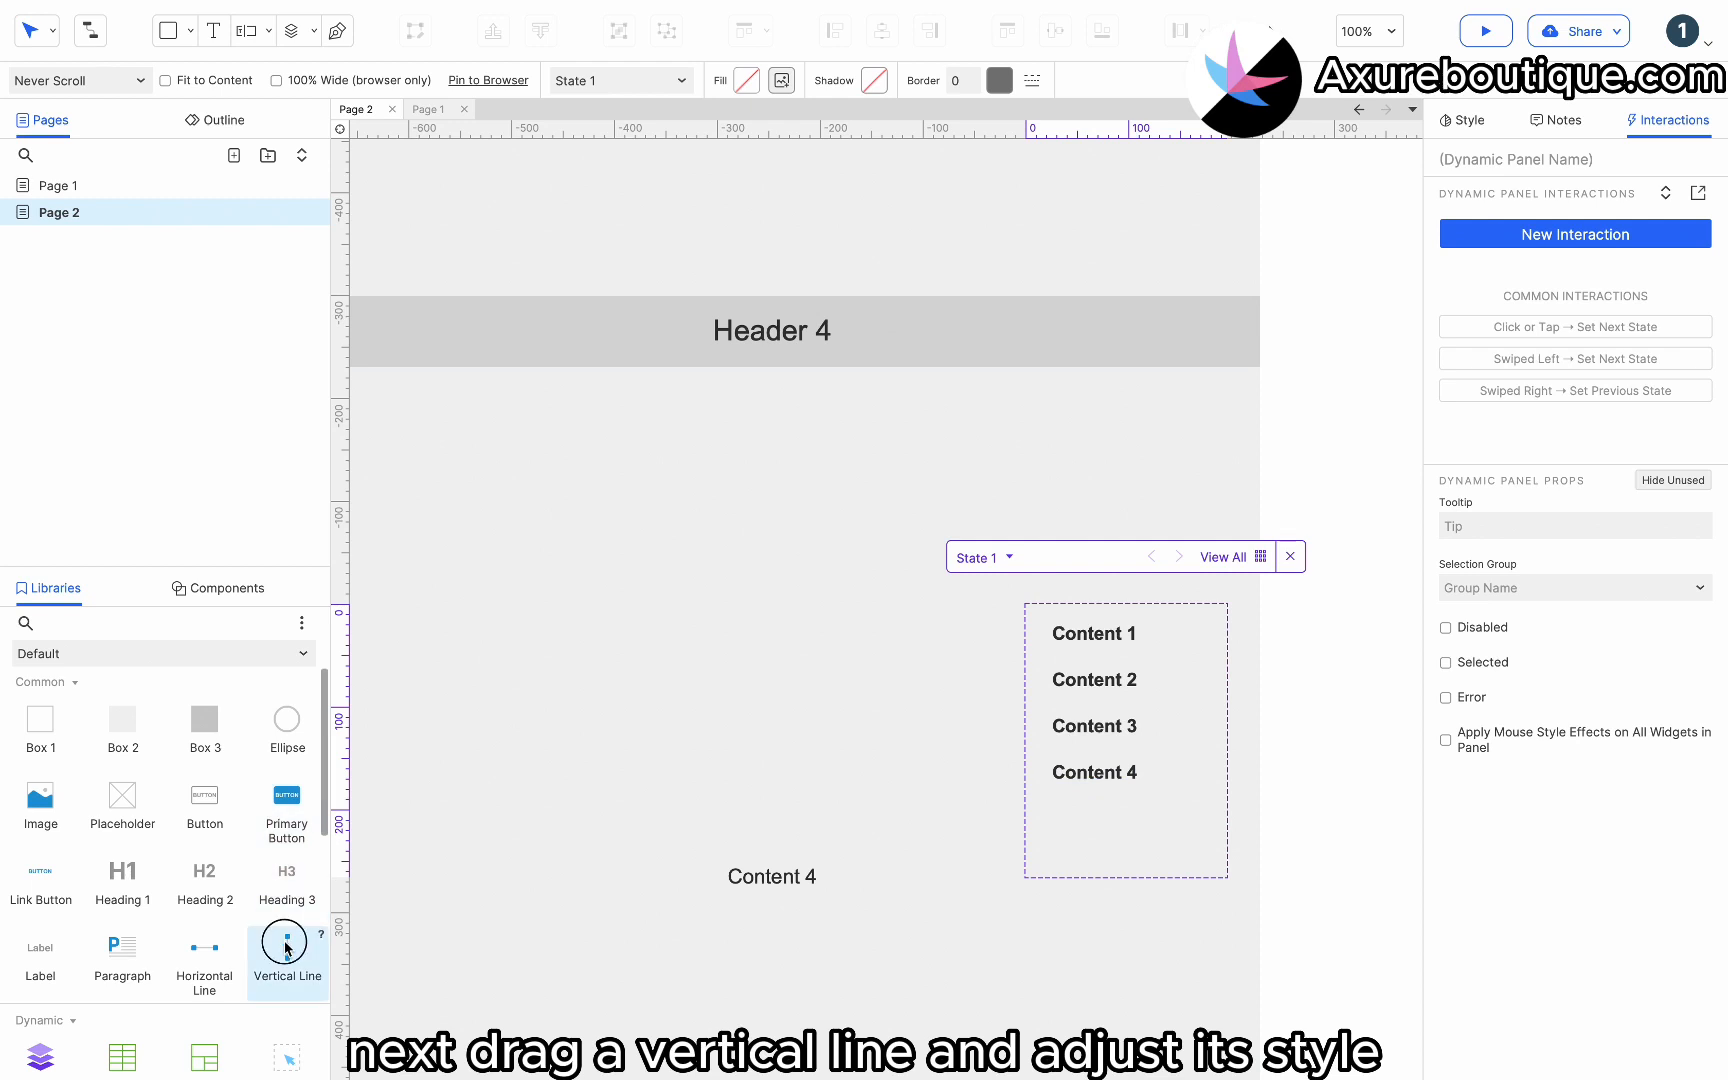
# Add a vertical line left of the four headings with a 3 px border and purple line color.
pyautogui.moveTo(286, 948); pyautogui.dragTo(1034, 628)
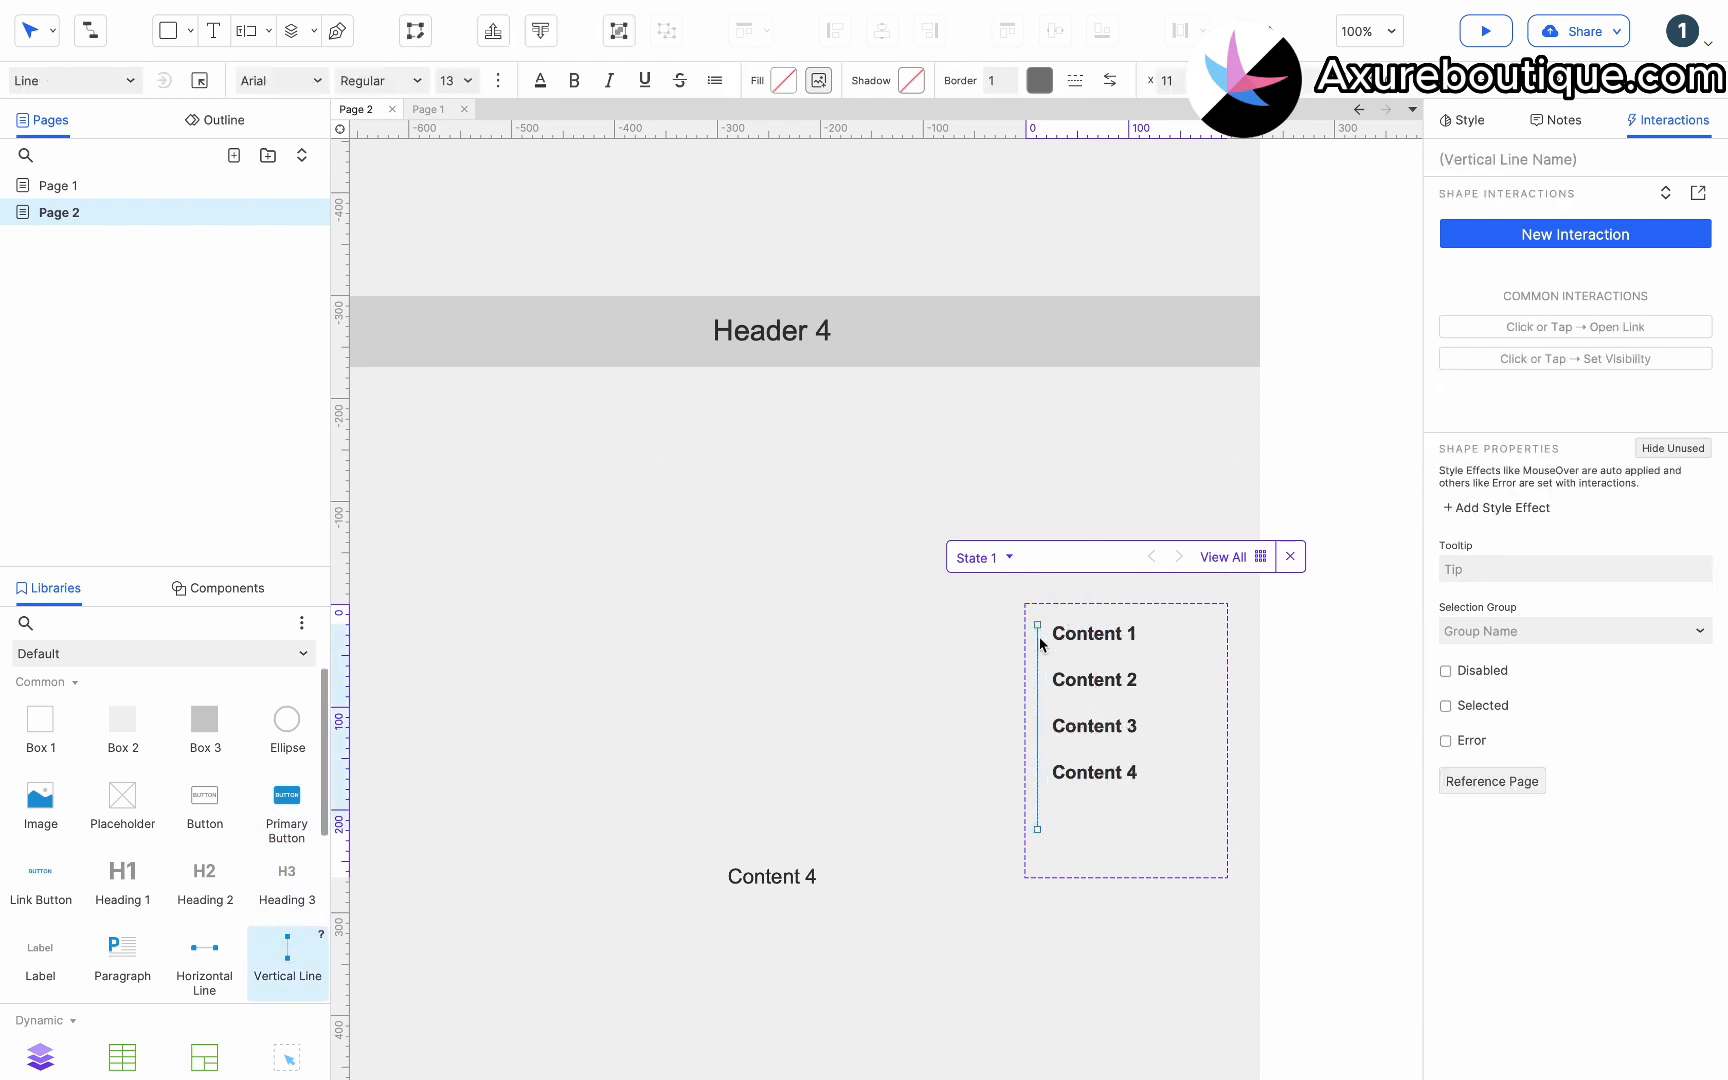
pyautogui.moveTo(1037, 829); pyautogui.dragTo(1044, 772)
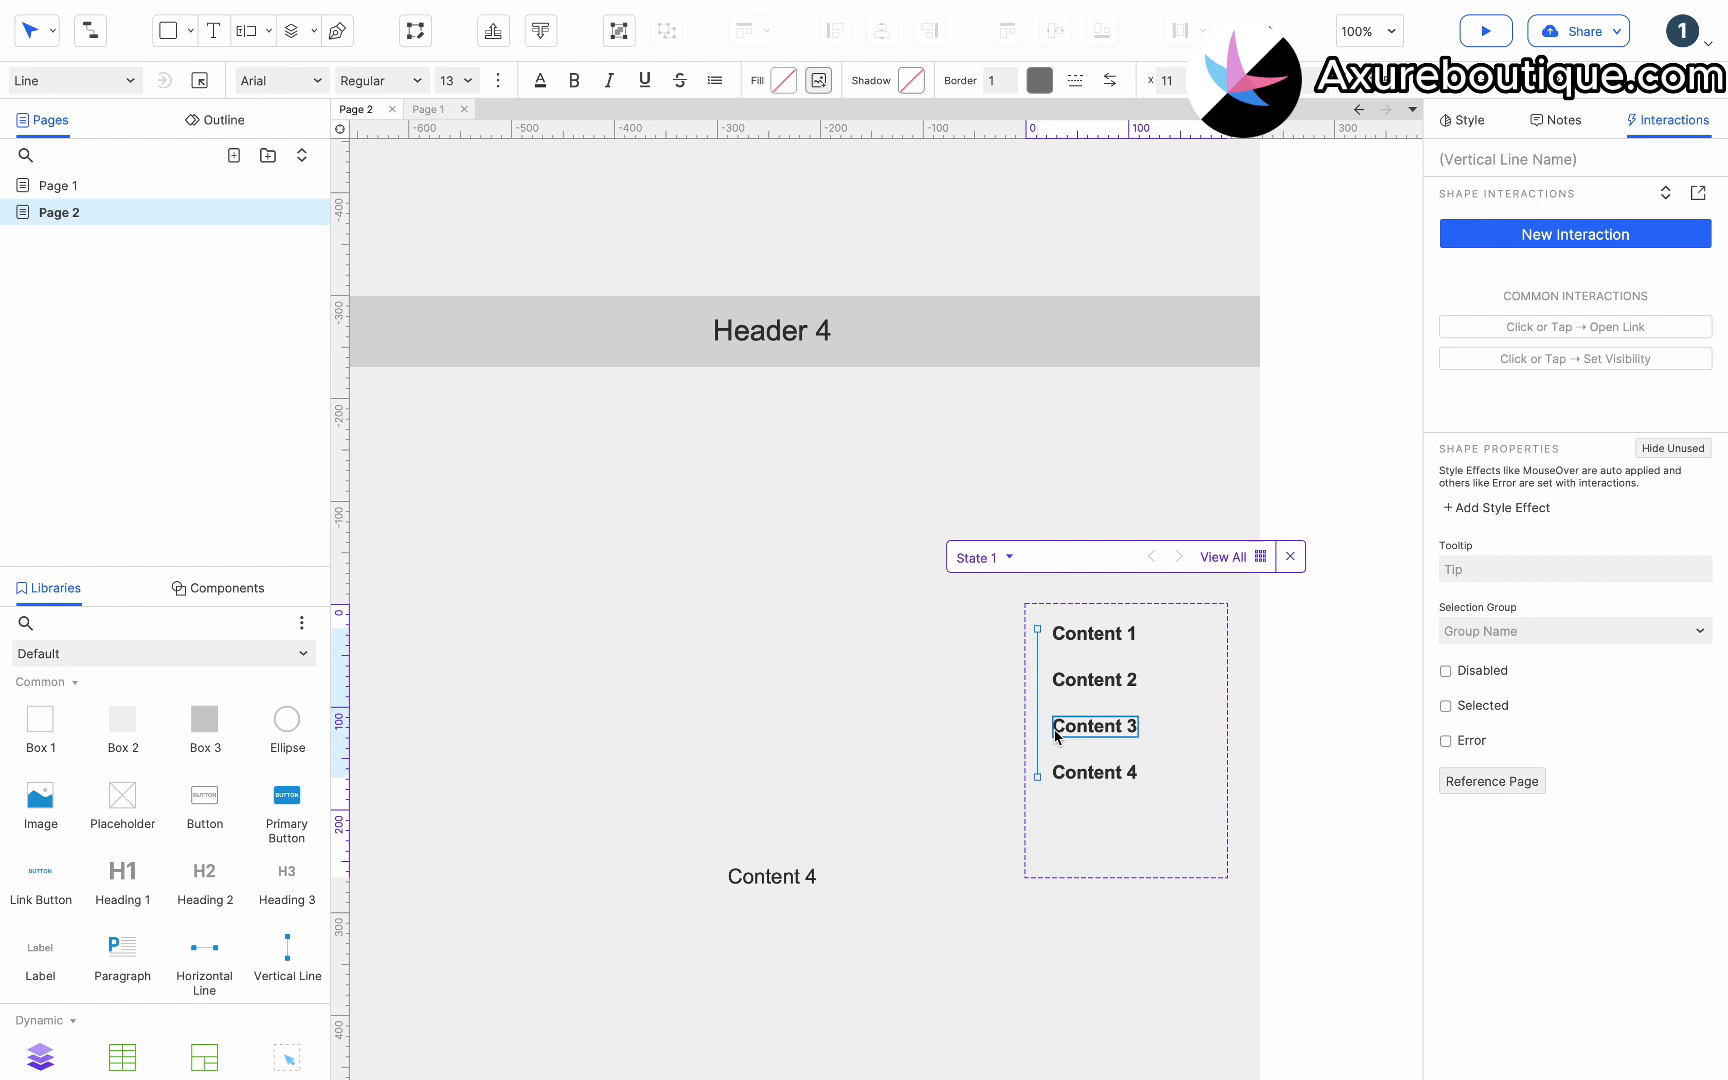
pyautogui.click(1013, 76)
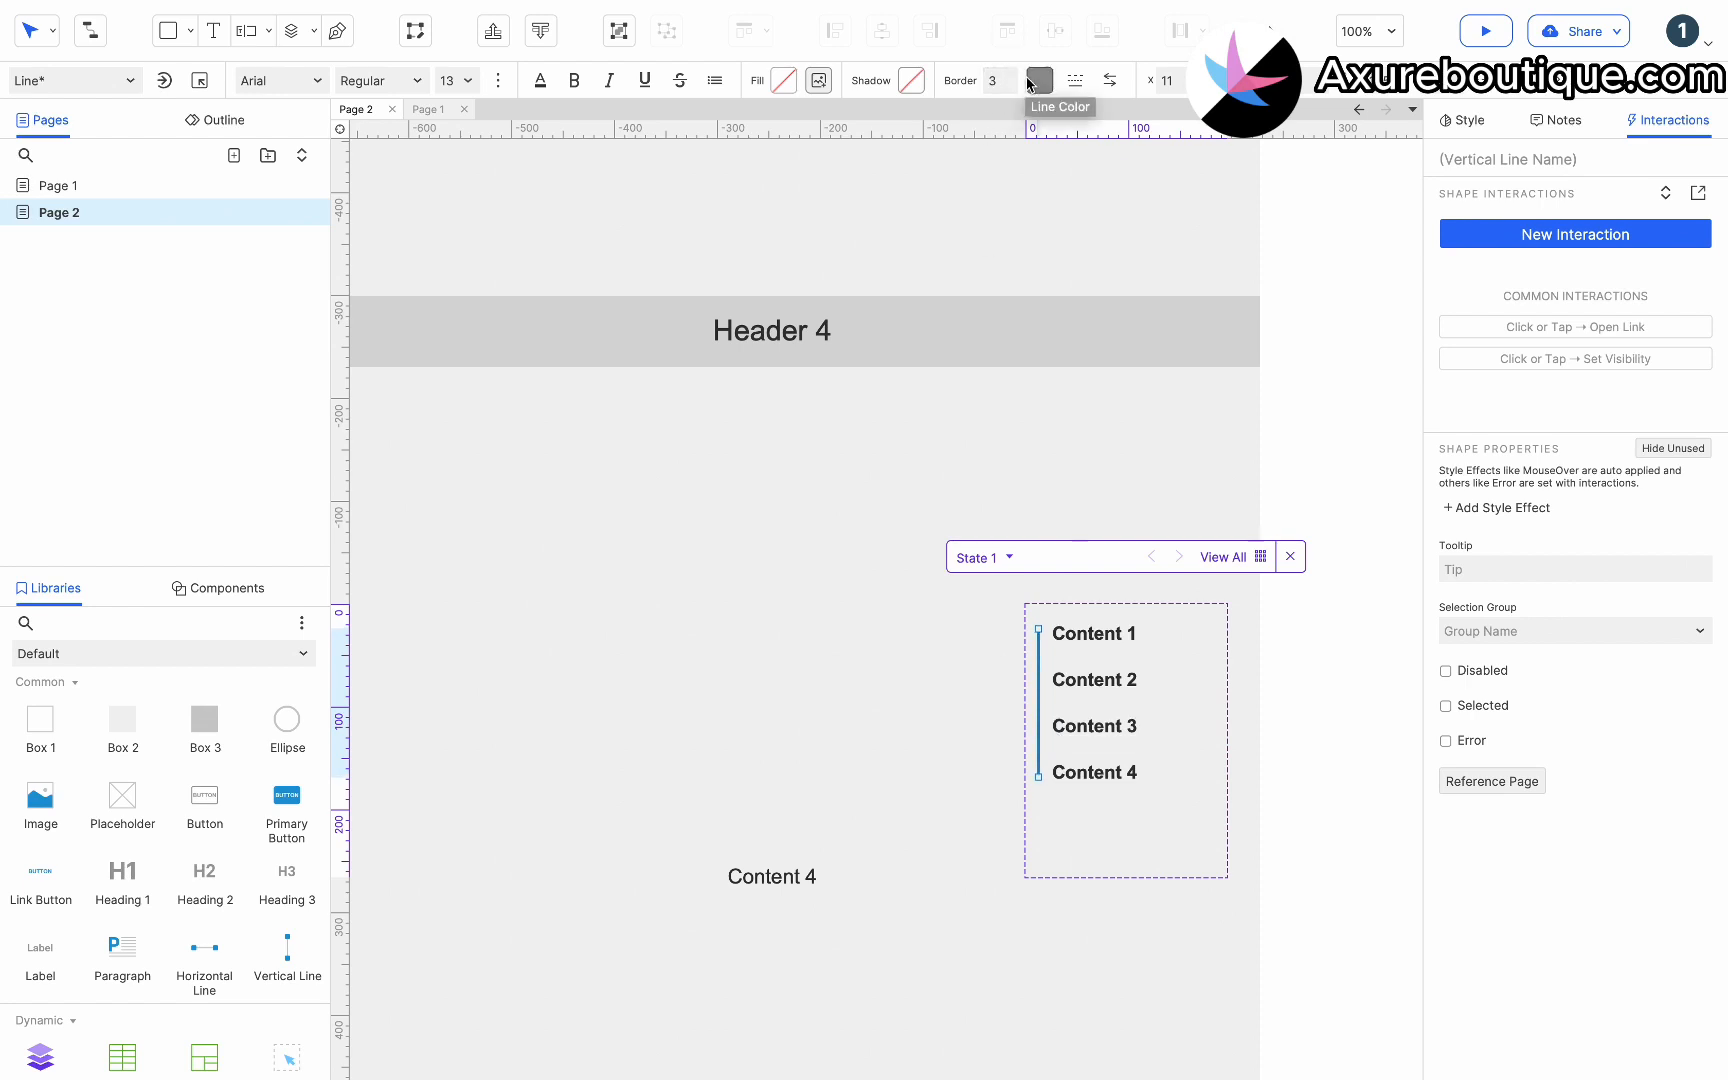
pyautogui.click(1040, 80)
pyautogui.click(1053, 482)
pyautogui.click(1099, 774)
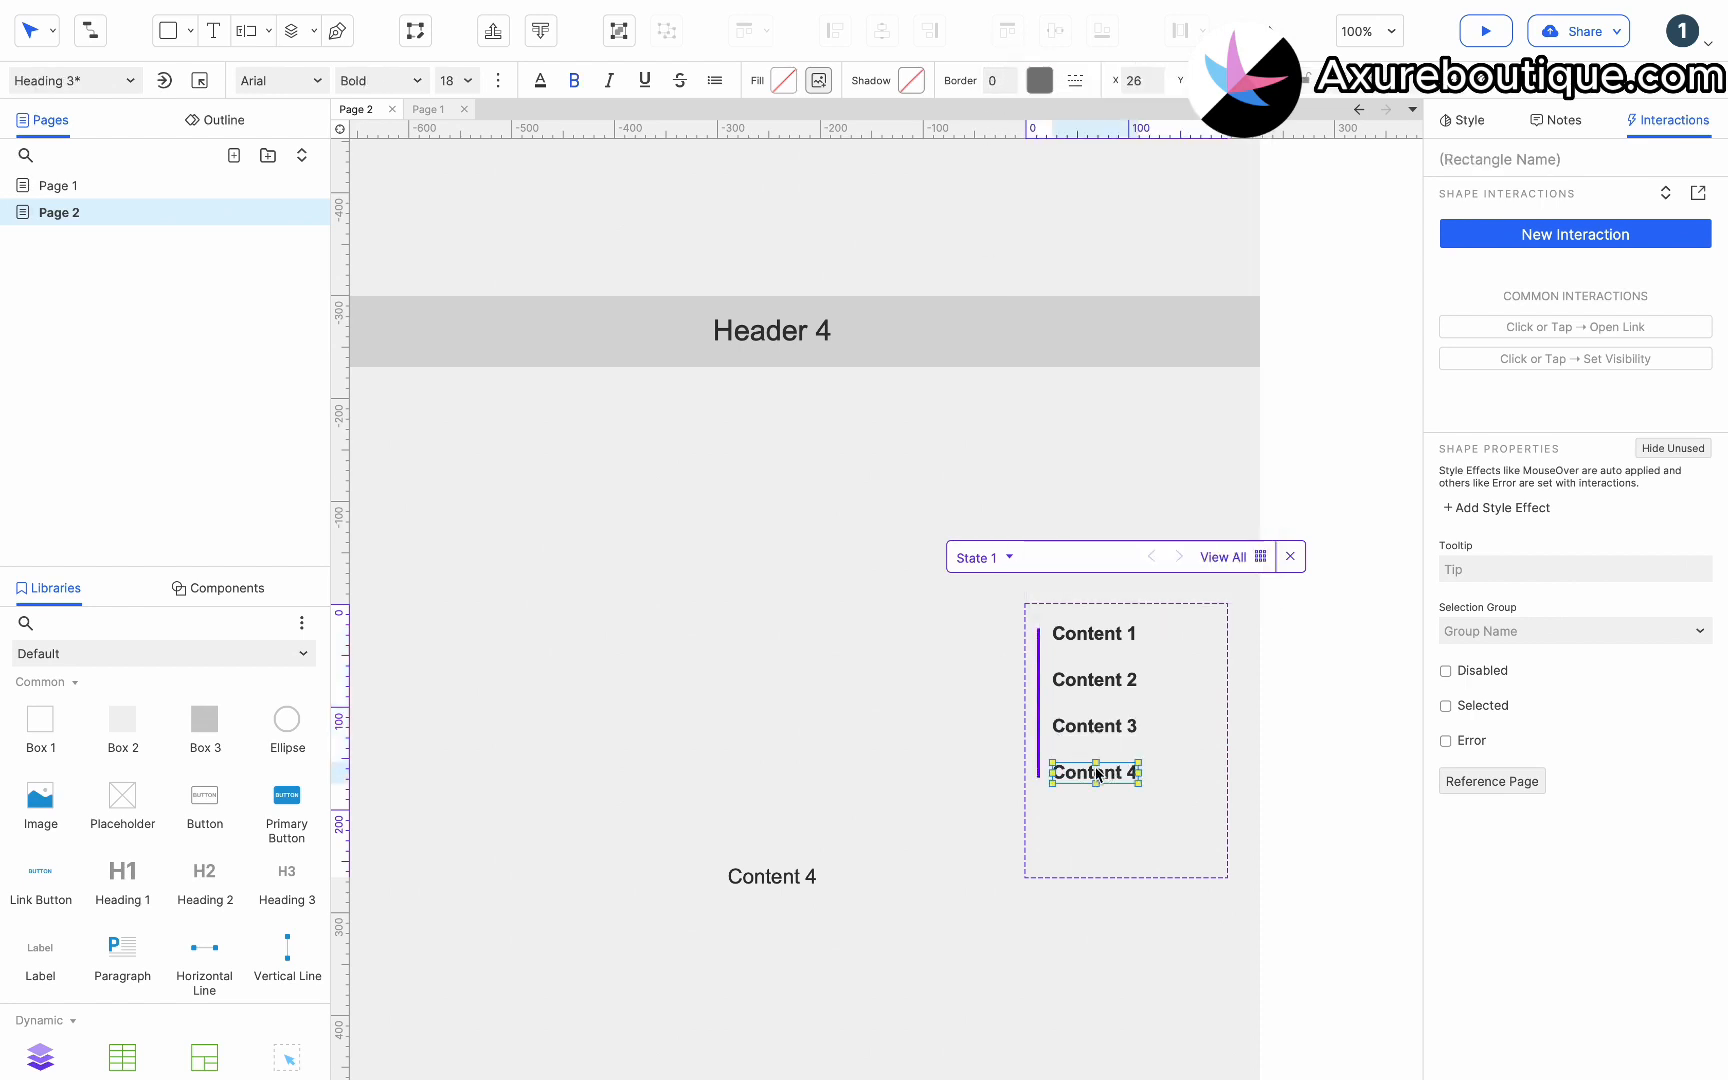
pyautogui.click(1040, 768)
pyautogui.moveTo(1039, 776); pyautogui.dragTo(1039, 784)
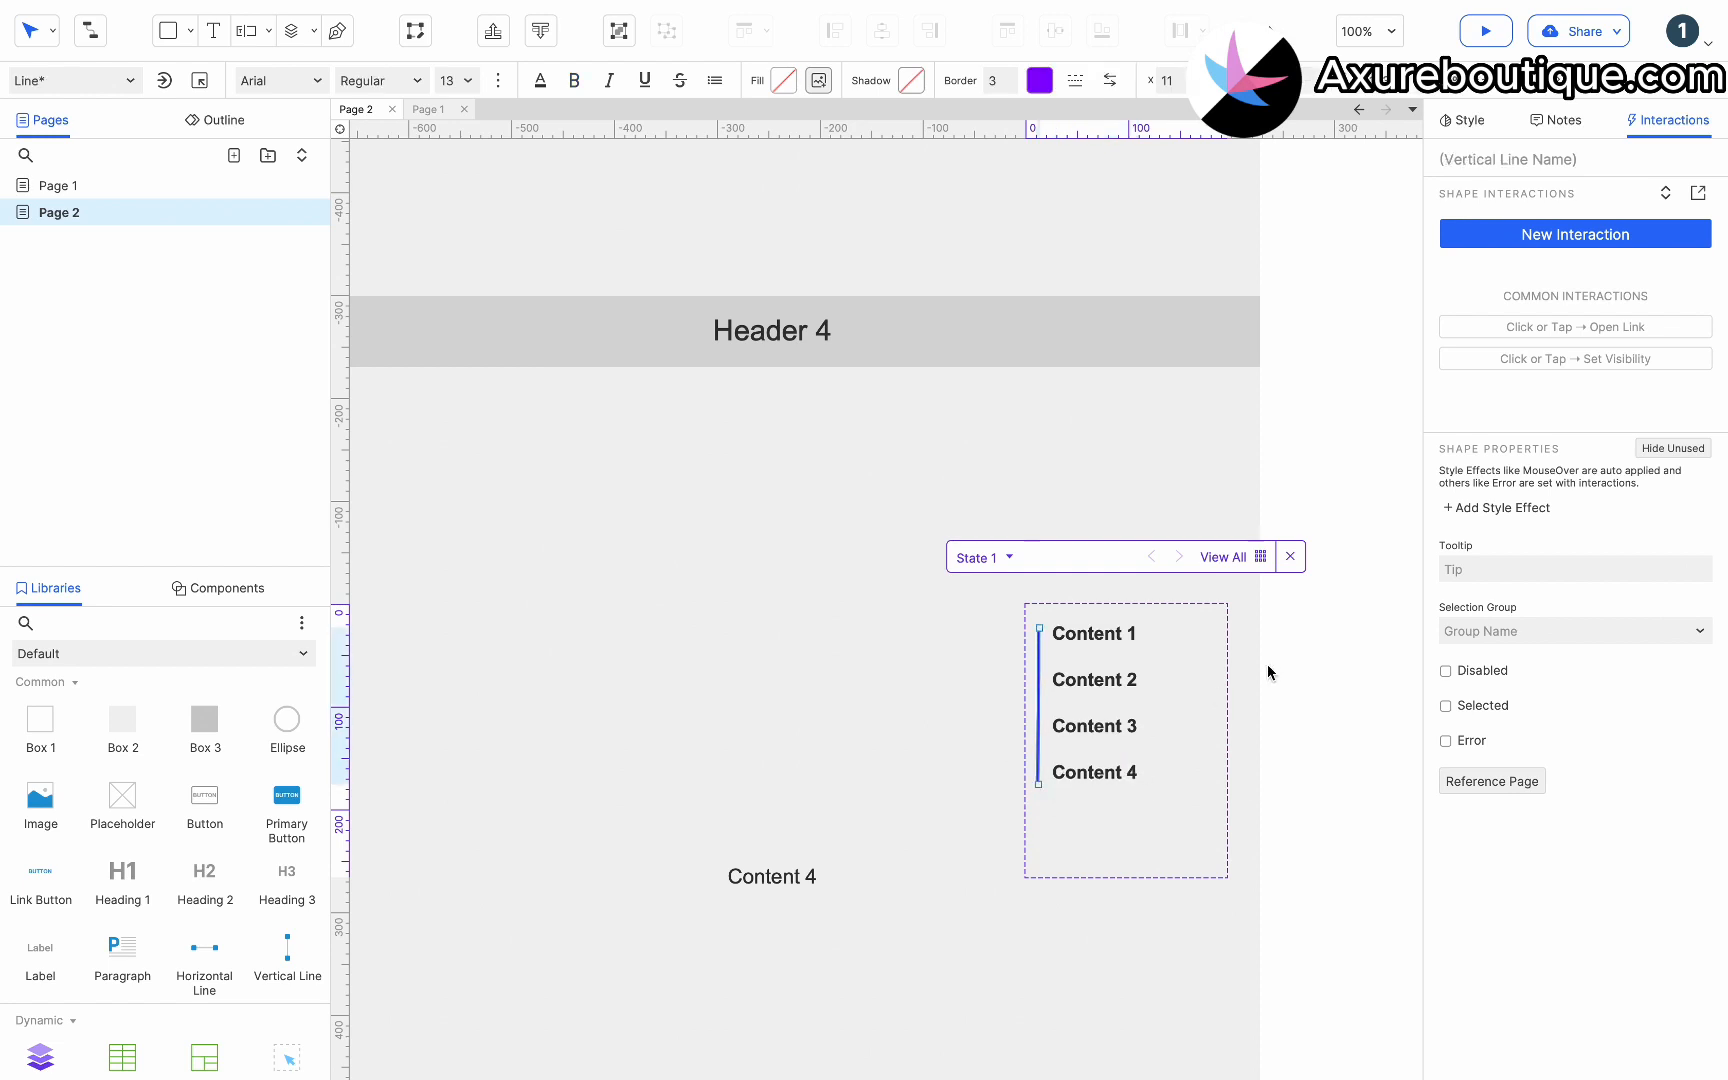
# Select all four headings and assign them to selection group 1.
pyautogui.click(1104, 638)
pyautogui.keyDown('shift'); pyautogui.click(1100, 682); pyautogui.keyUp('shift')
pyautogui.keyDown('shift'); pyautogui.click(1102, 731); pyautogui.keyUp('shift')
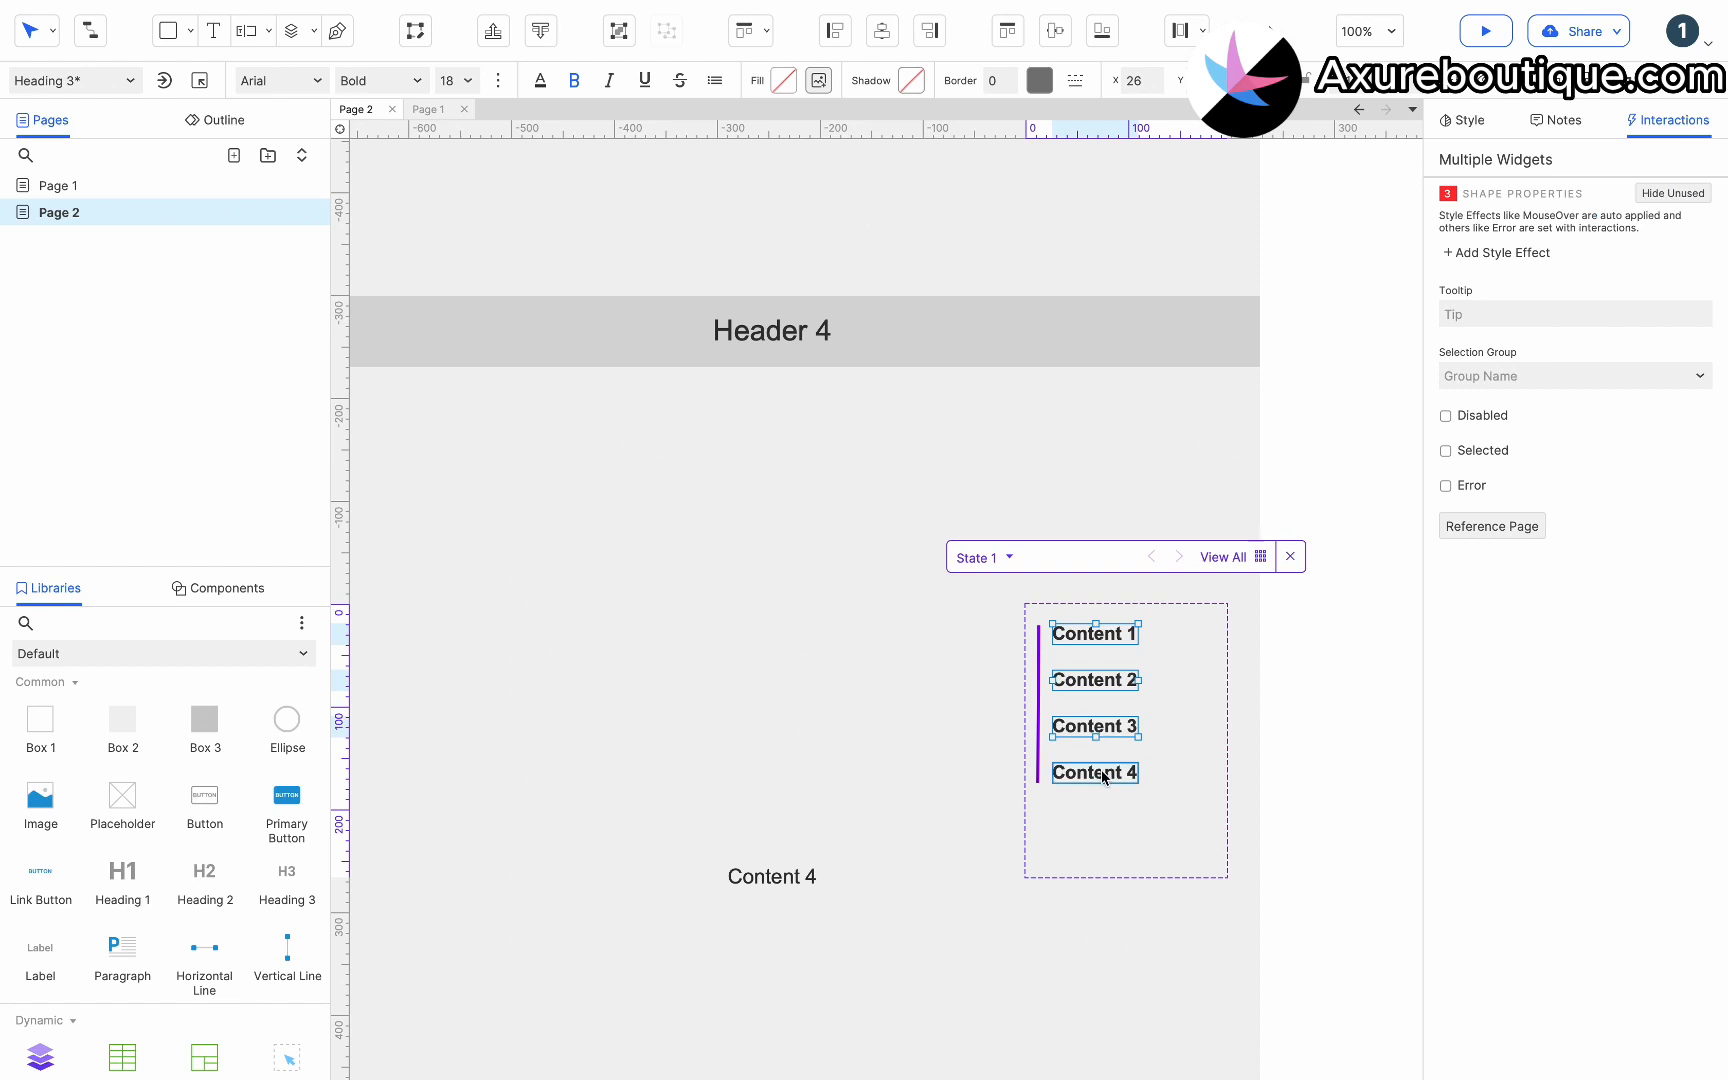
pyautogui.click(1496, 376)
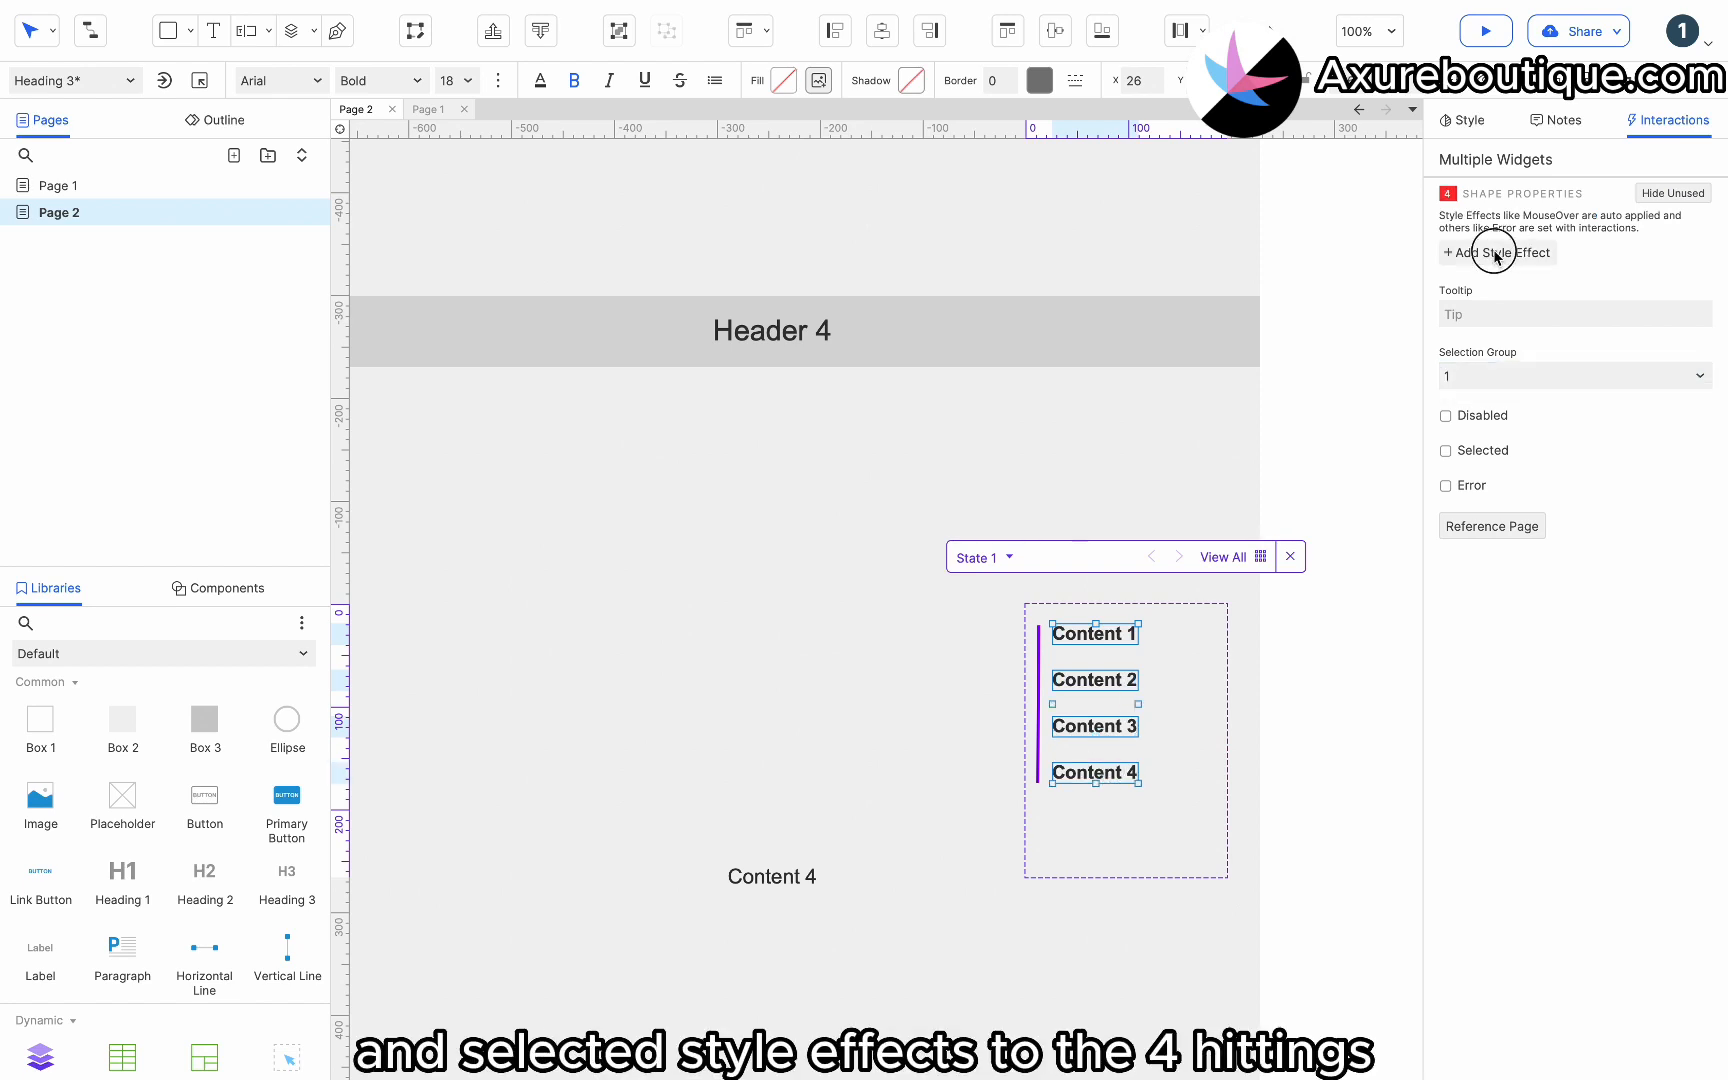
# Add a Selected style effect to the four headings with font color #8400FF.
pyautogui.click(1497, 253)
pyautogui.click(1480, 309)
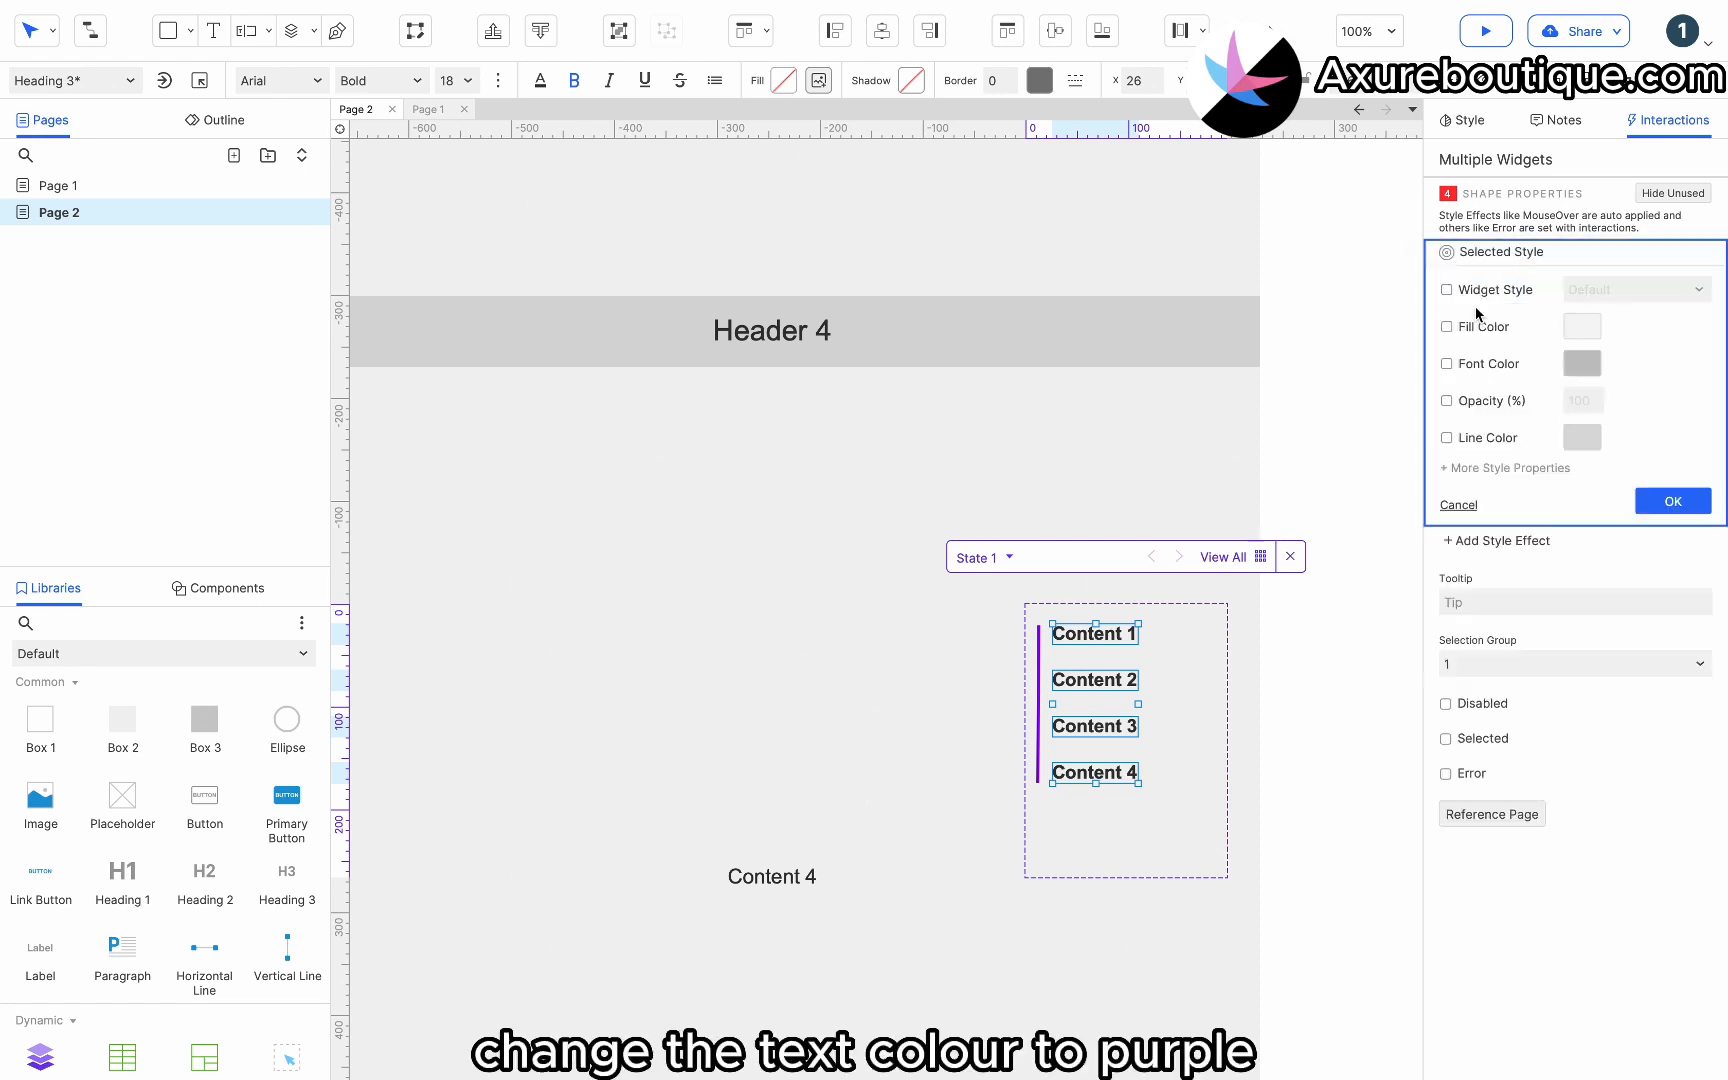
pyautogui.click(1478, 362)
pyautogui.click(1582, 363)
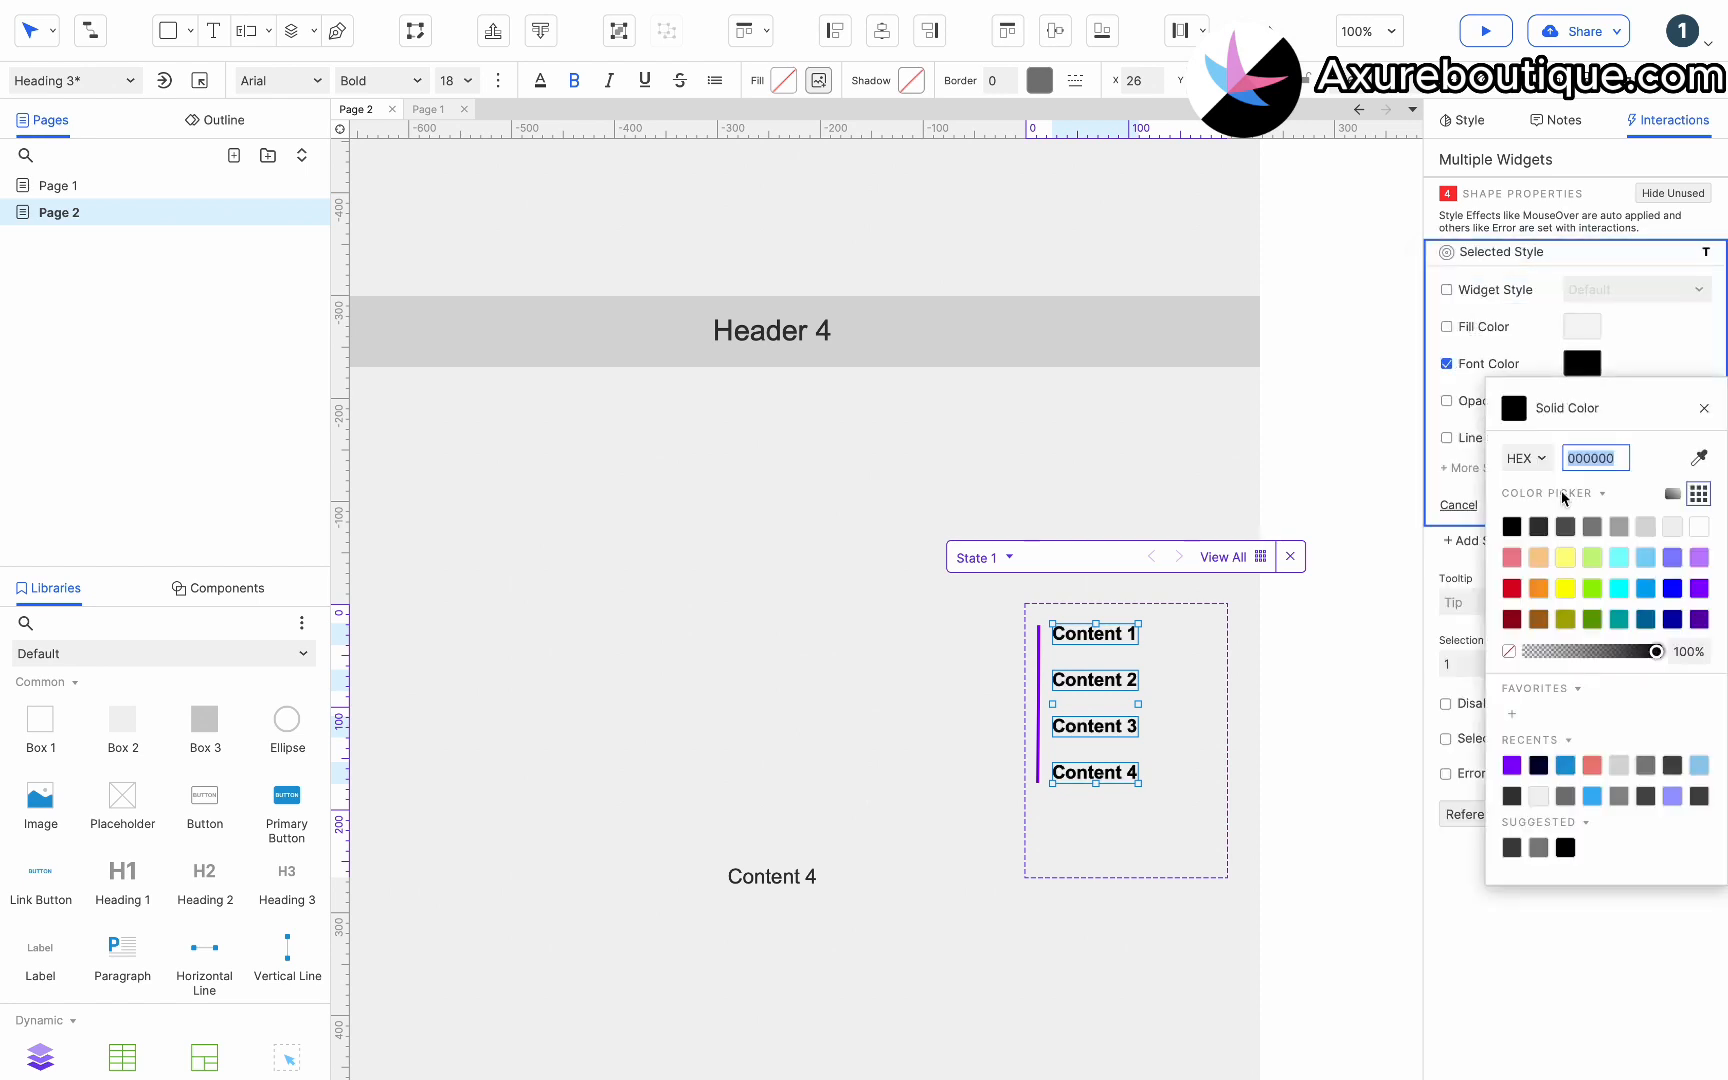
pyautogui.click(1511, 766)
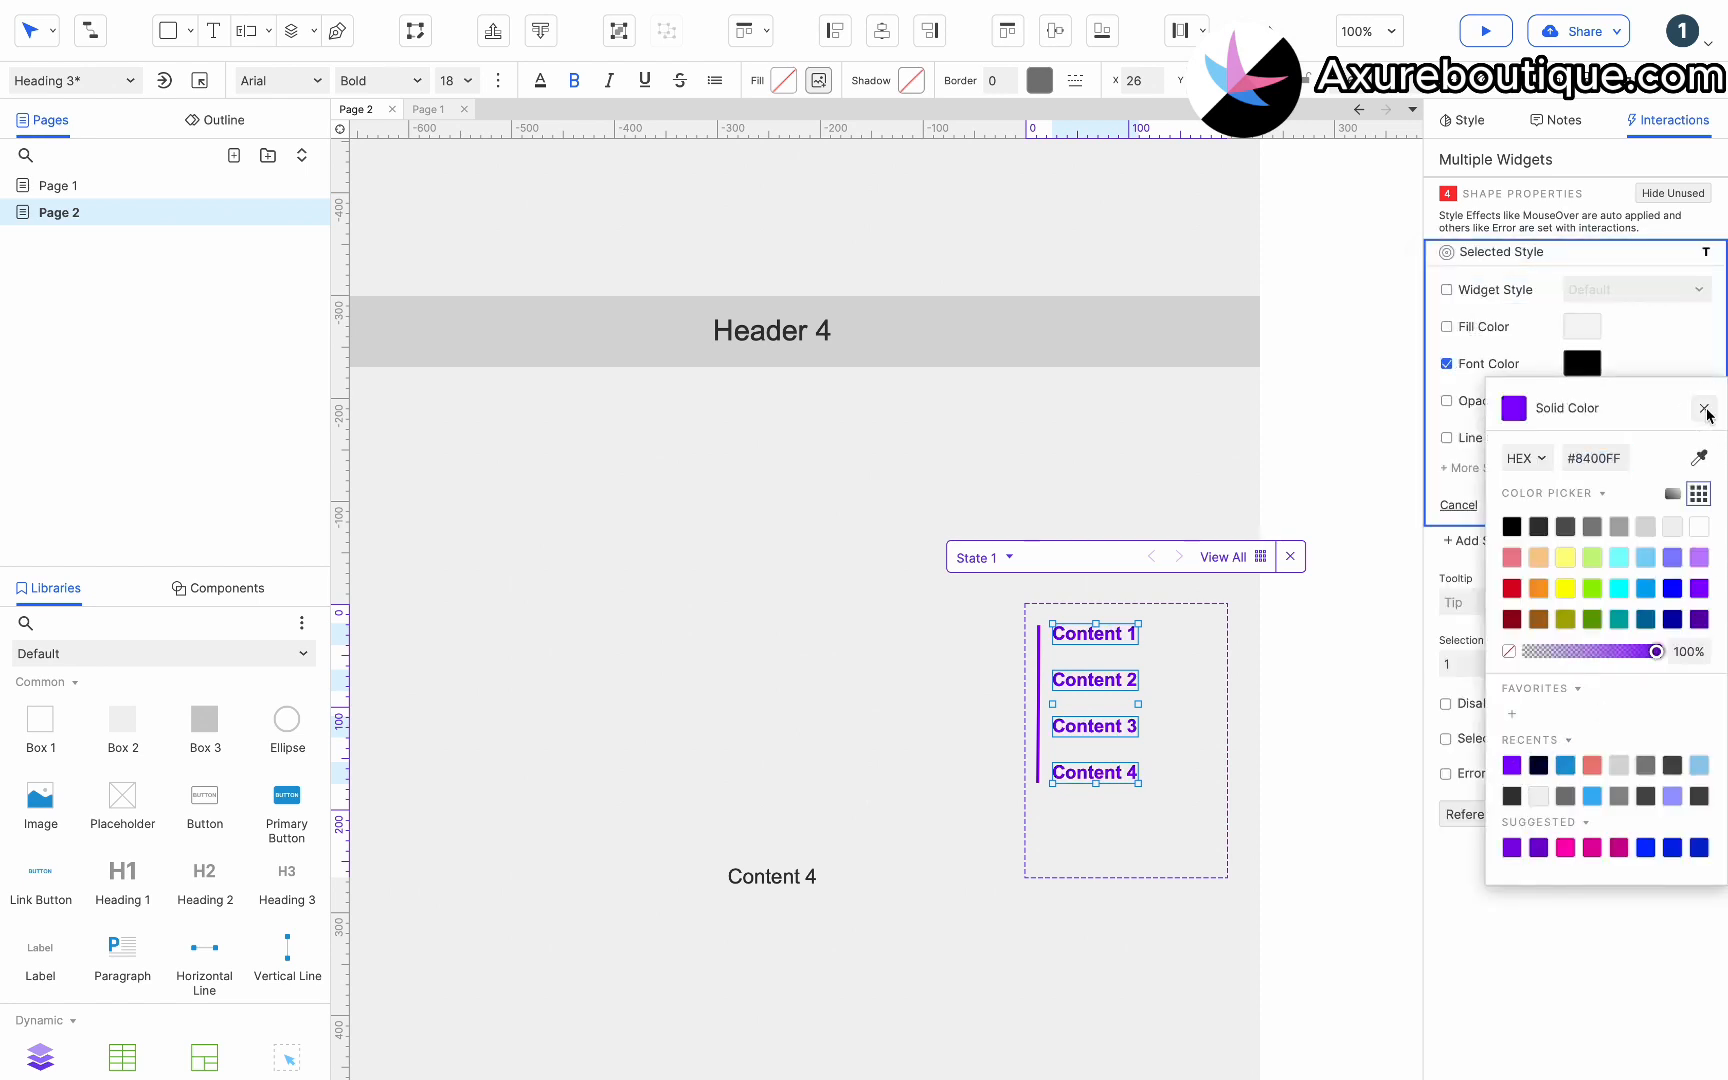
pyautogui.click(1706, 410)
pyautogui.click(1683, 503)
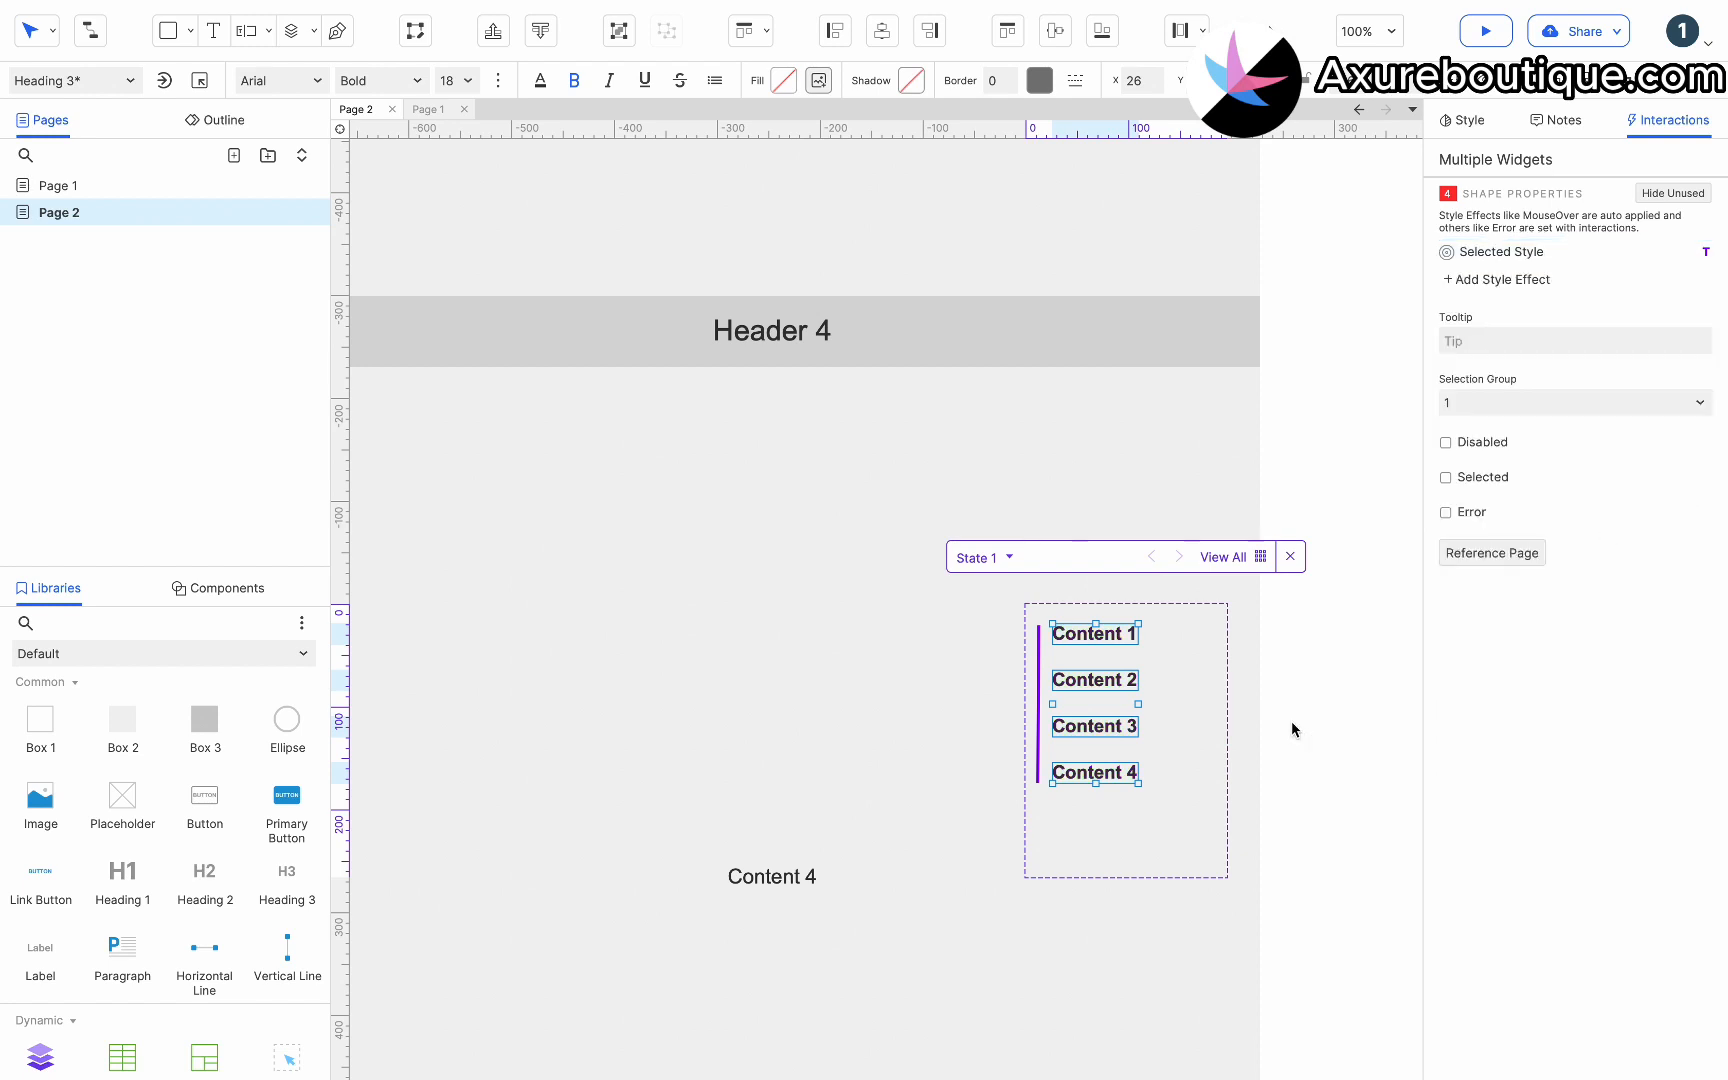
# Resize the dynamic panel to fit the headings, about 127 × 190.
pyautogui.click(1268, 796)
pyautogui.click(1268, 801)
pyautogui.click(1130, 870)
pyautogui.moveTo(1130, 879); pyautogui.dragTo(1122, 805)
pyautogui.moveTo(1227, 705); pyautogui.dragTo(1161, 709)
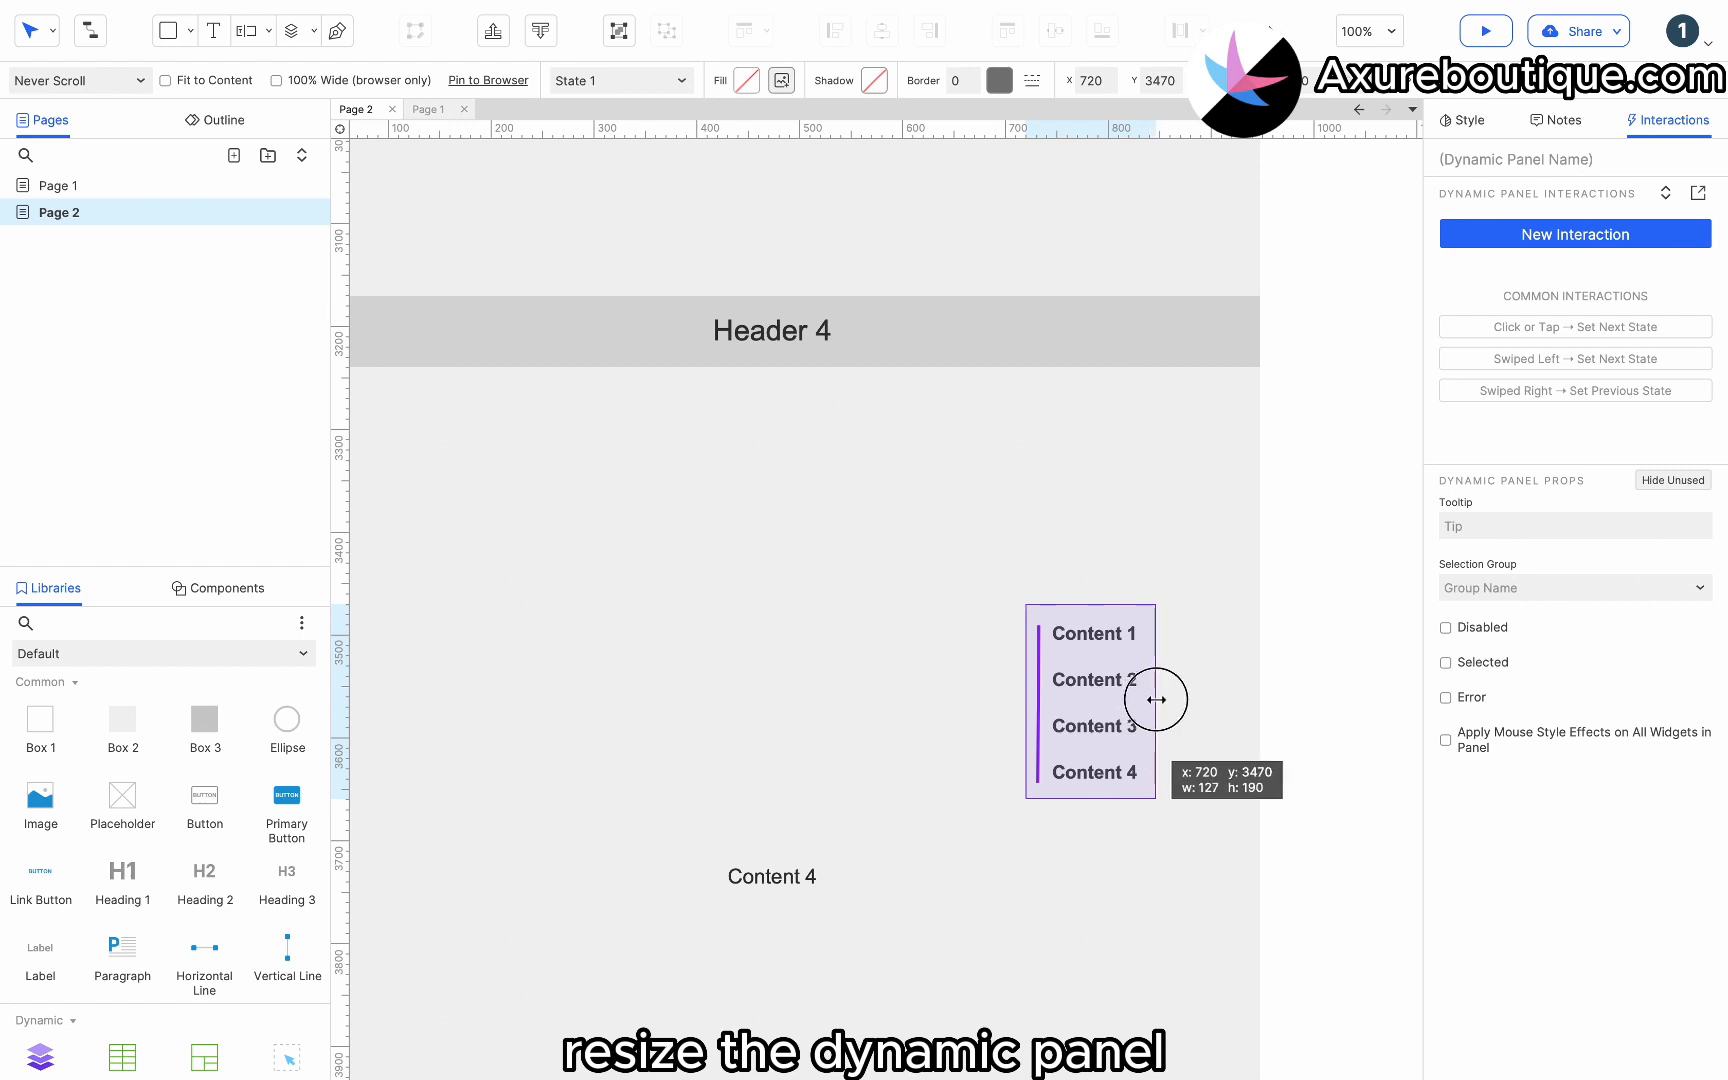
# Pin the dynamic panel to the browser's bottom right with a right margin of 60 and bottom margin of 40.
pyautogui.rightClick(1122, 680)
pyautogui.click(1152, 752)
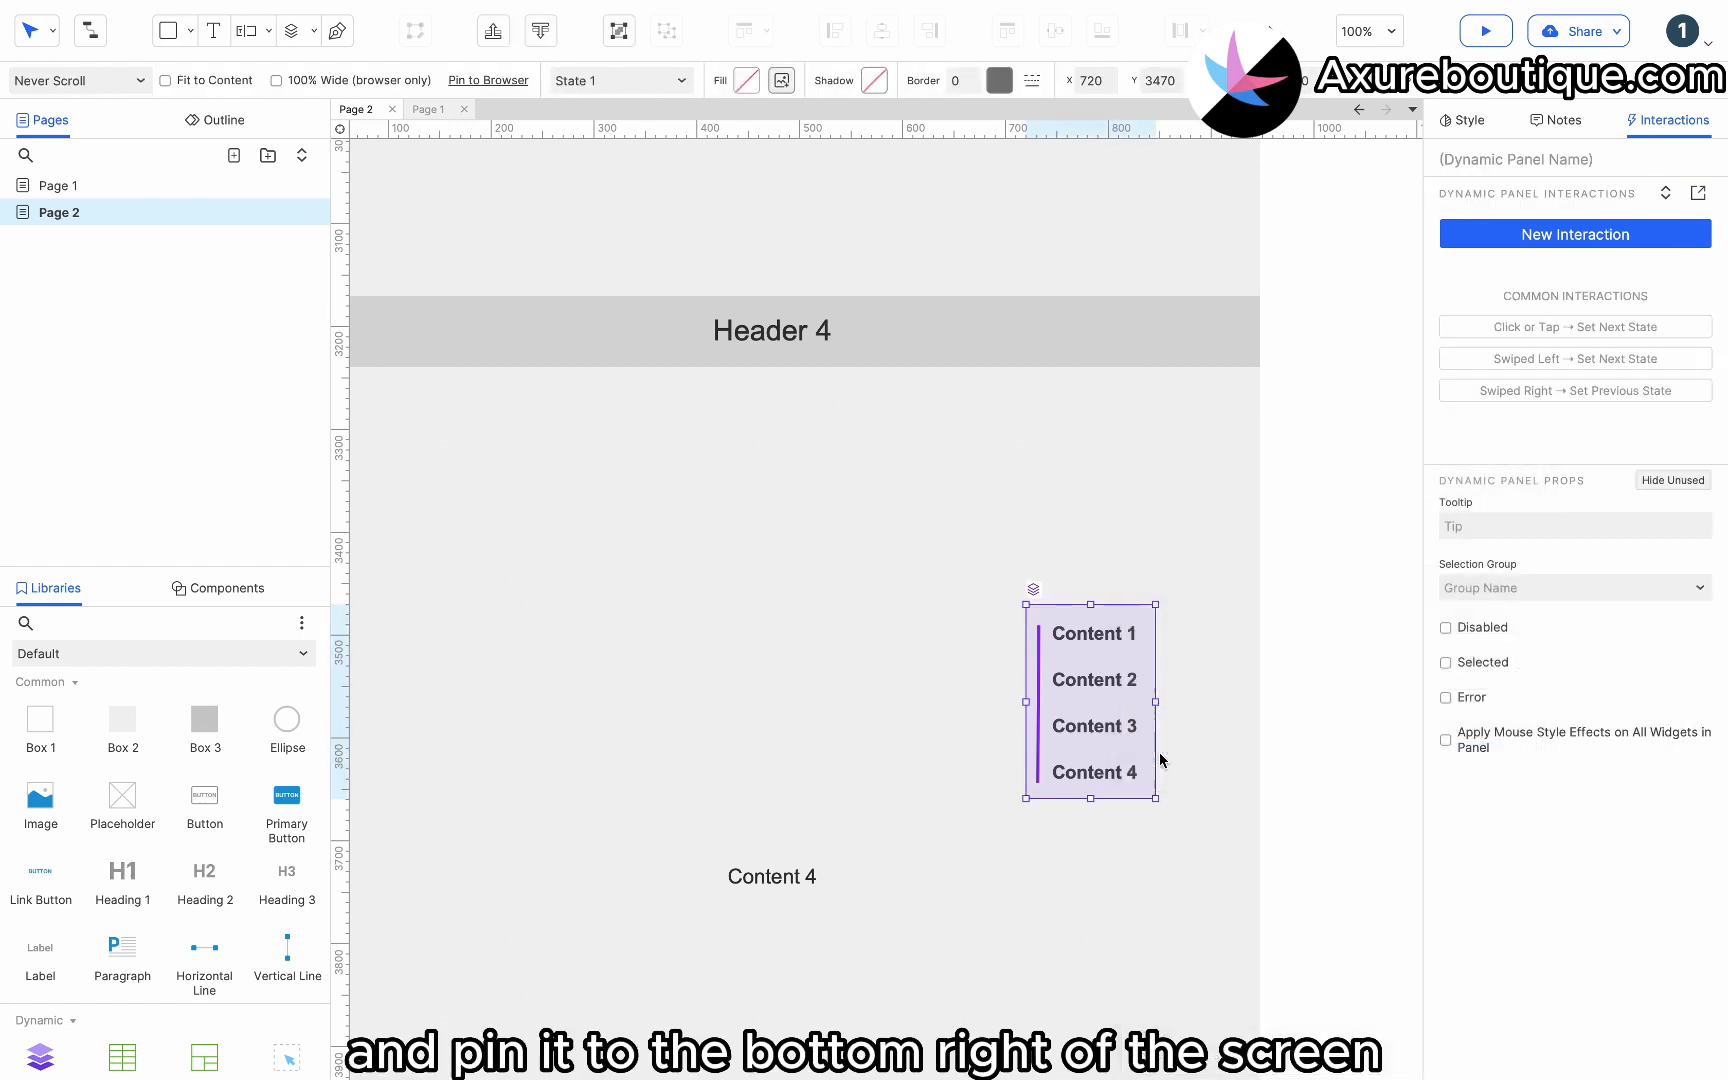
pyautogui.click(752, 424)
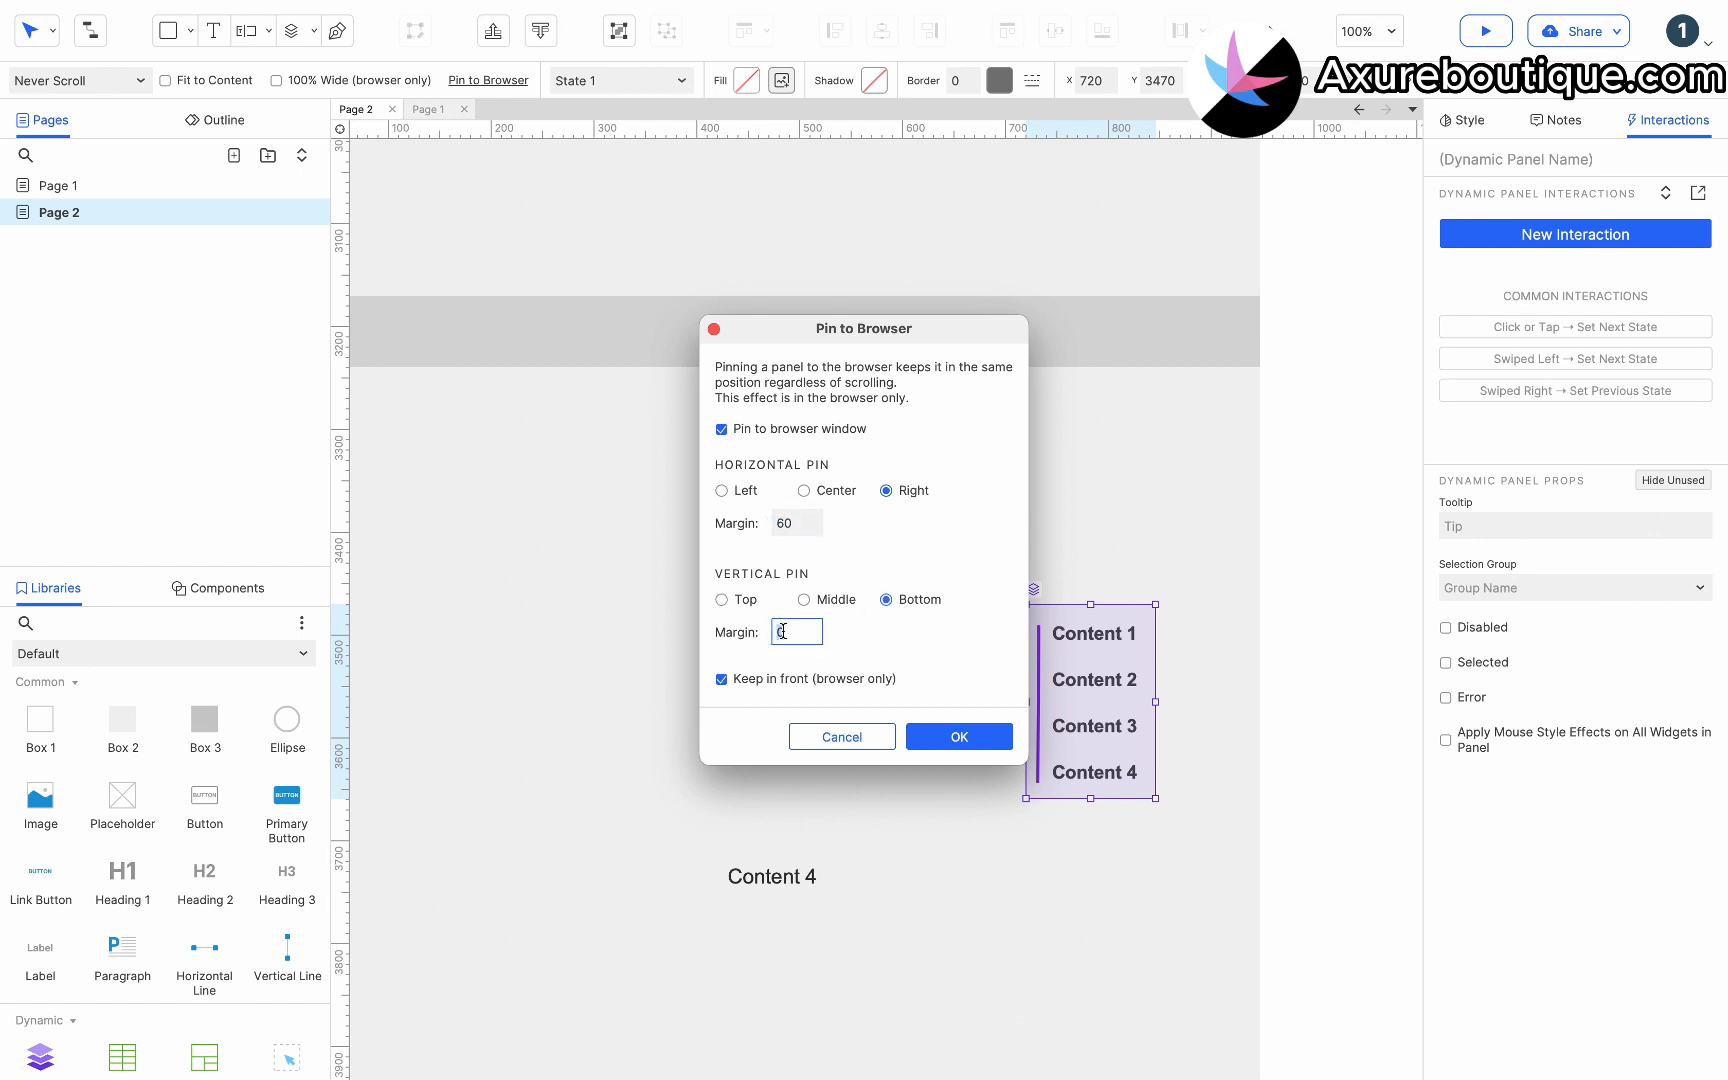
pyautogui.click(949, 737)
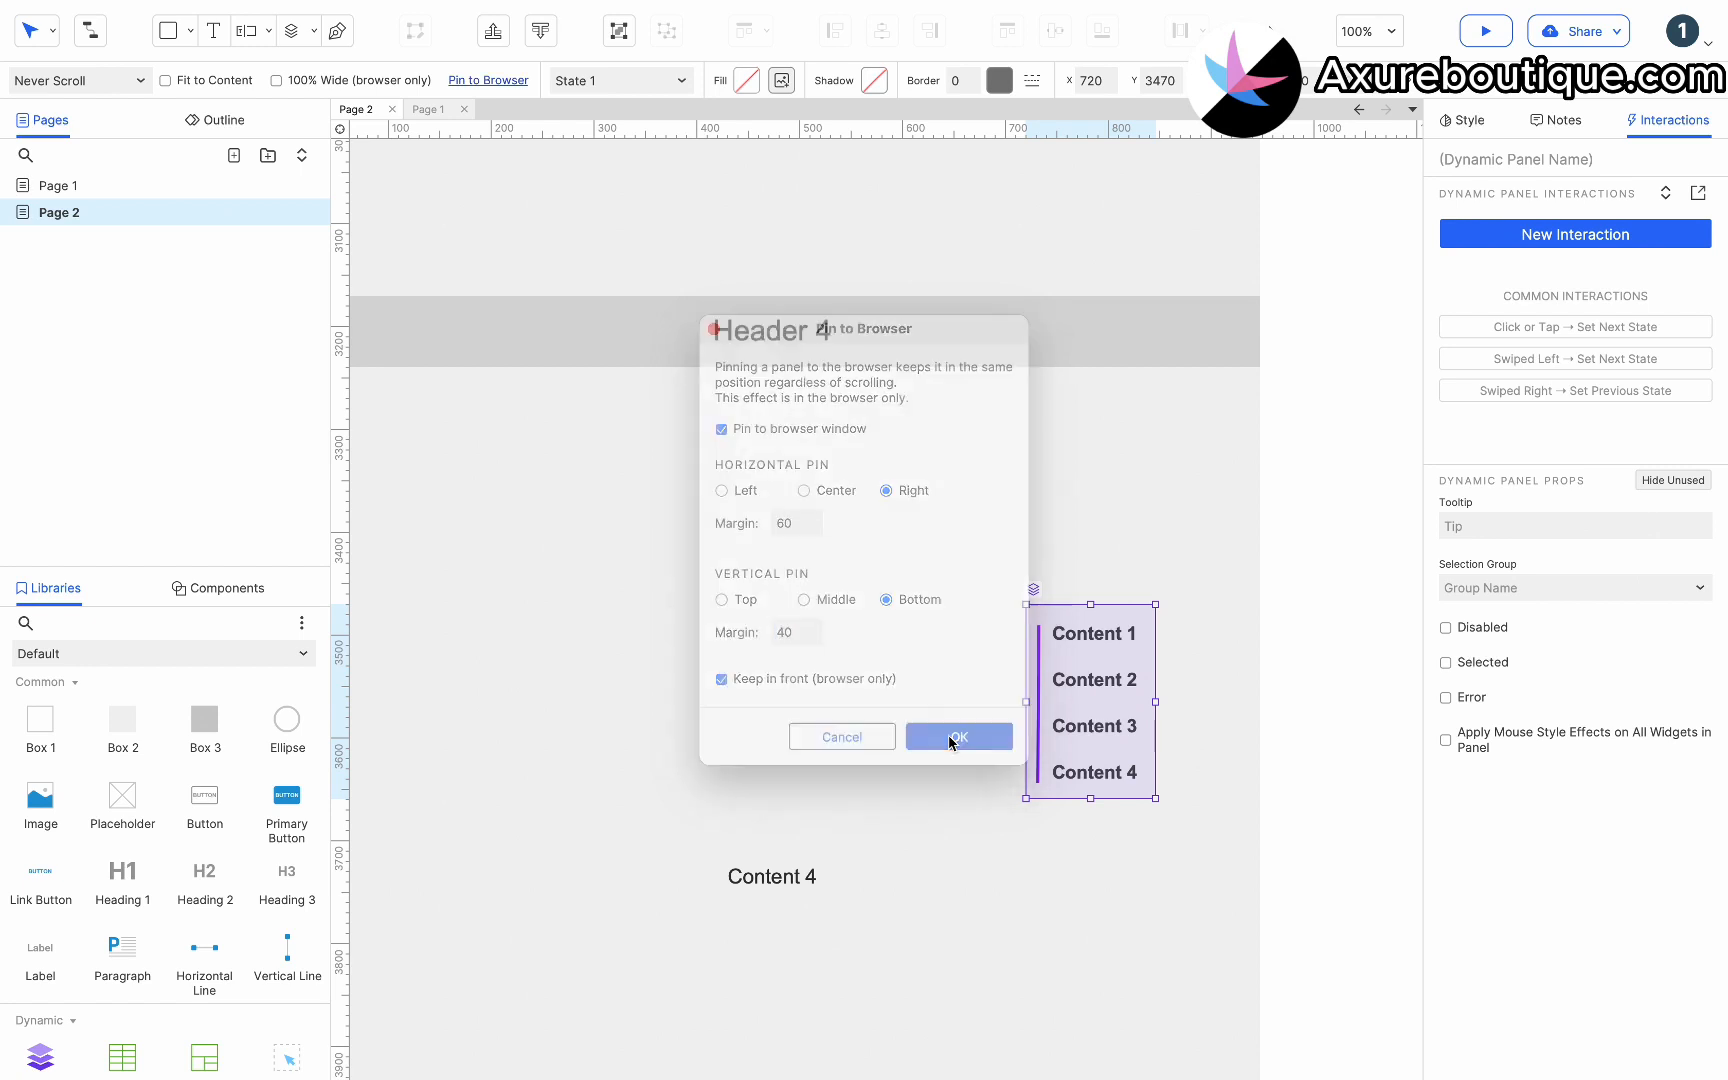
# Give the first menu heading a click interaction that scrolls vertically to Top Navigation Bar with a linear 200 ms animation.
pyautogui.click(1295, 698)
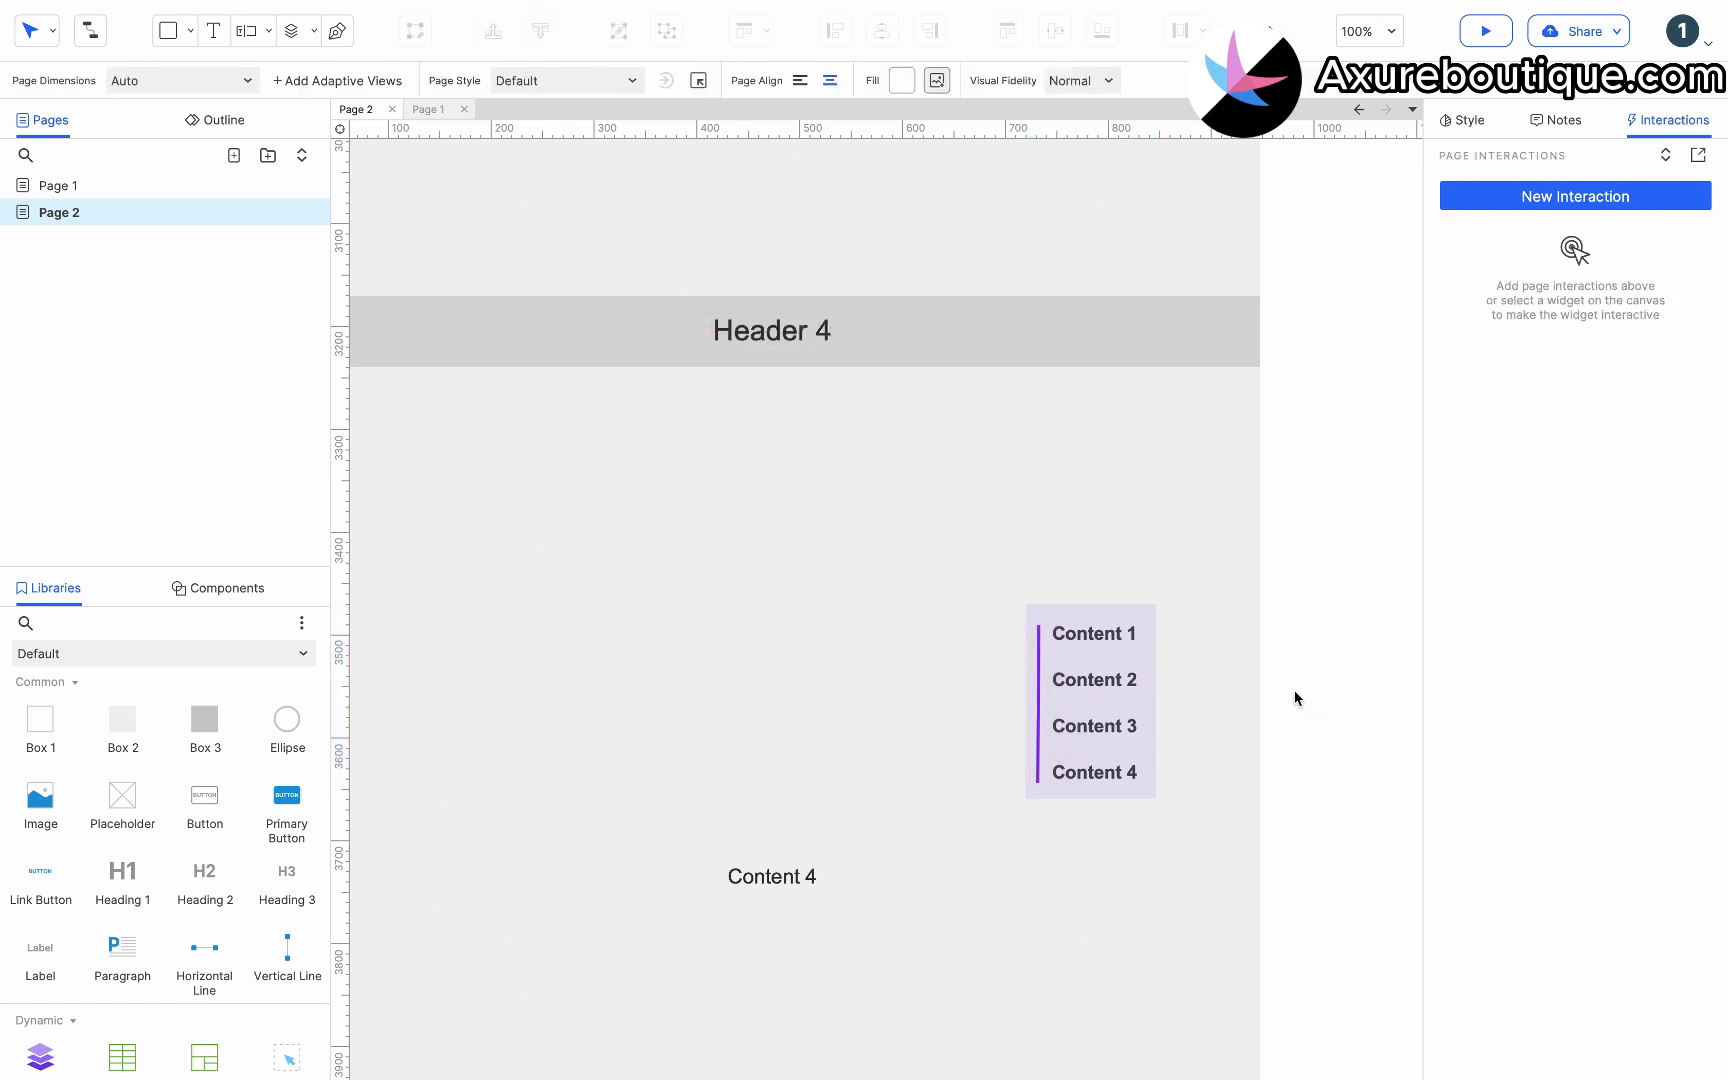
pyautogui.click(1142, 698)
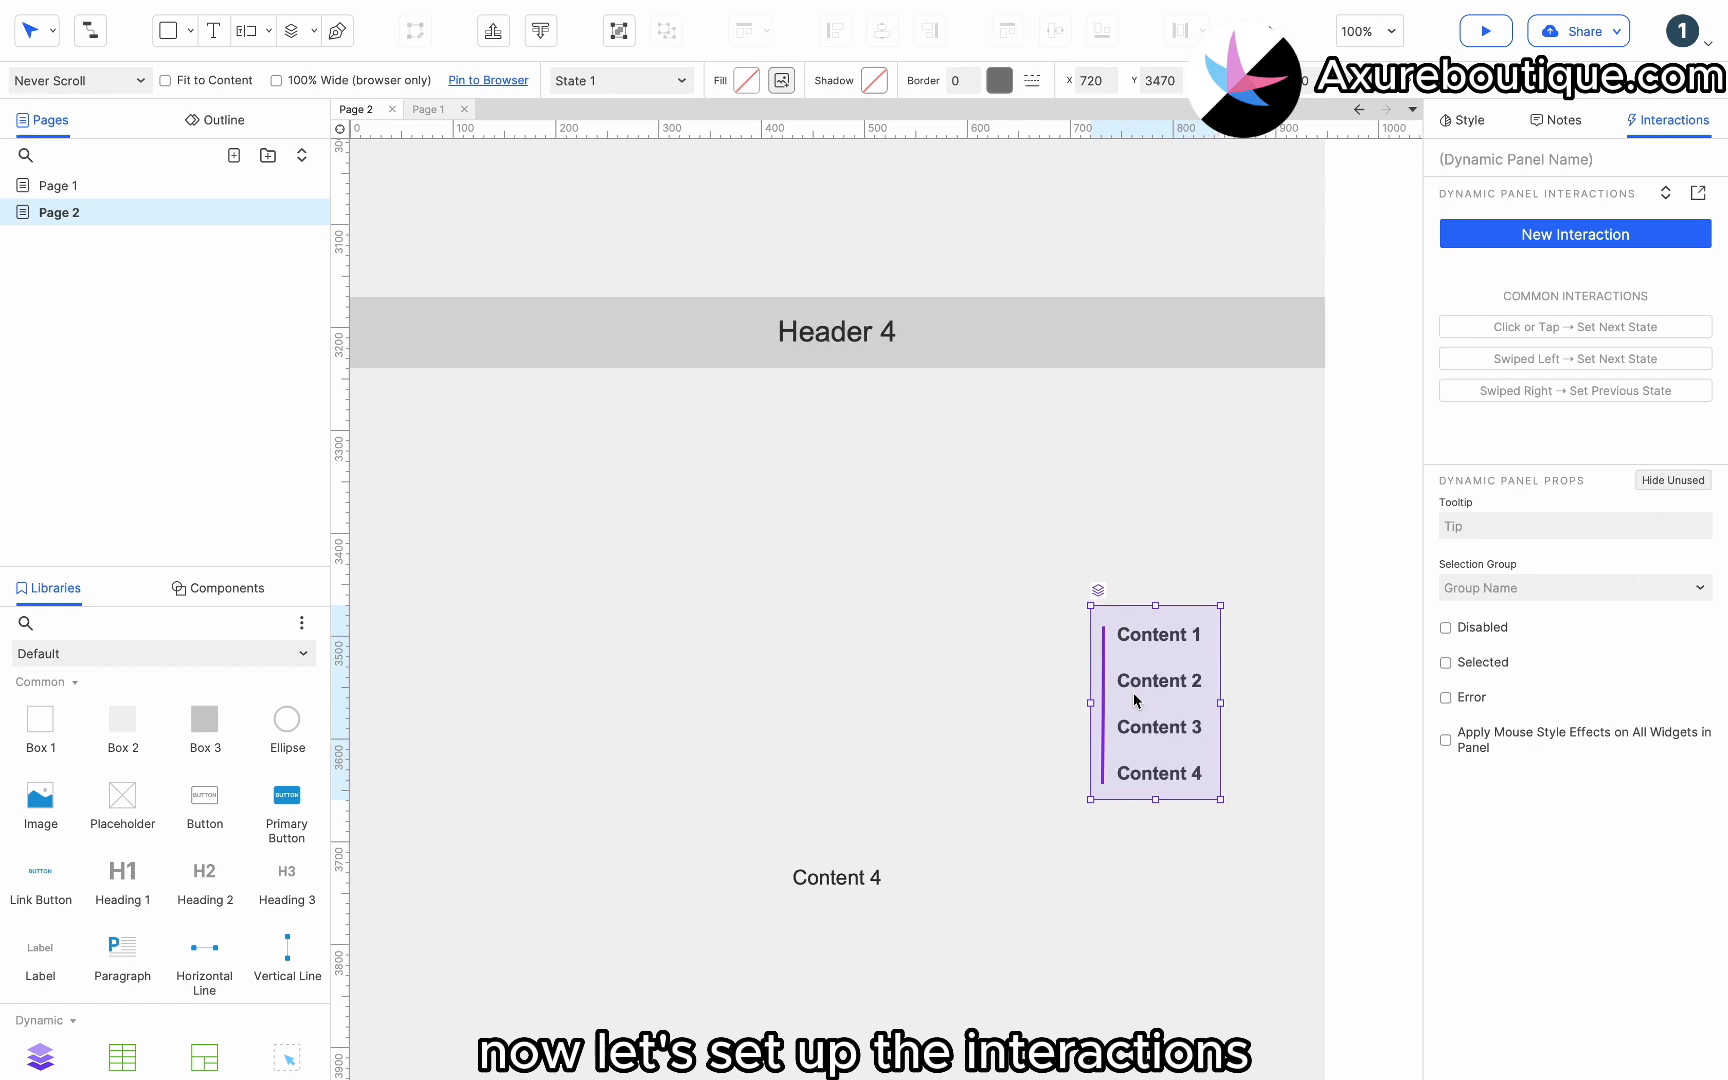
pyautogui.doubleClick(1150, 640)
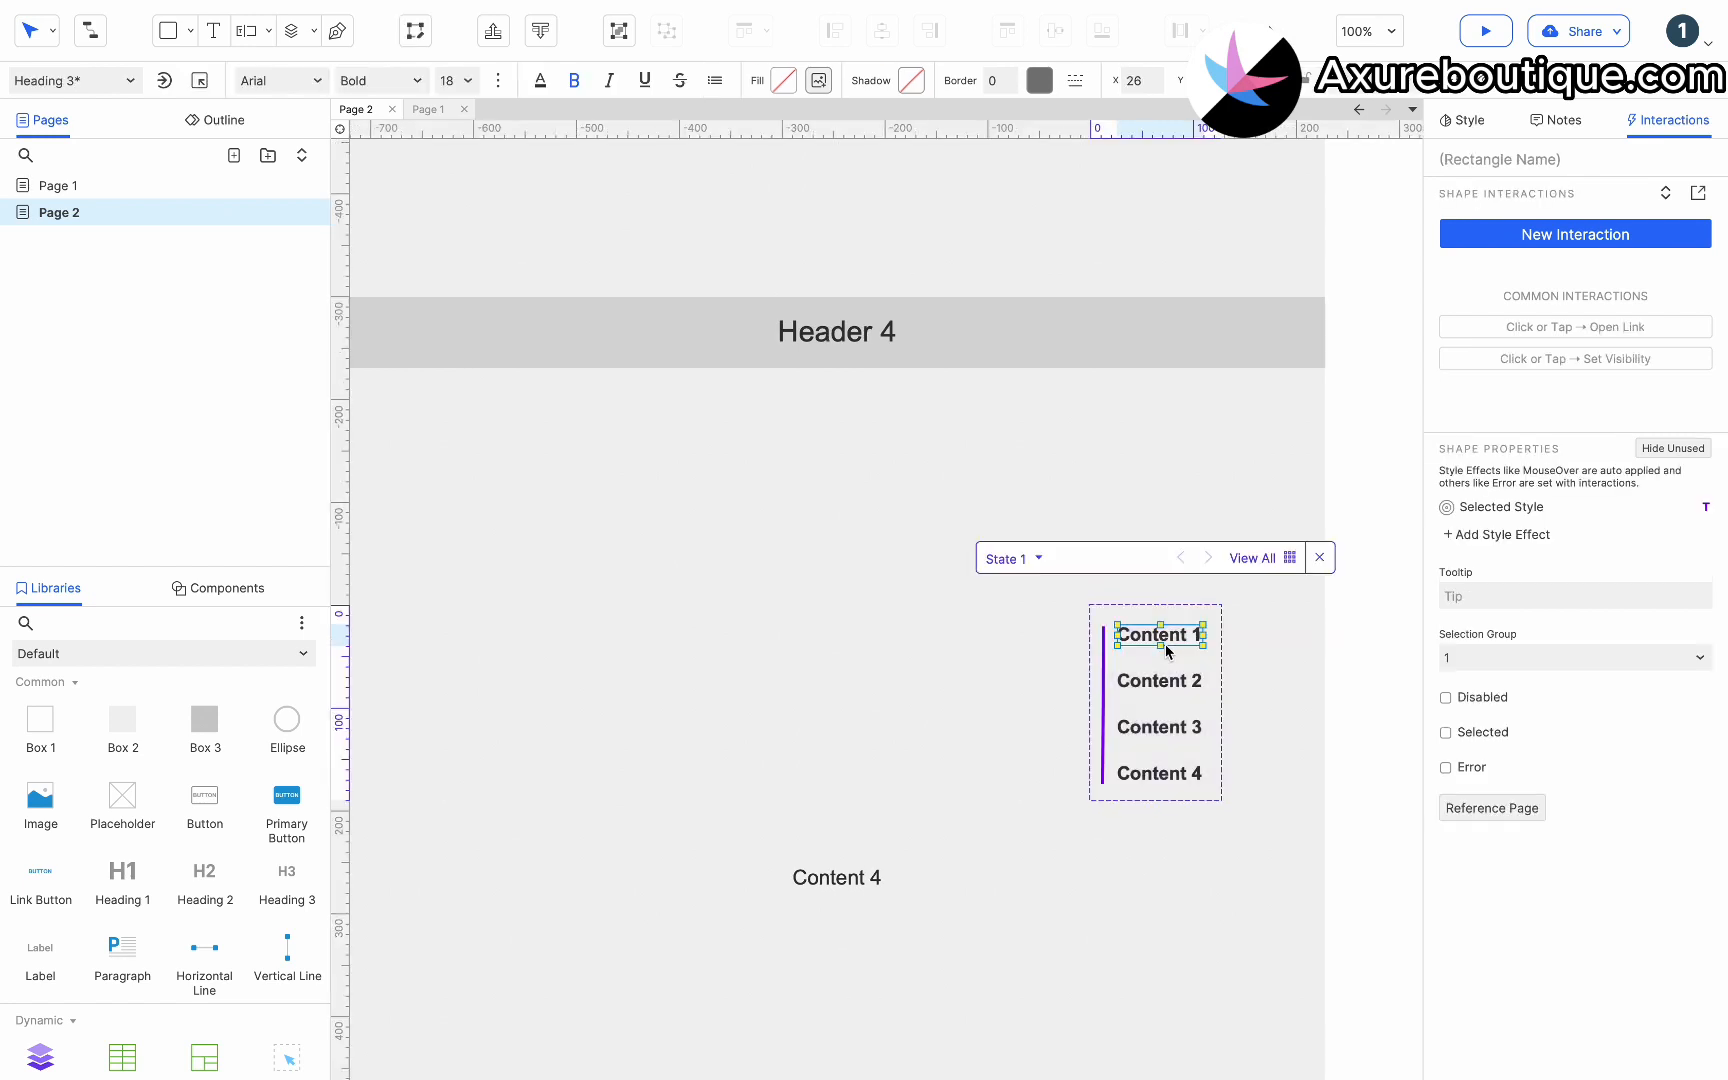
pyautogui.click(1498, 238)
pyautogui.click(1495, 288)
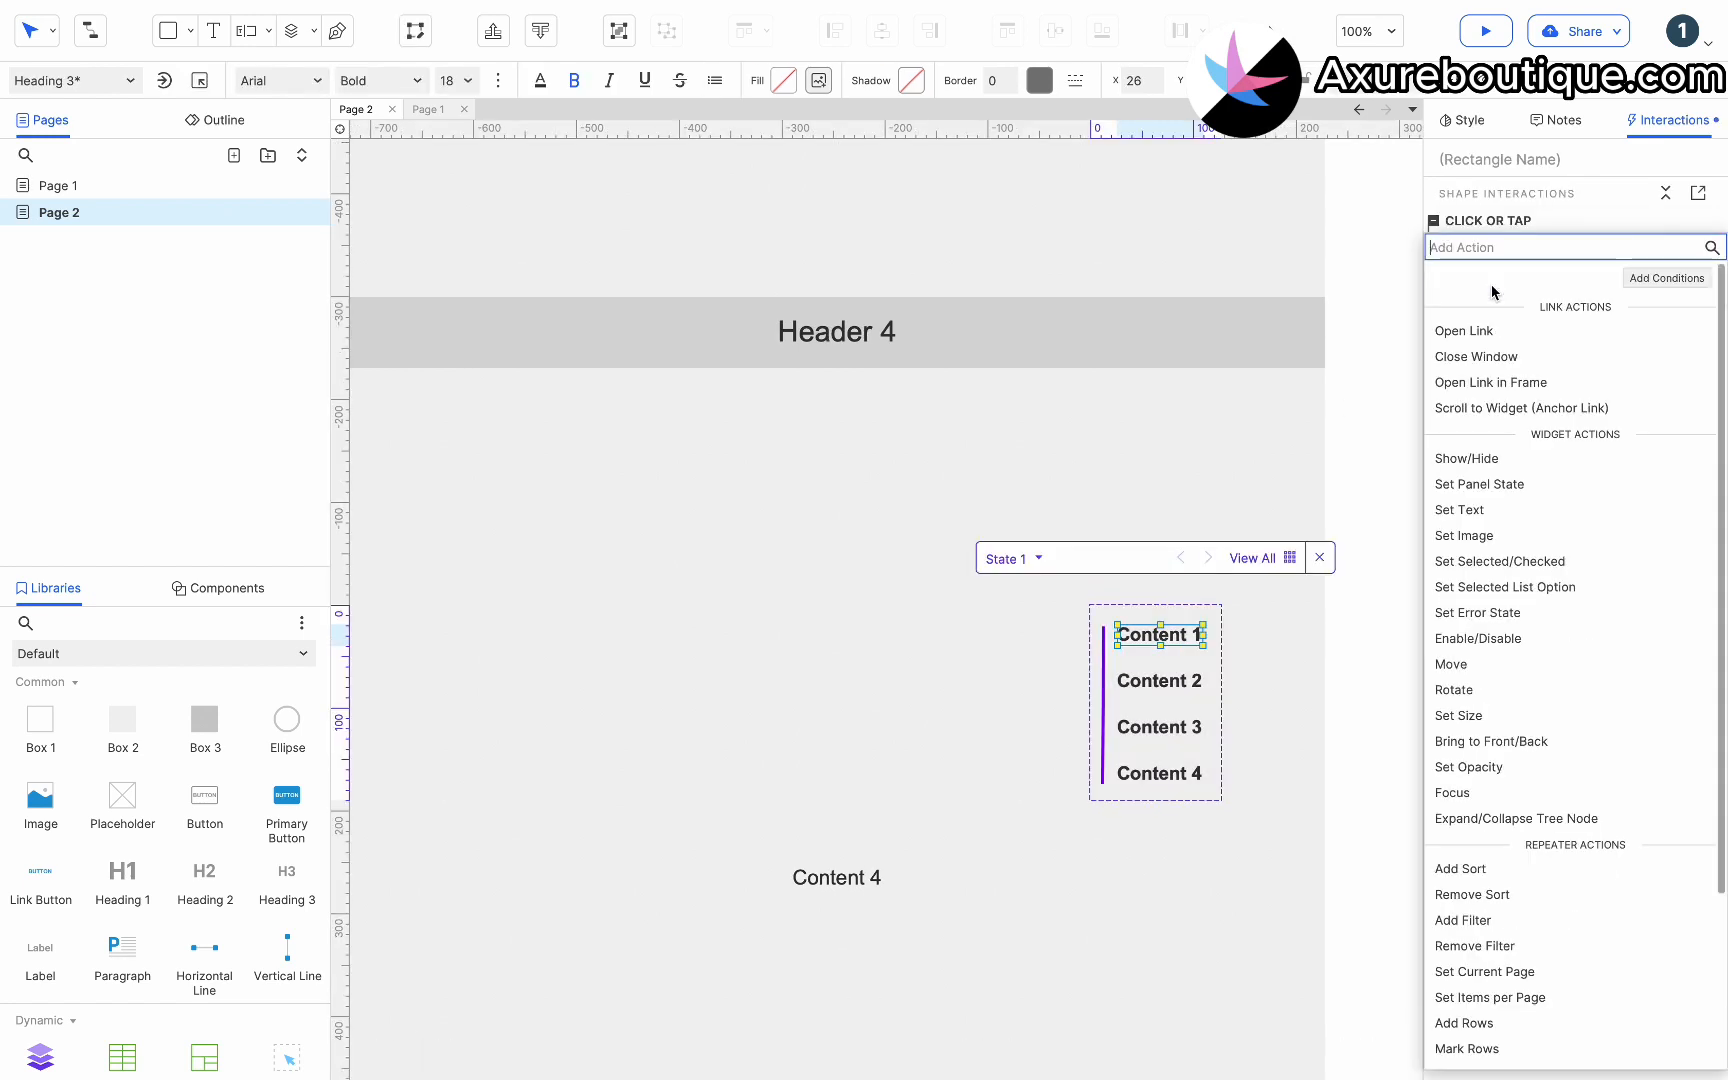
pyautogui.click(1484, 407)
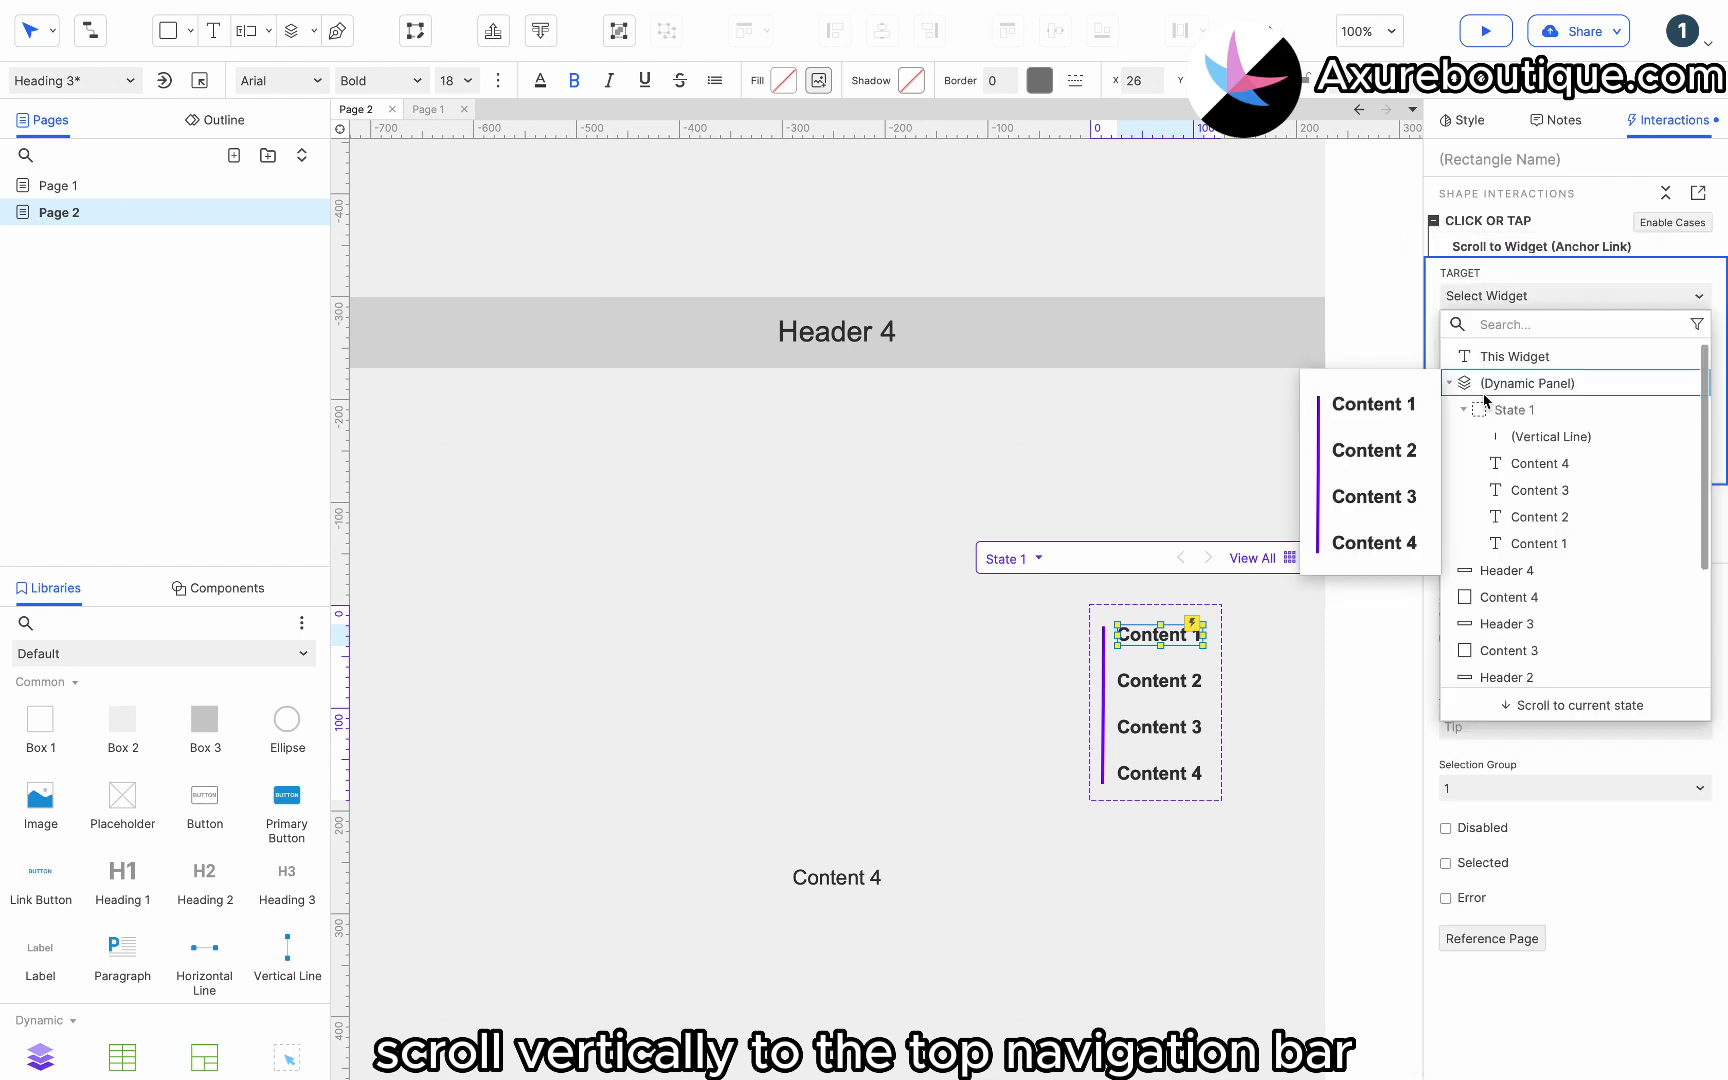
pyautogui.write('to')
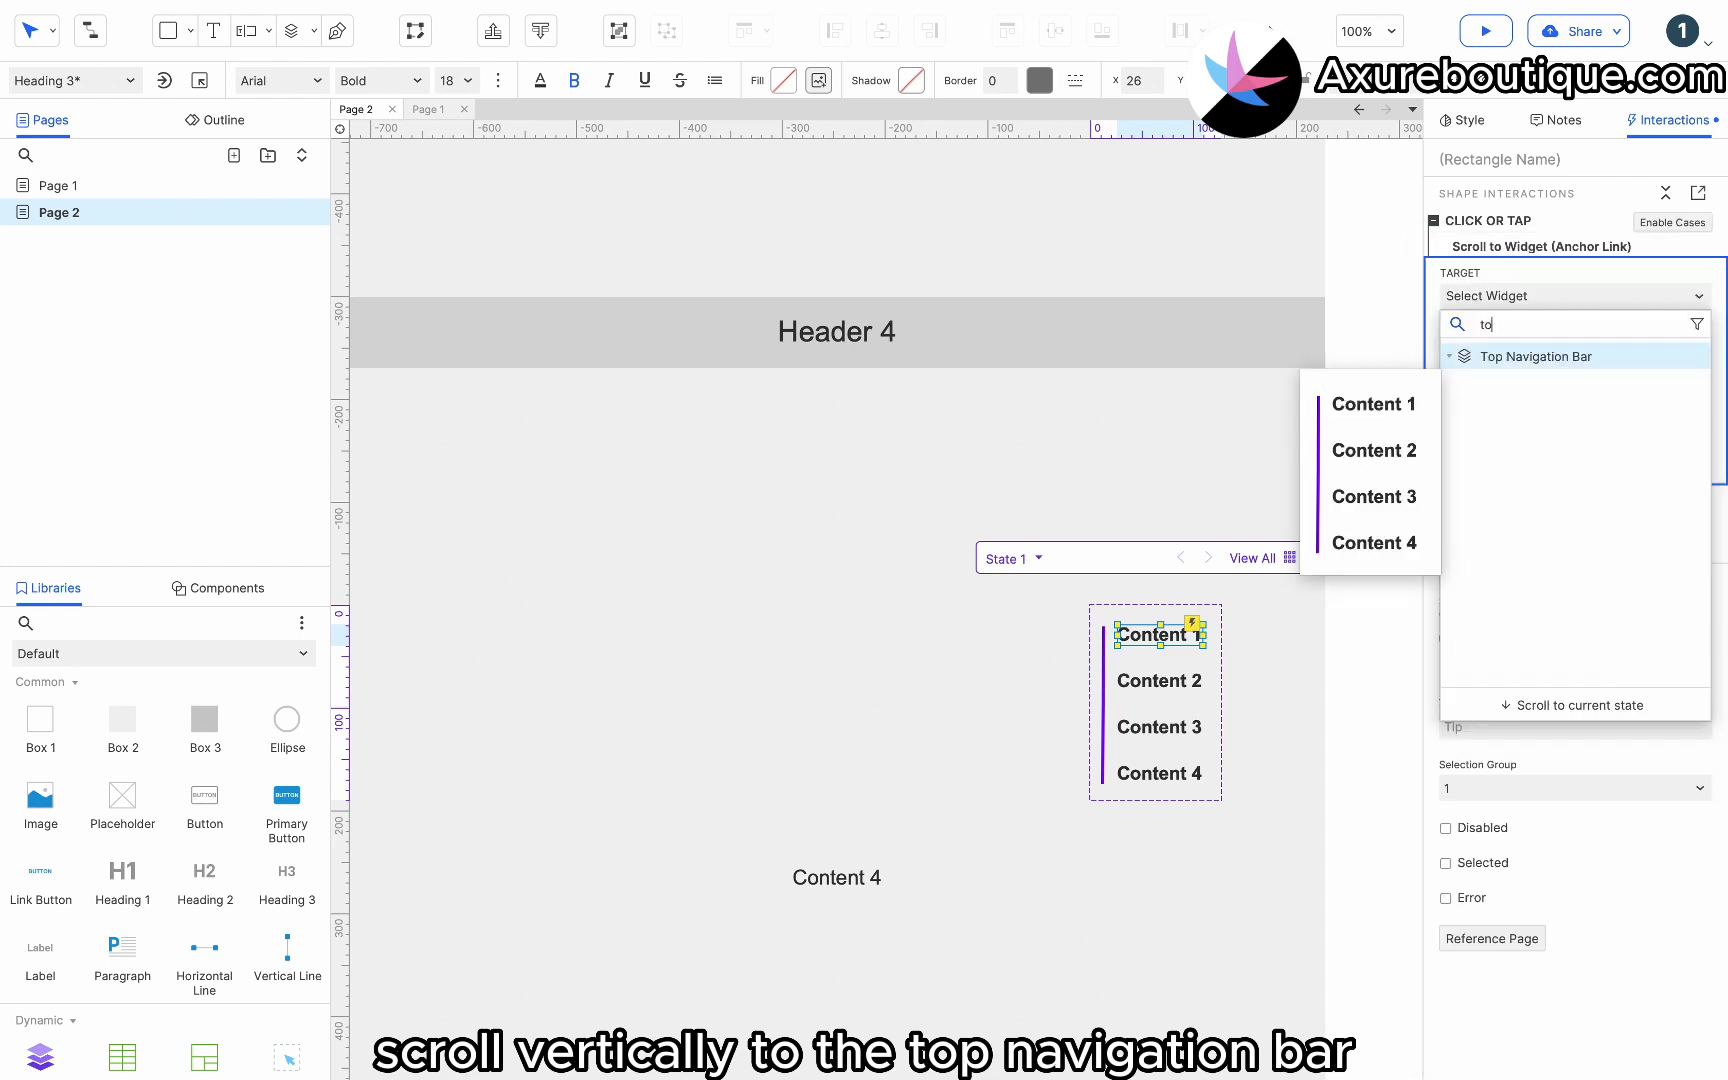
pyautogui.click(1547, 357)
pyautogui.click(1501, 437)
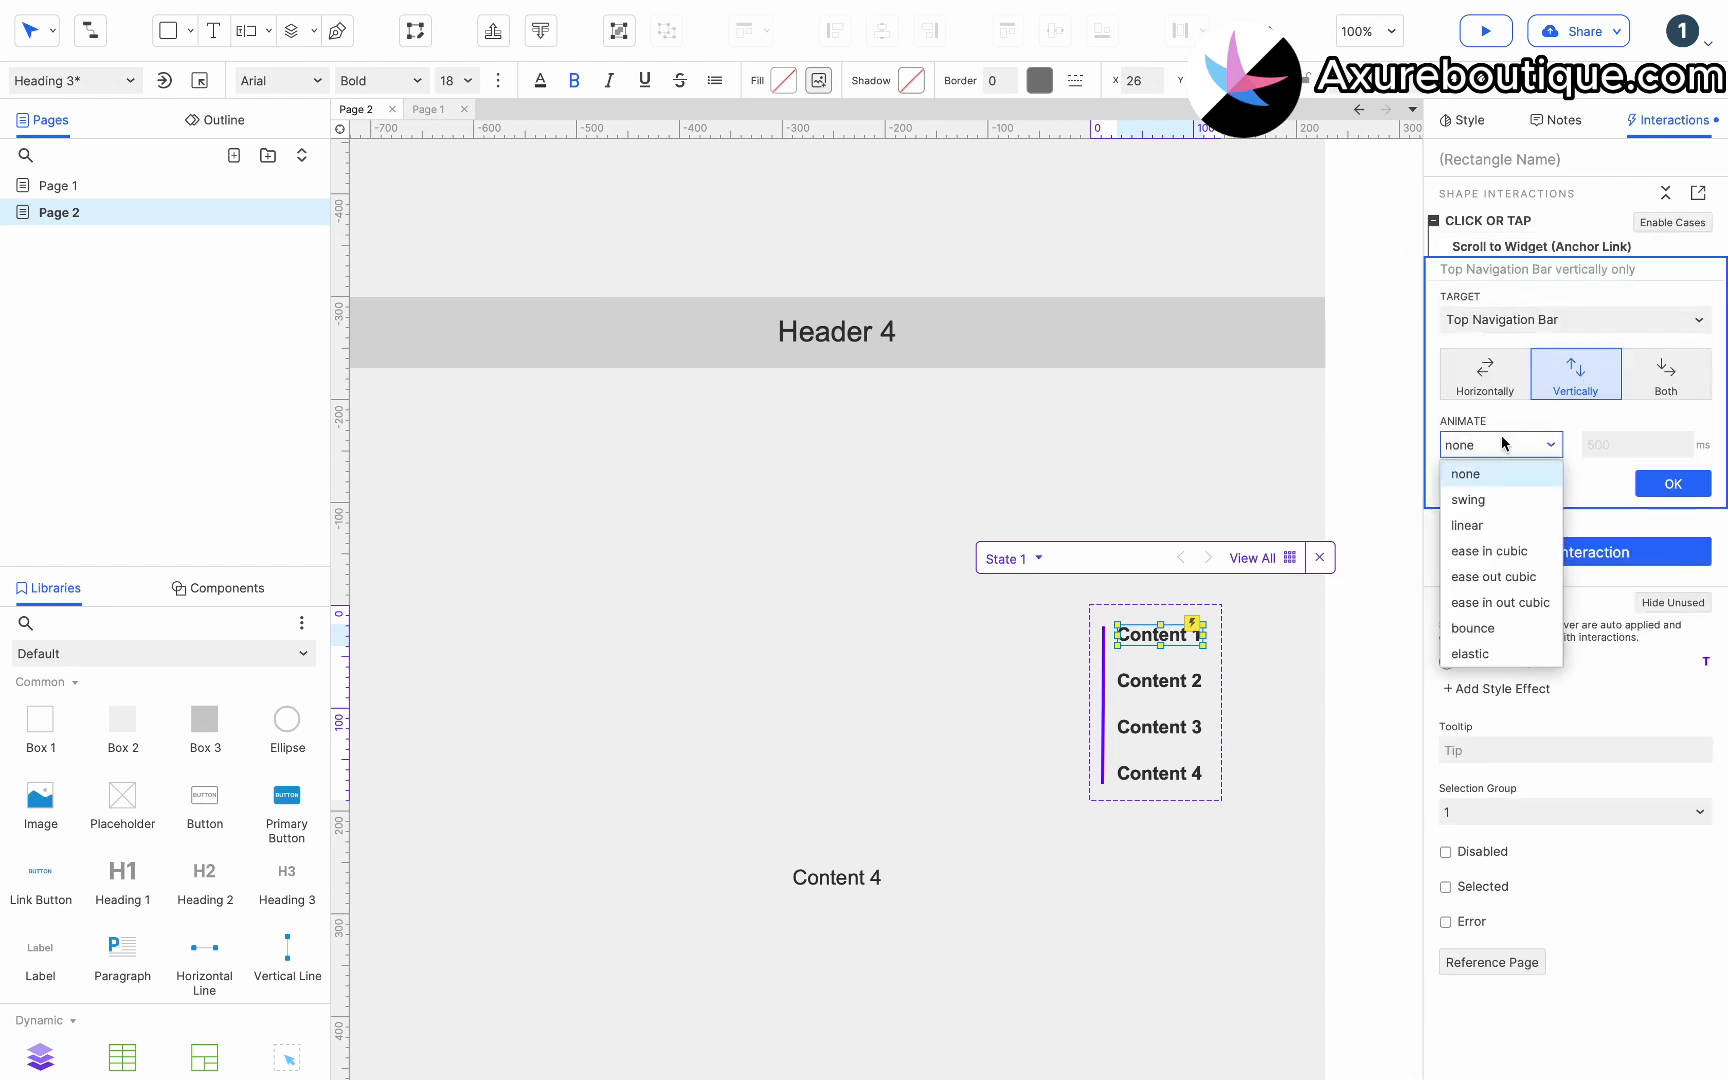
pyautogui.click(1488, 520)
pyautogui.doubleClick(1606, 460)
pyautogui.write('200')
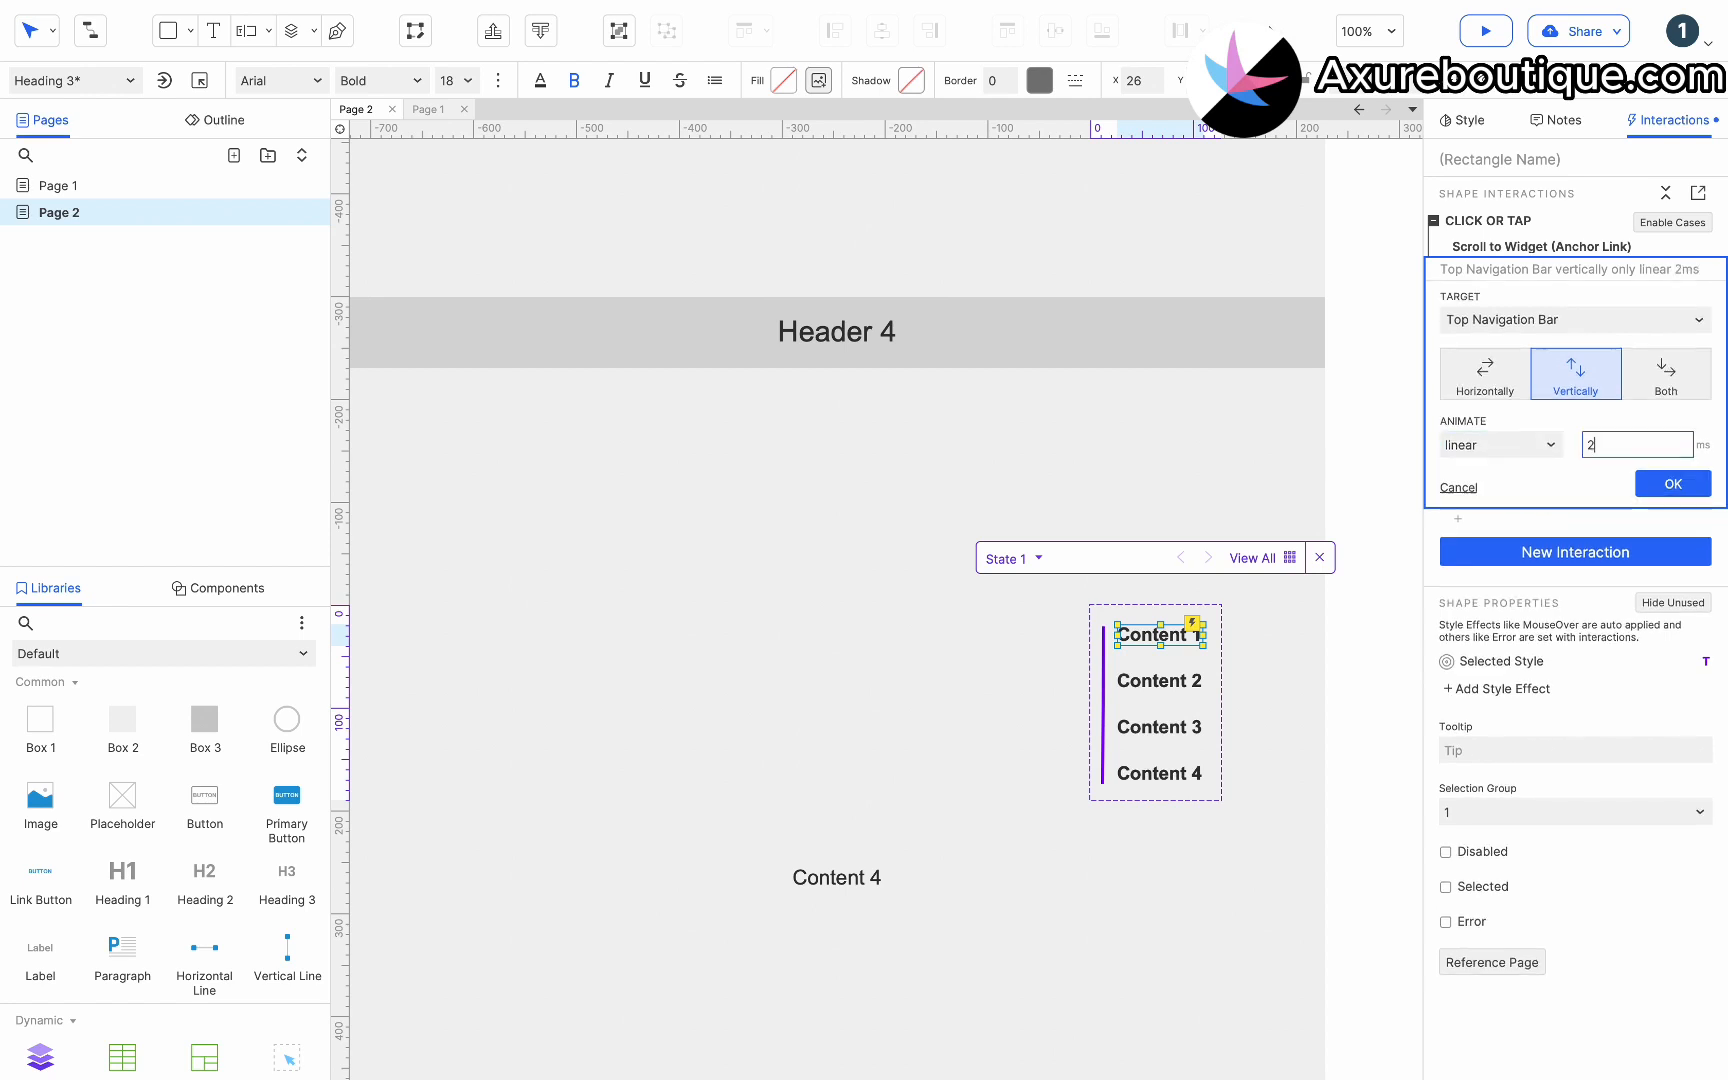
pyautogui.click(1680, 500)
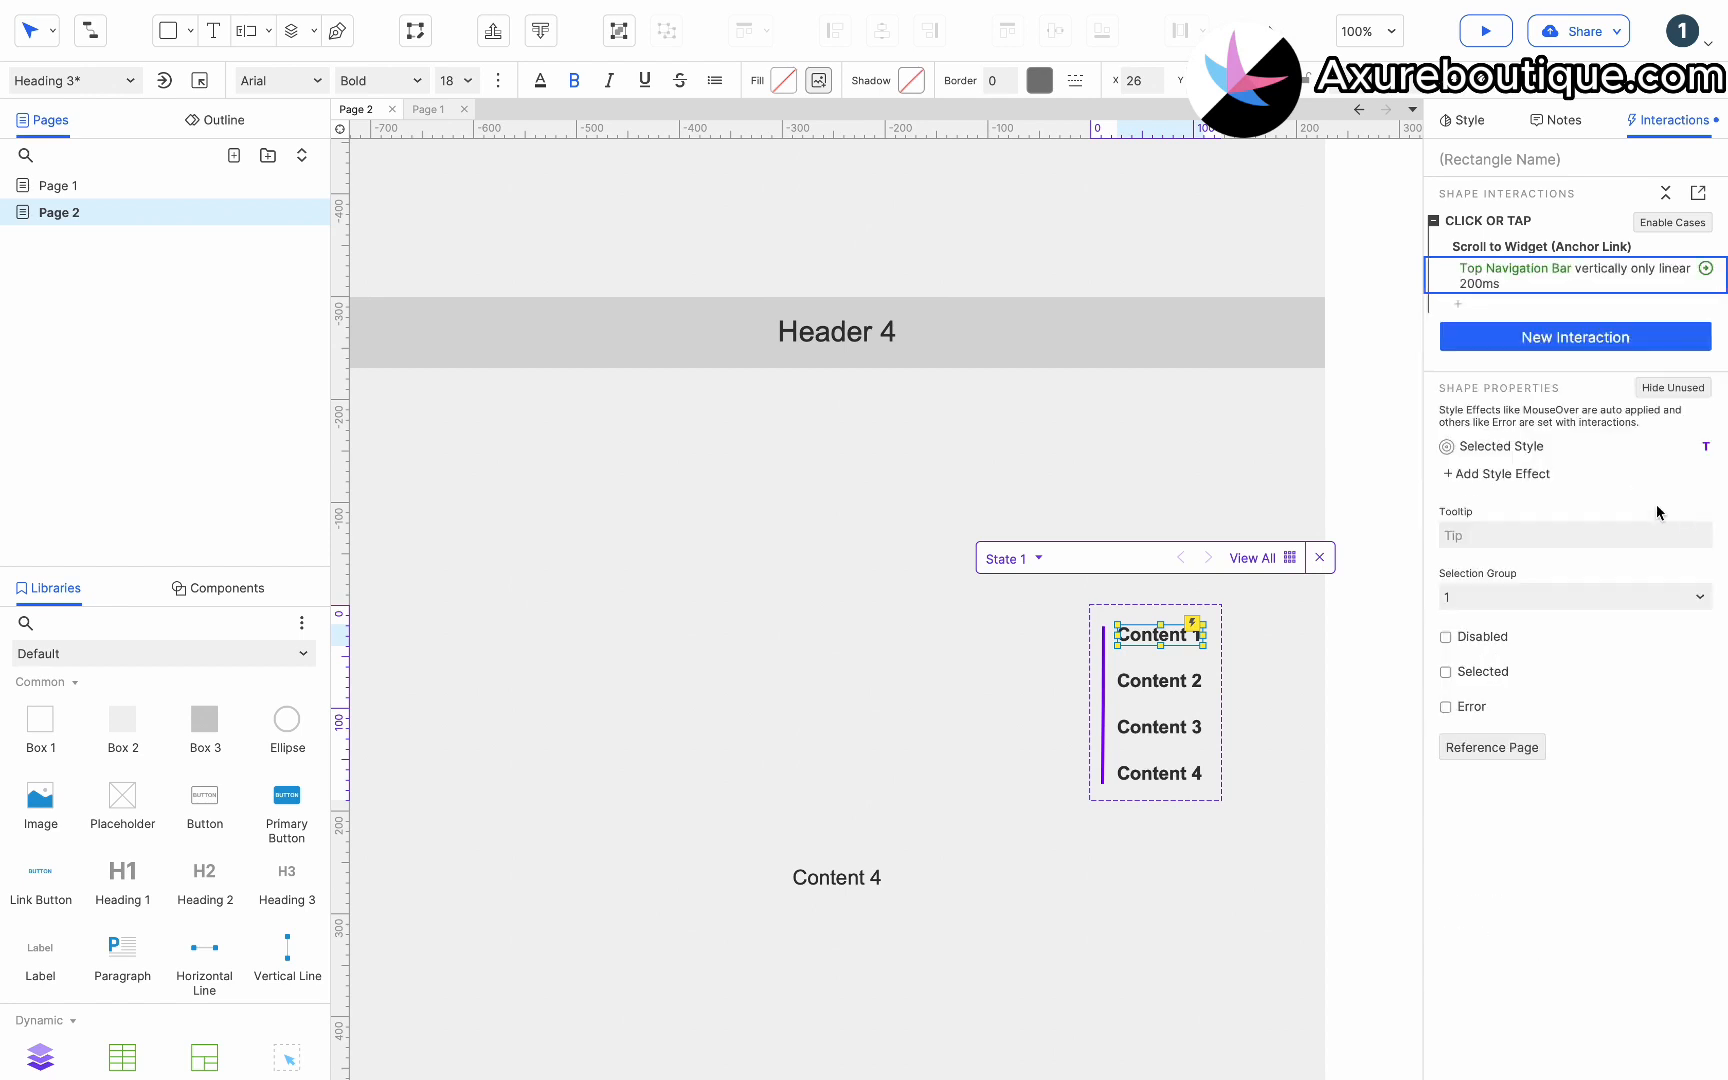
# Copy the first heading's scroll action and paste it onto the second menu heading.
pyautogui.click(1494, 246)
pyautogui.click(1150, 678)
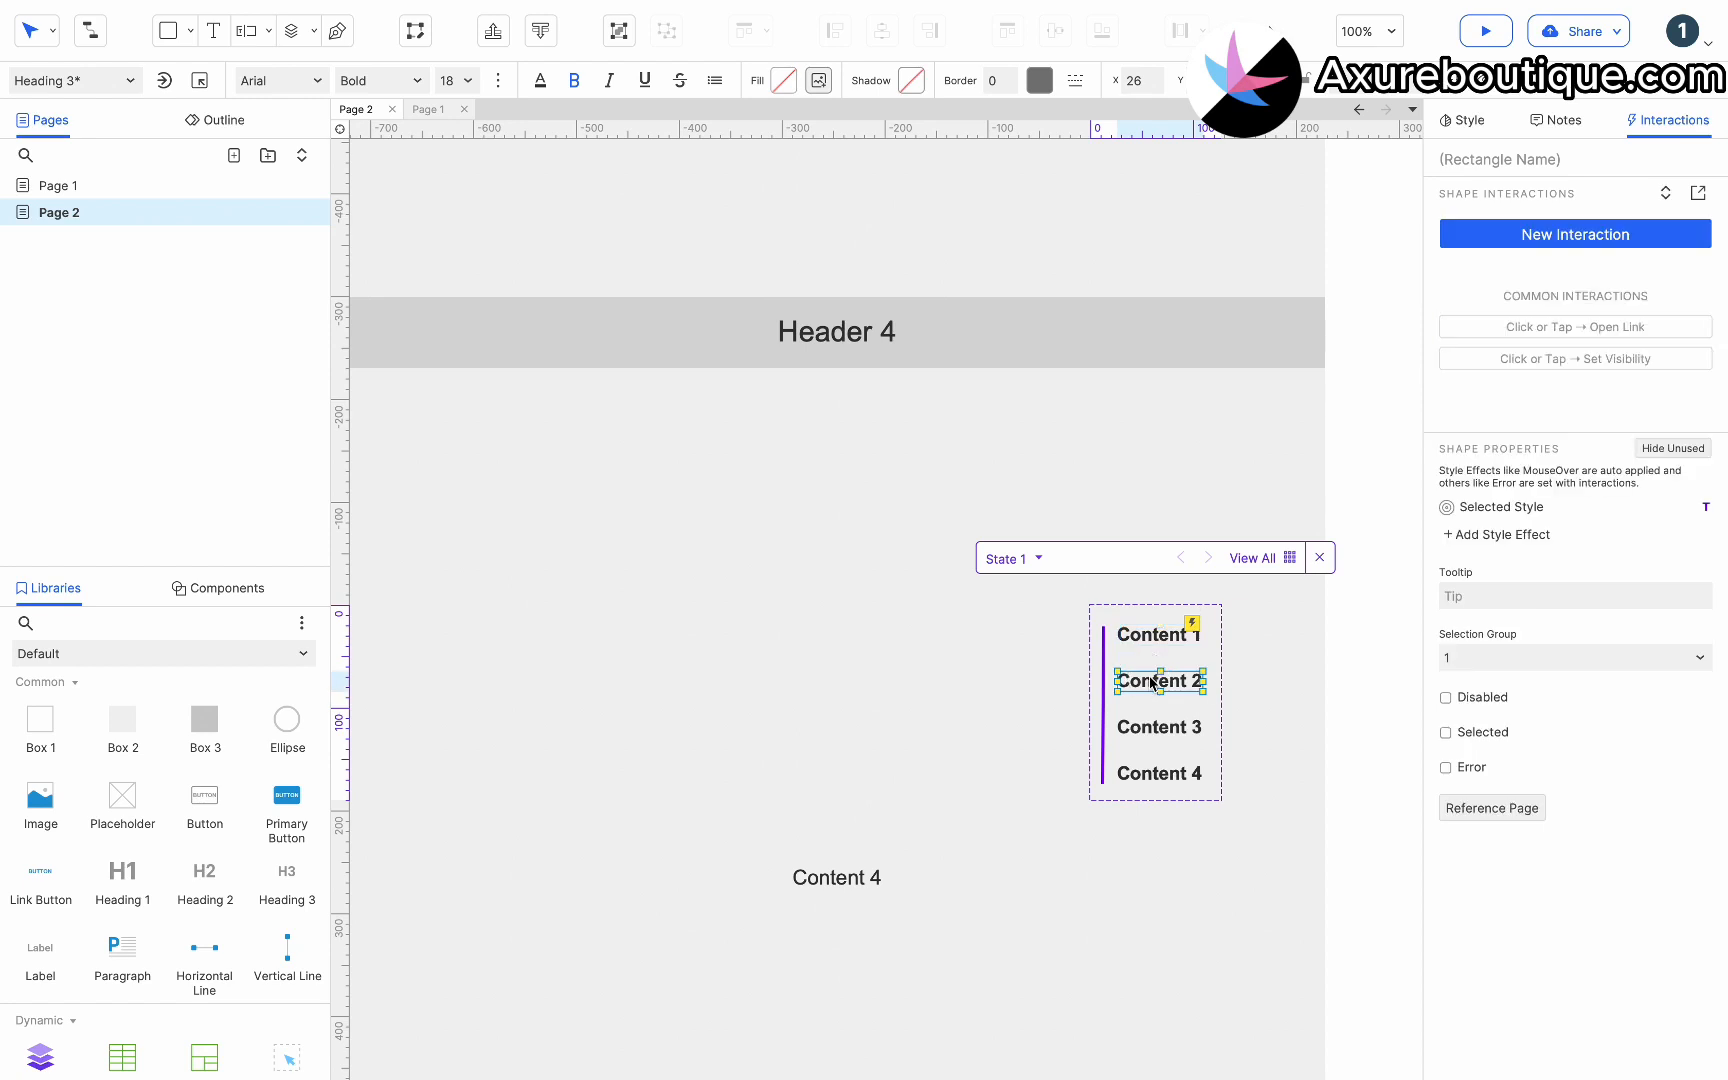
pyautogui.hotkey('ctrl', 'v')
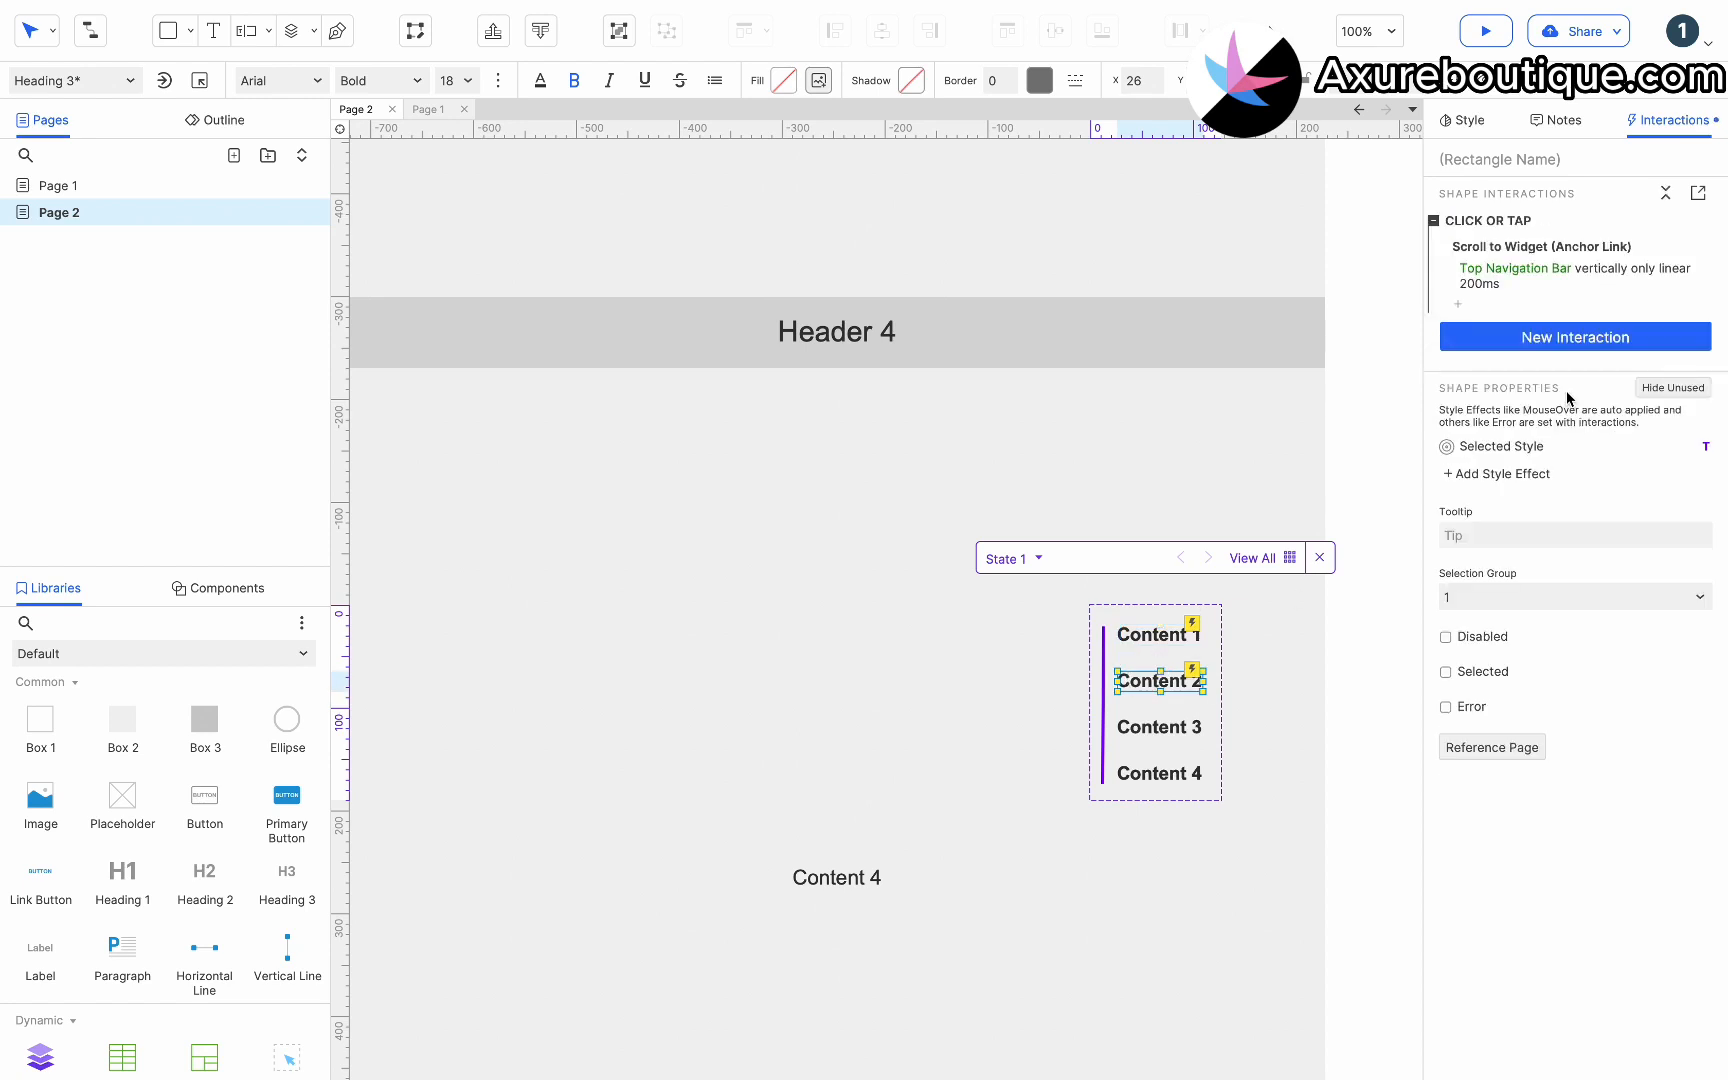
# Rename the four menu headings to Top, Header 2, Header 3 and Header 4.
pyautogui.doubleClick(1190, 641)
pyautogui.moveTo(1190, 641); pyautogui.dragTo(1072, 640)
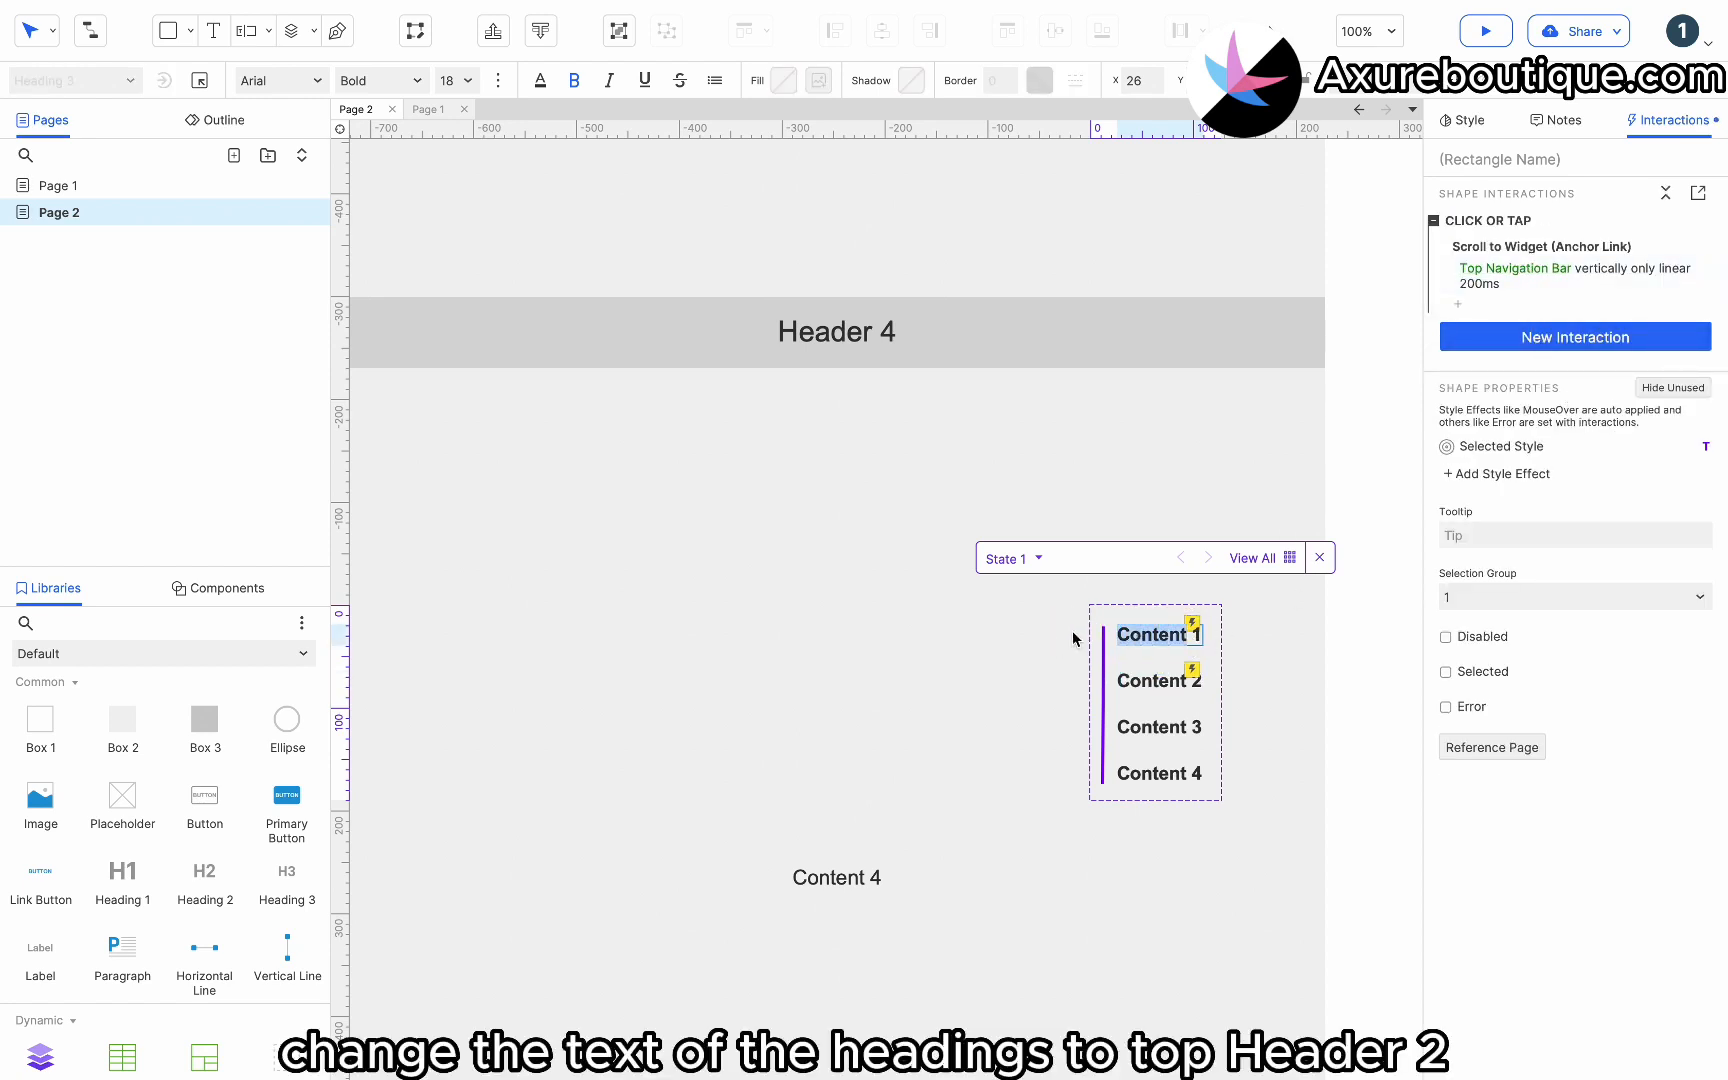
pyautogui.write('Top')
pyautogui.press('Tab')
pyautogui.write('He')
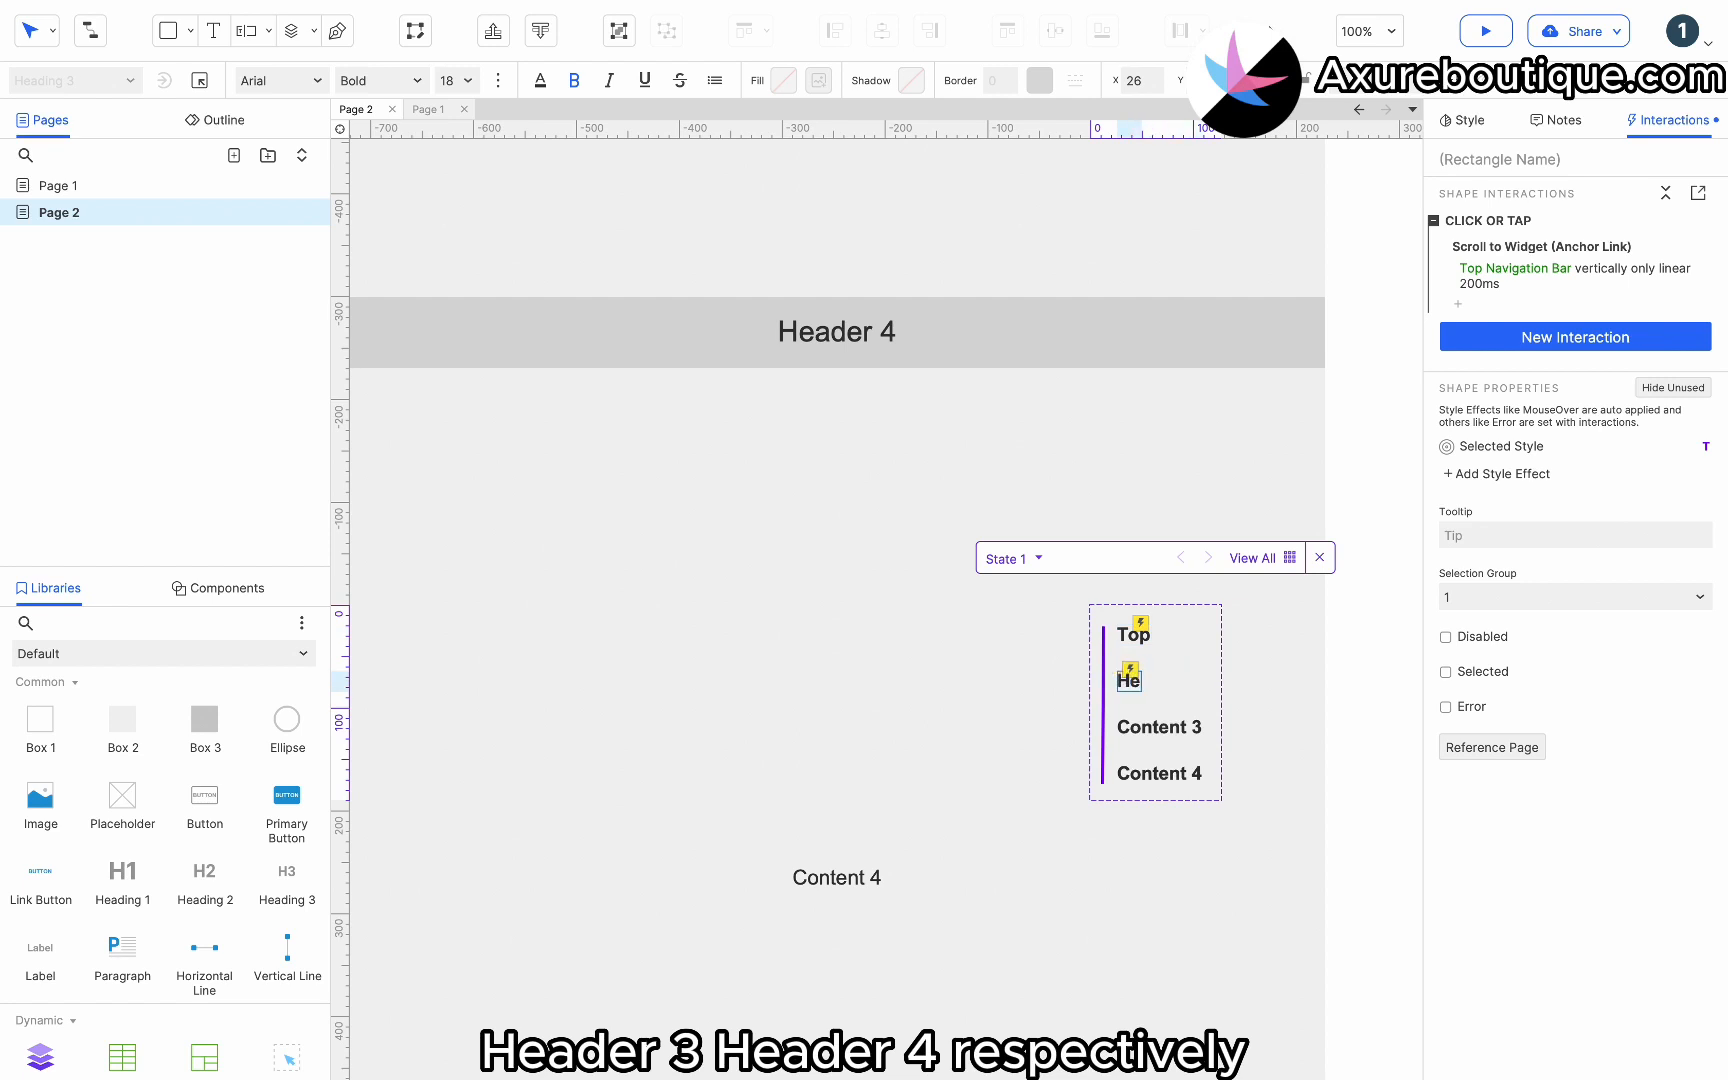
pyautogui.write('ader 2')
pyautogui.press('Tab')
pyautogui.write('Header 3')
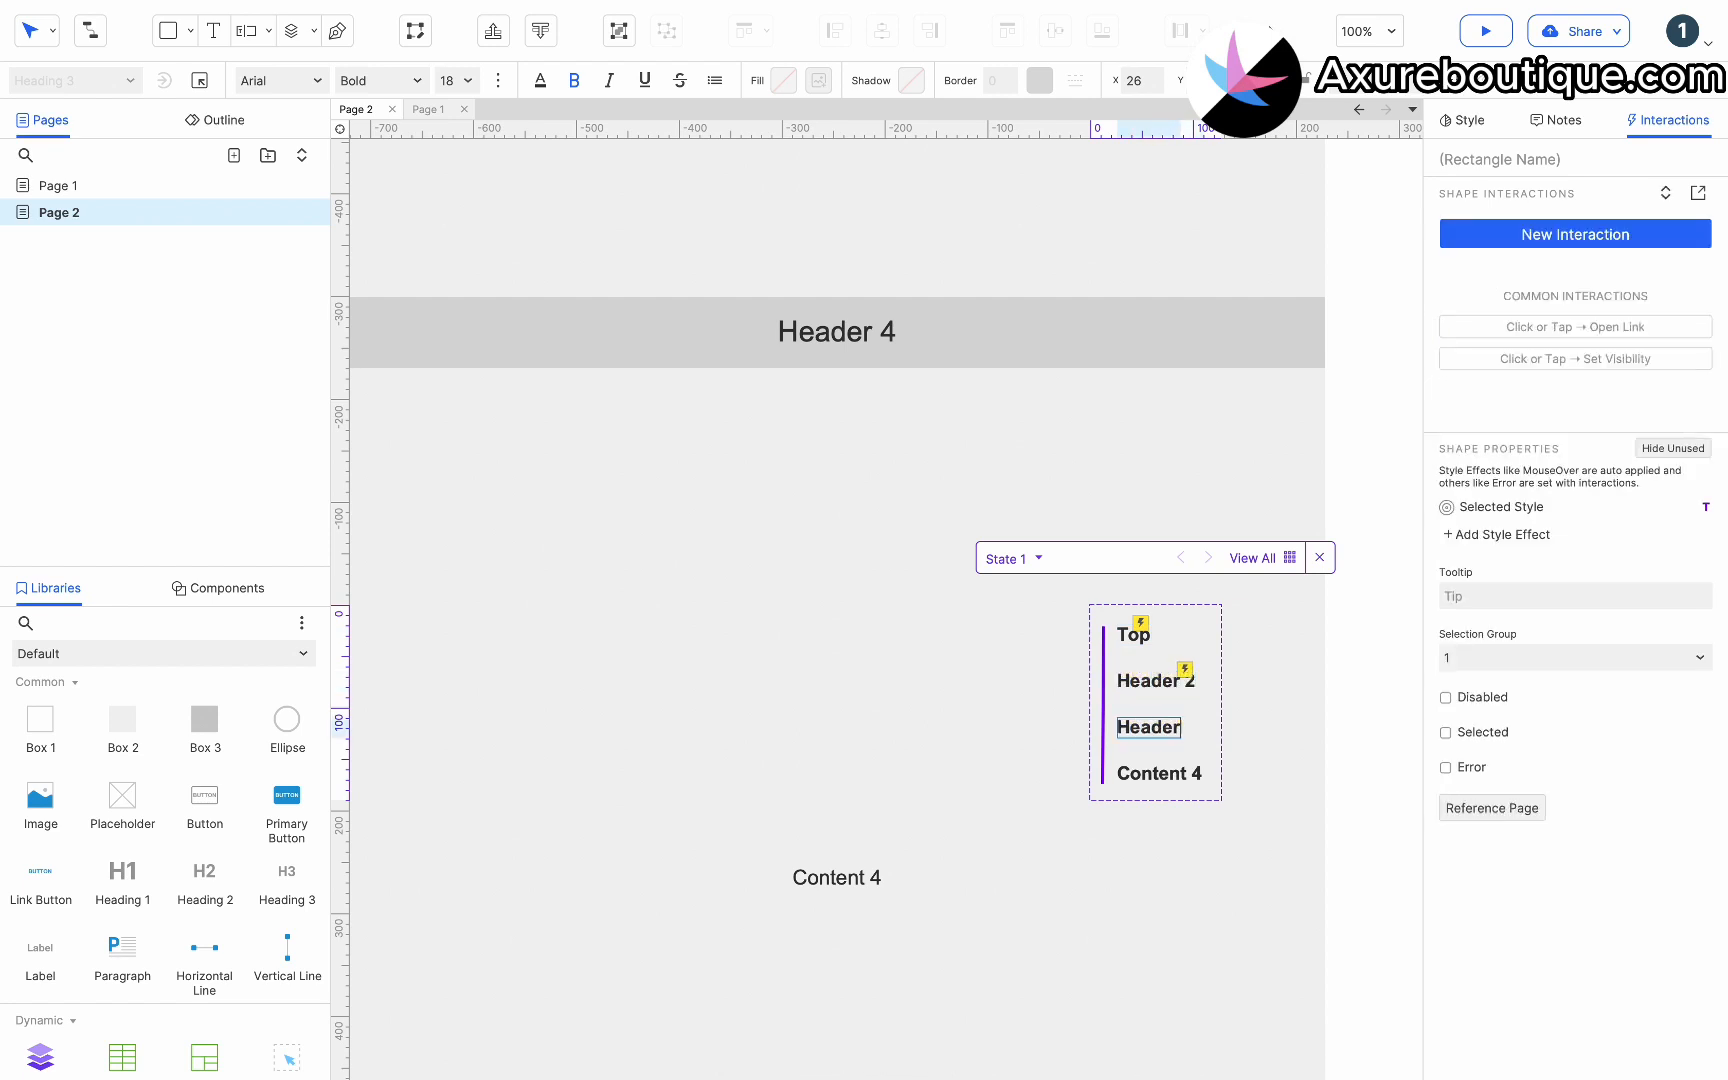
pyautogui.press('Tab')
pyautogui.write('Header 4')
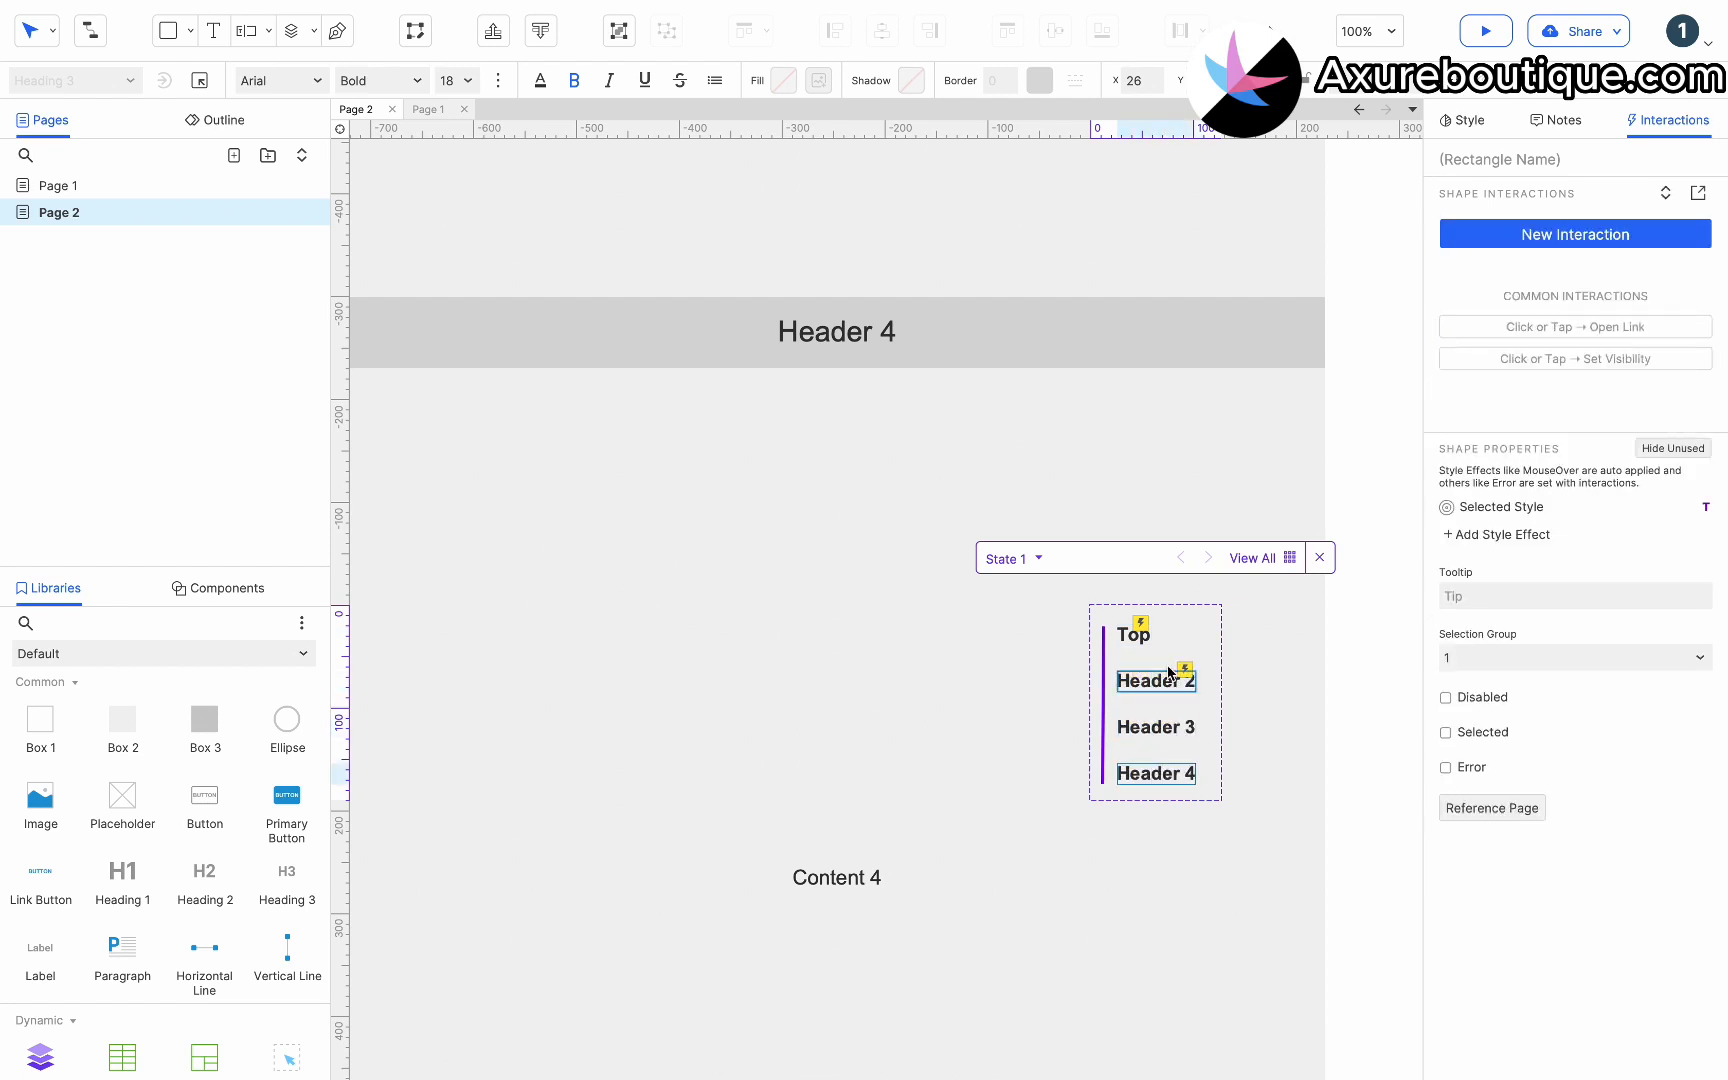
# Set the Header 2 menu item's scroll target to the Header 2 text inside the dynamic panel.
pyautogui.click(1150, 680)
pyautogui.click(1549, 276)
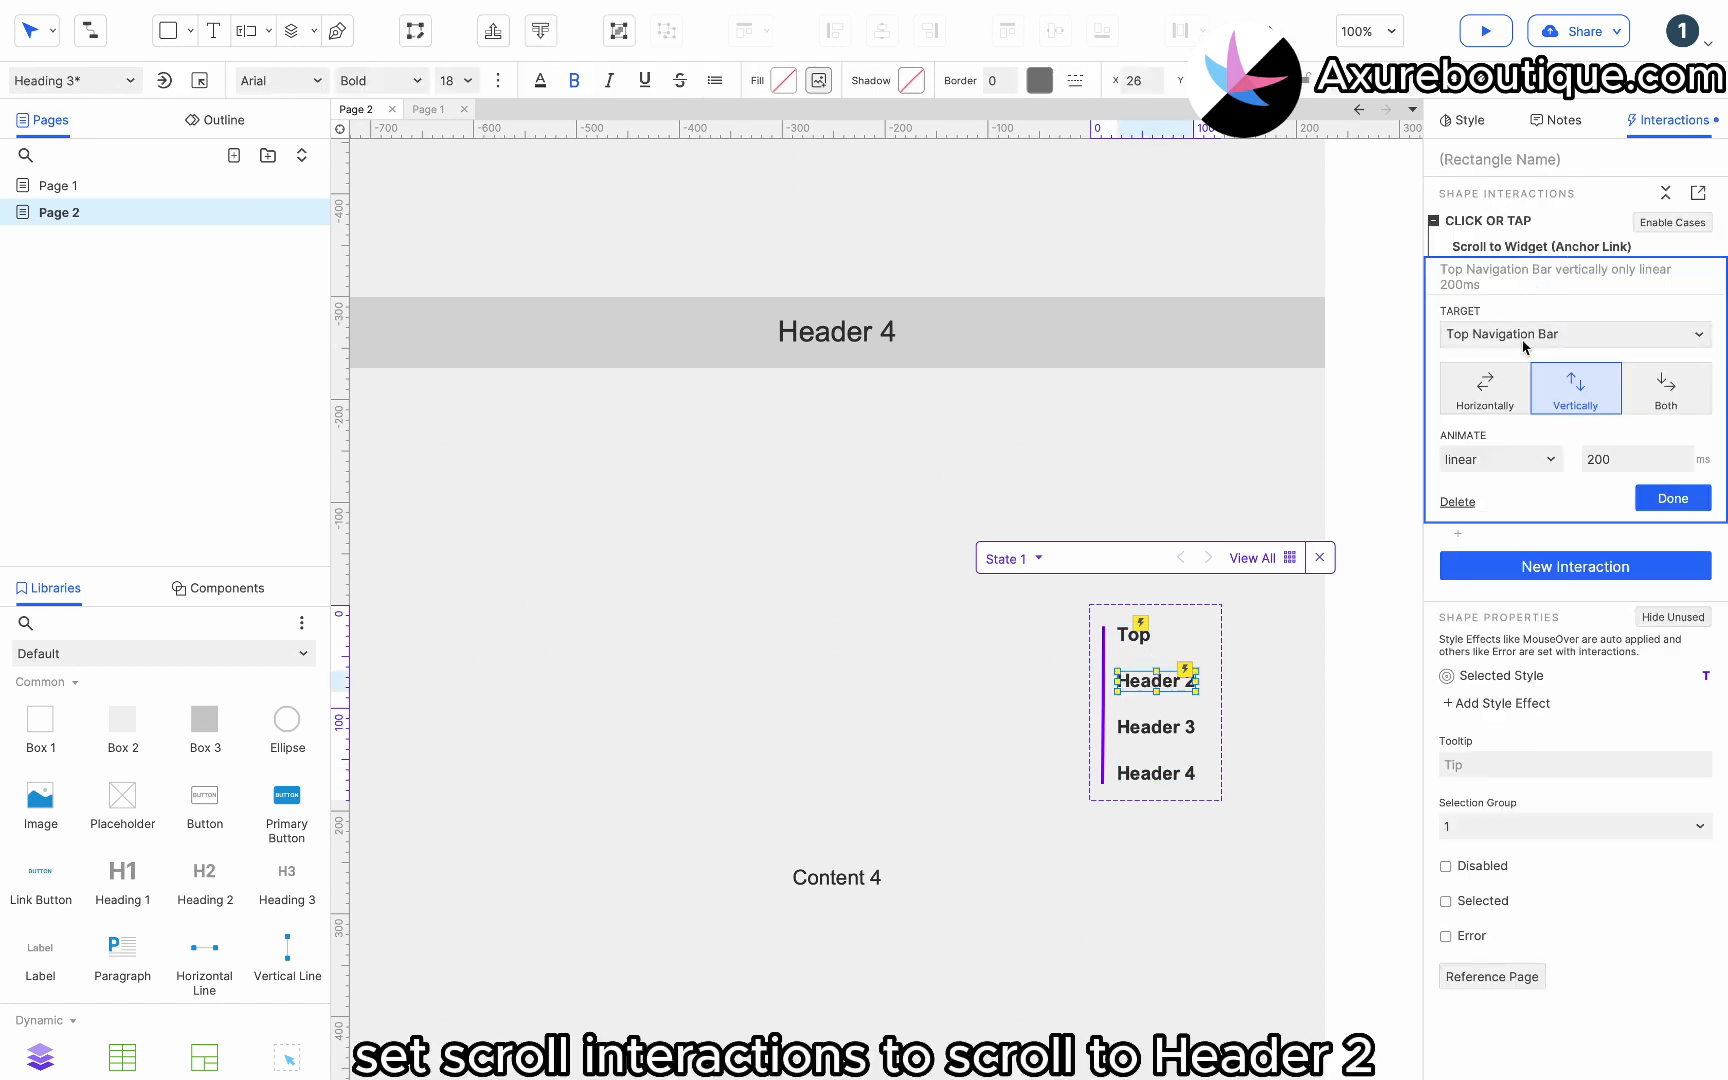
pyautogui.click(1575, 333)
pyautogui.write('he')
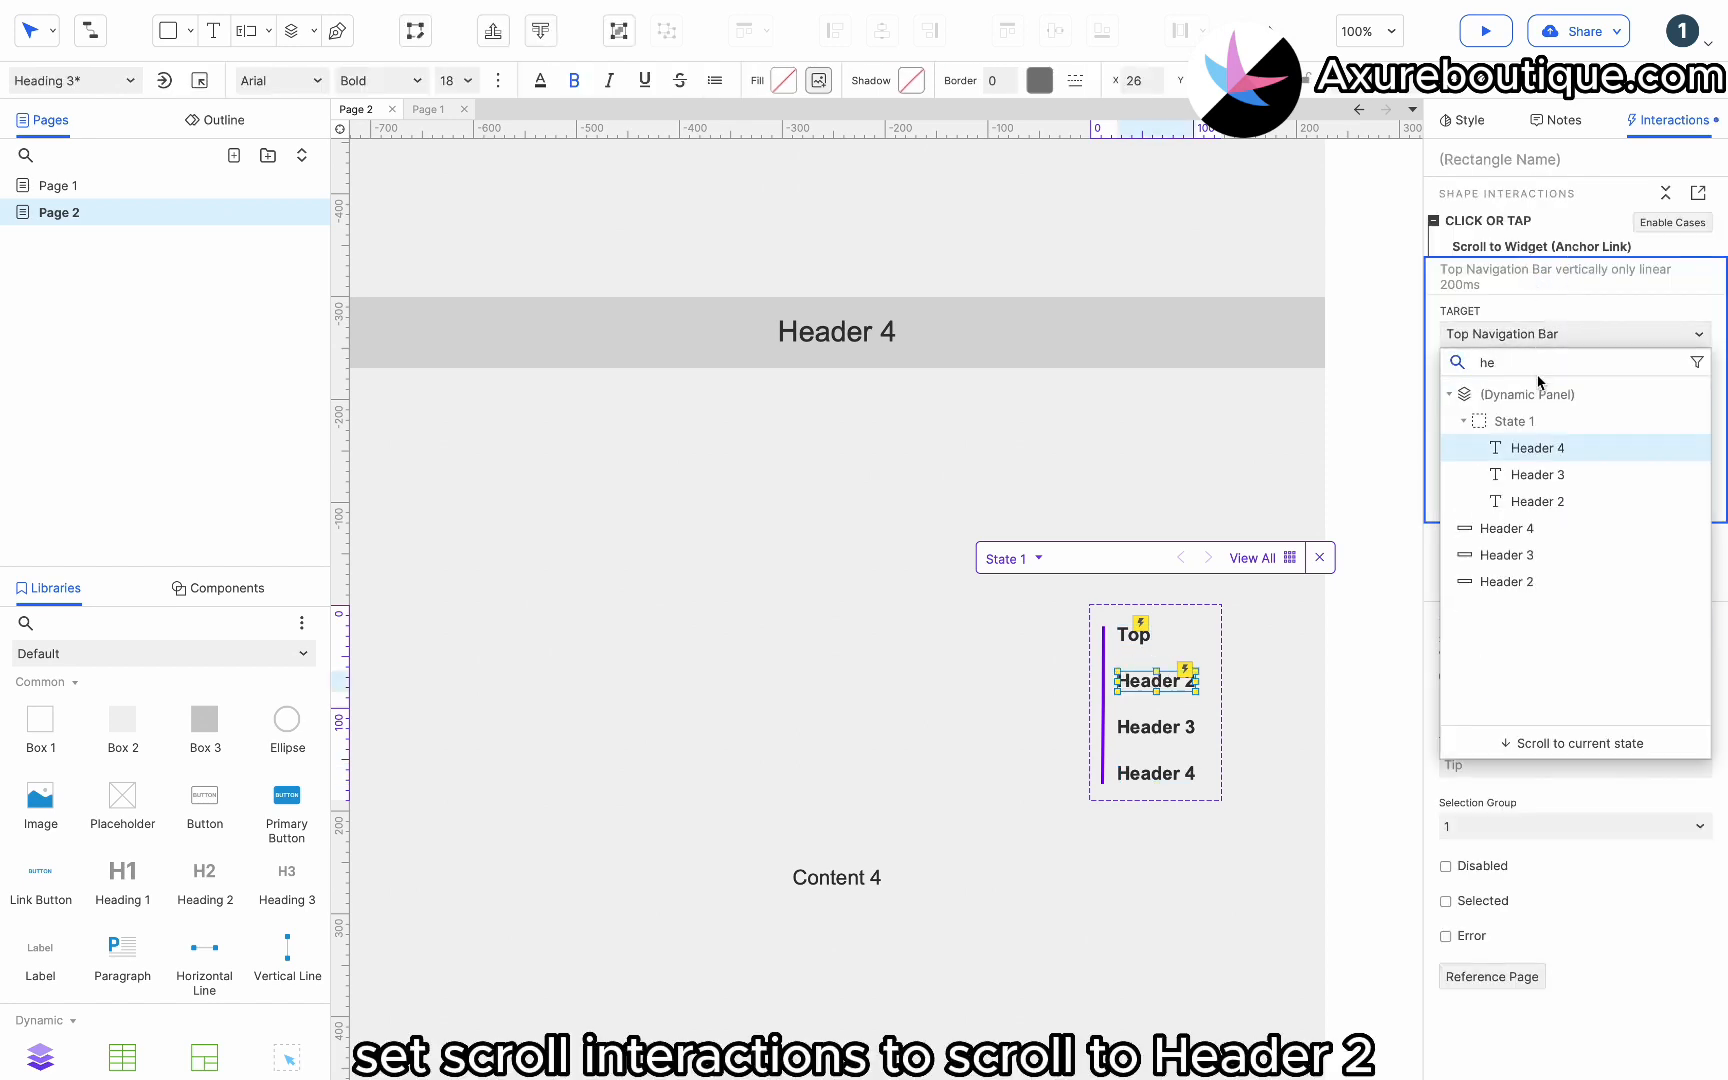
pyautogui.click(1530, 501)
pyautogui.click(1670, 482)
# Copy the scroll action onto the Header 3 menu item and retarget it to the Header 3 section bar.
pyautogui.click(1535, 250)
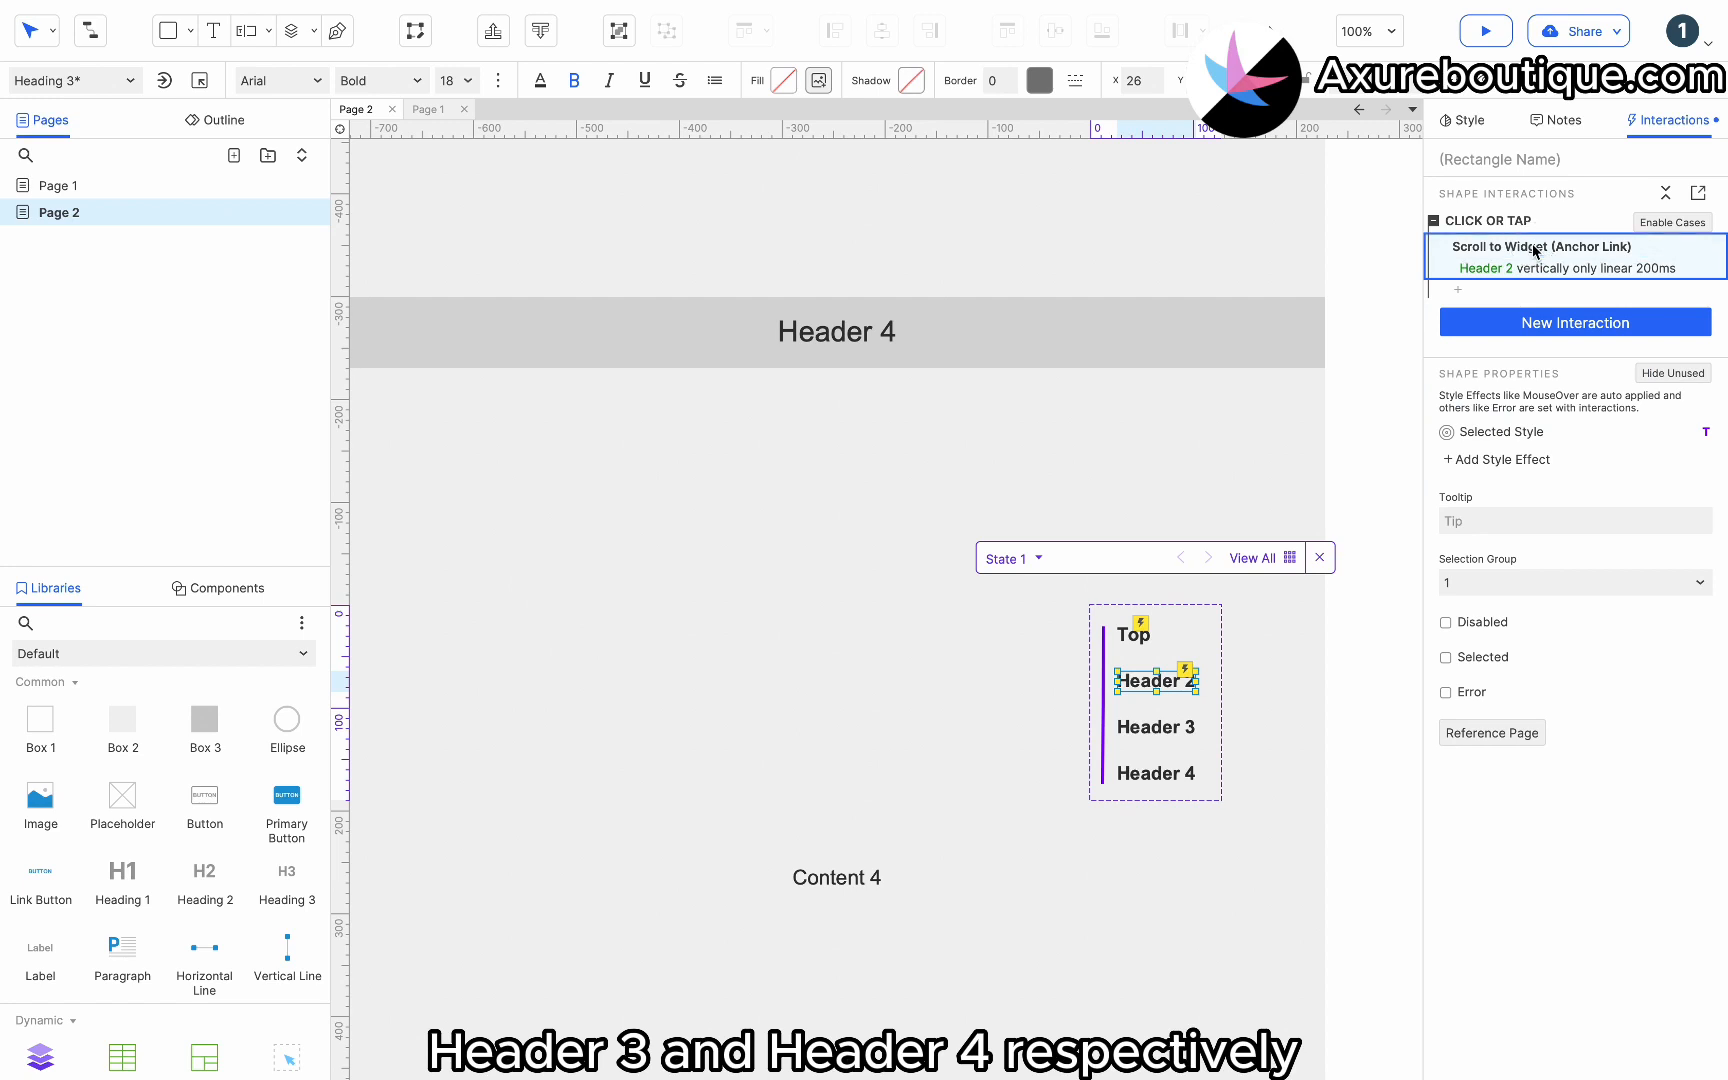
pyautogui.click(1158, 727)
pyautogui.hotkey('ctrl', 'v')
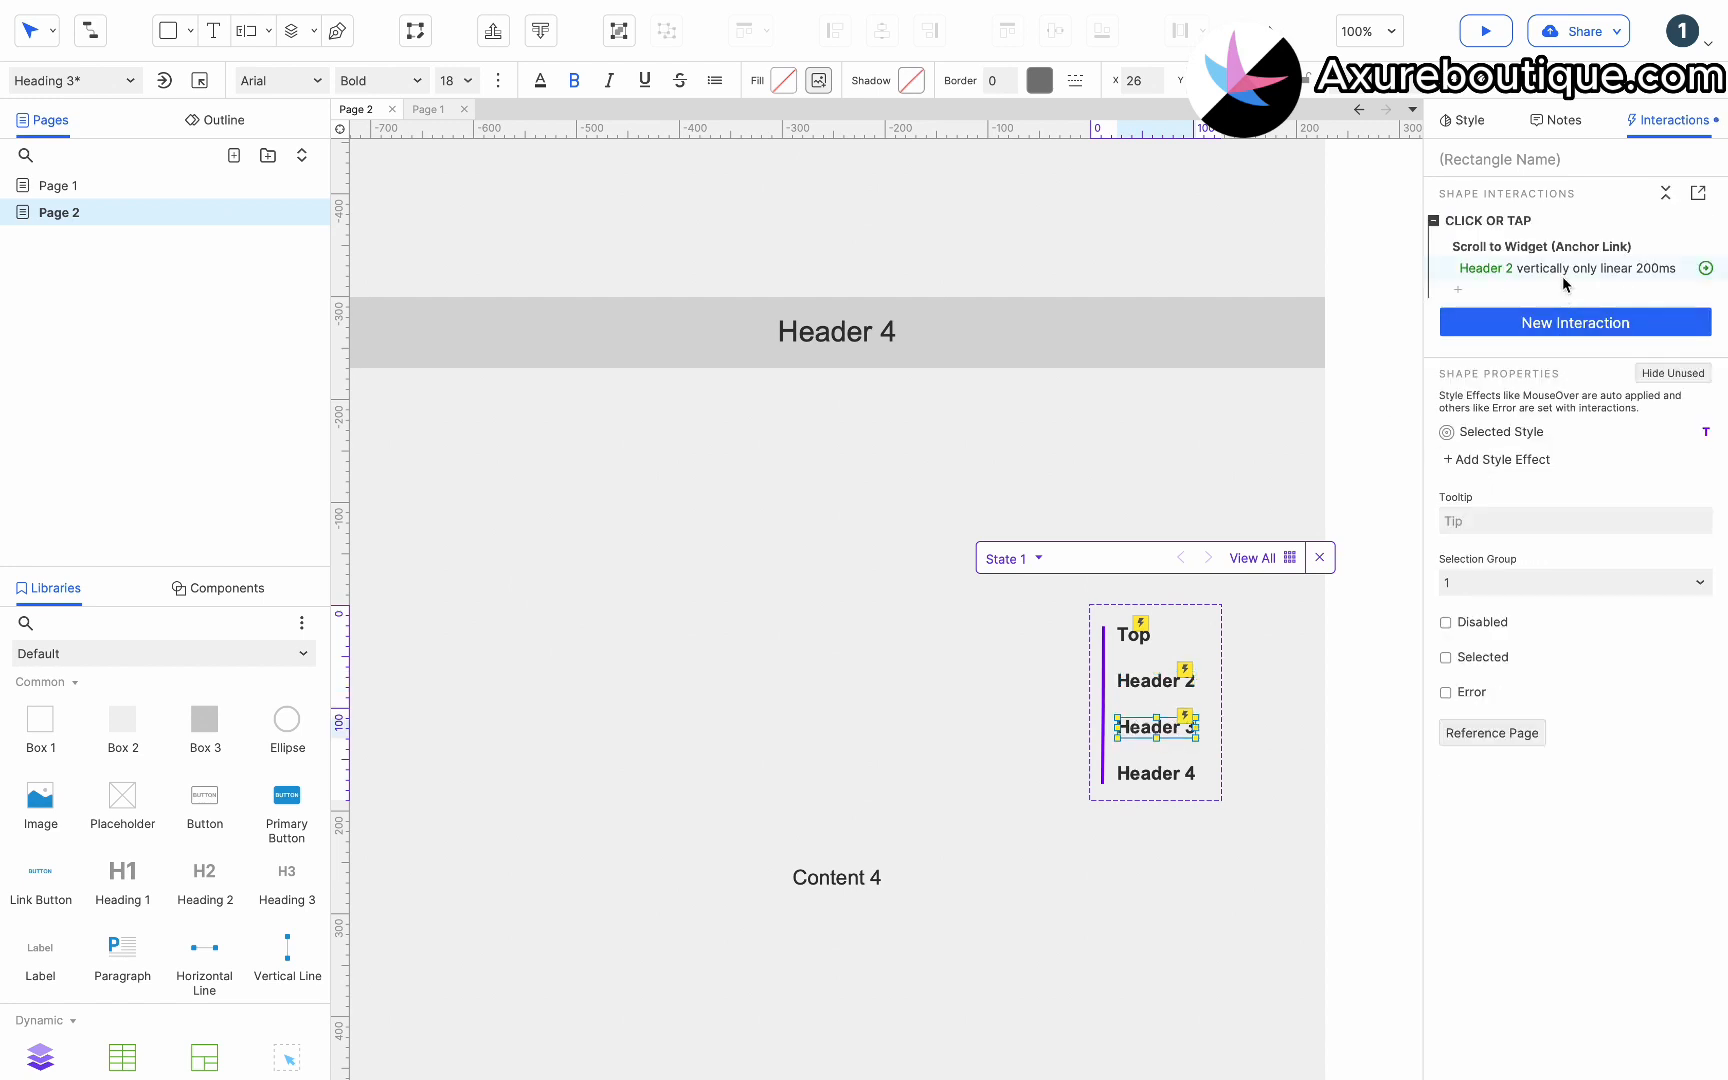
pyautogui.click(1563, 270)
pyautogui.click(1541, 316)
pyautogui.write('3')
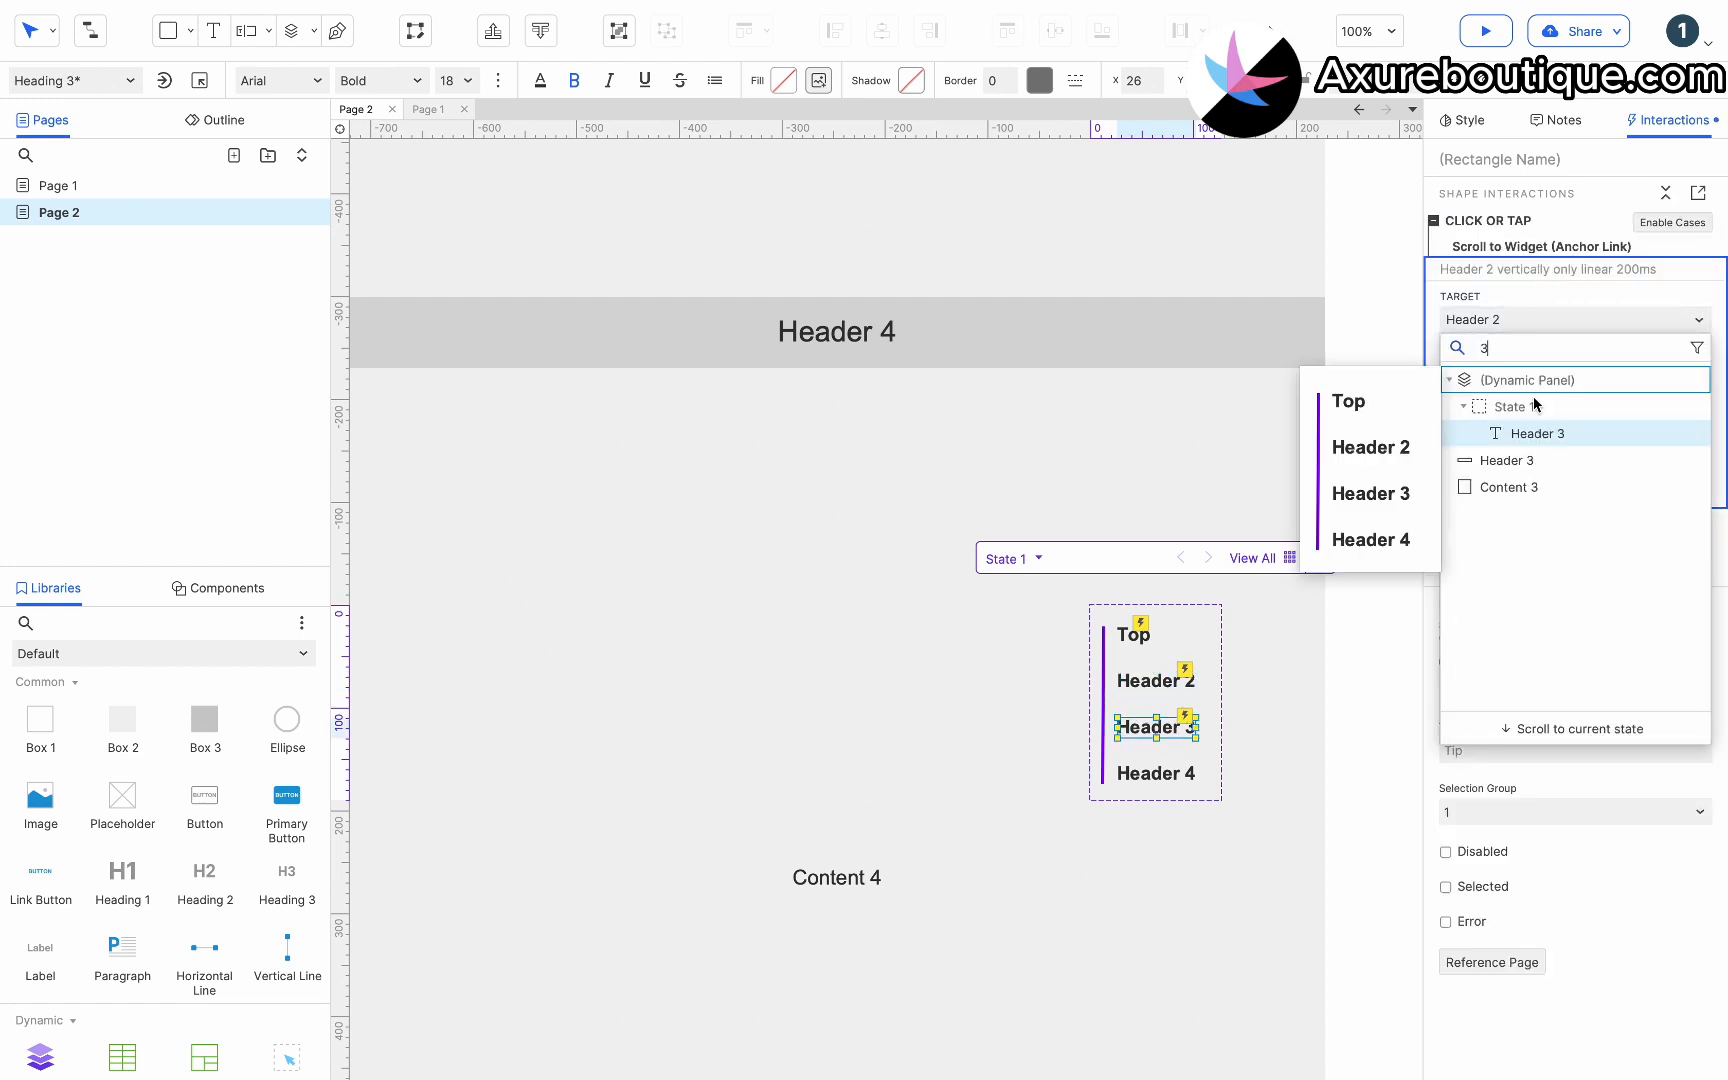
pyautogui.click(1528, 462)
# Paste the scroll action onto the Header 4 menu item and retarget it to the Header 4 section bar.
pyautogui.click(1155, 773)
pyautogui.hotkey('ctrl', 'v')
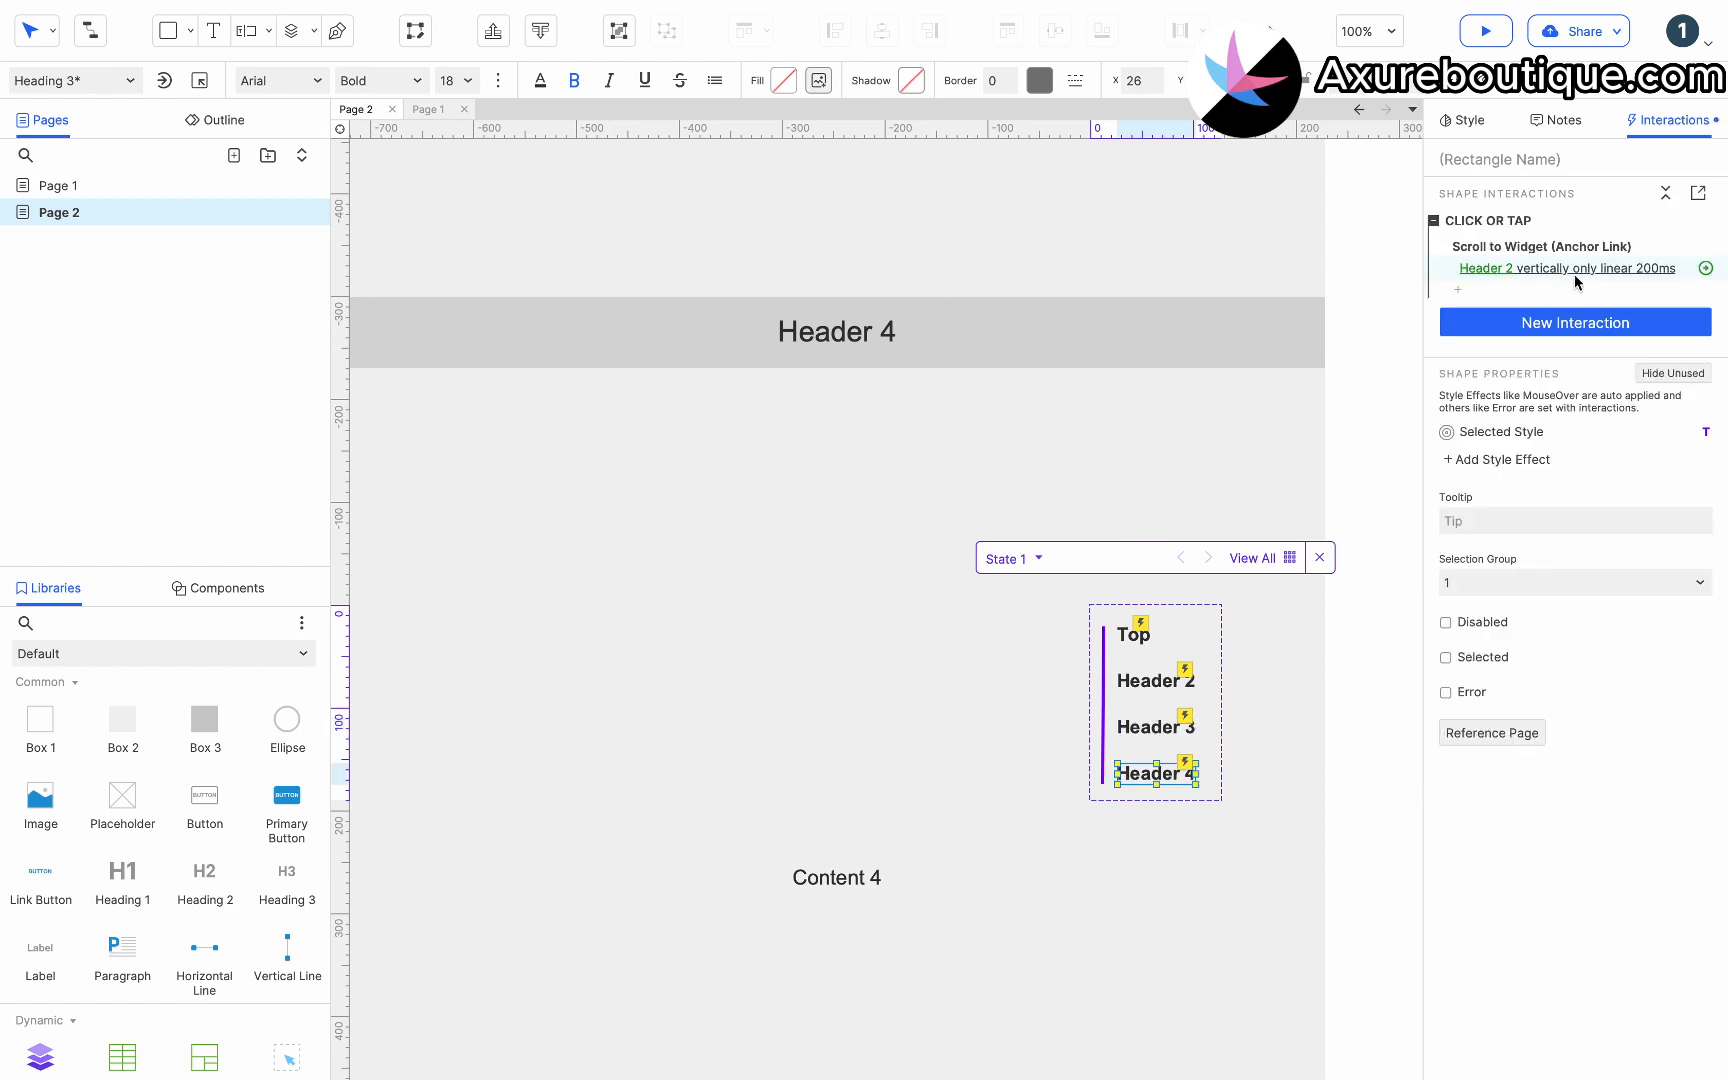
pyautogui.click(1545, 270)
pyautogui.click(1527, 322)
pyautogui.write('4')
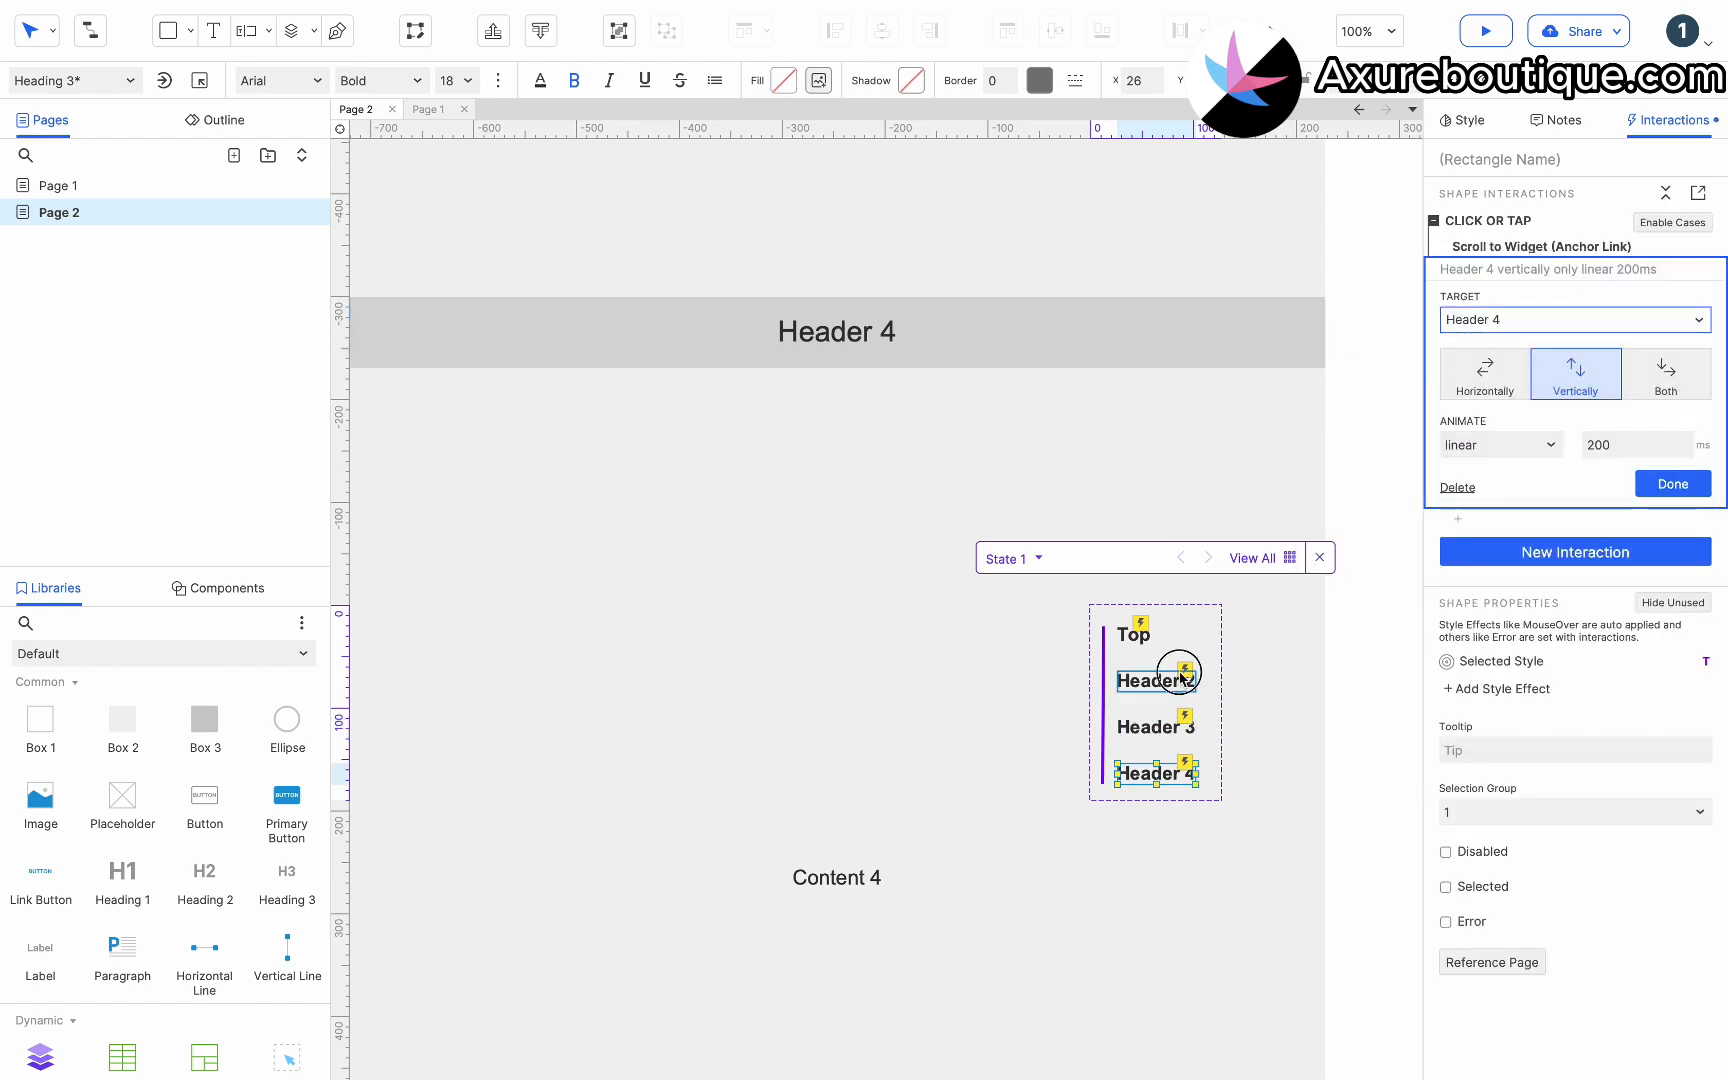
pyautogui.click(1542, 272)
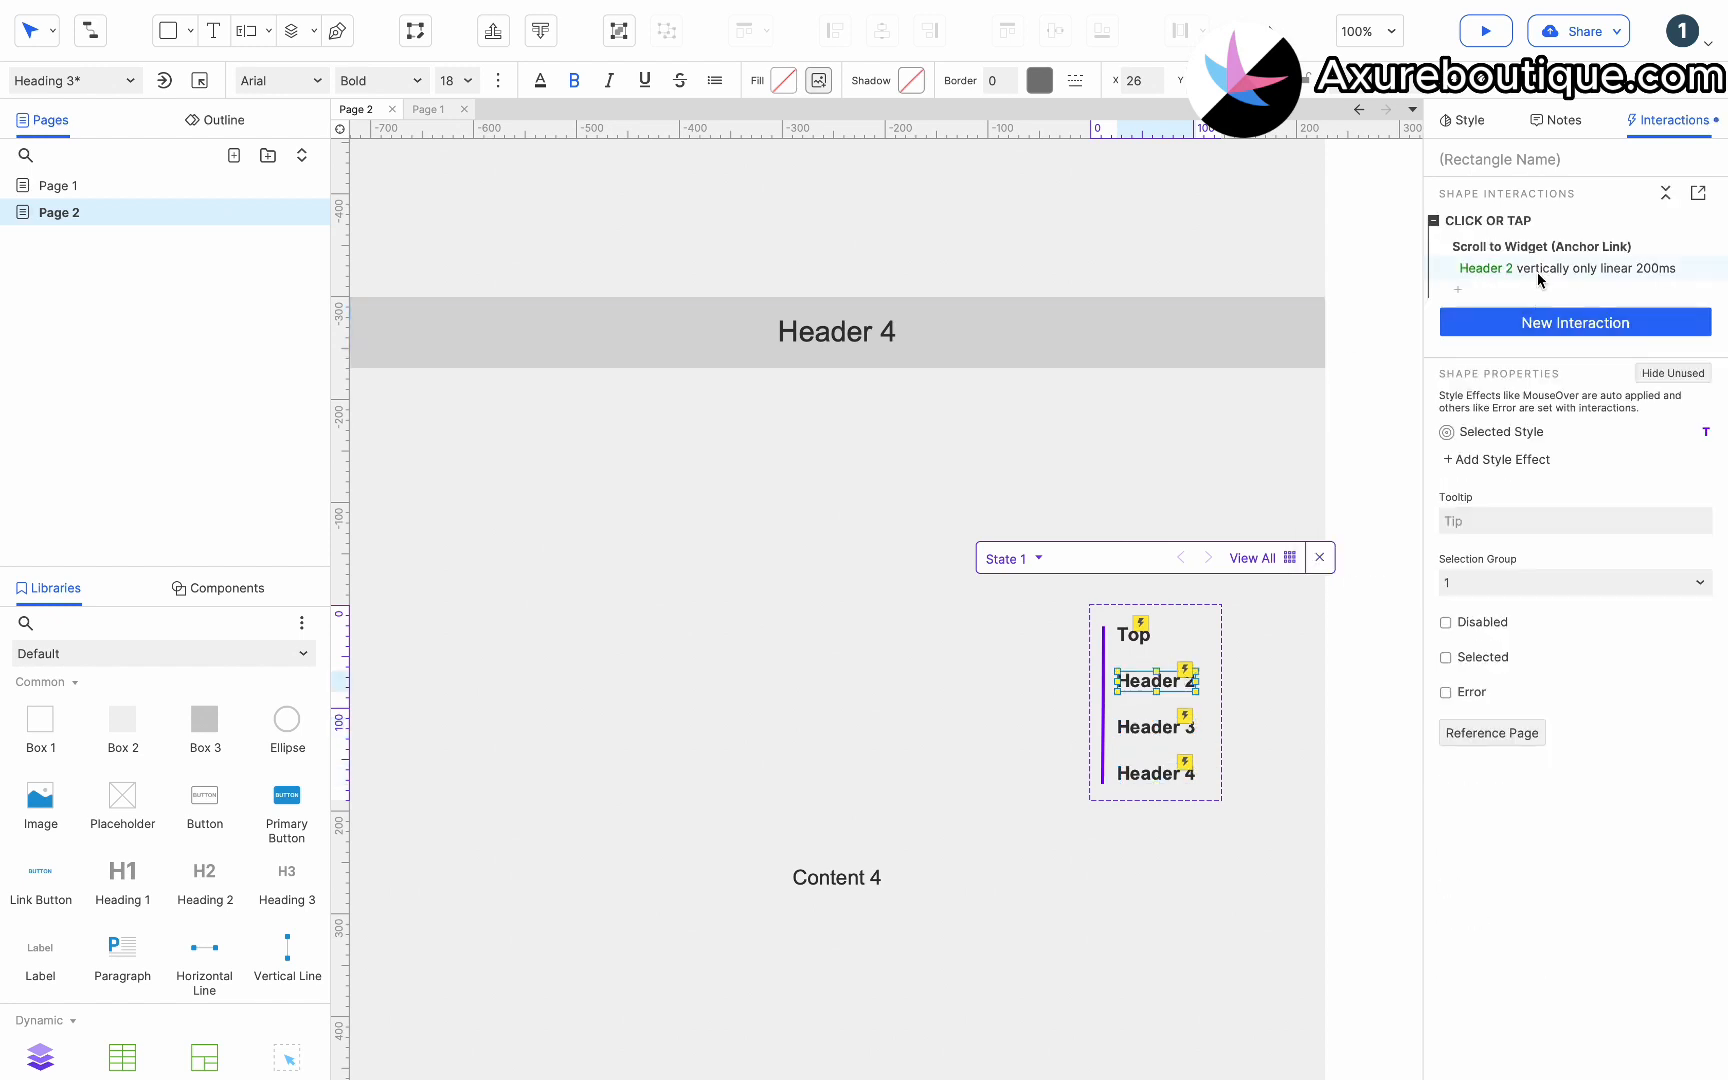
# Change the Header 2 menu item's scroll target to the Header 2 section bar on the page.
pyautogui.click(1542, 272)
pyautogui.click(1519, 322)
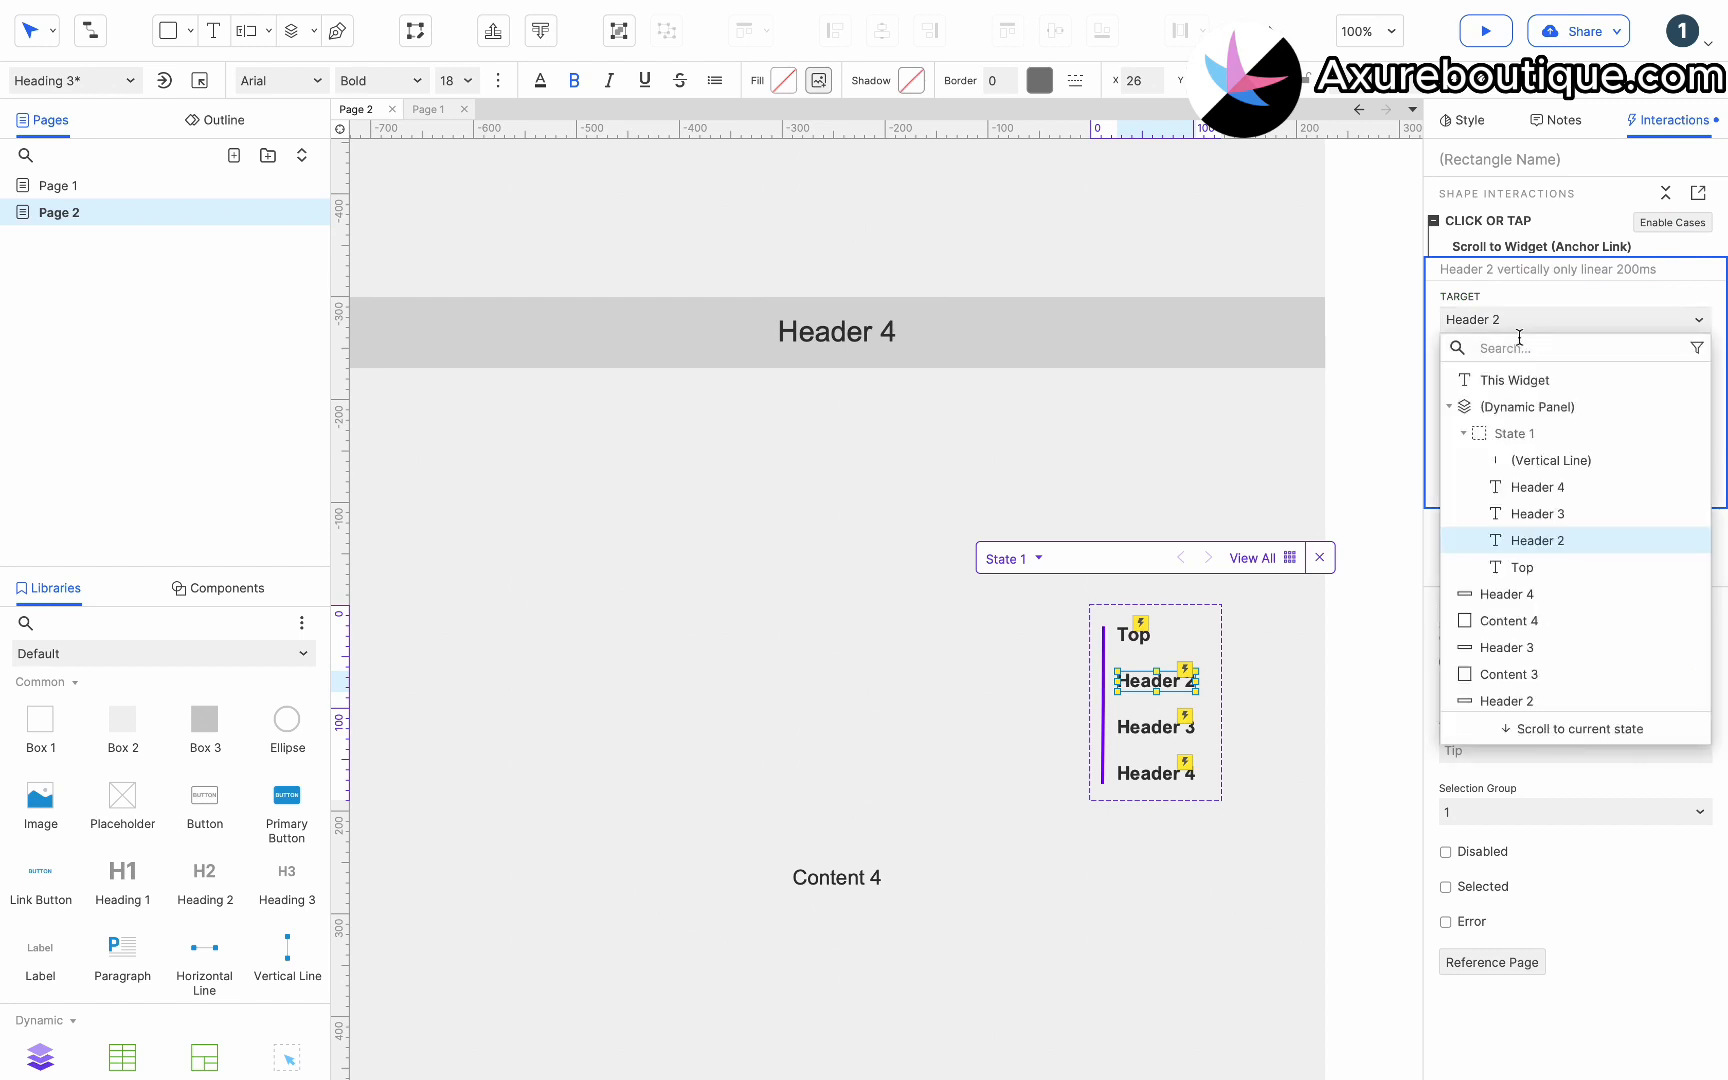
pyautogui.click(1505, 700)
pyautogui.click(1670, 486)
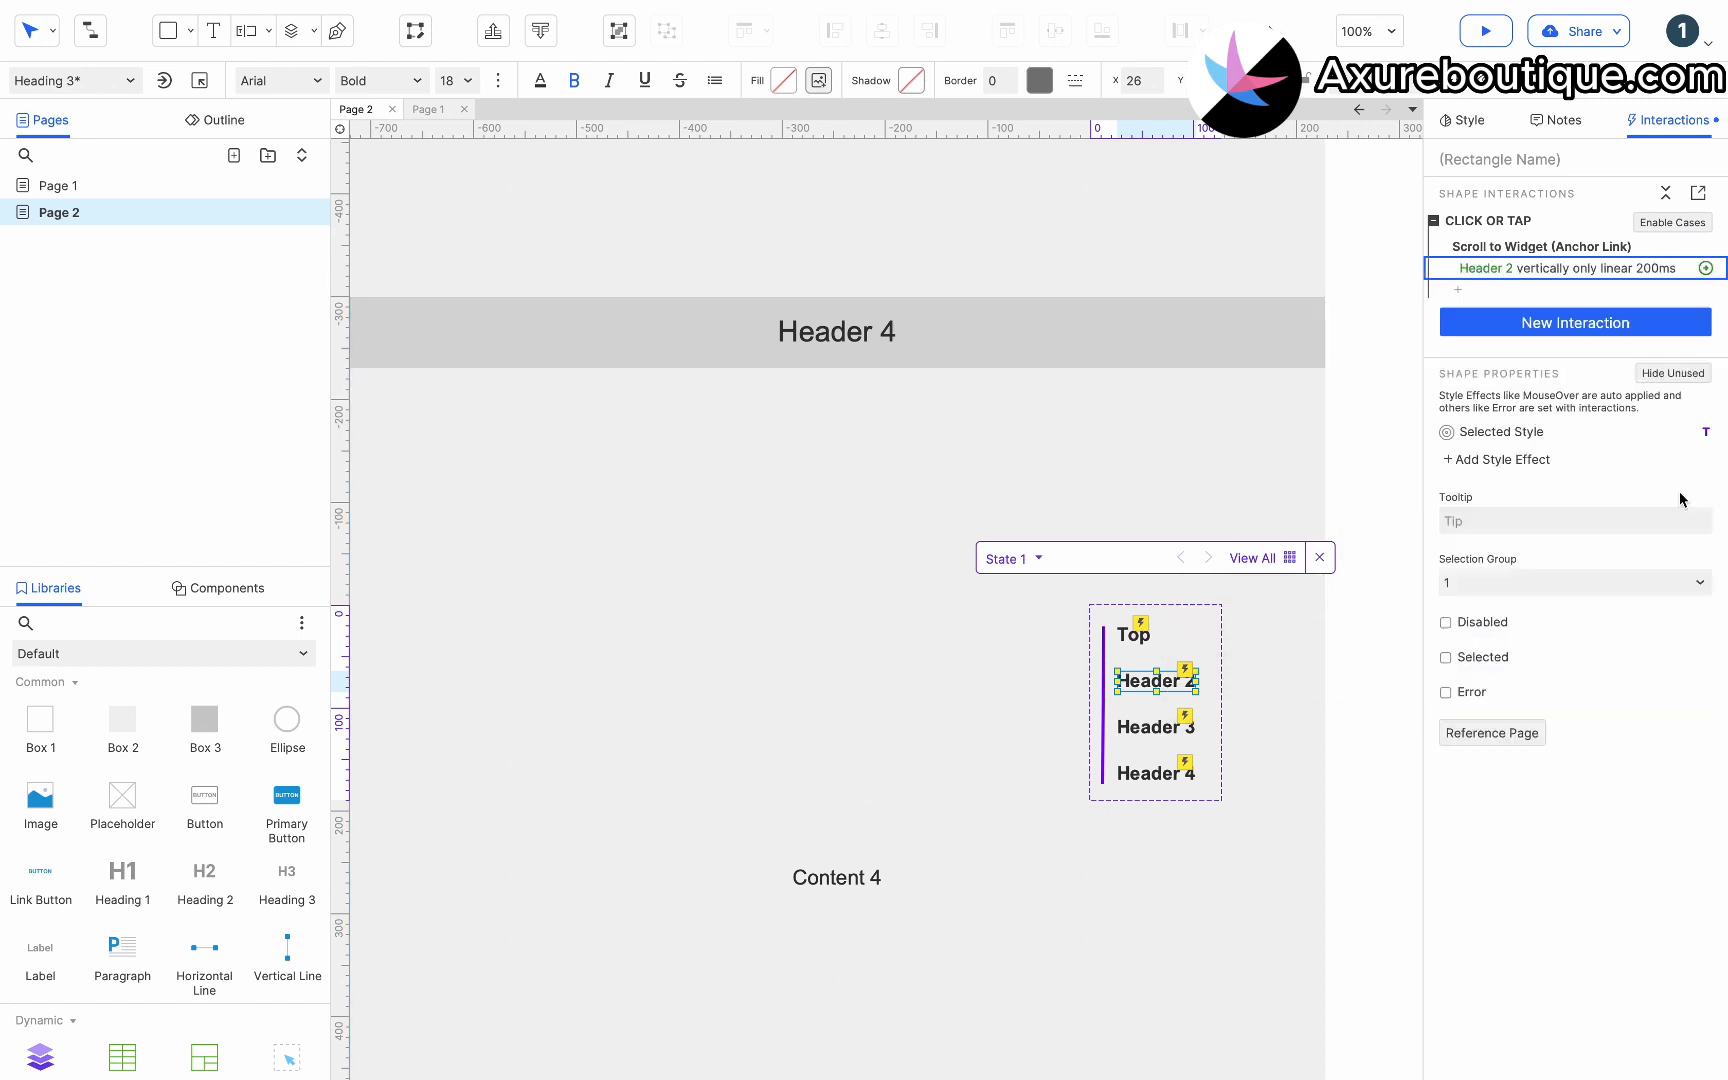
# Add a Window Scrolled page interaction and add a case to it.
pyautogui.click(1367, 570)
pyautogui.click(1367, 570)
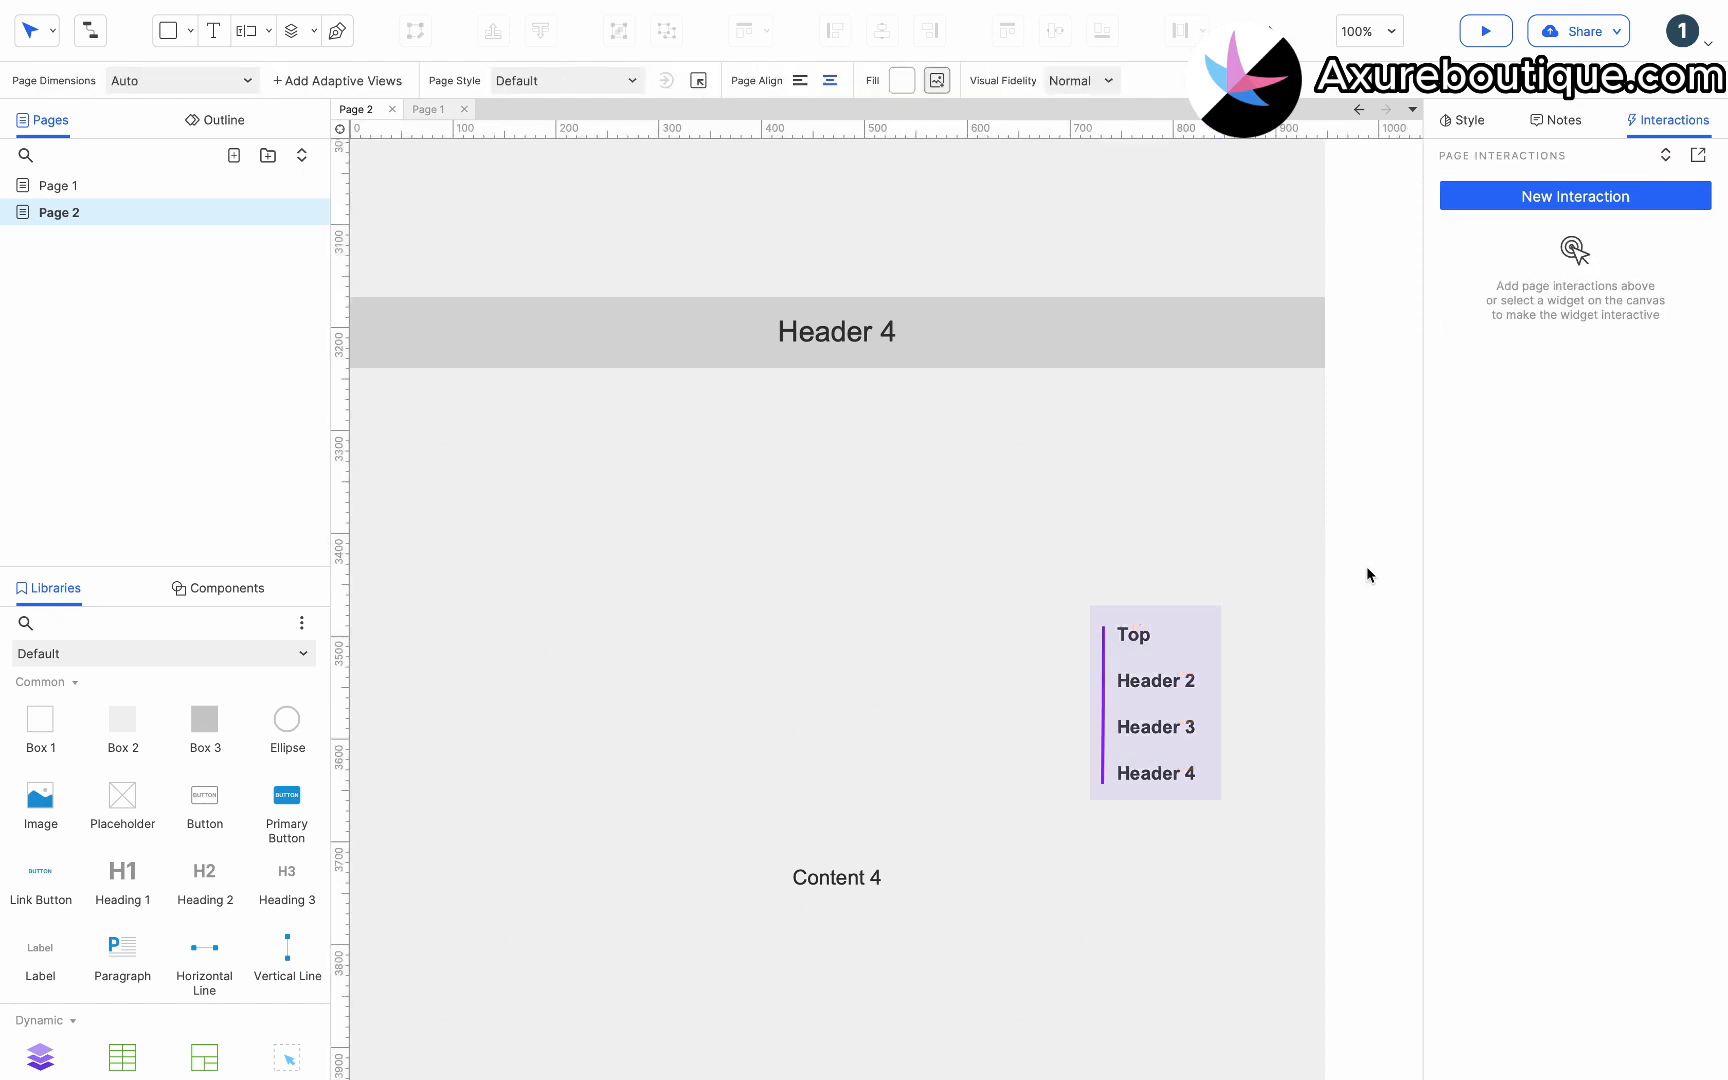
pyautogui.click(1543, 196)
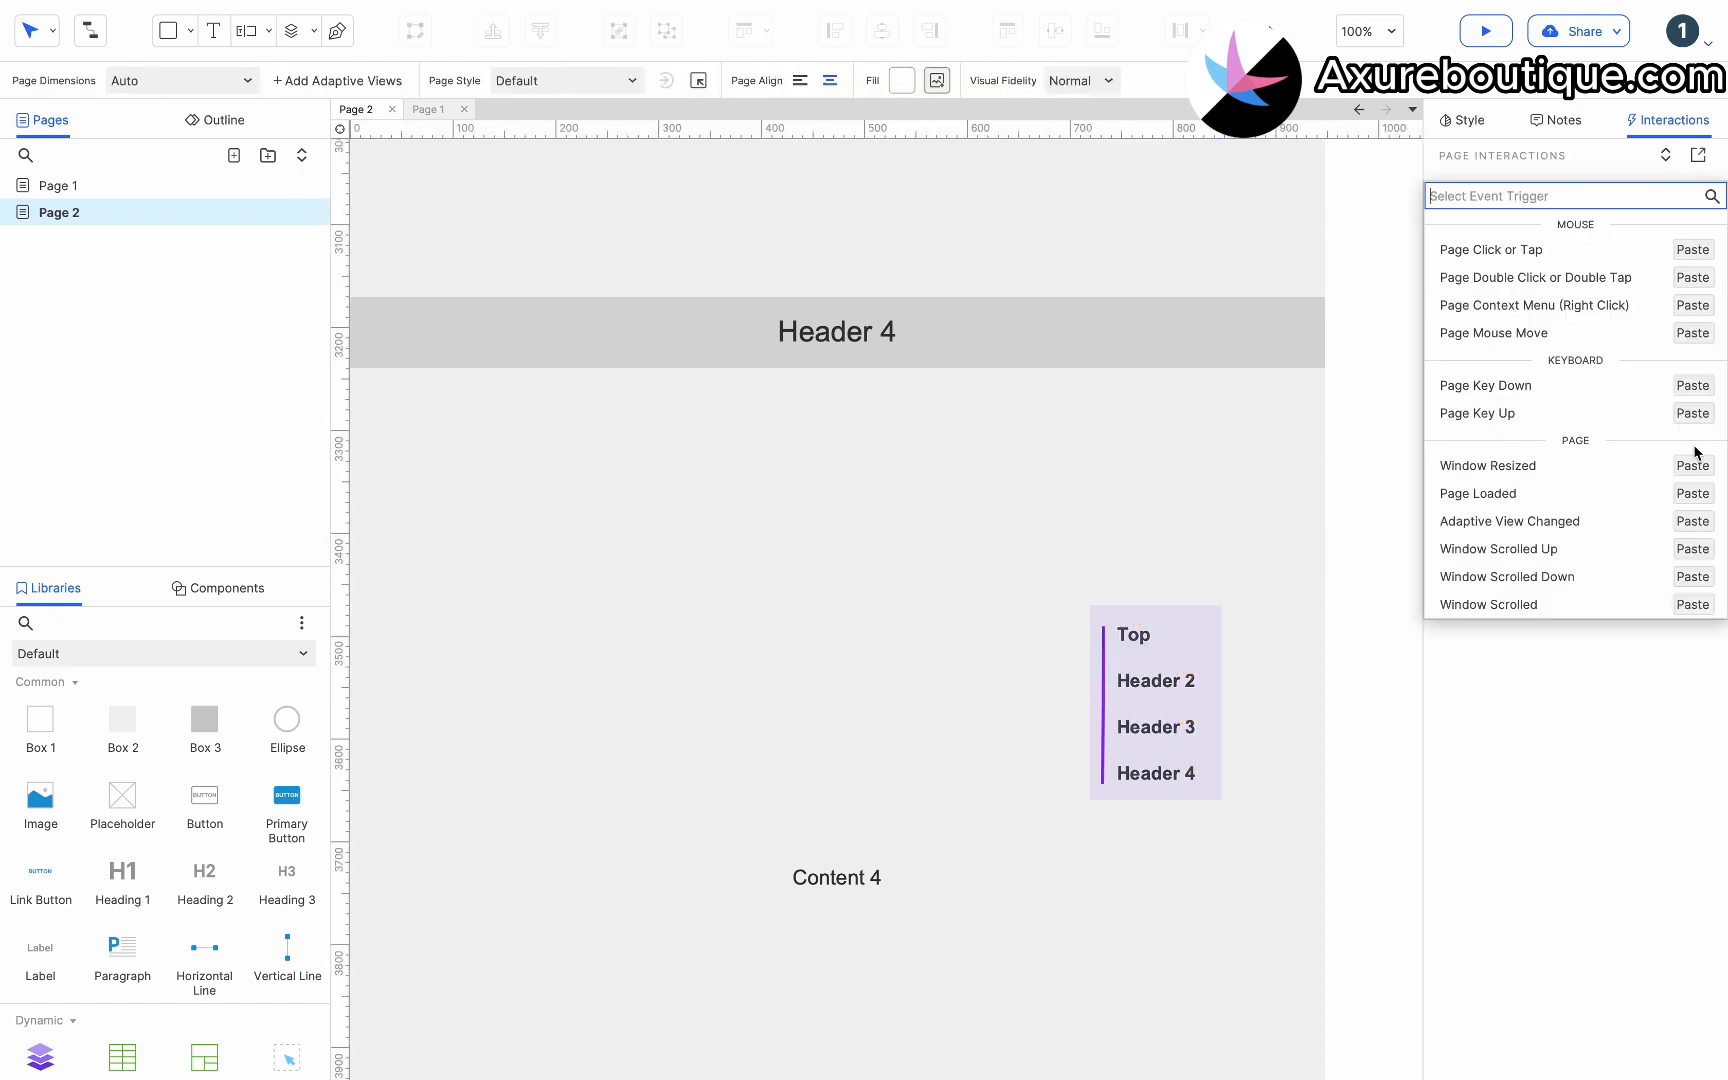
pyautogui.click(1606, 604)
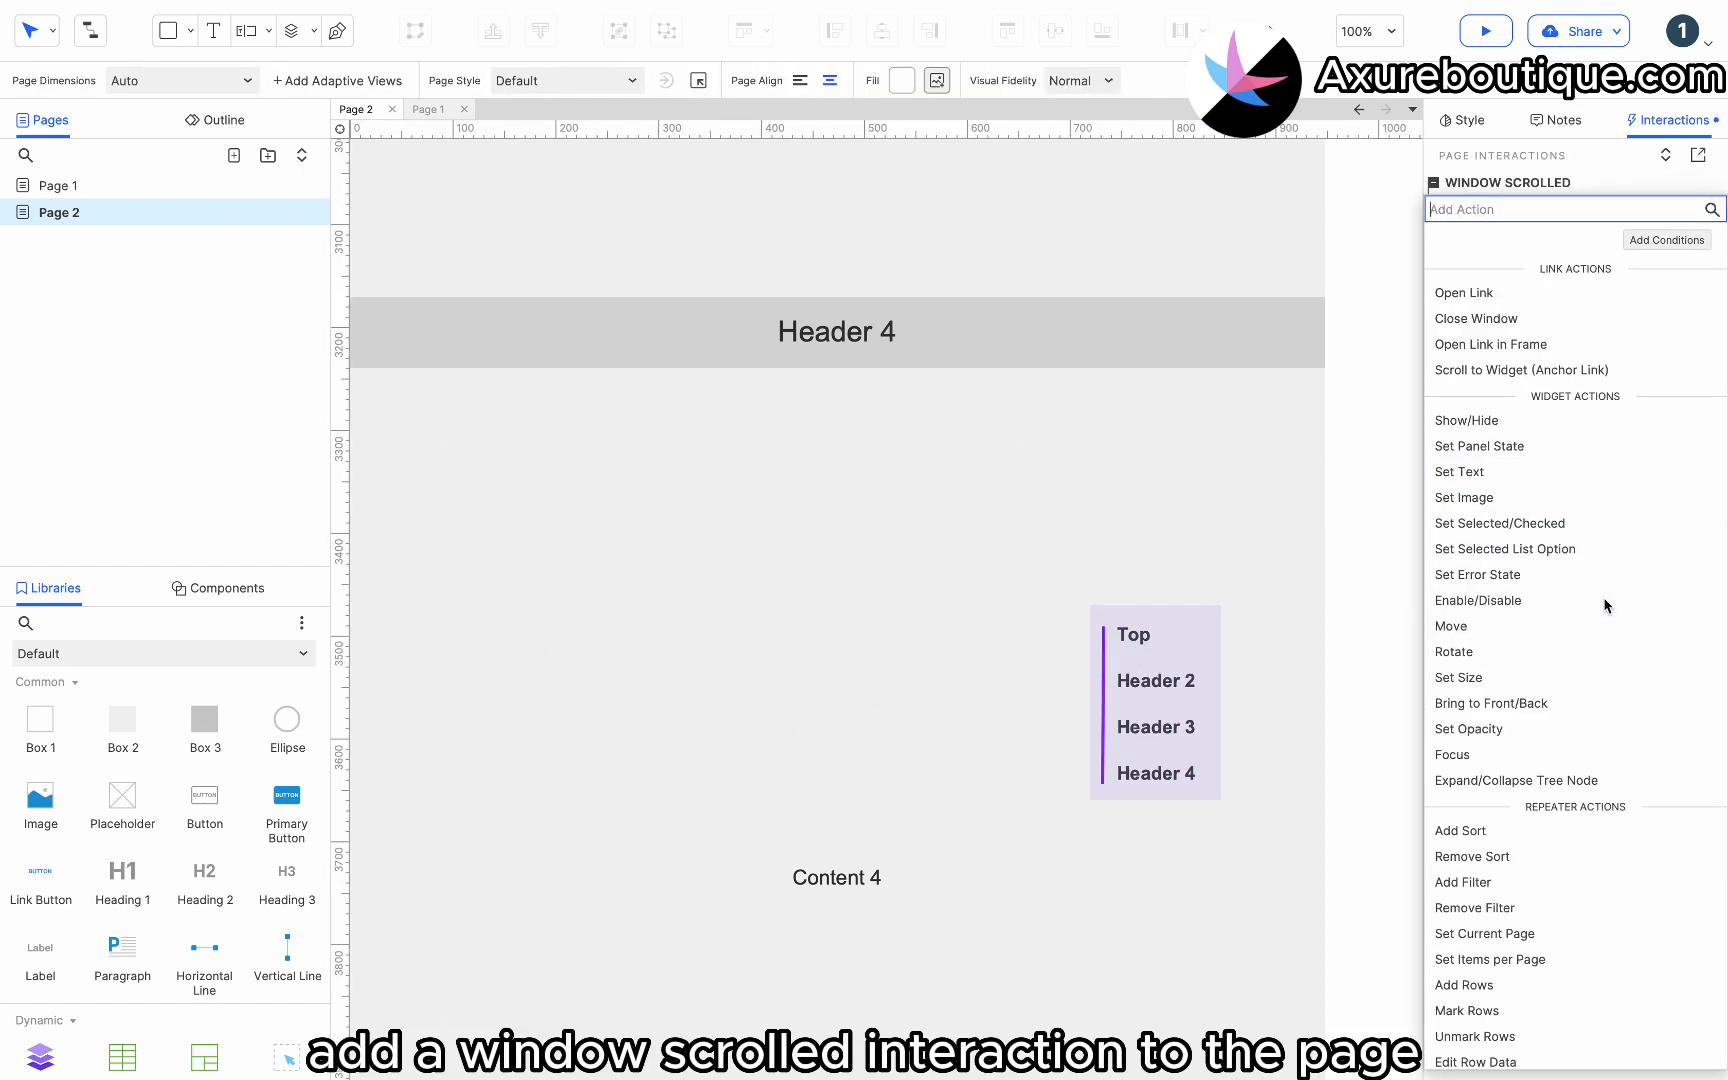
pyautogui.click(1580, 175)
pyautogui.click(1664, 185)
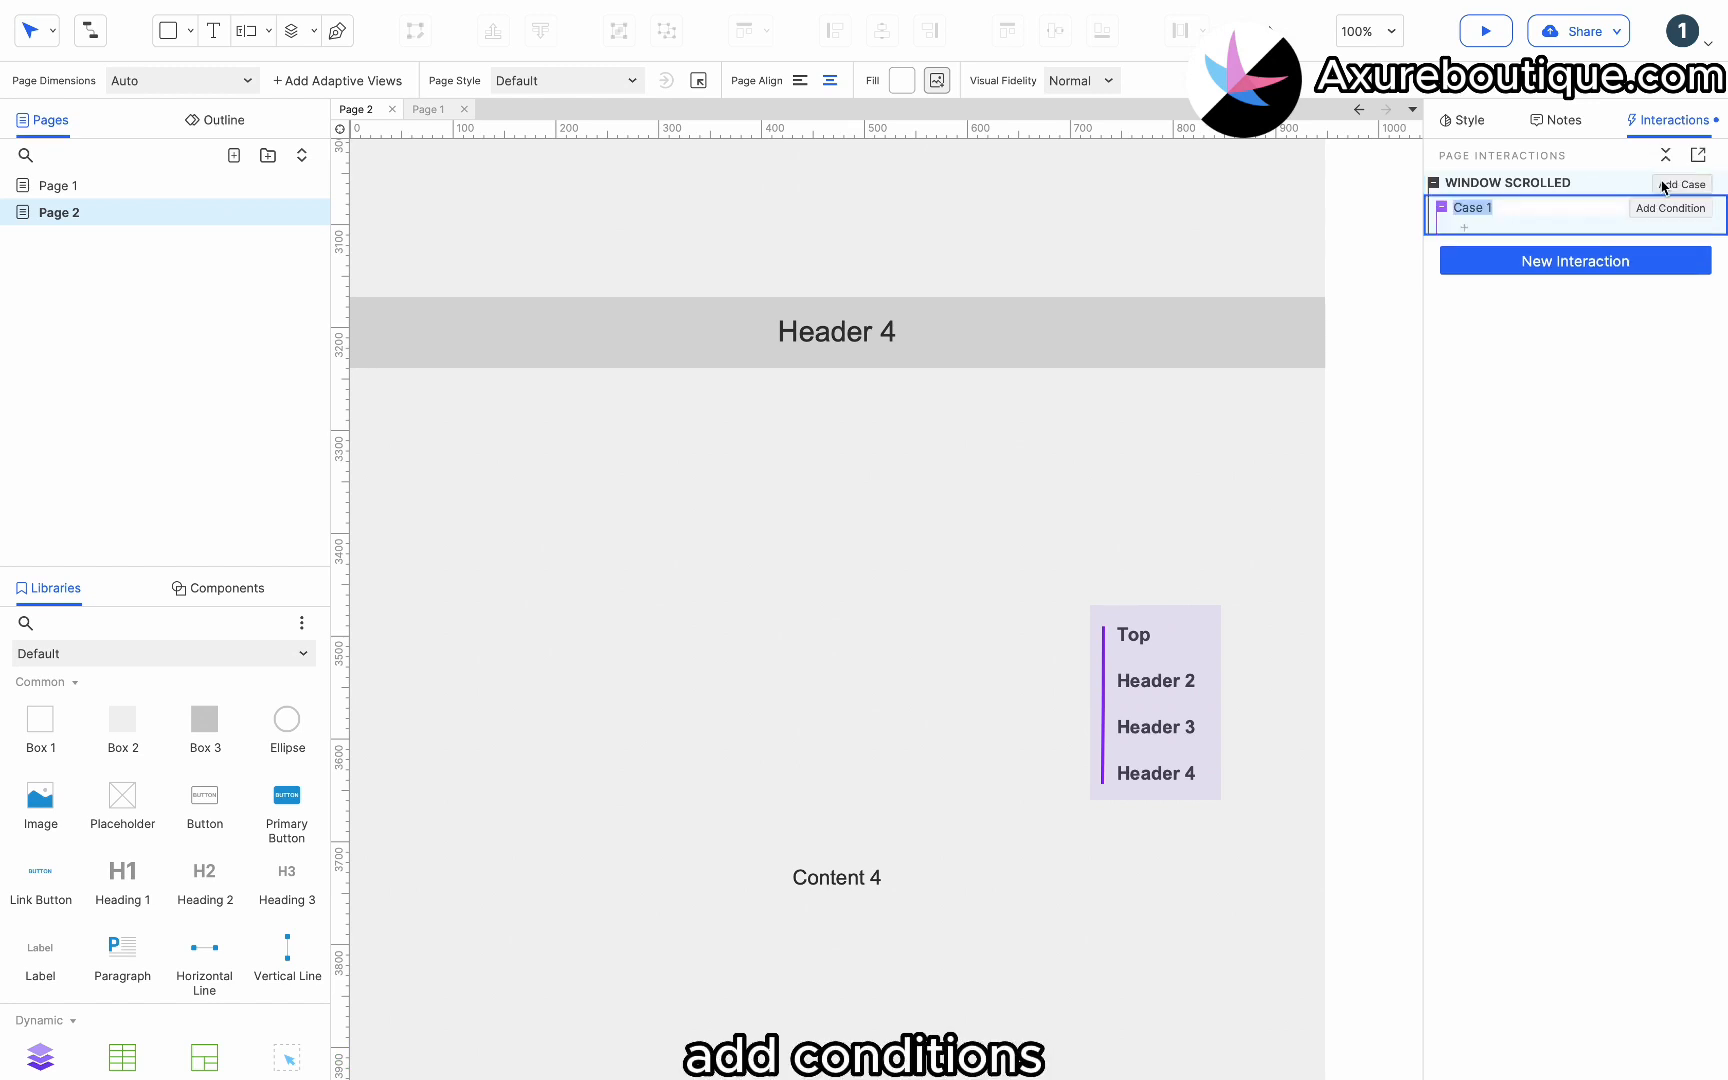
# Add a text value condition to the case whose first value is [[Window.scrollY]].
pyautogui.click(1658, 210)
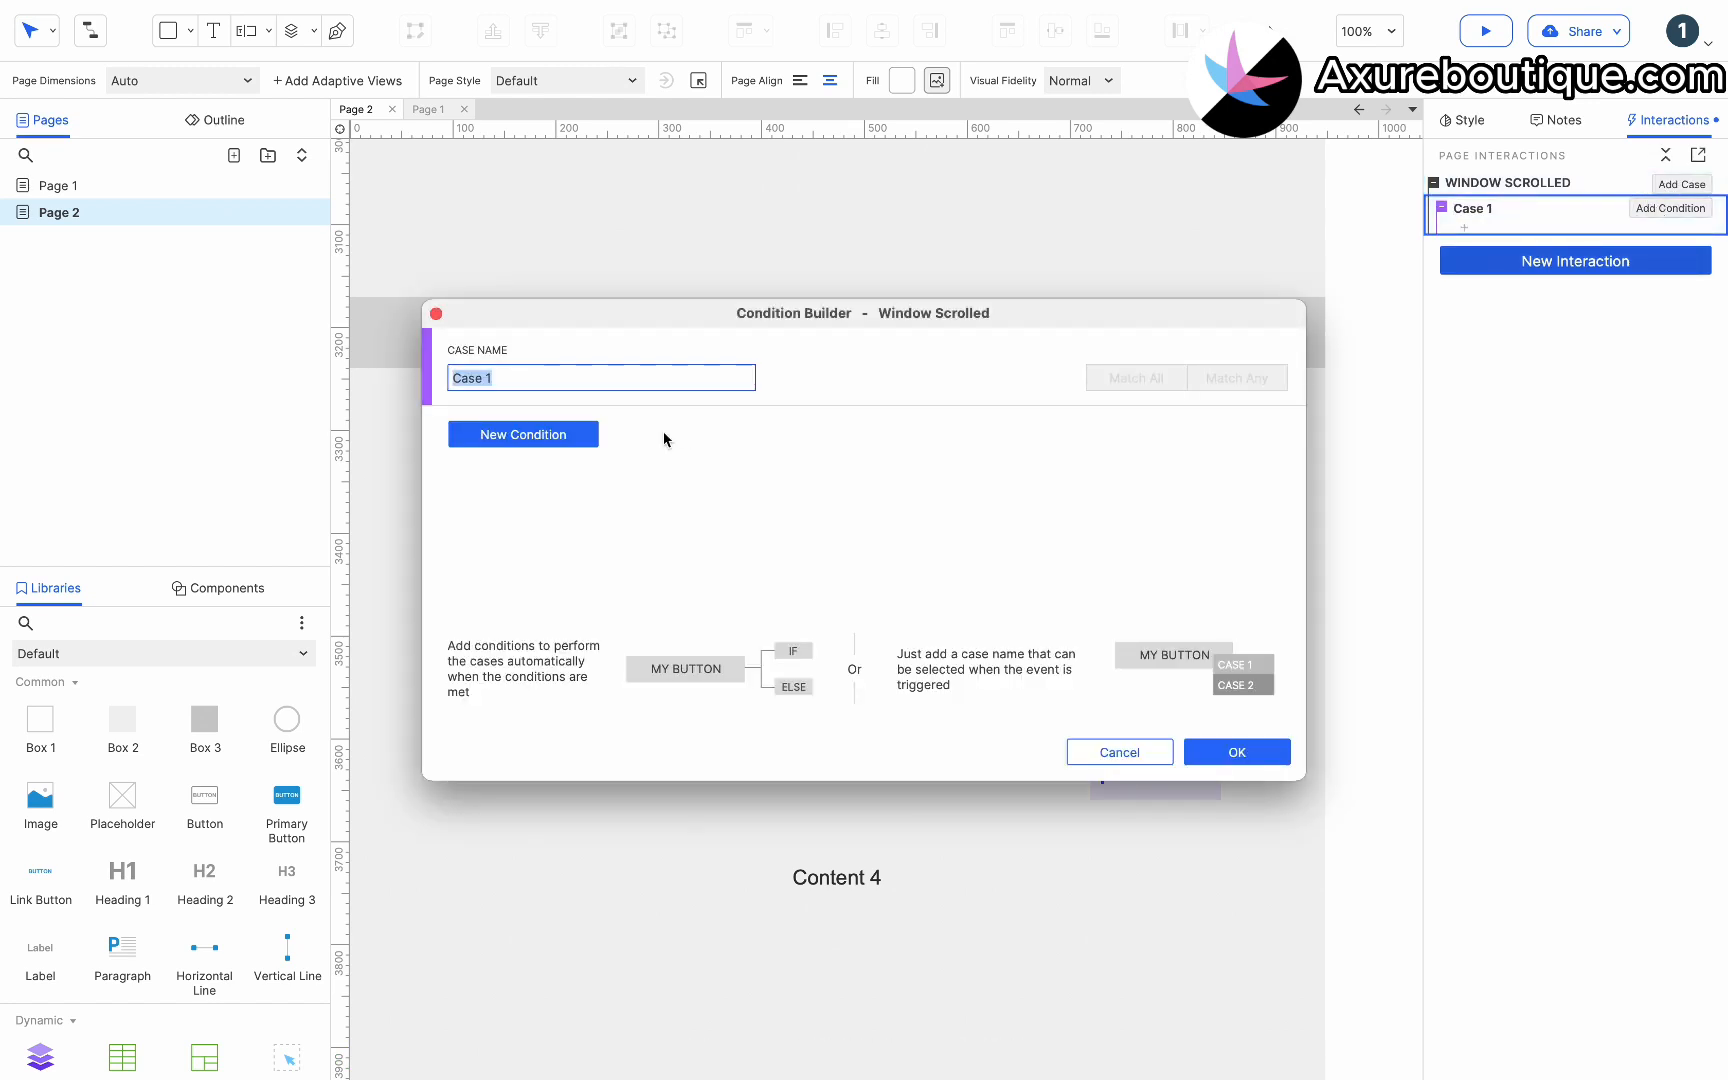
pyautogui.click(528, 437)
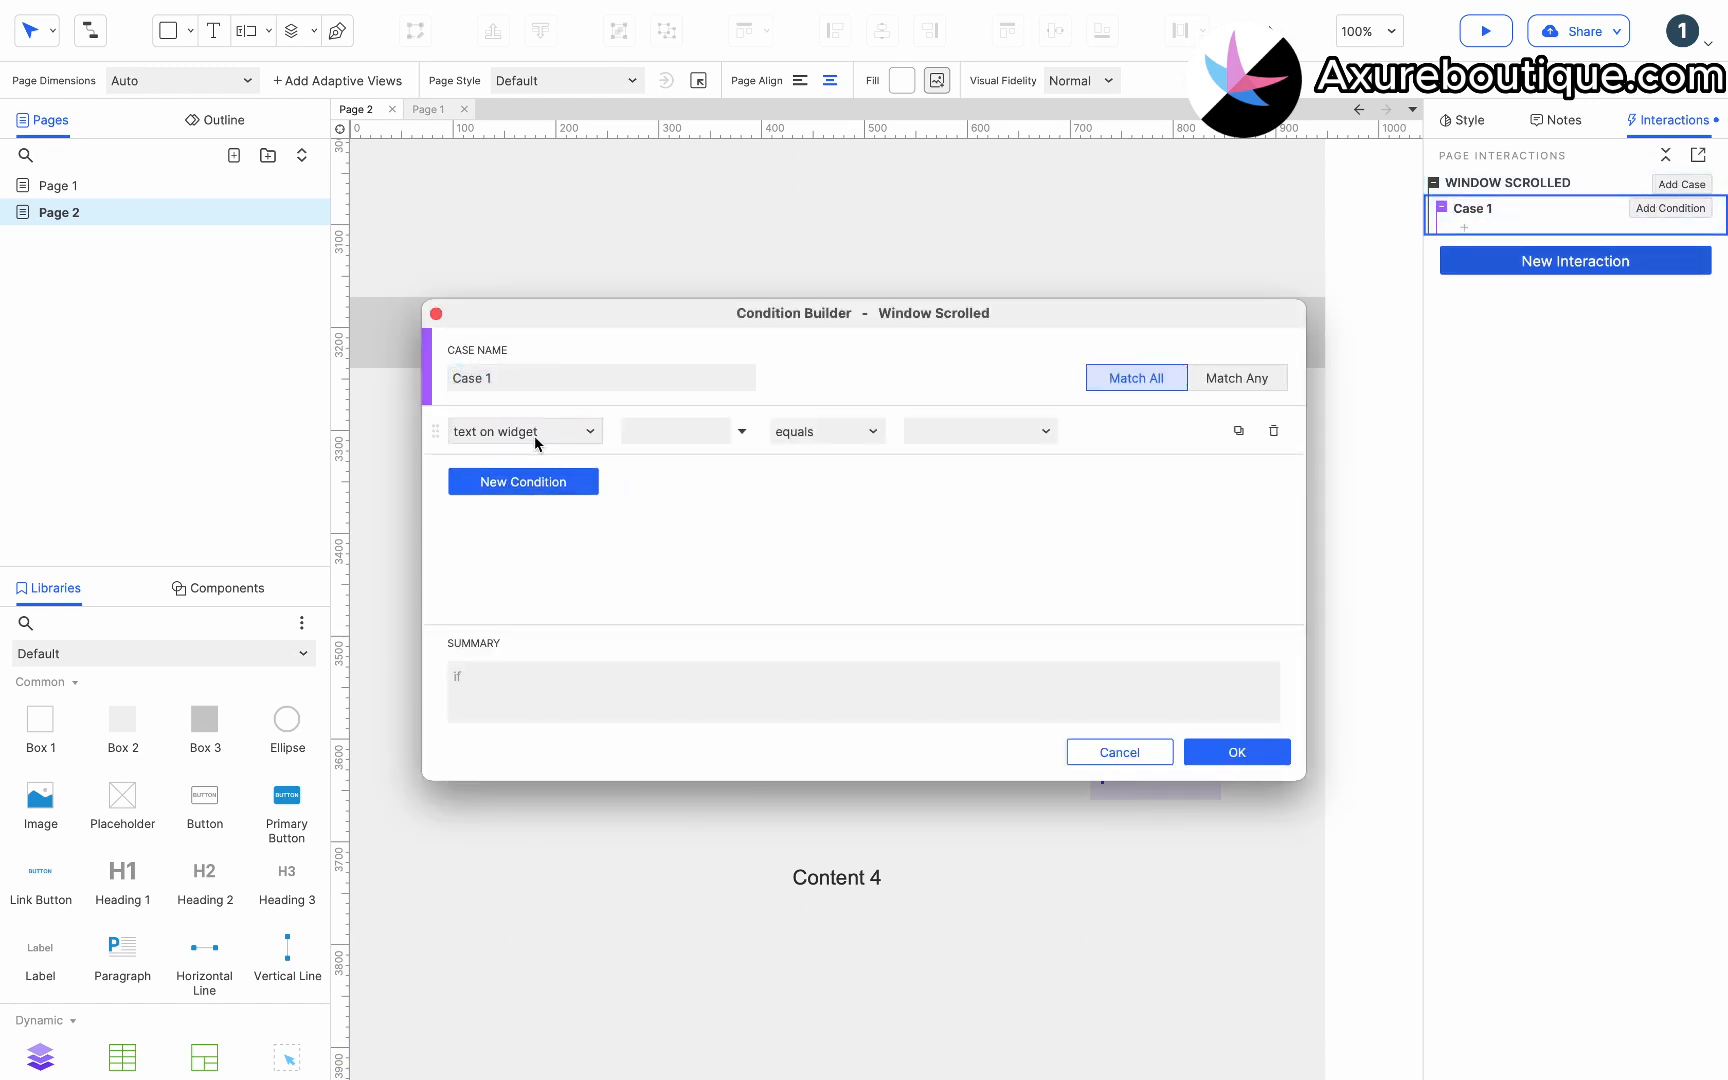
pyautogui.click(535, 436)
pyautogui.click(528, 459)
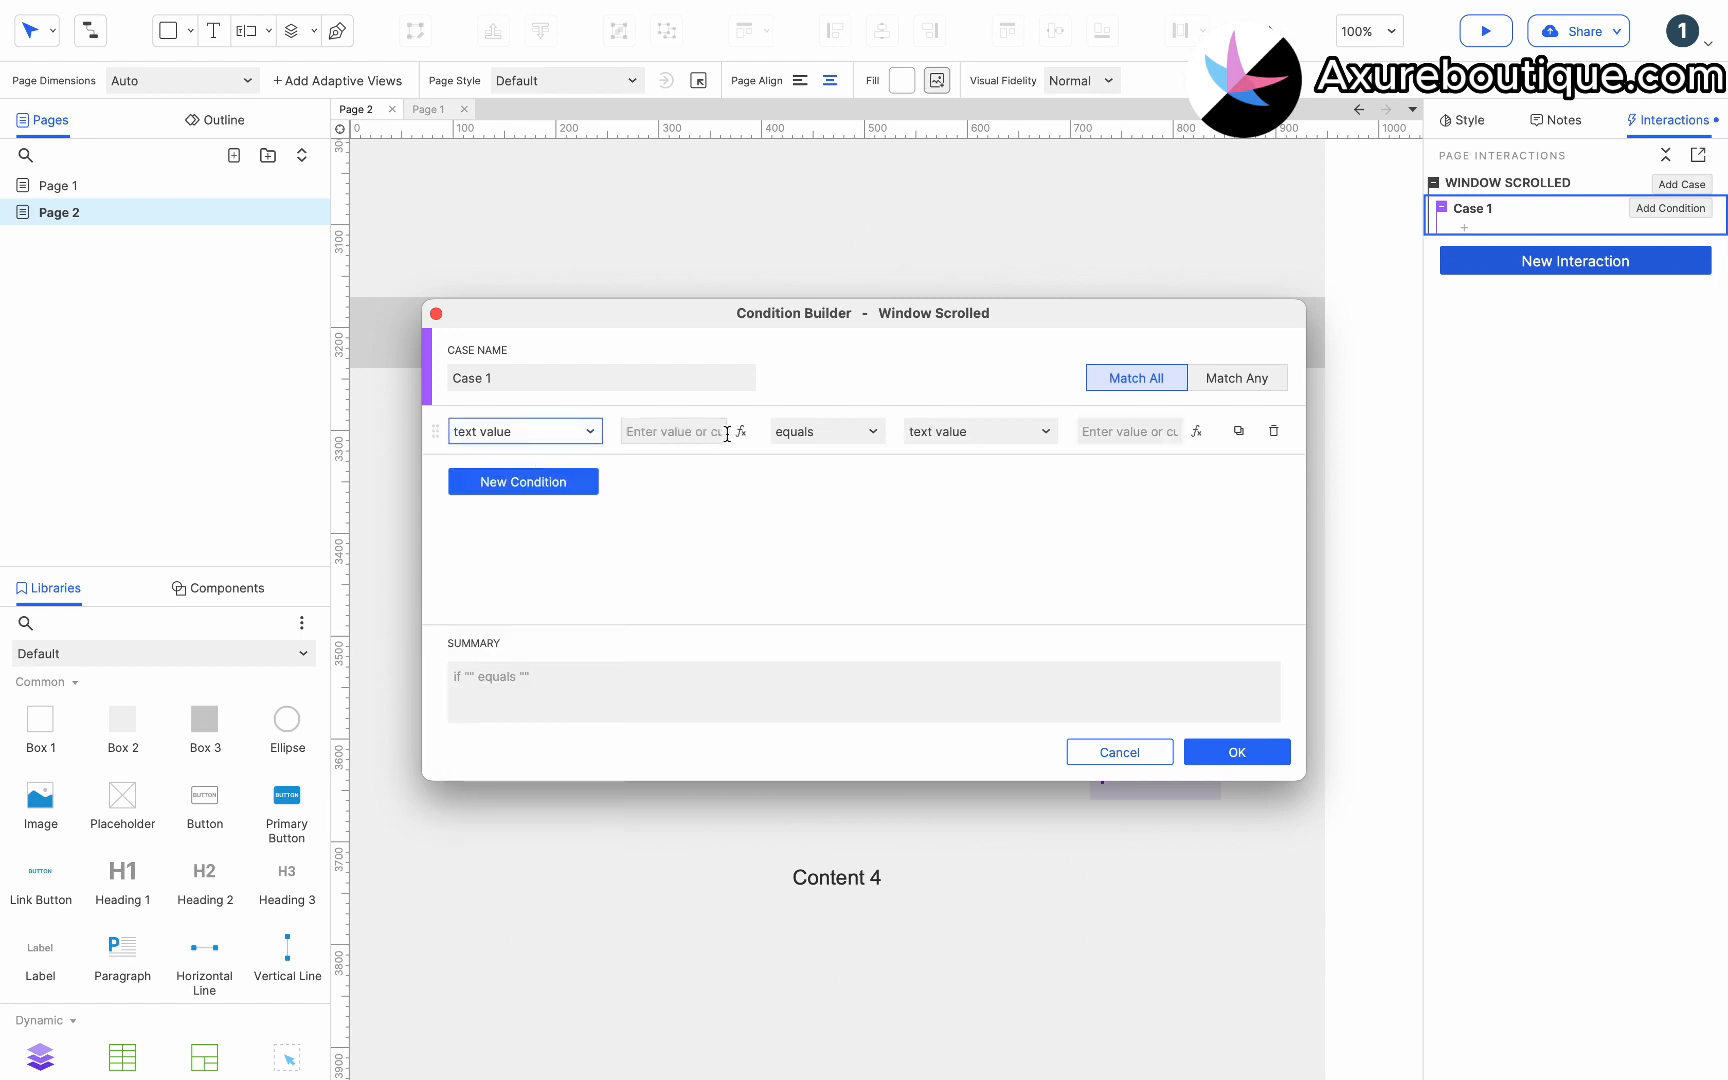
pyautogui.click(740, 431)
pyautogui.click(621, 408)
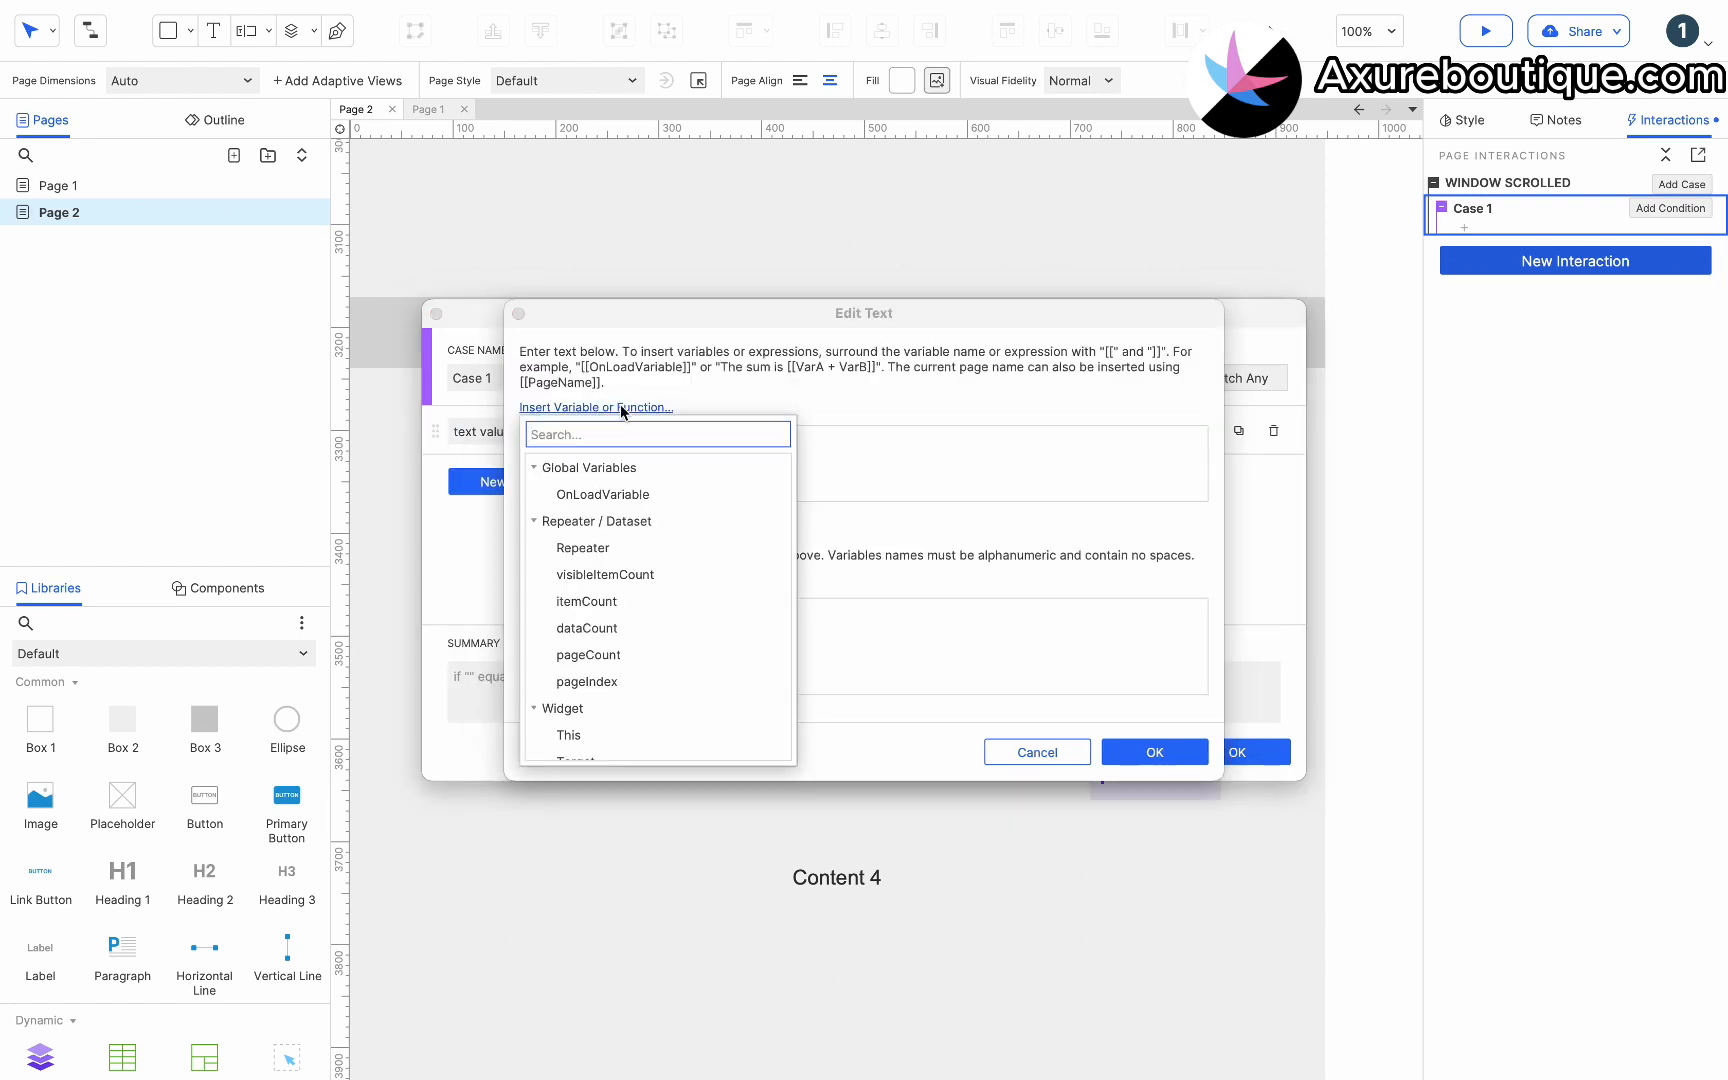
pyautogui.write('sc')
pyautogui.click(622, 599)
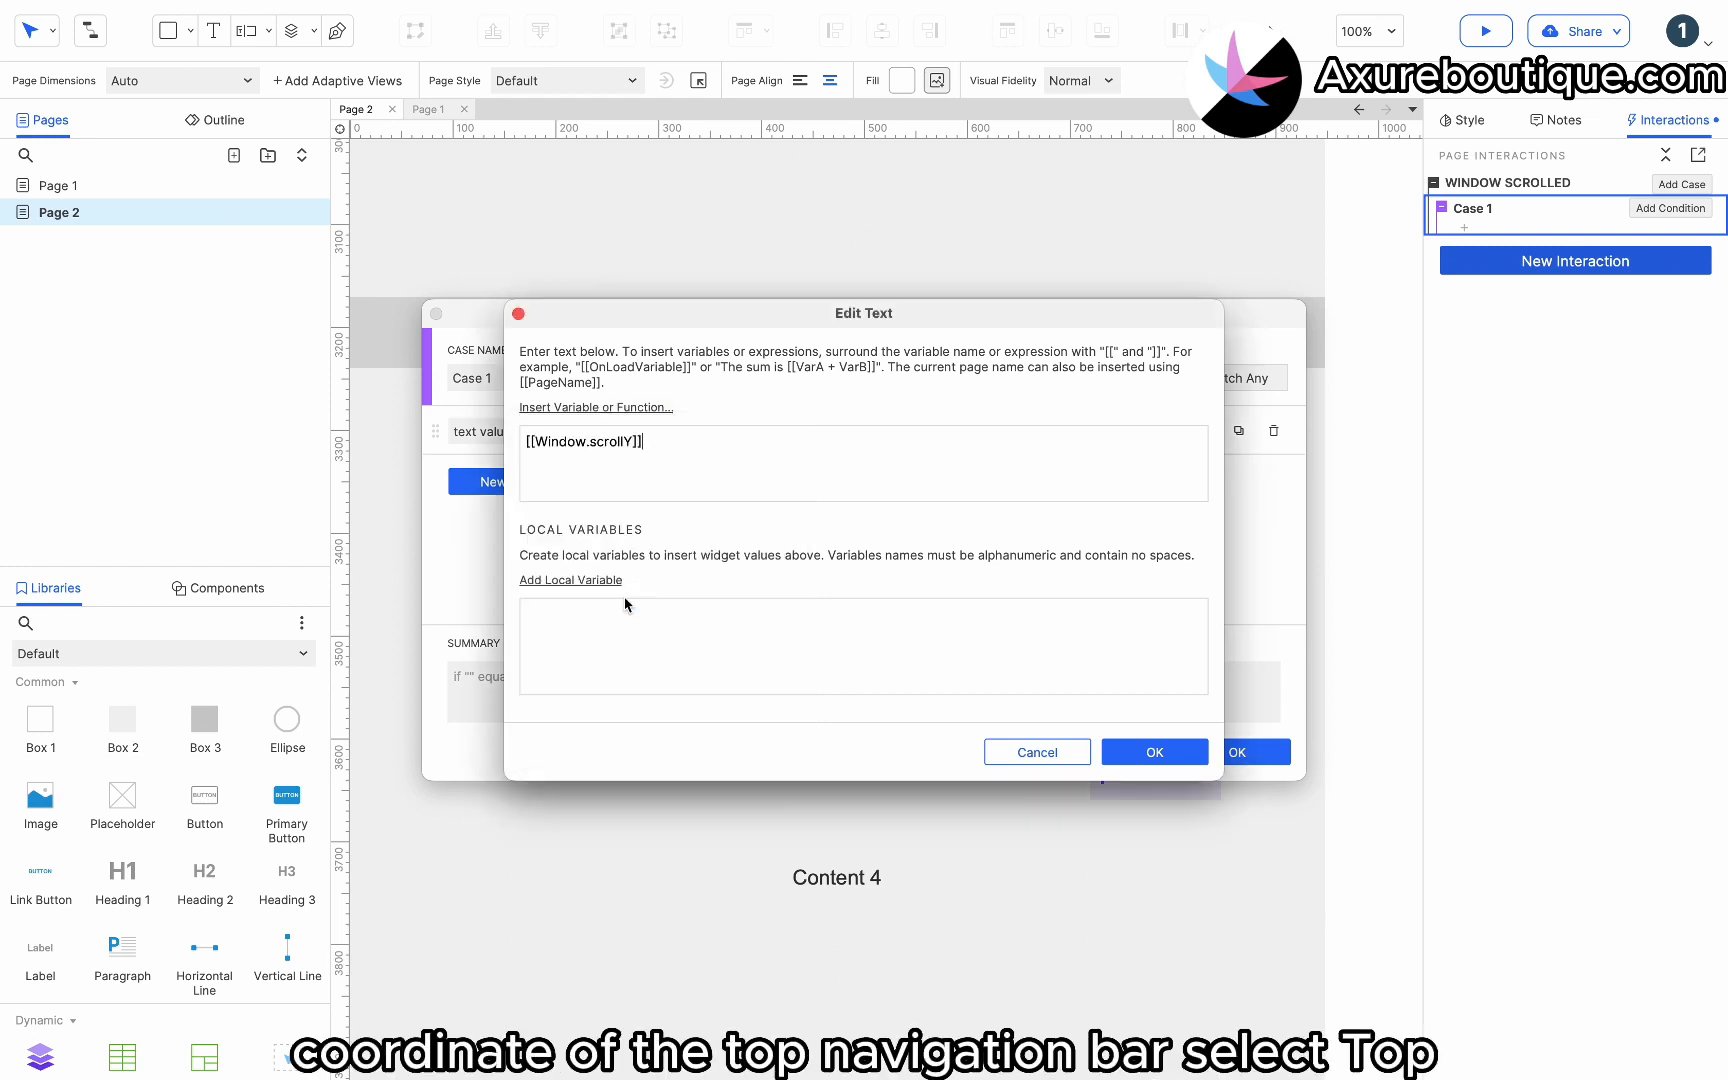
pyautogui.click(1154, 752)
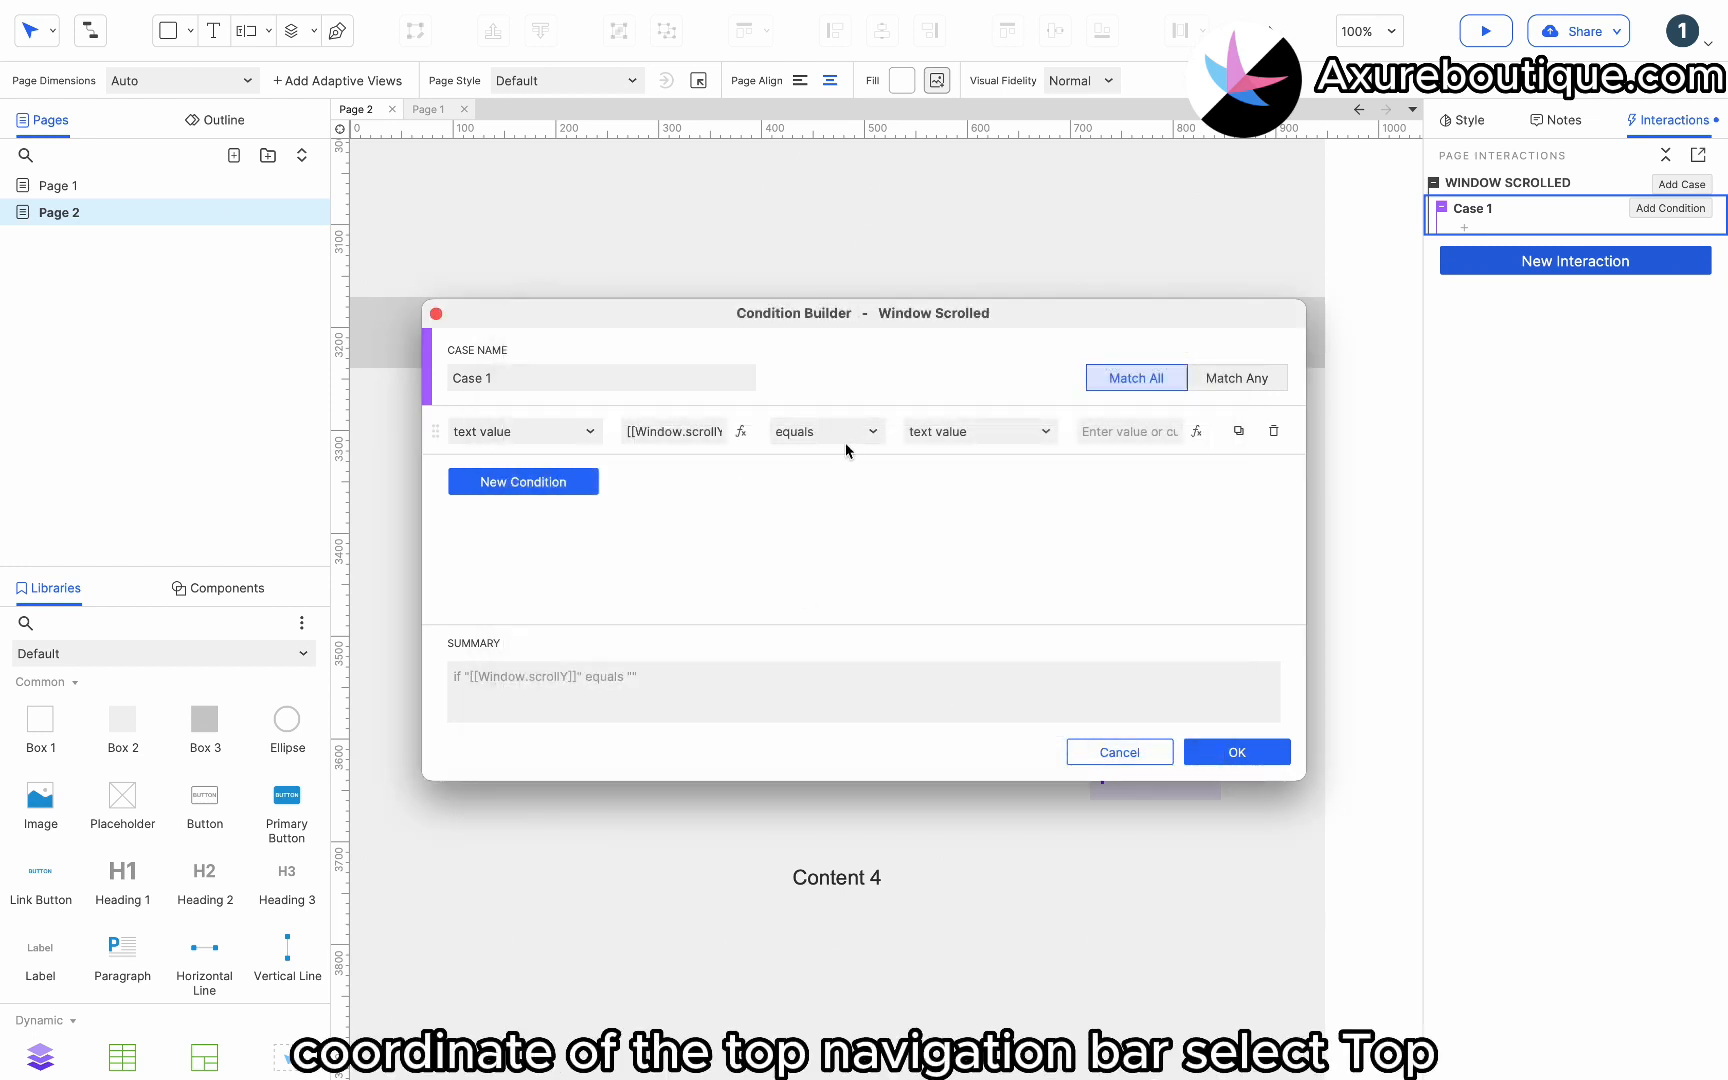
# Set the condition operator to is less than and add local variable LVAR1 referencing the Header 2 section bar widget.
pyautogui.click(851, 440)
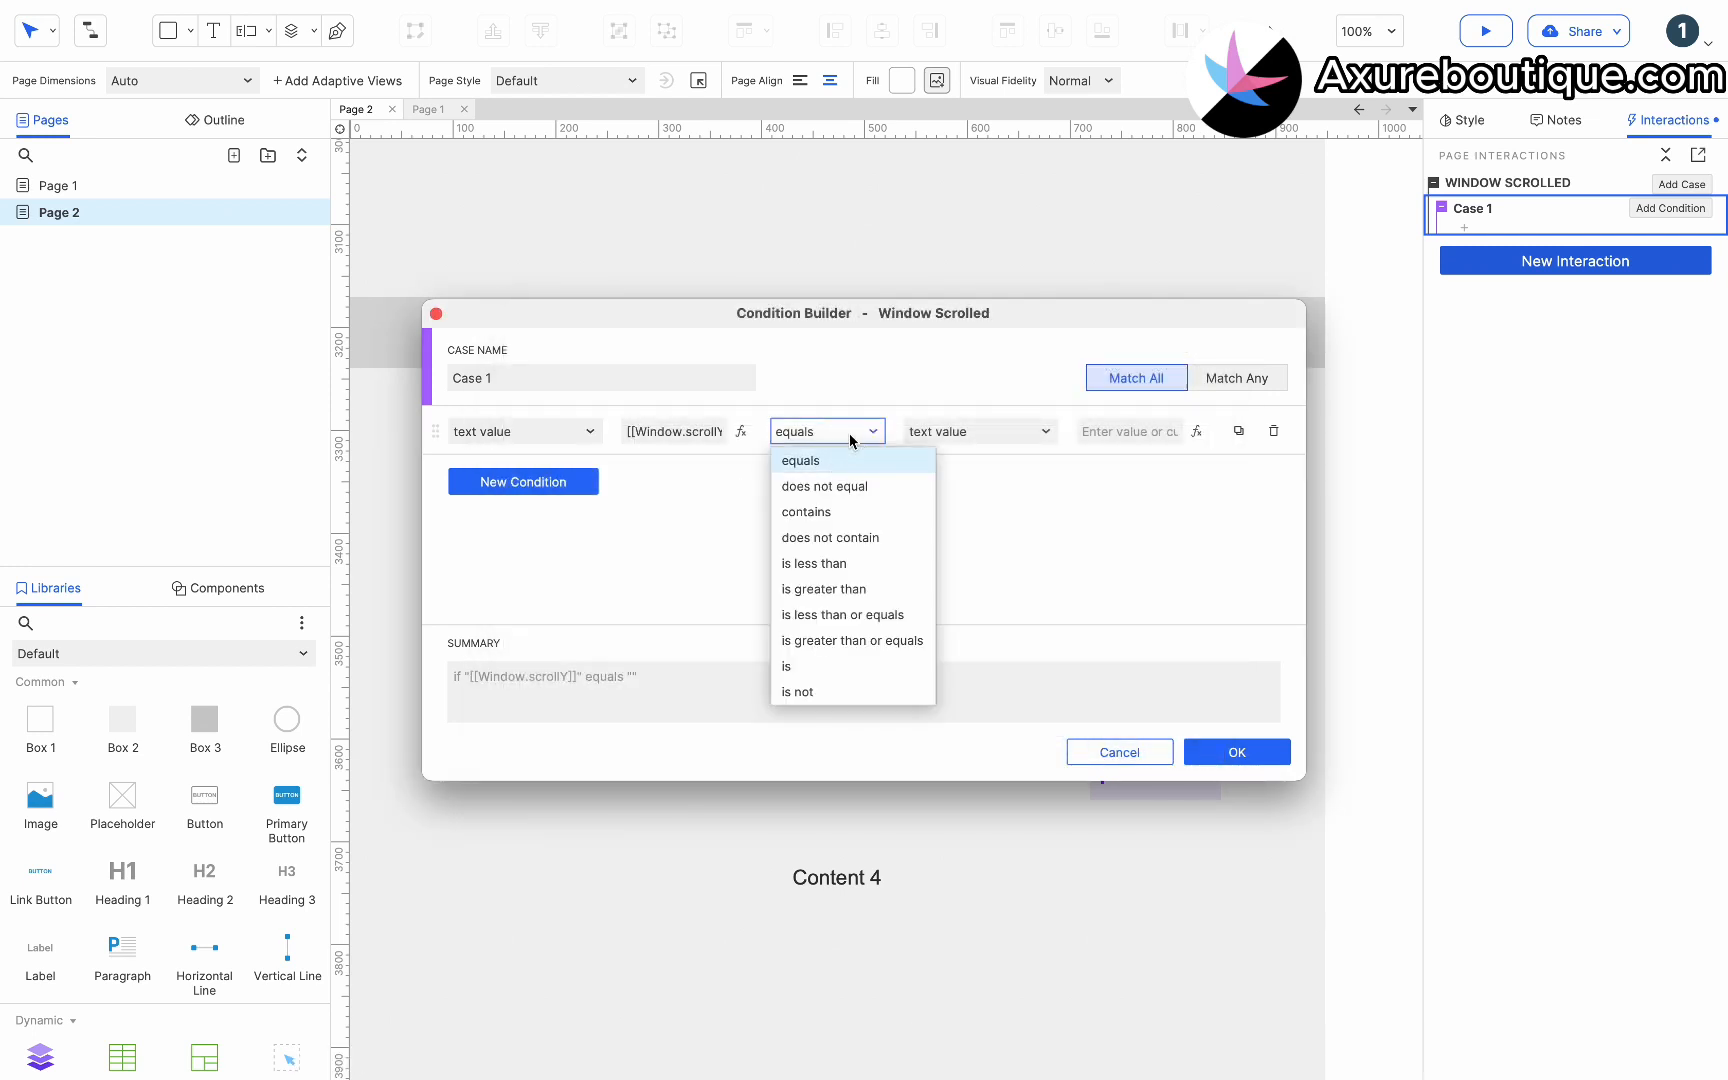
pyautogui.click(834, 562)
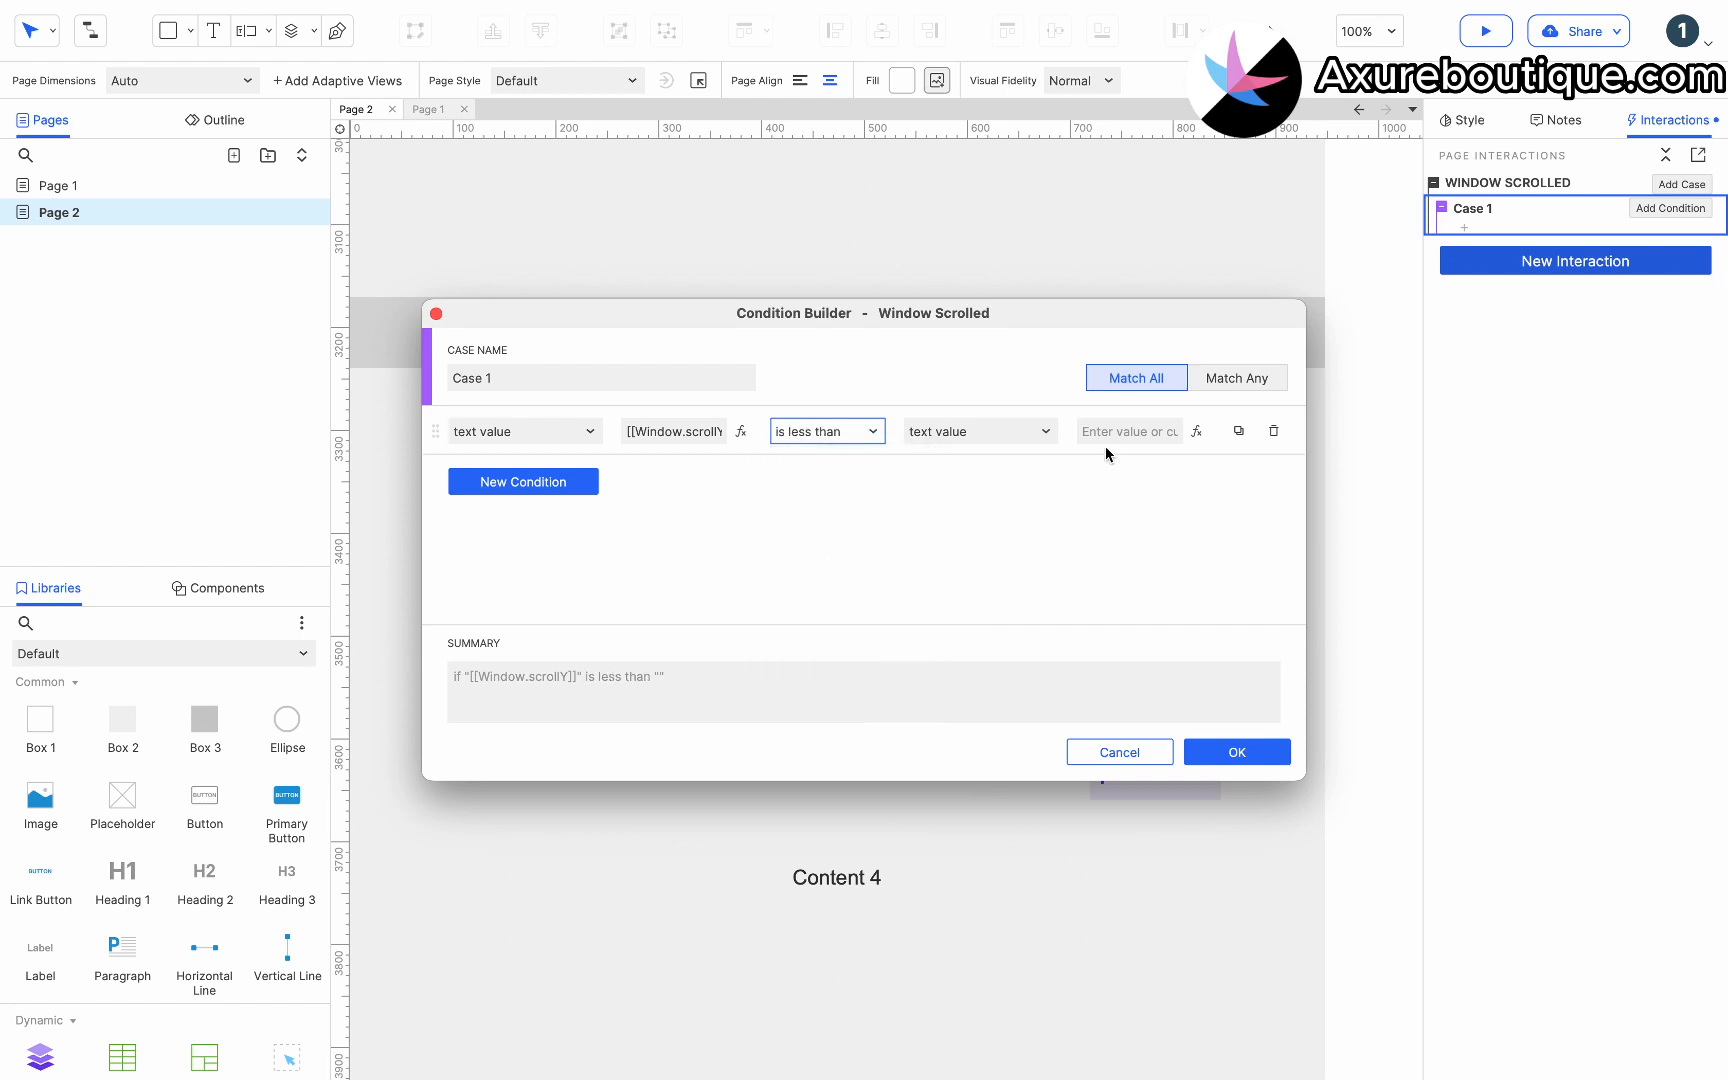
pyautogui.click(1196, 432)
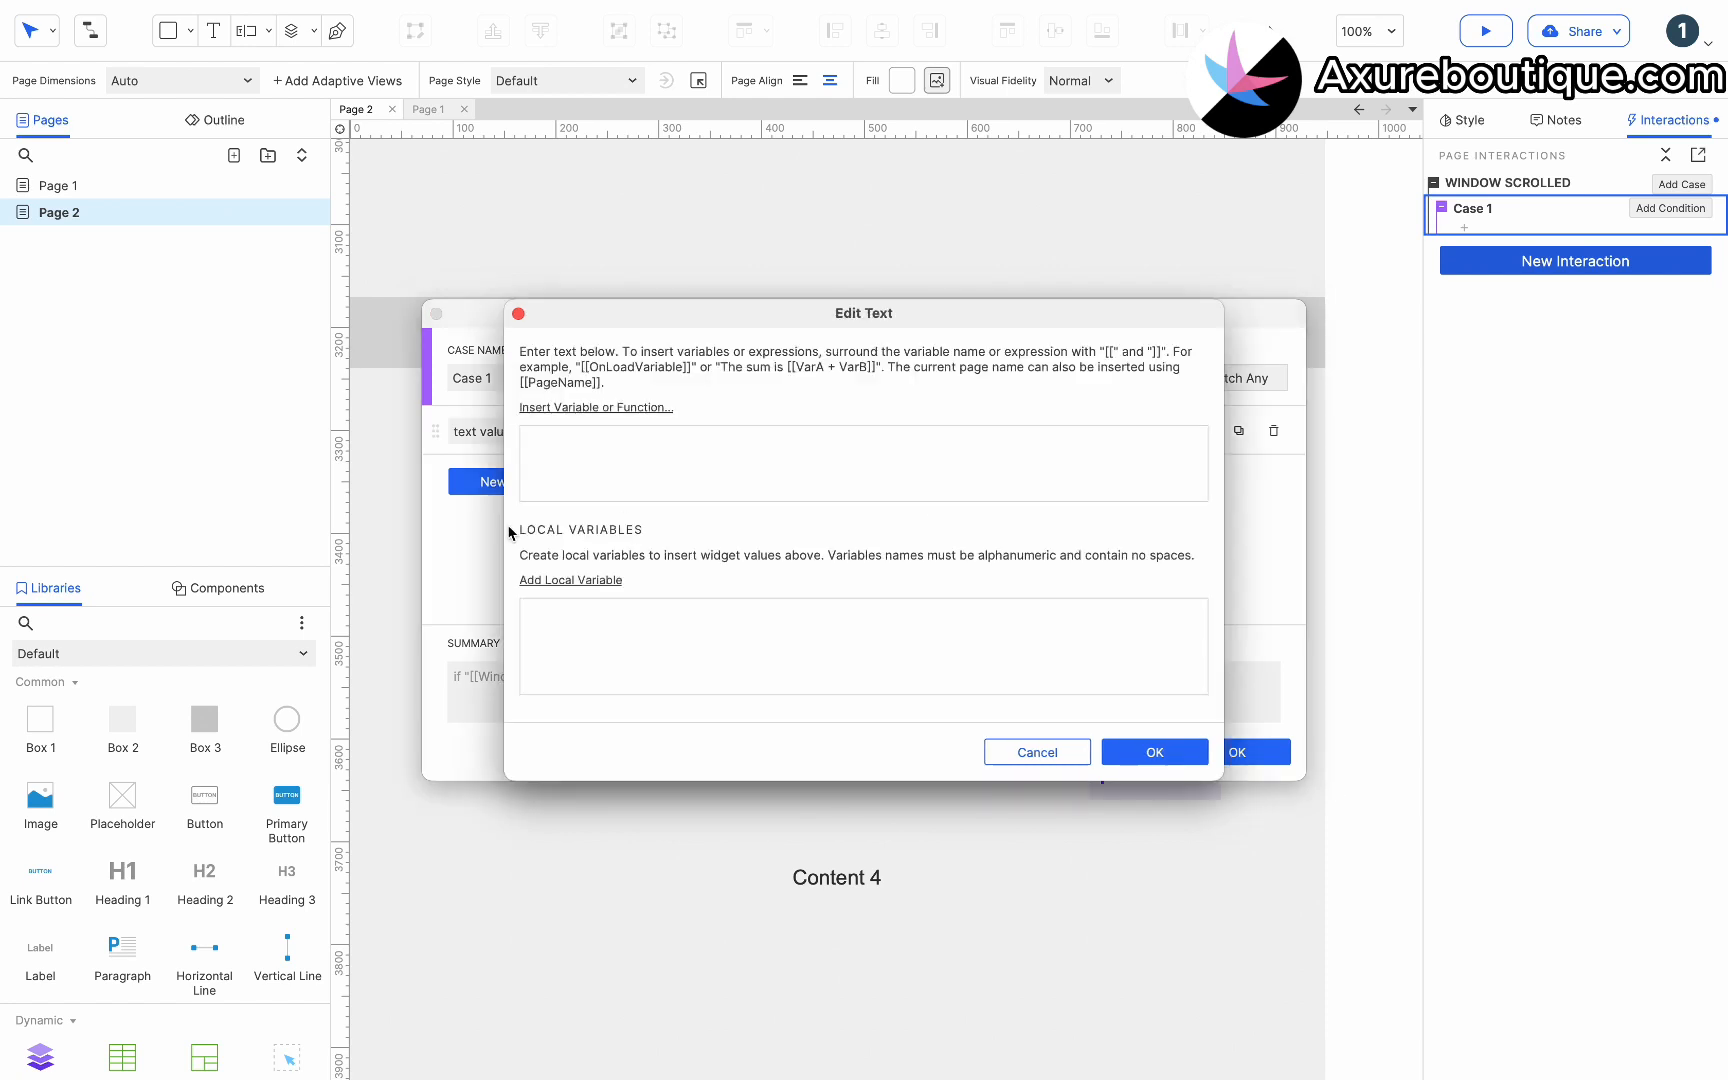
pyautogui.click(579, 591)
pyautogui.click(843, 621)
pyautogui.click(826, 804)
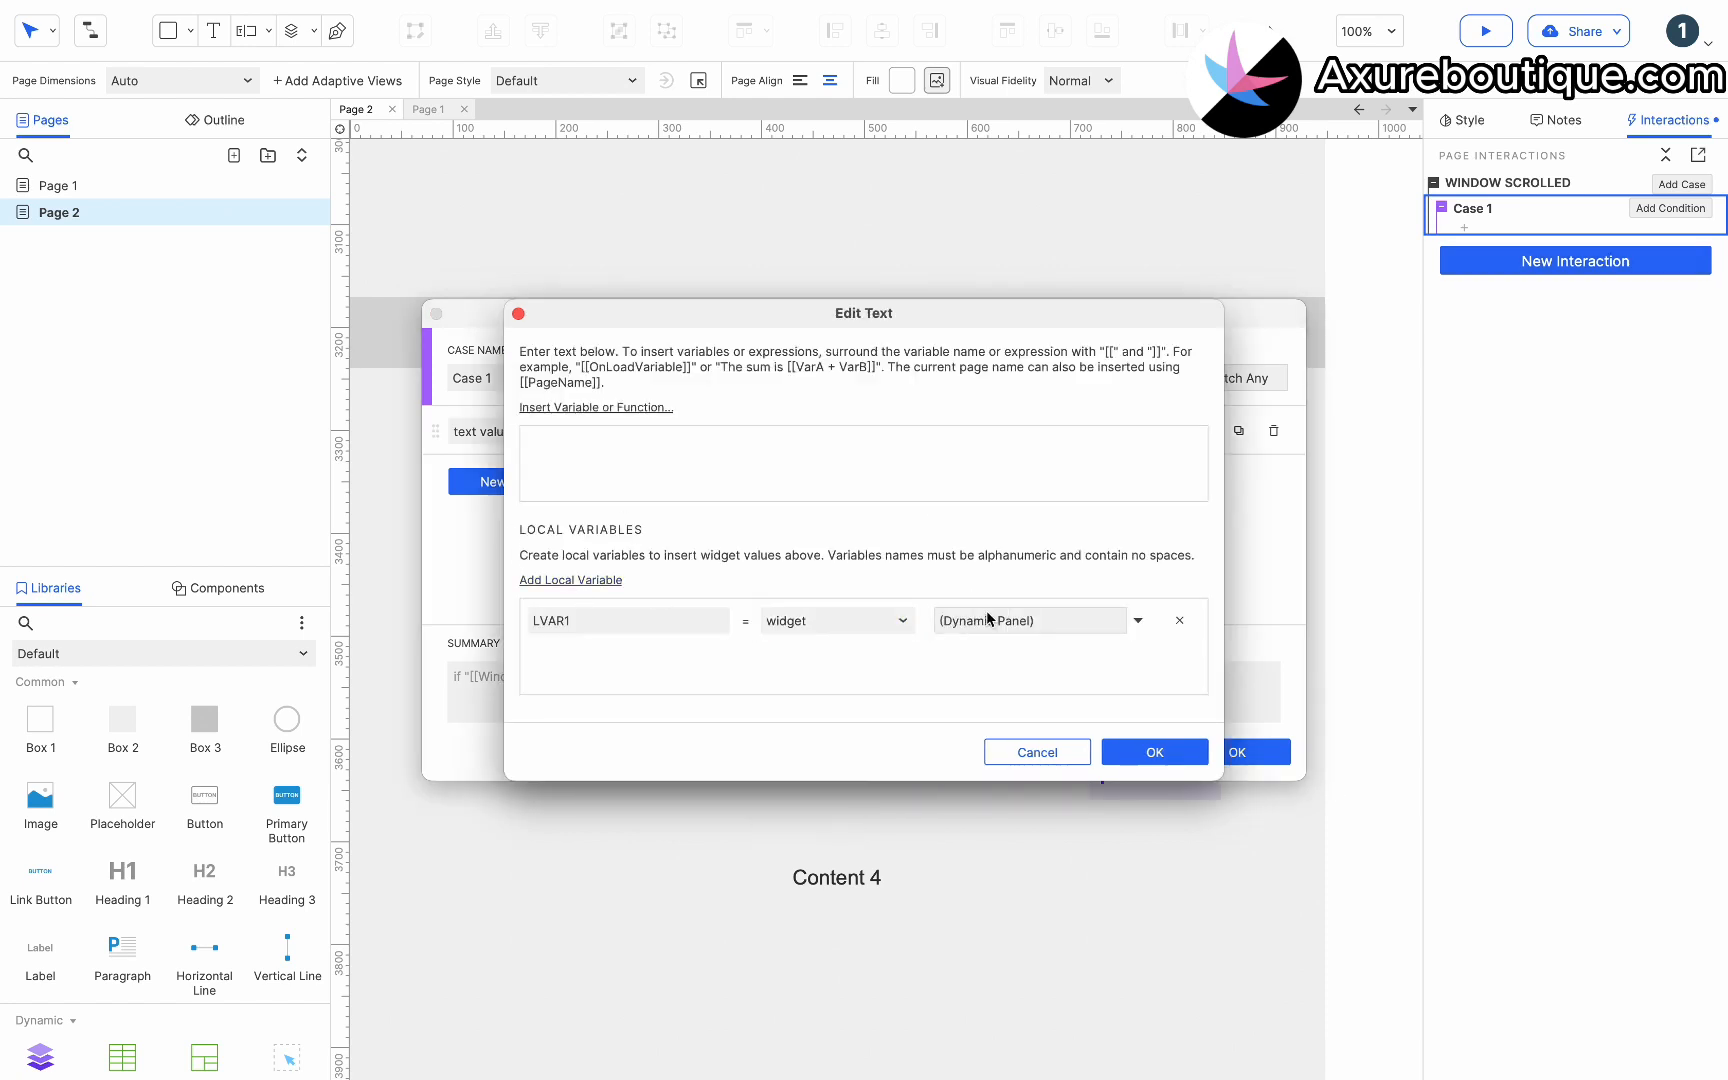
pyautogui.click(988, 619)
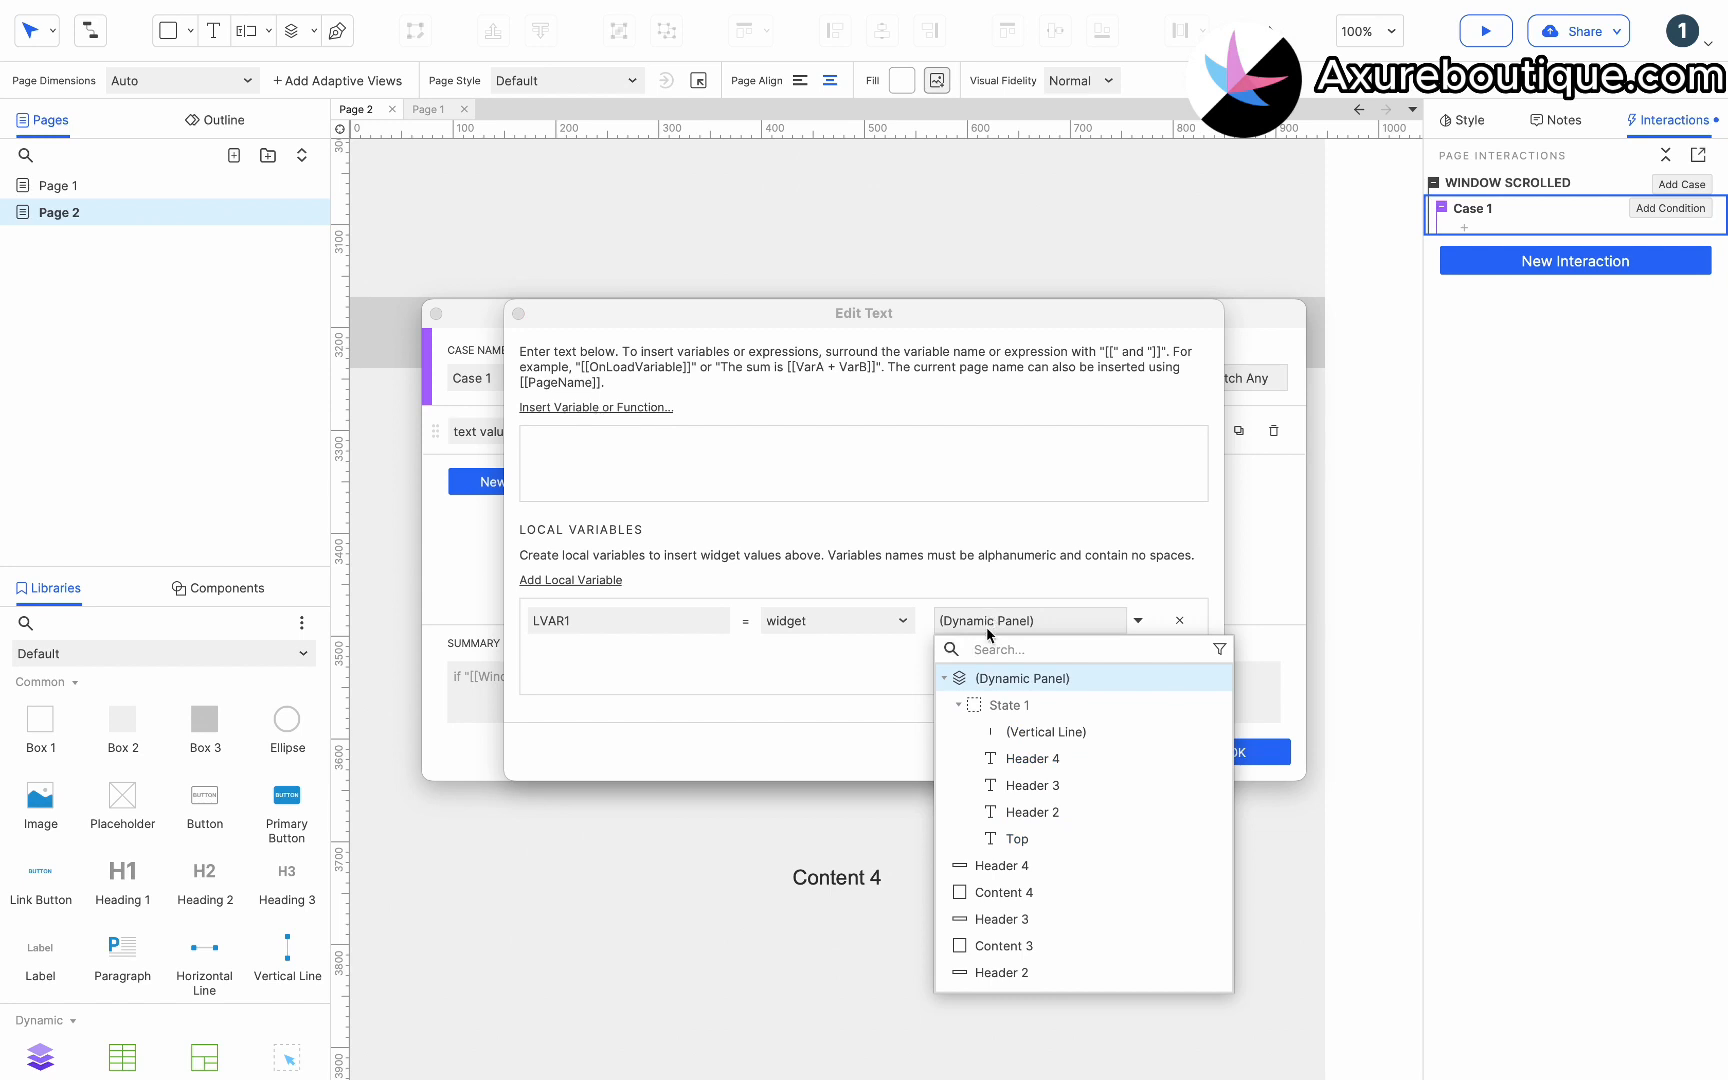
pyautogui.click(989, 972)
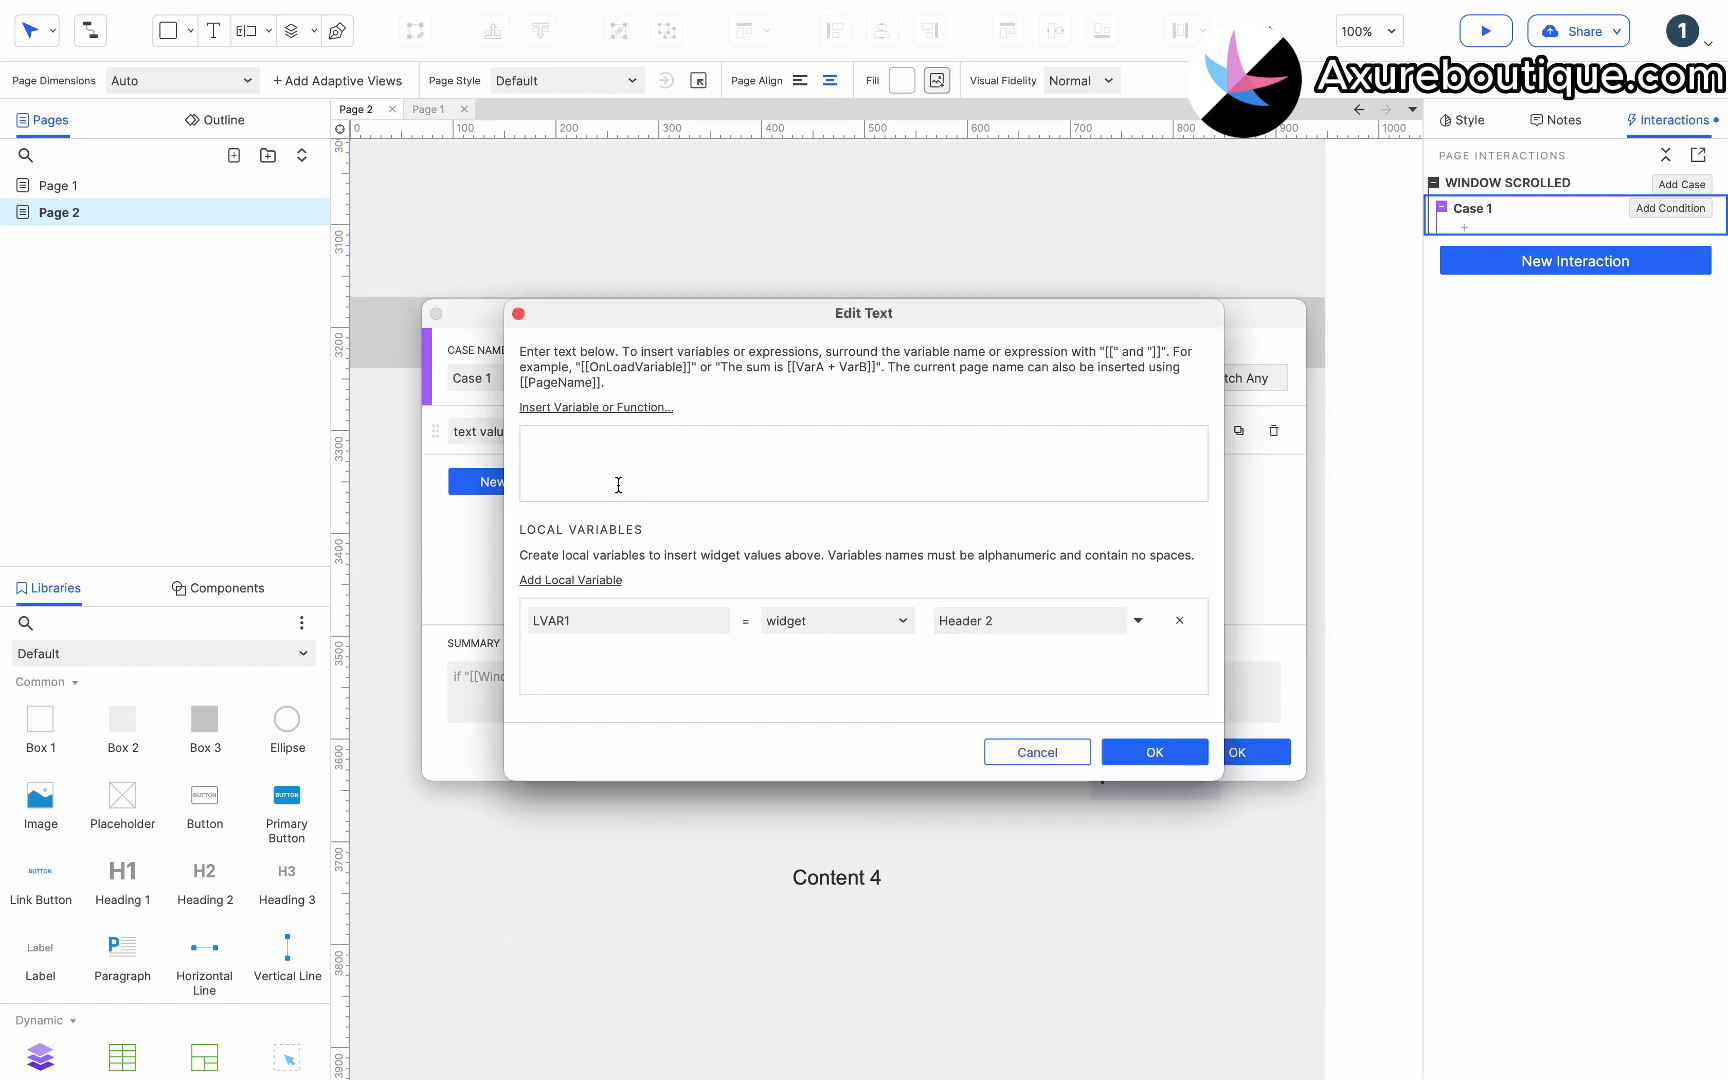
# Enter [[LVAR1.y]] as the compared value and confirm the condition.
pyautogui.click(611, 409)
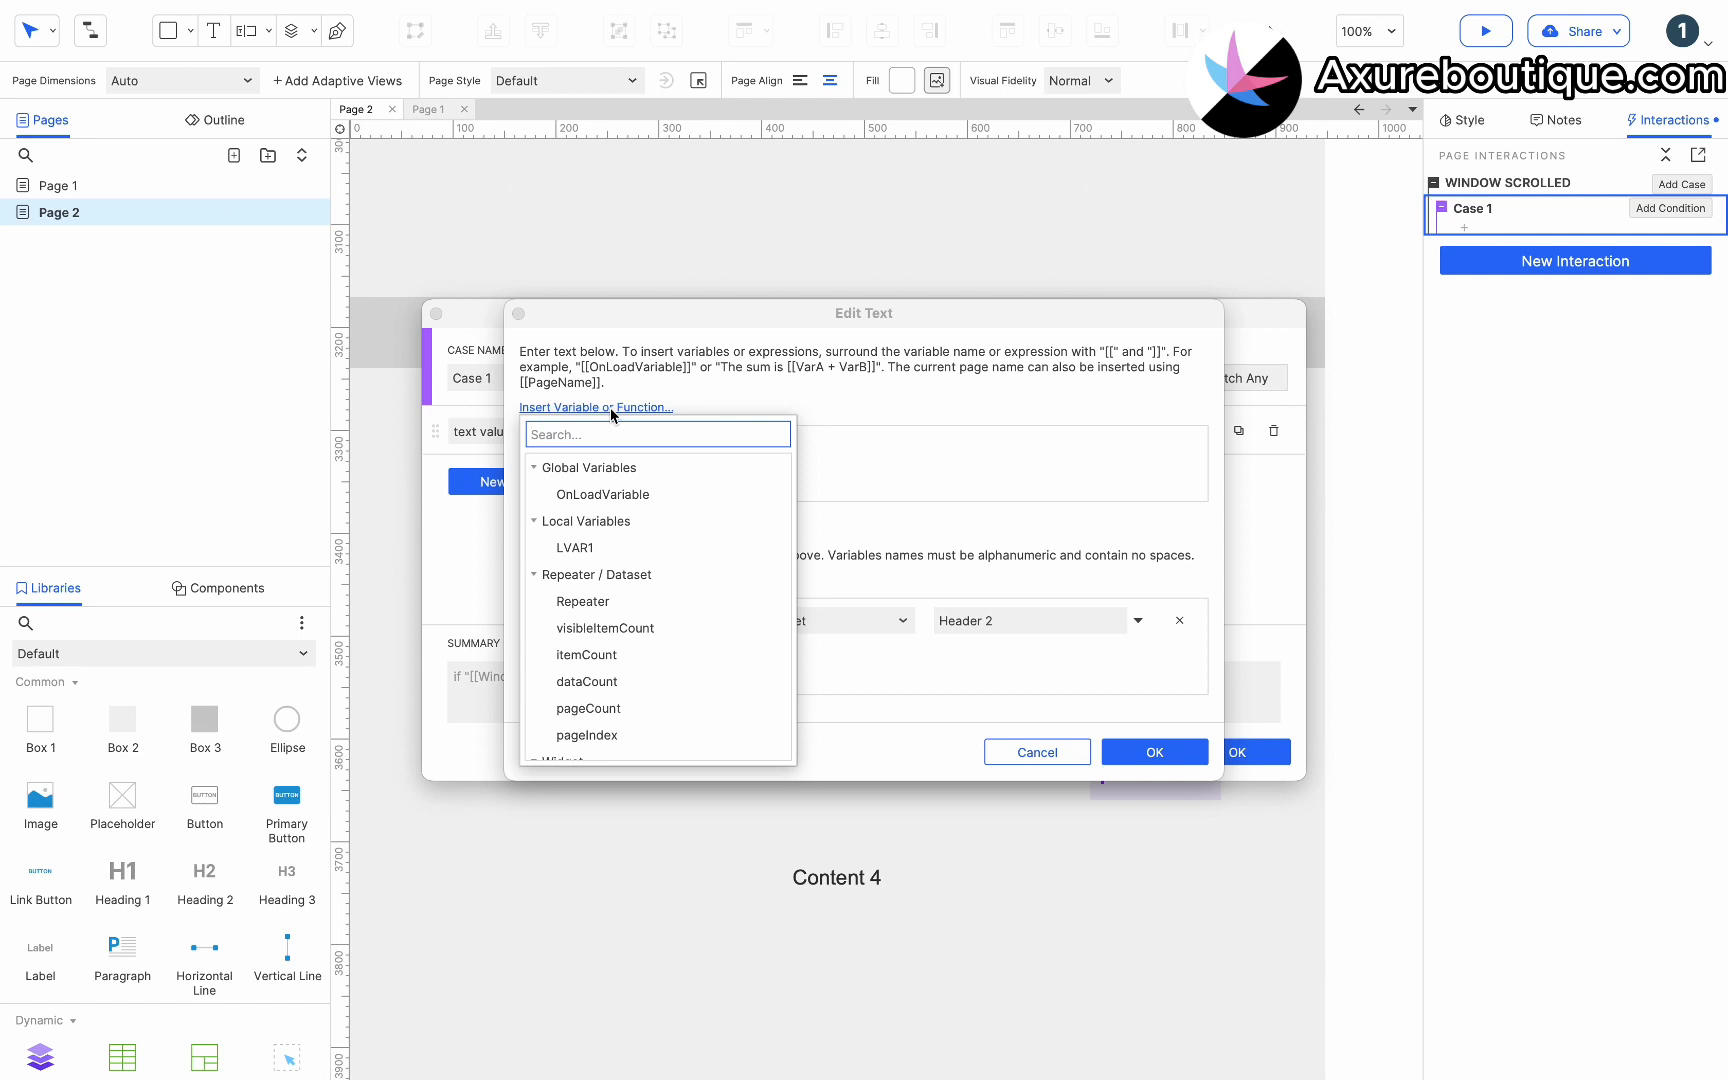
pyautogui.write('y')
pyautogui.click(571, 491)
pyautogui.doubleClick(548, 622)
pyautogui.press('super+c')
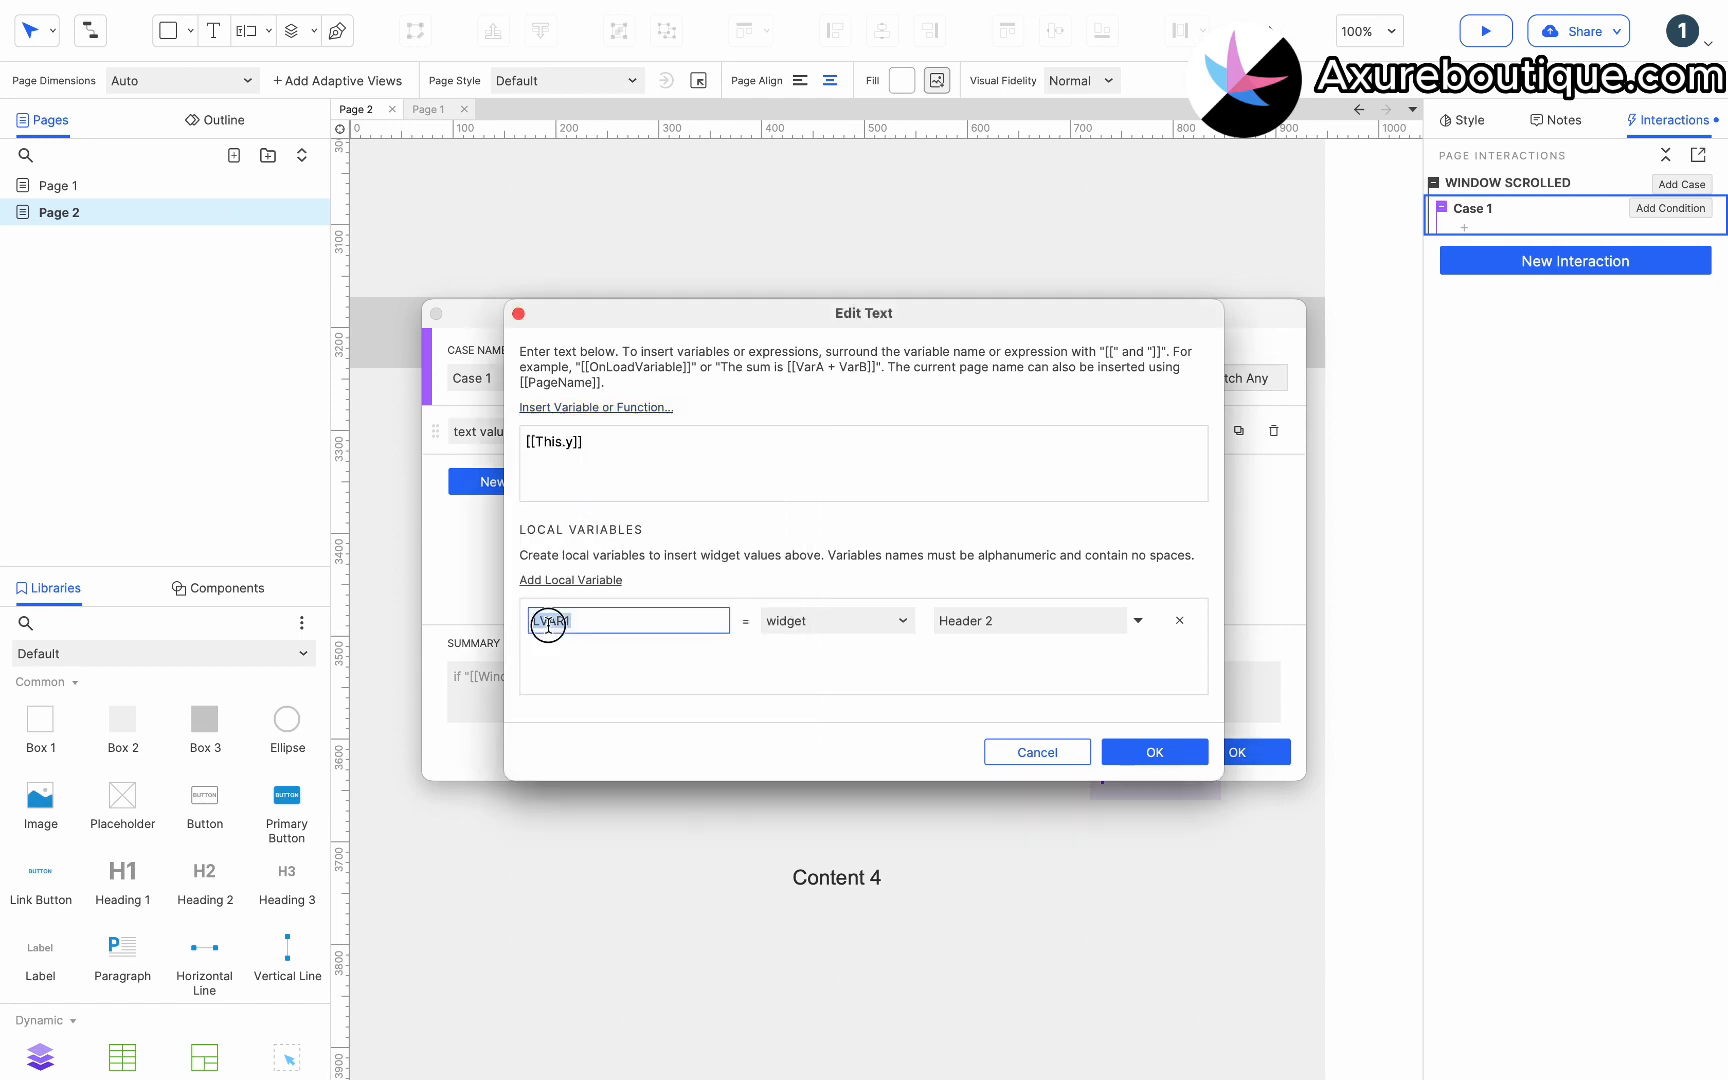
pyautogui.doubleClick(551, 443)
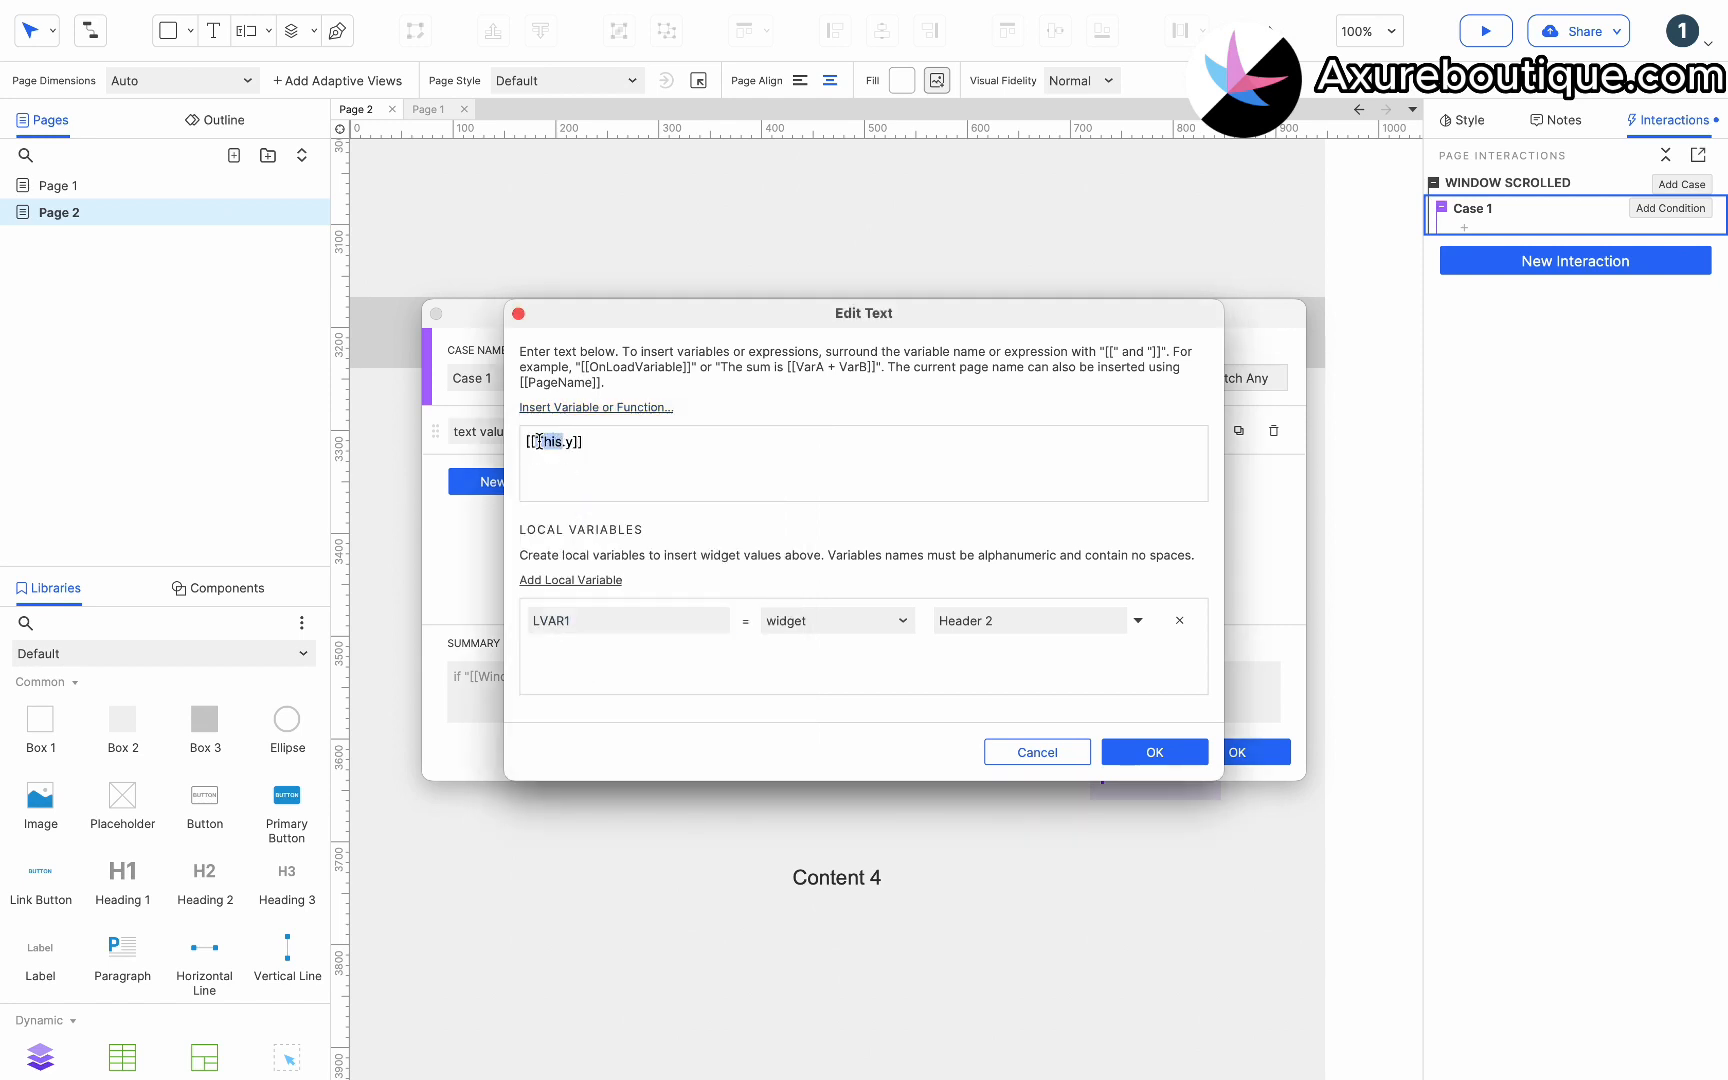
pyautogui.press('super+v')
pyautogui.click(1150, 750)
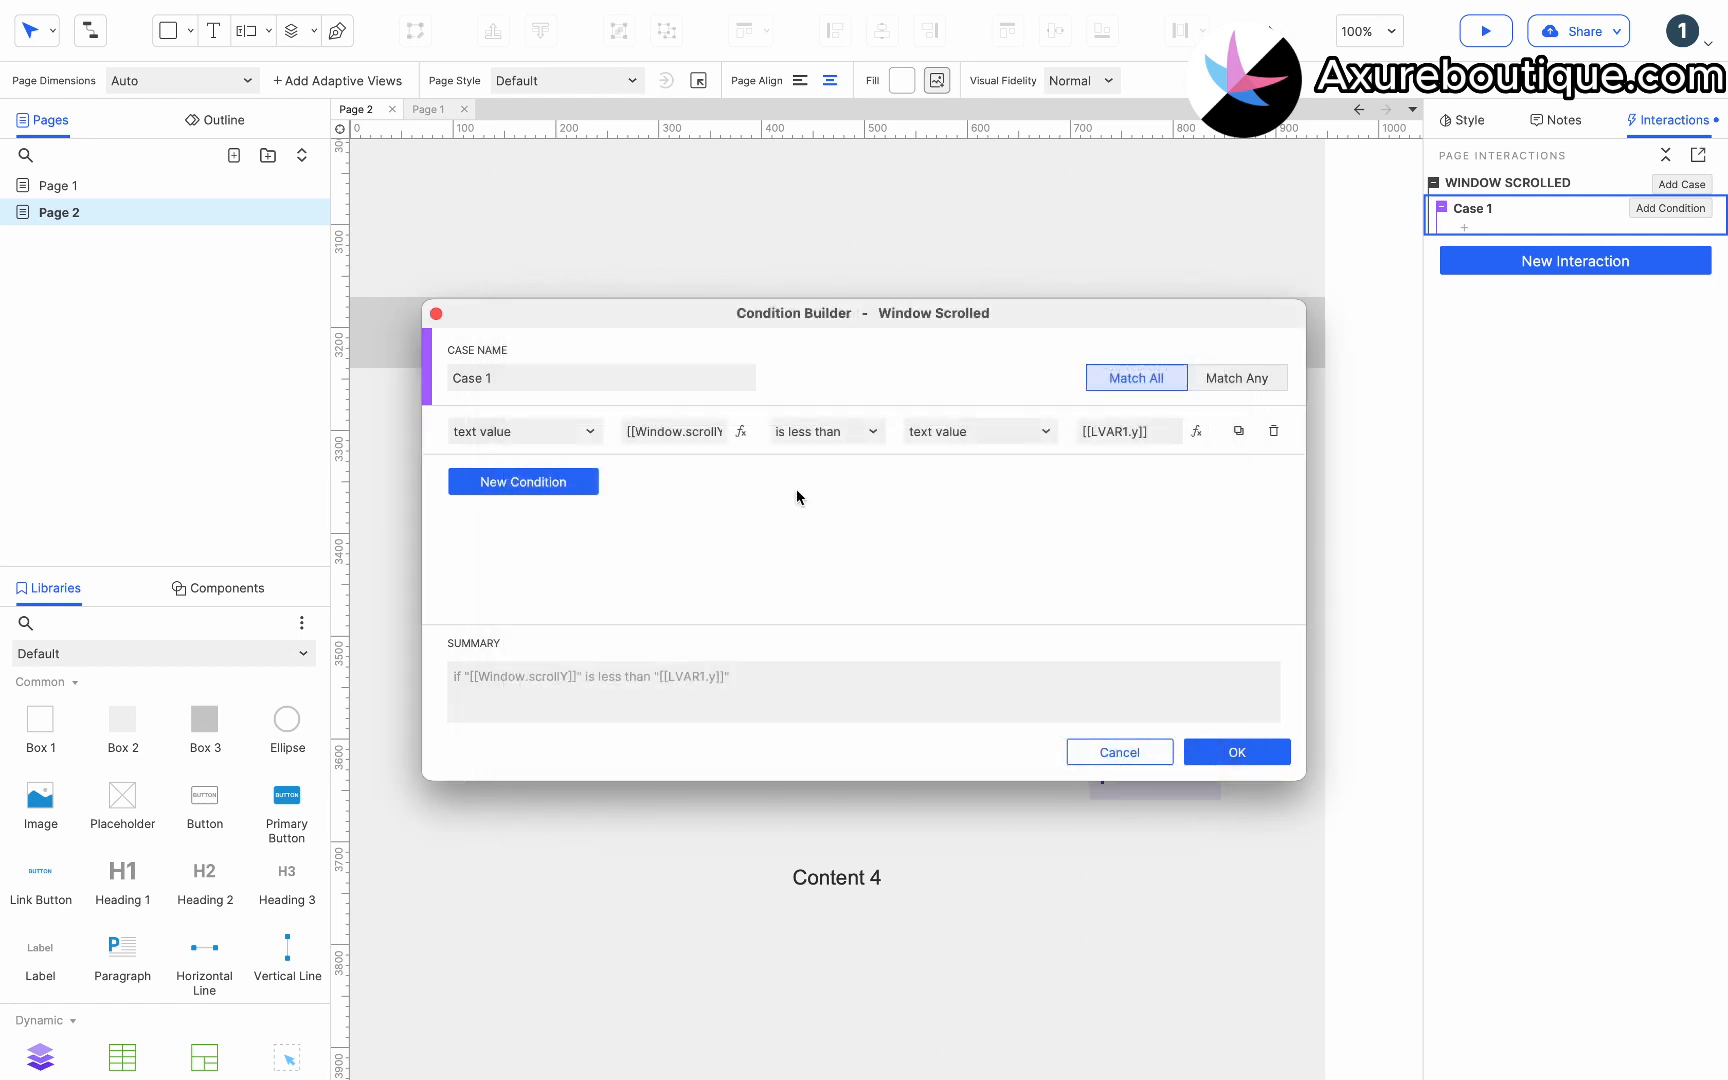
pyautogui.click(1256, 762)
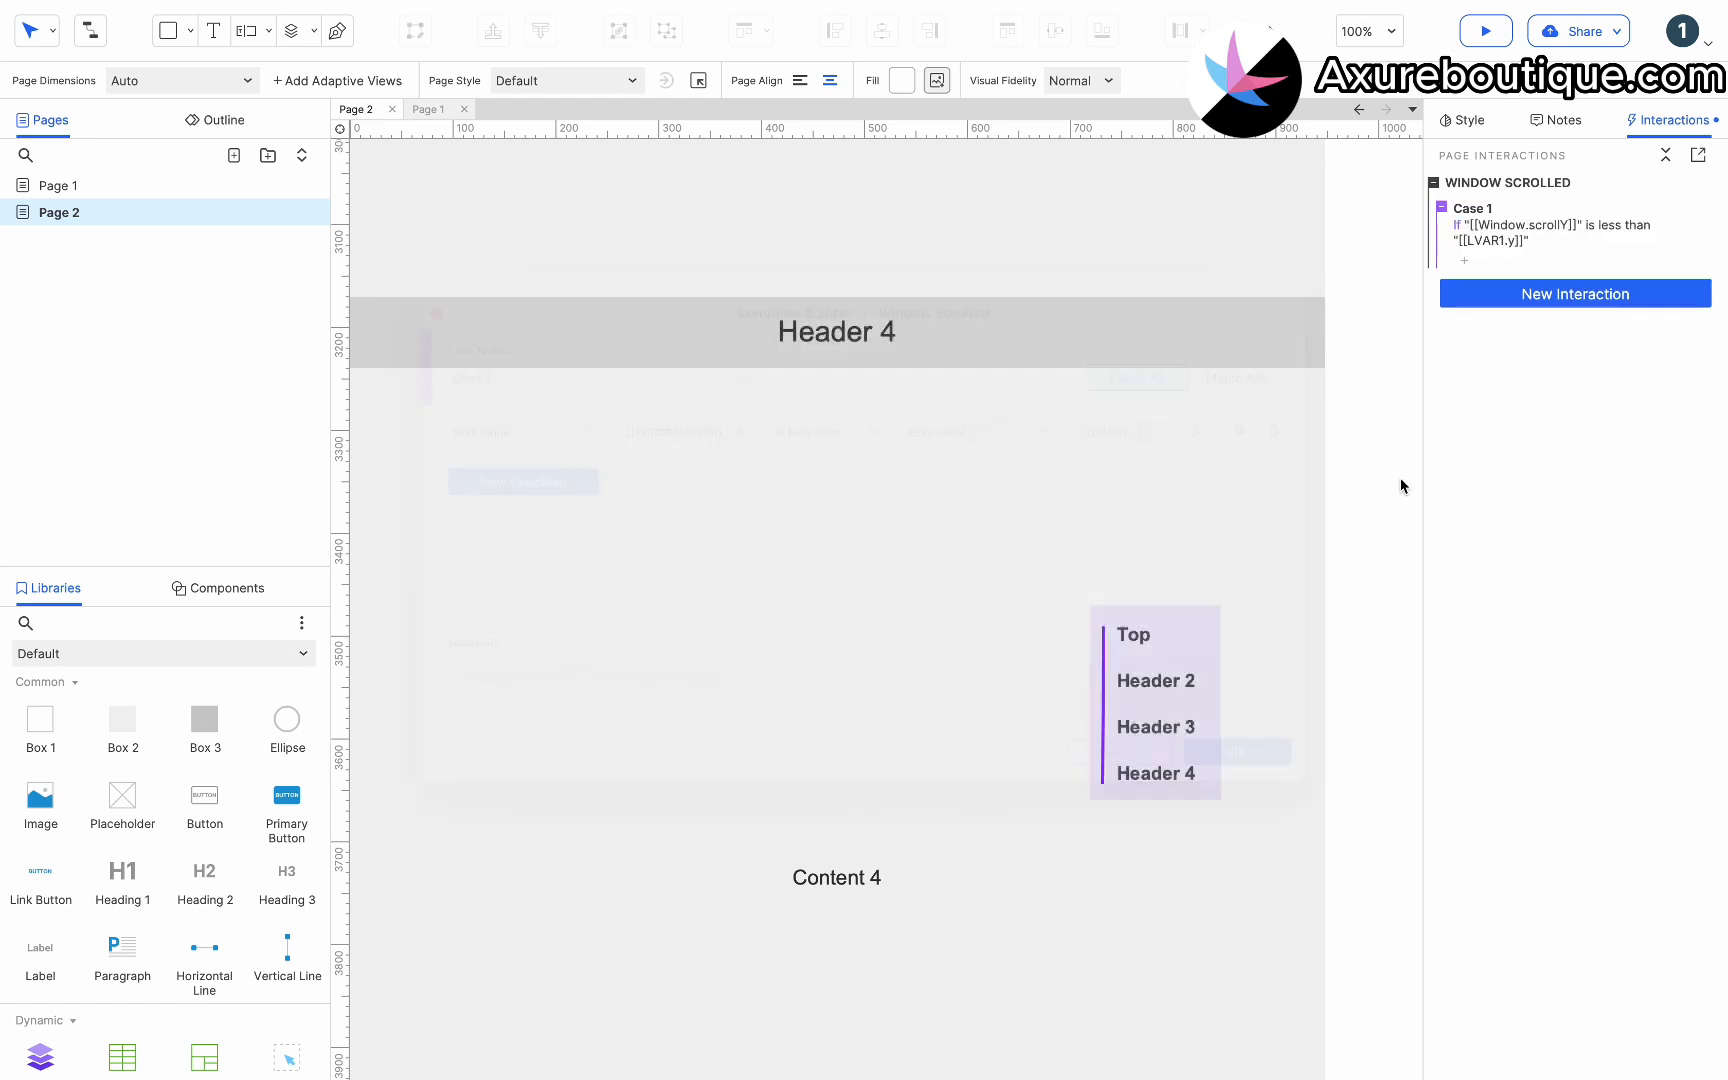
# Add a Set Selected/Checked action to the case that sets the Top menu item to true.
pyautogui.click(1467, 262)
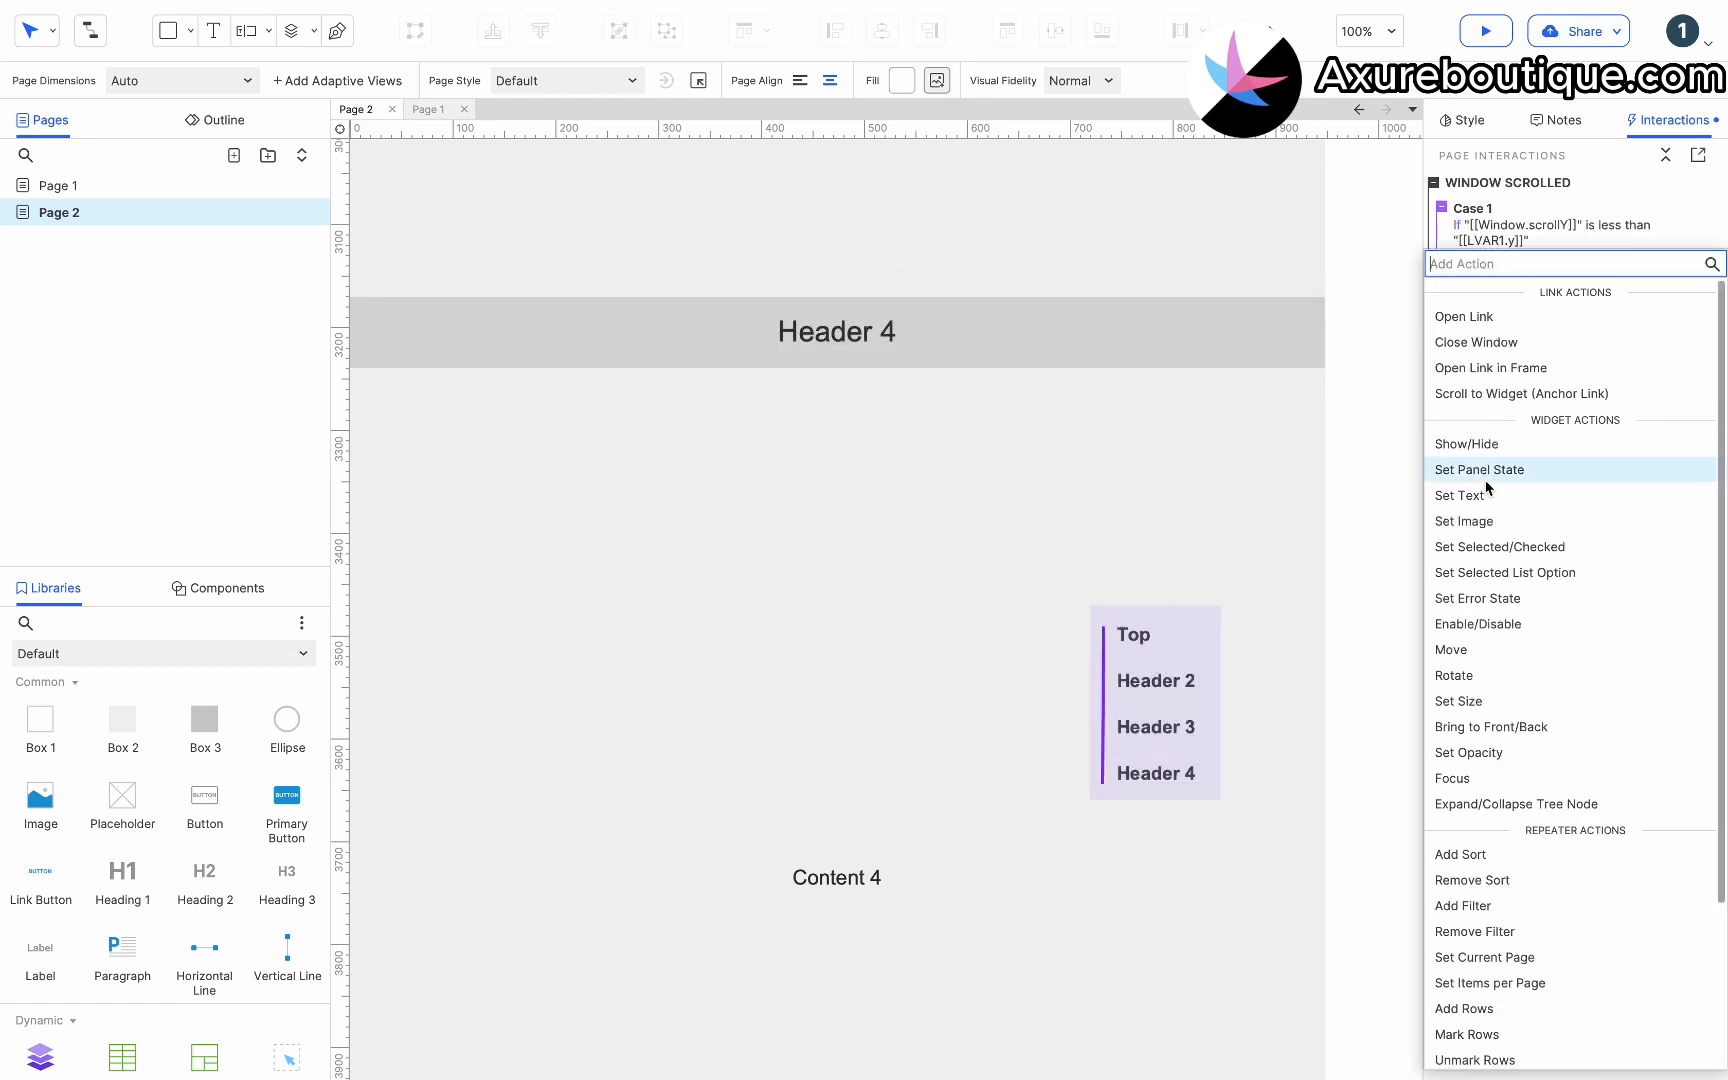
pyautogui.click(1489, 547)
pyautogui.write('to')
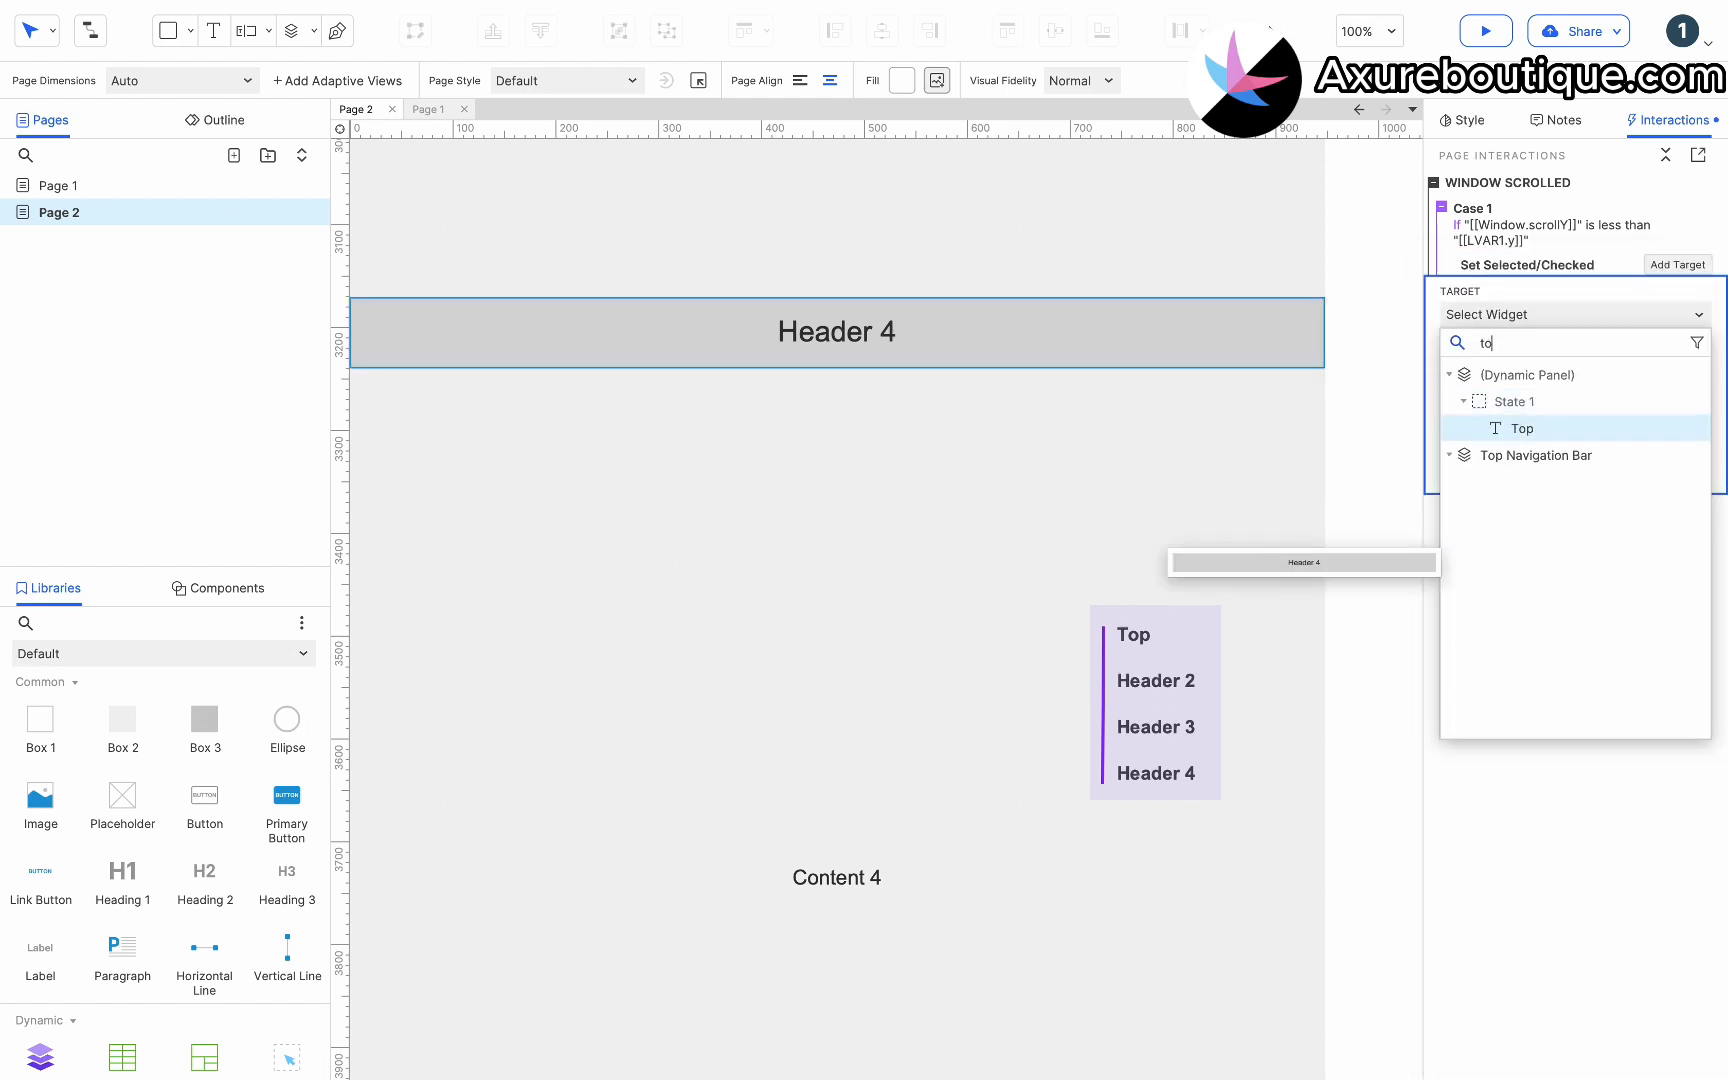
pyautogui.click(1541, 429)
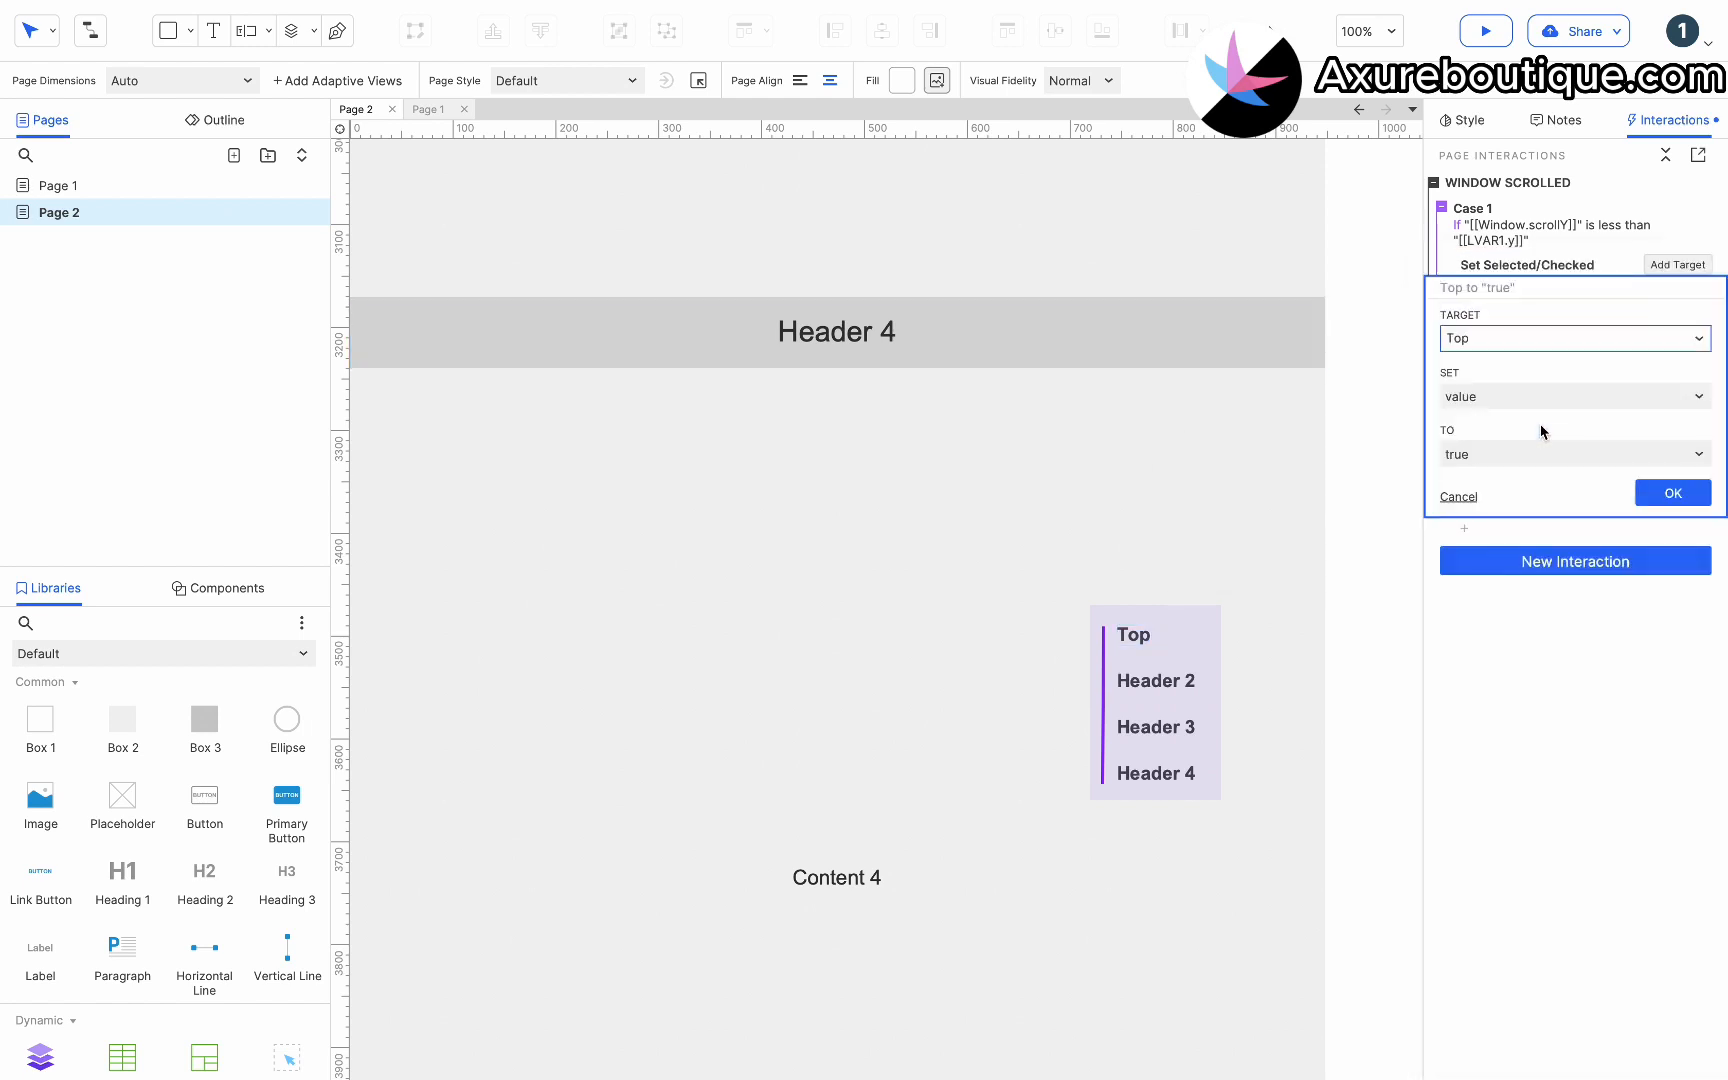
pyautogui.click(1664, 494)
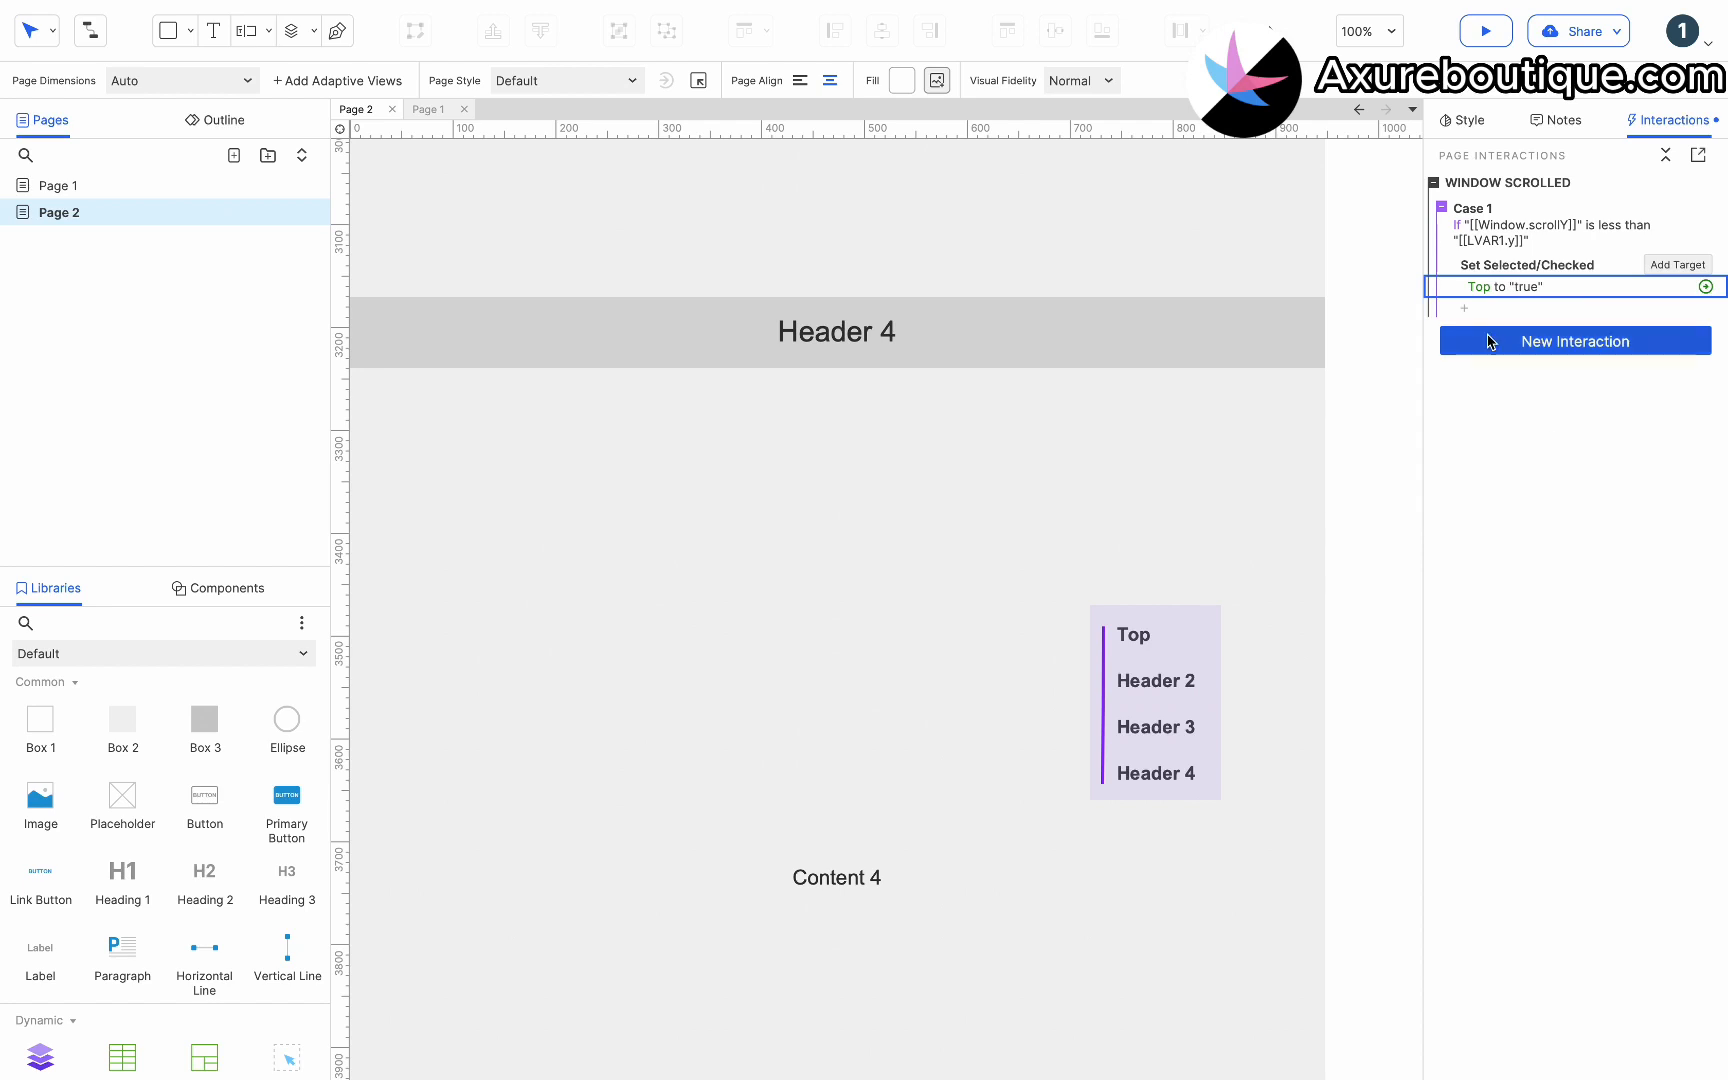
# Duplicate the case as an Else If case and change its operator to is greater than or equals.
pyautogui.click(1497, 207)
pyautogui.press('super+d')
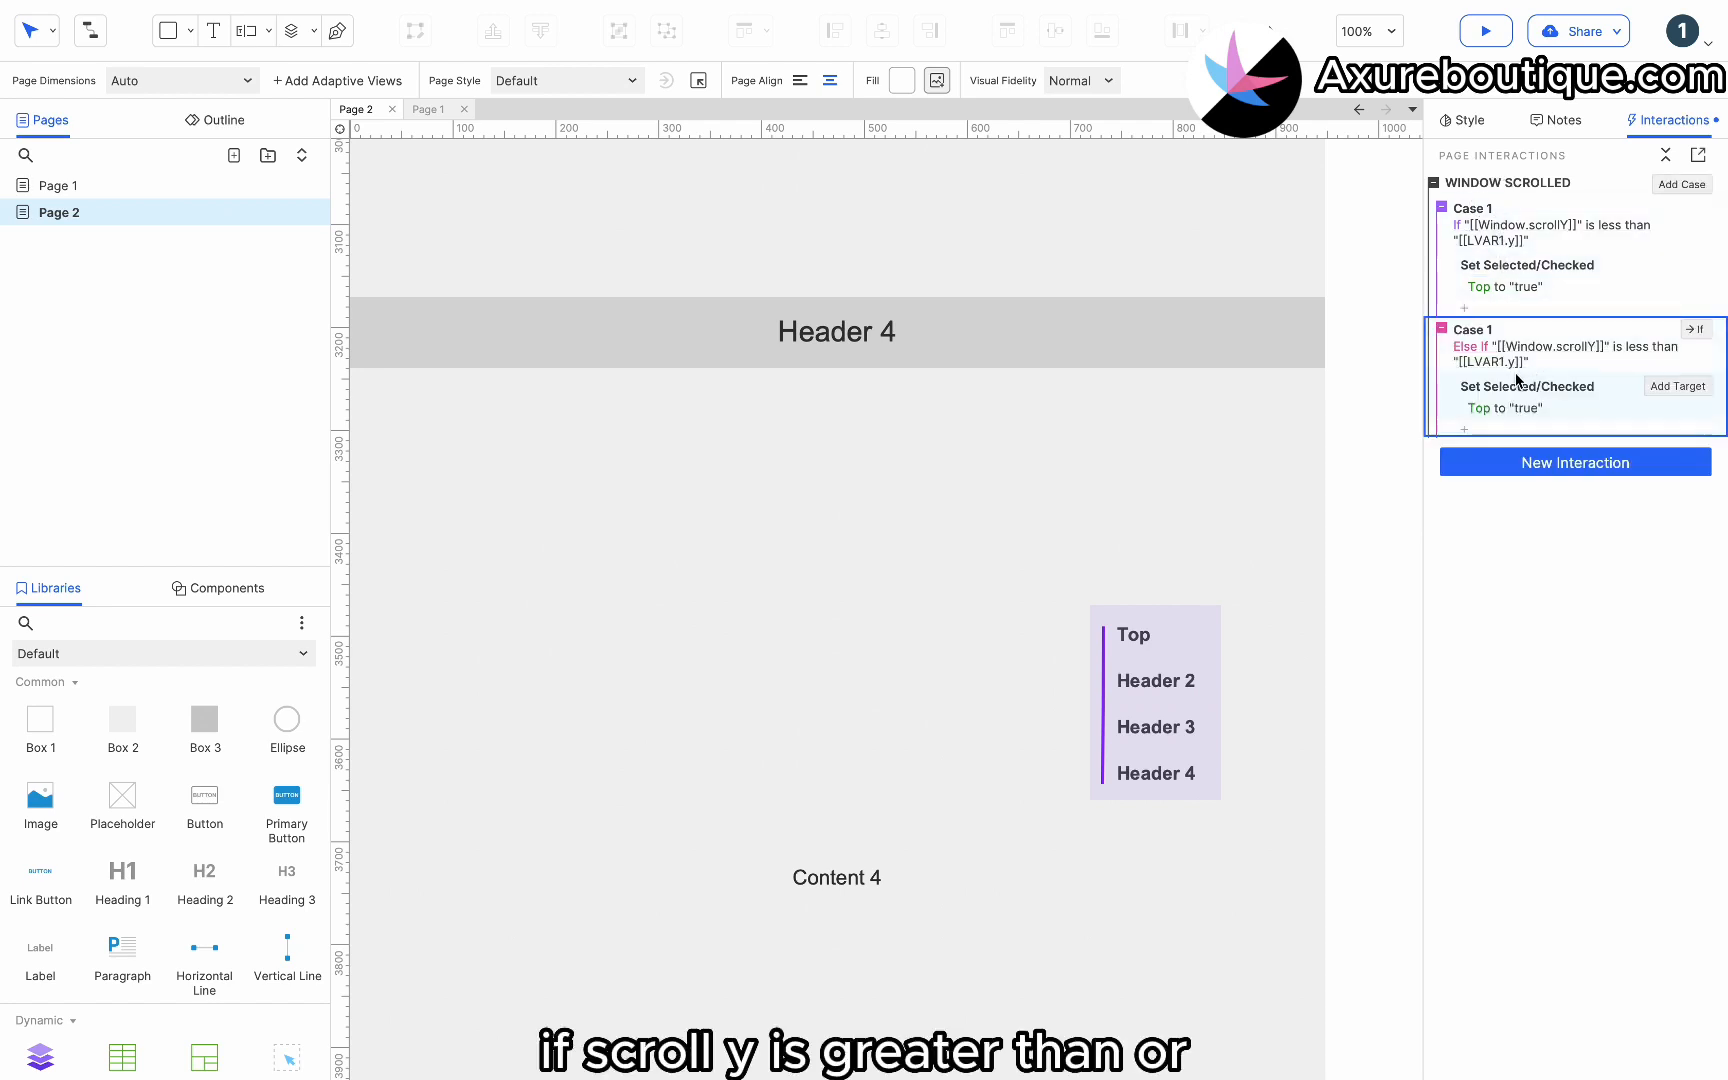
pyautogui.click(1536, 357)
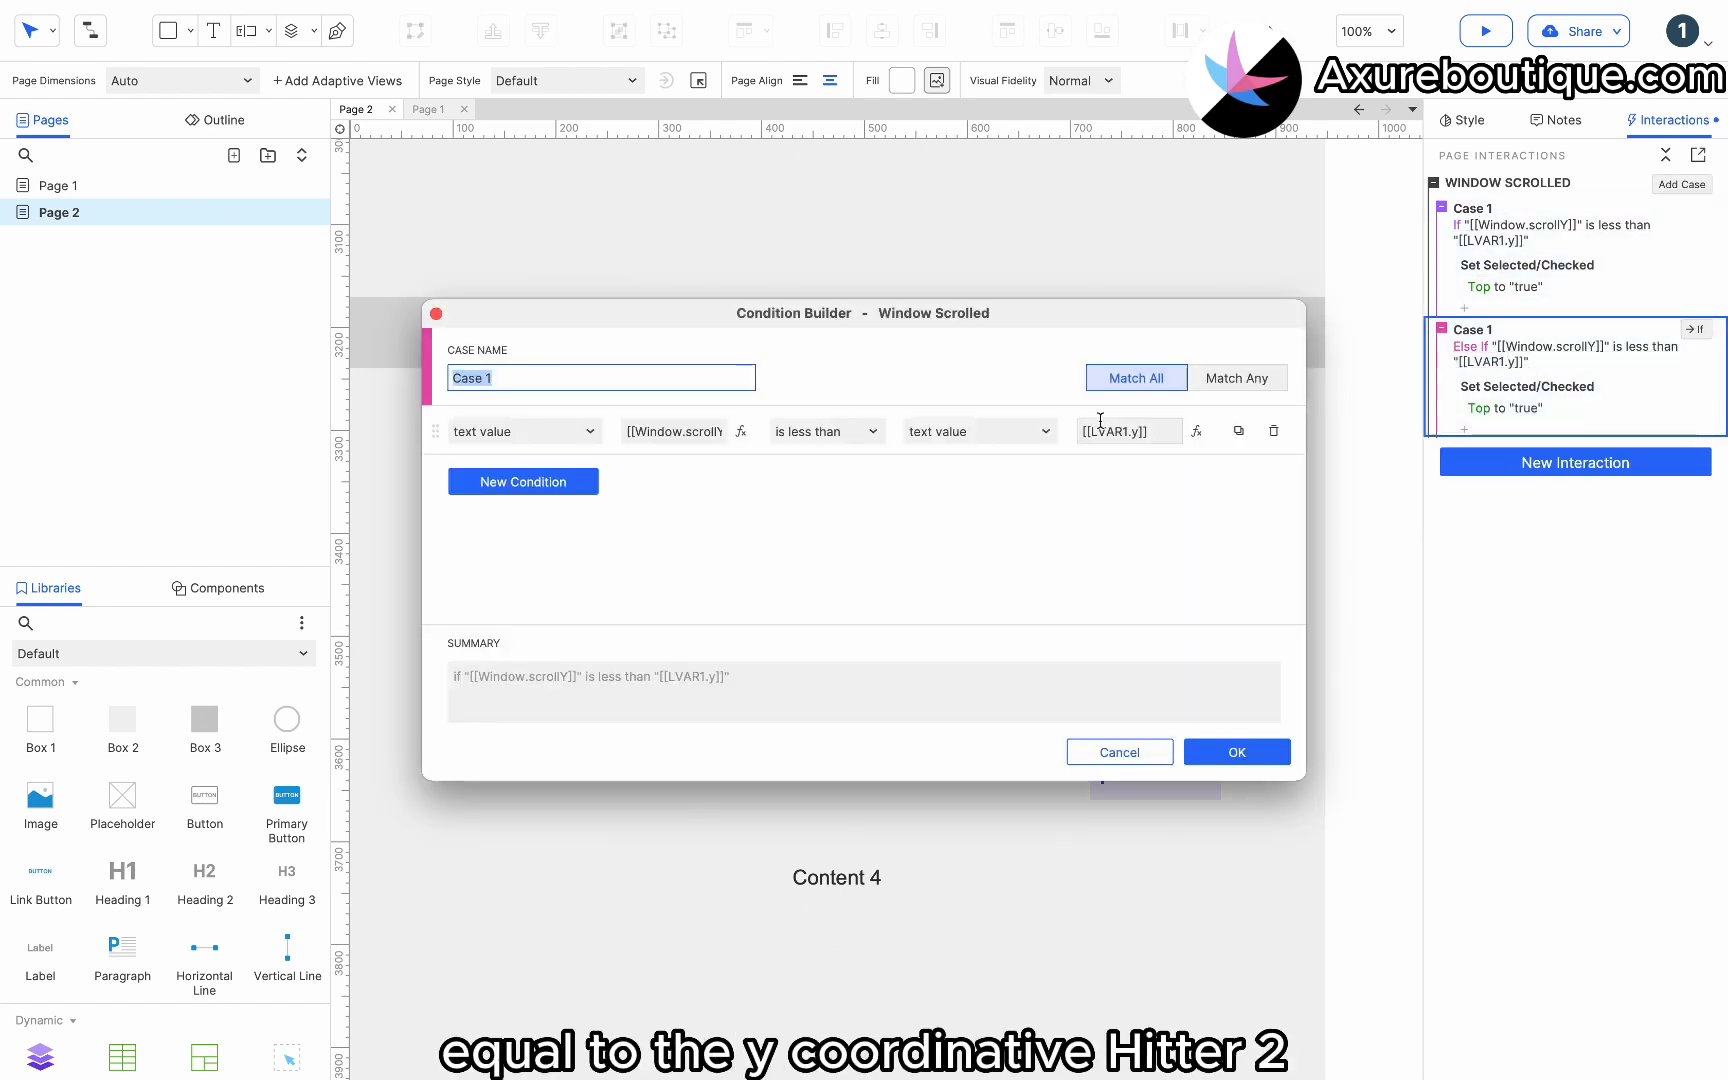
pyautogui.click(818, 436)
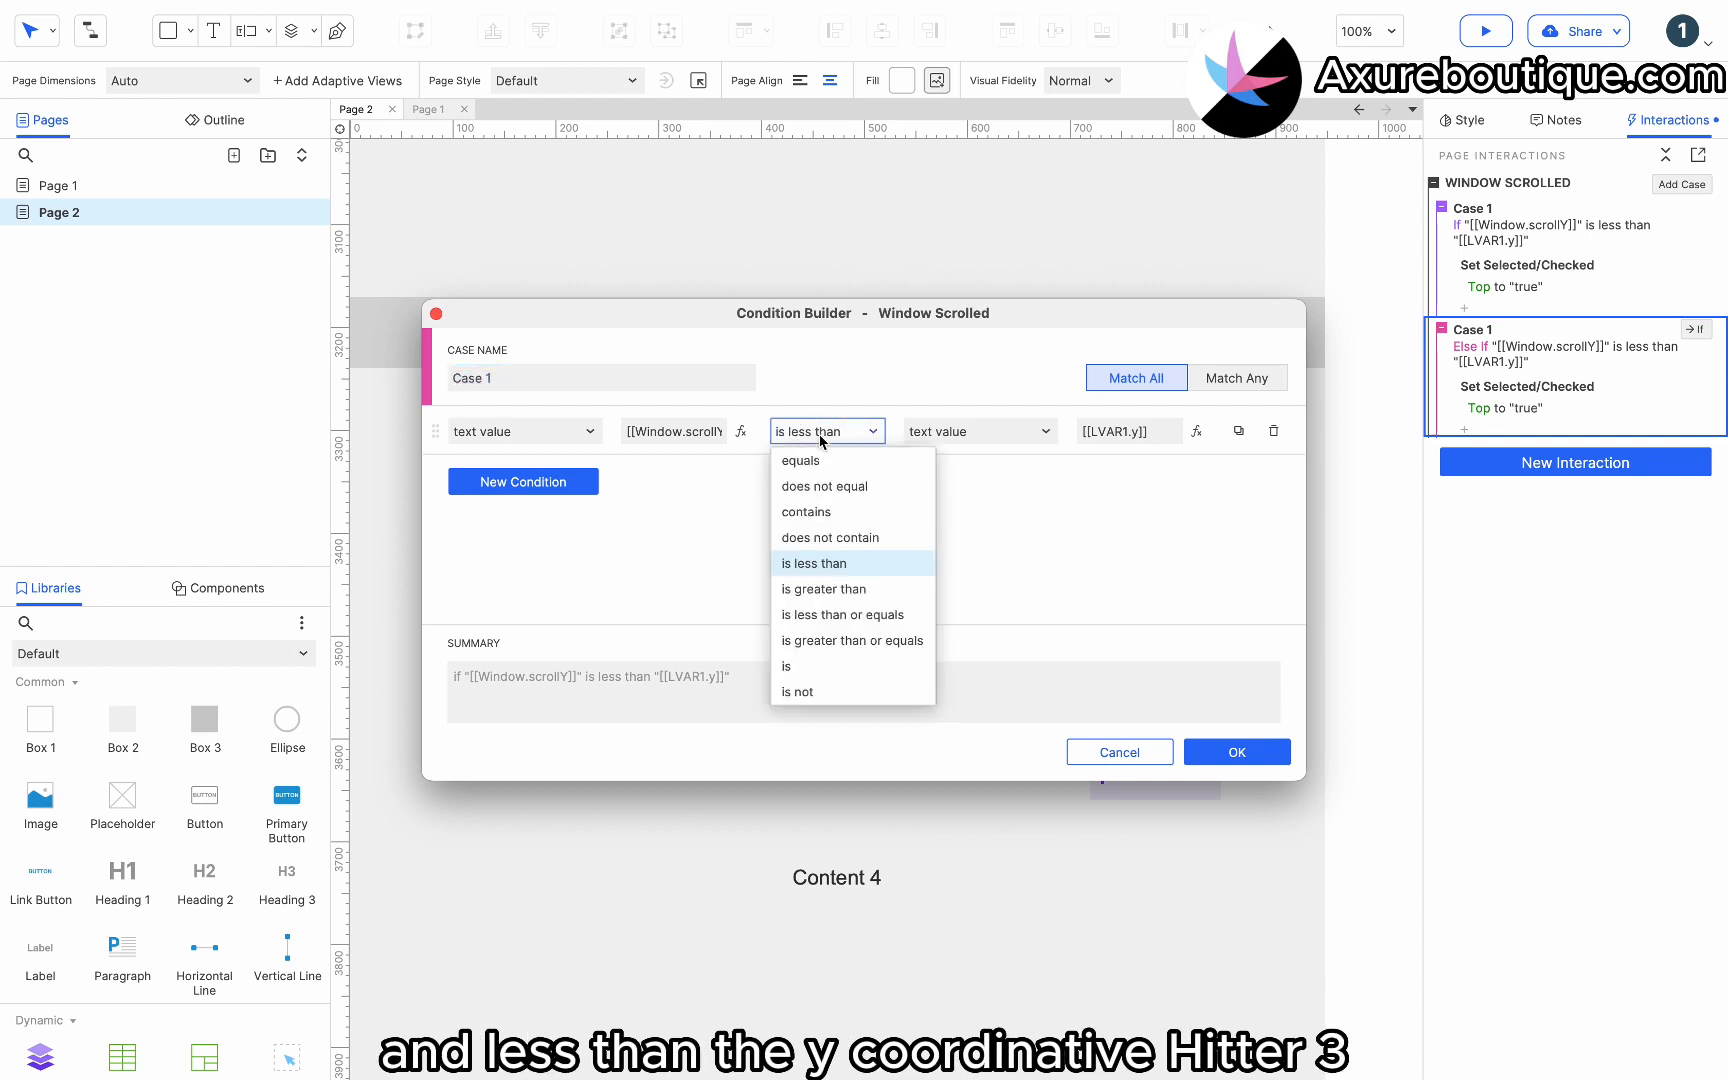
pyautogui.click(830, 640)
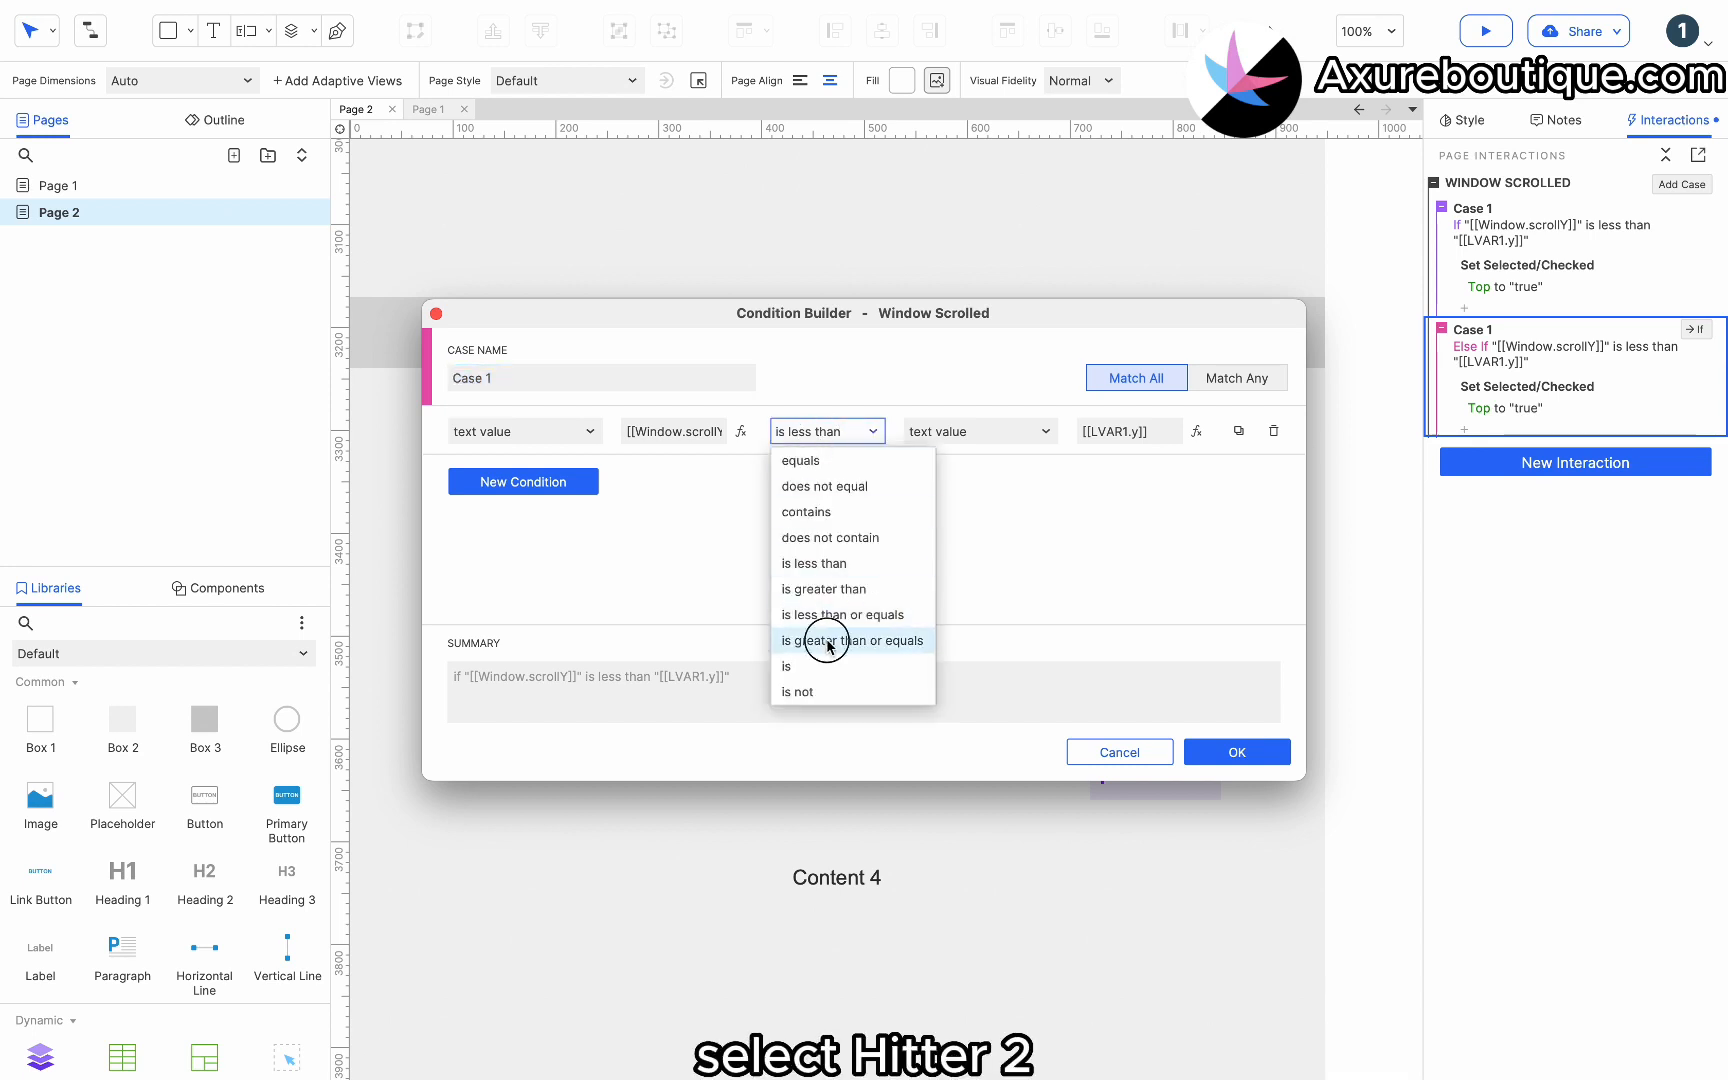
pyautogui.click(1195, 433)
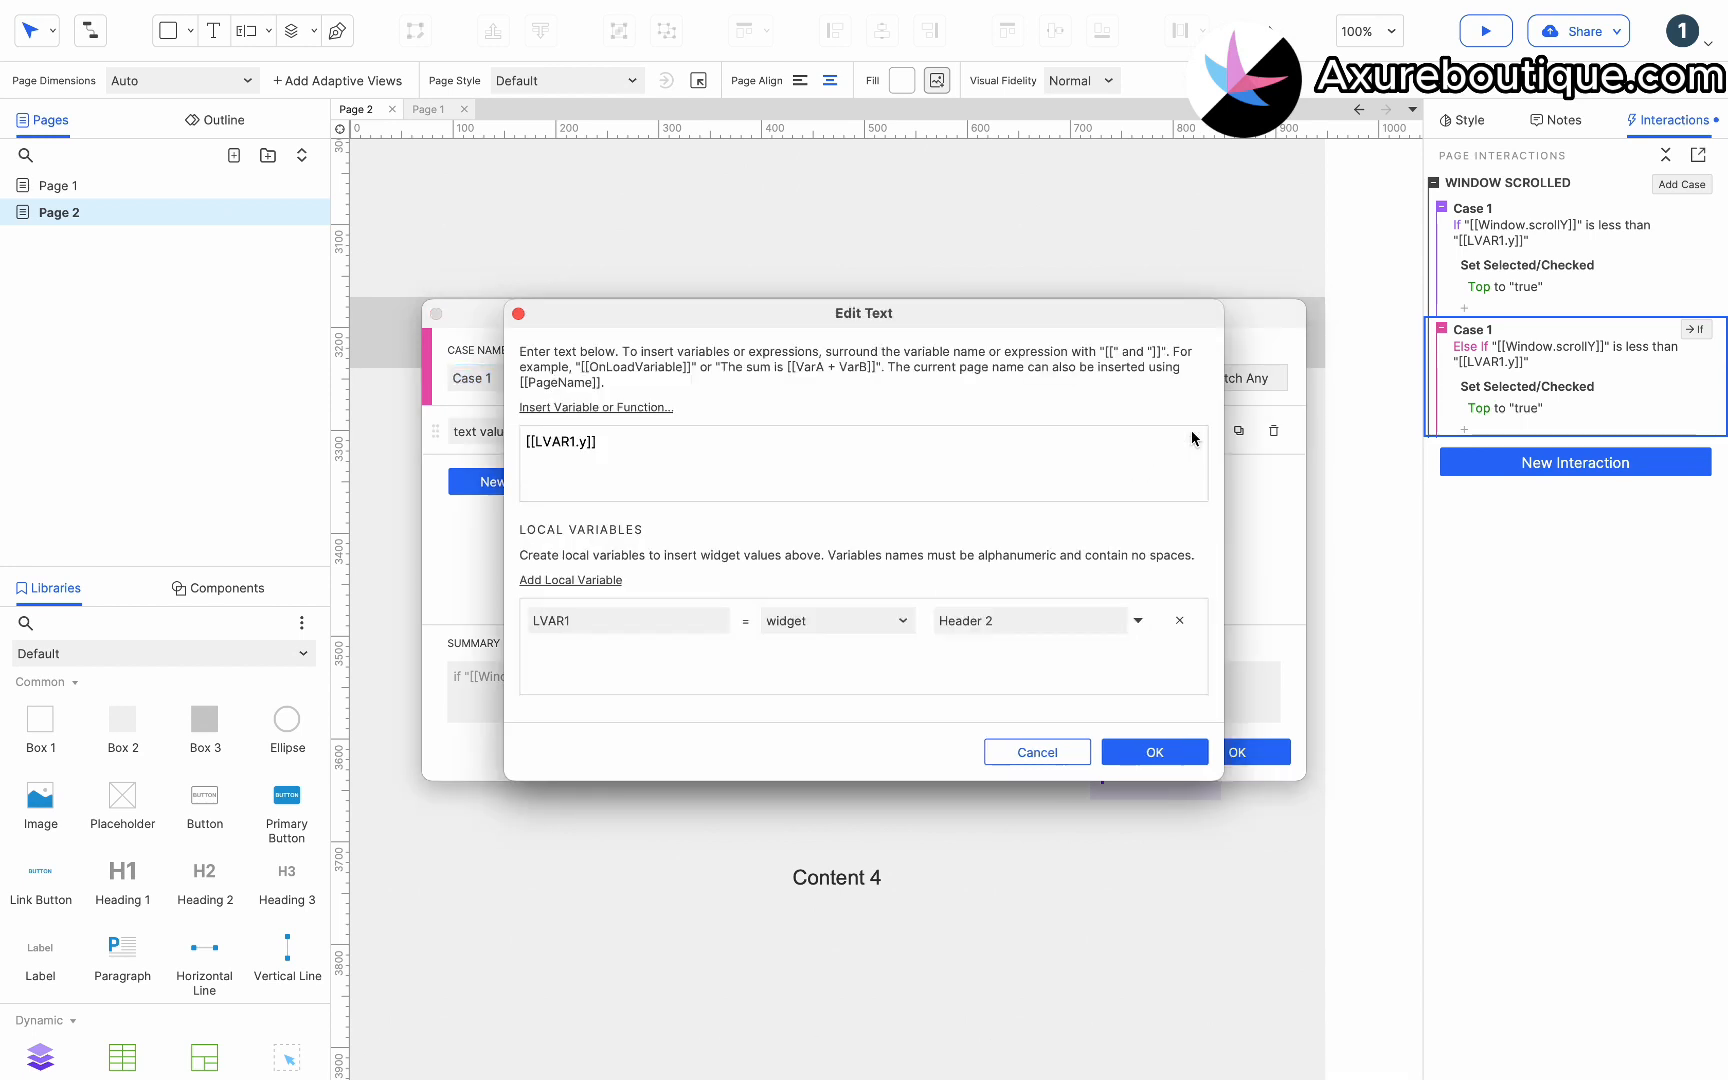
pyautogui.click(1155, 752)
# Add a second condition comparing [[Window.scrollY]] with the is less than operator.
pyautogui.click(492, 482)
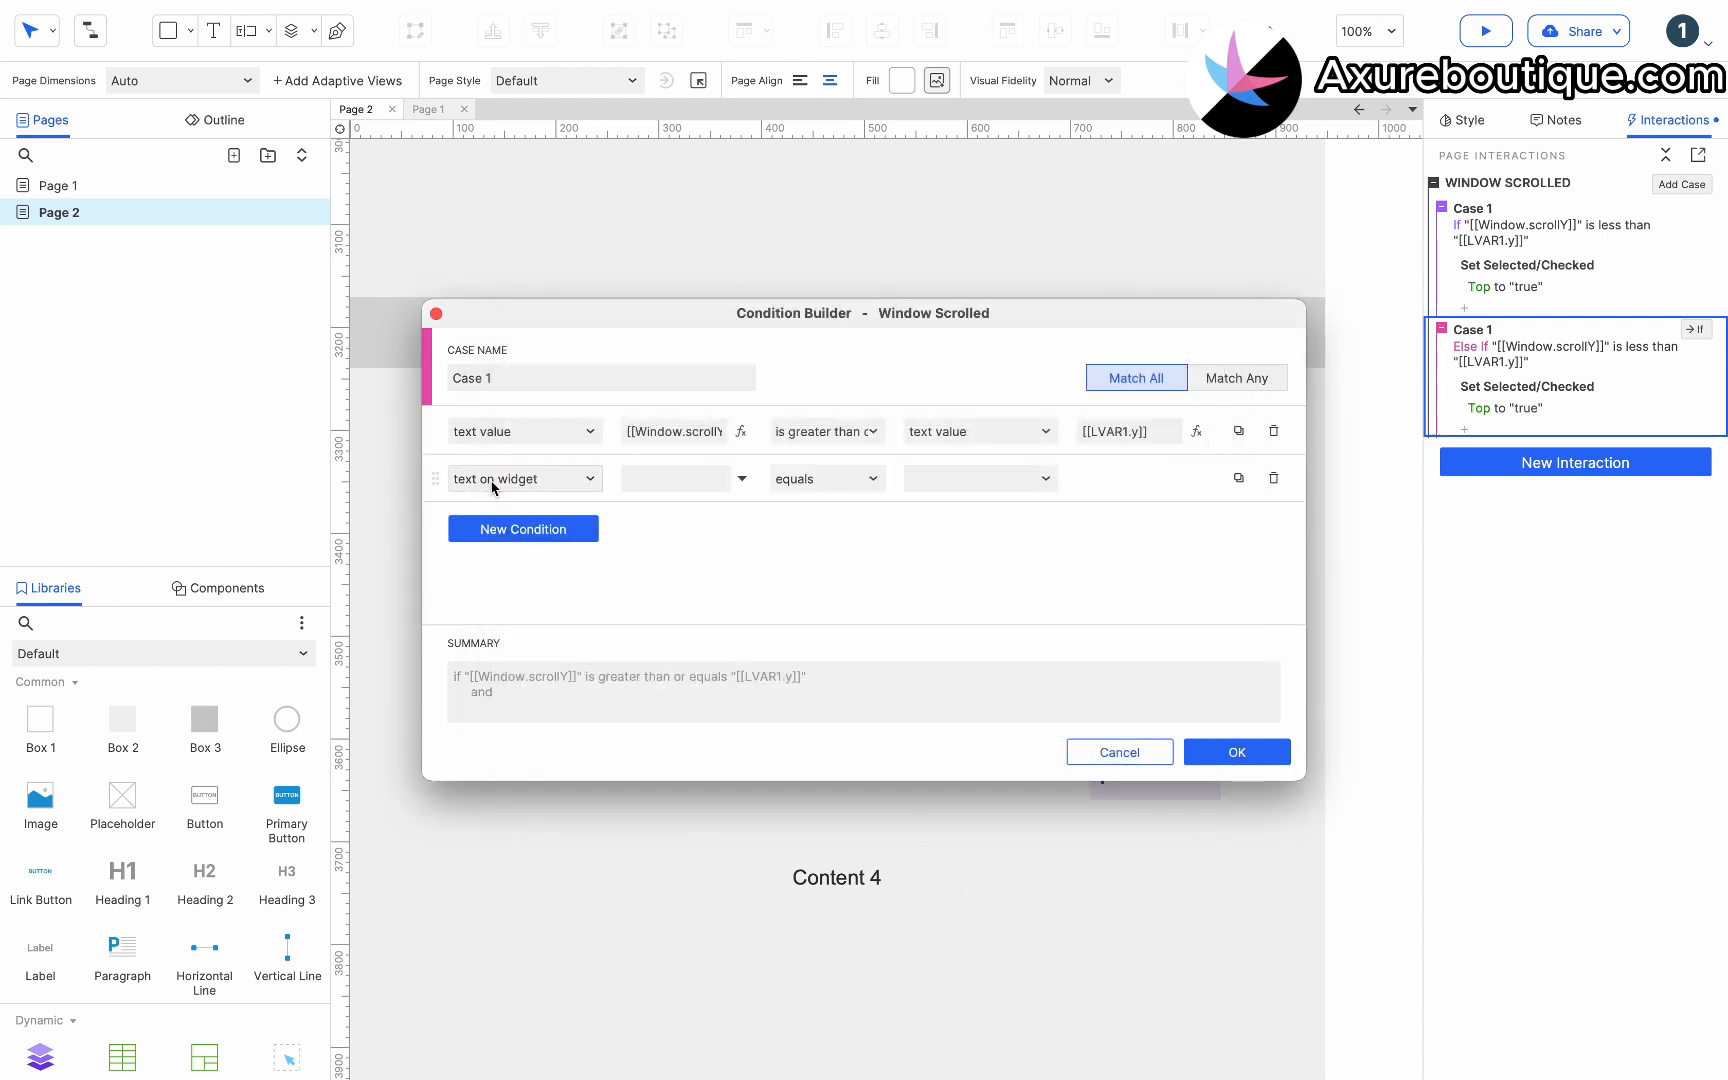
pyautogui.click(493, 484)
pyautogui.click(494, 505)
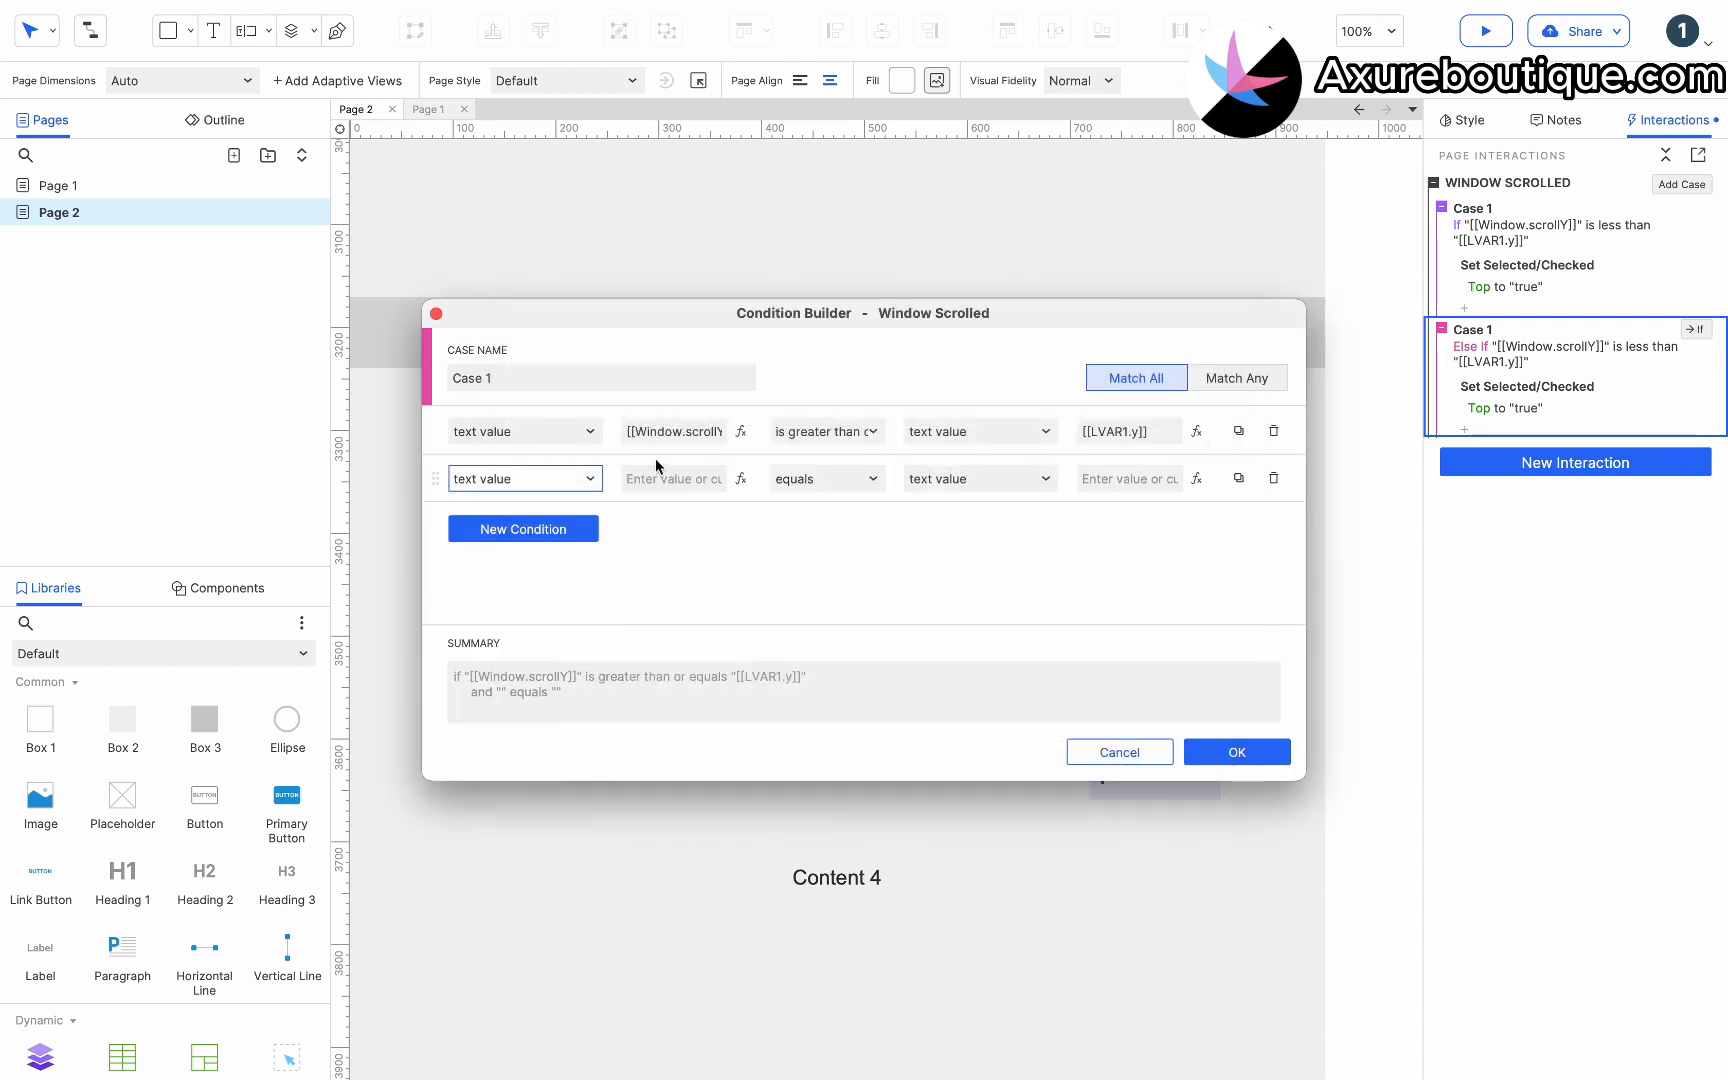
pyautogui.moveTo(722, 431); pyautogui.dragTo(665, 440)
pyautogui.tripleClick(665, 440)
pyautogui.hotkey('ctrl', 'c')
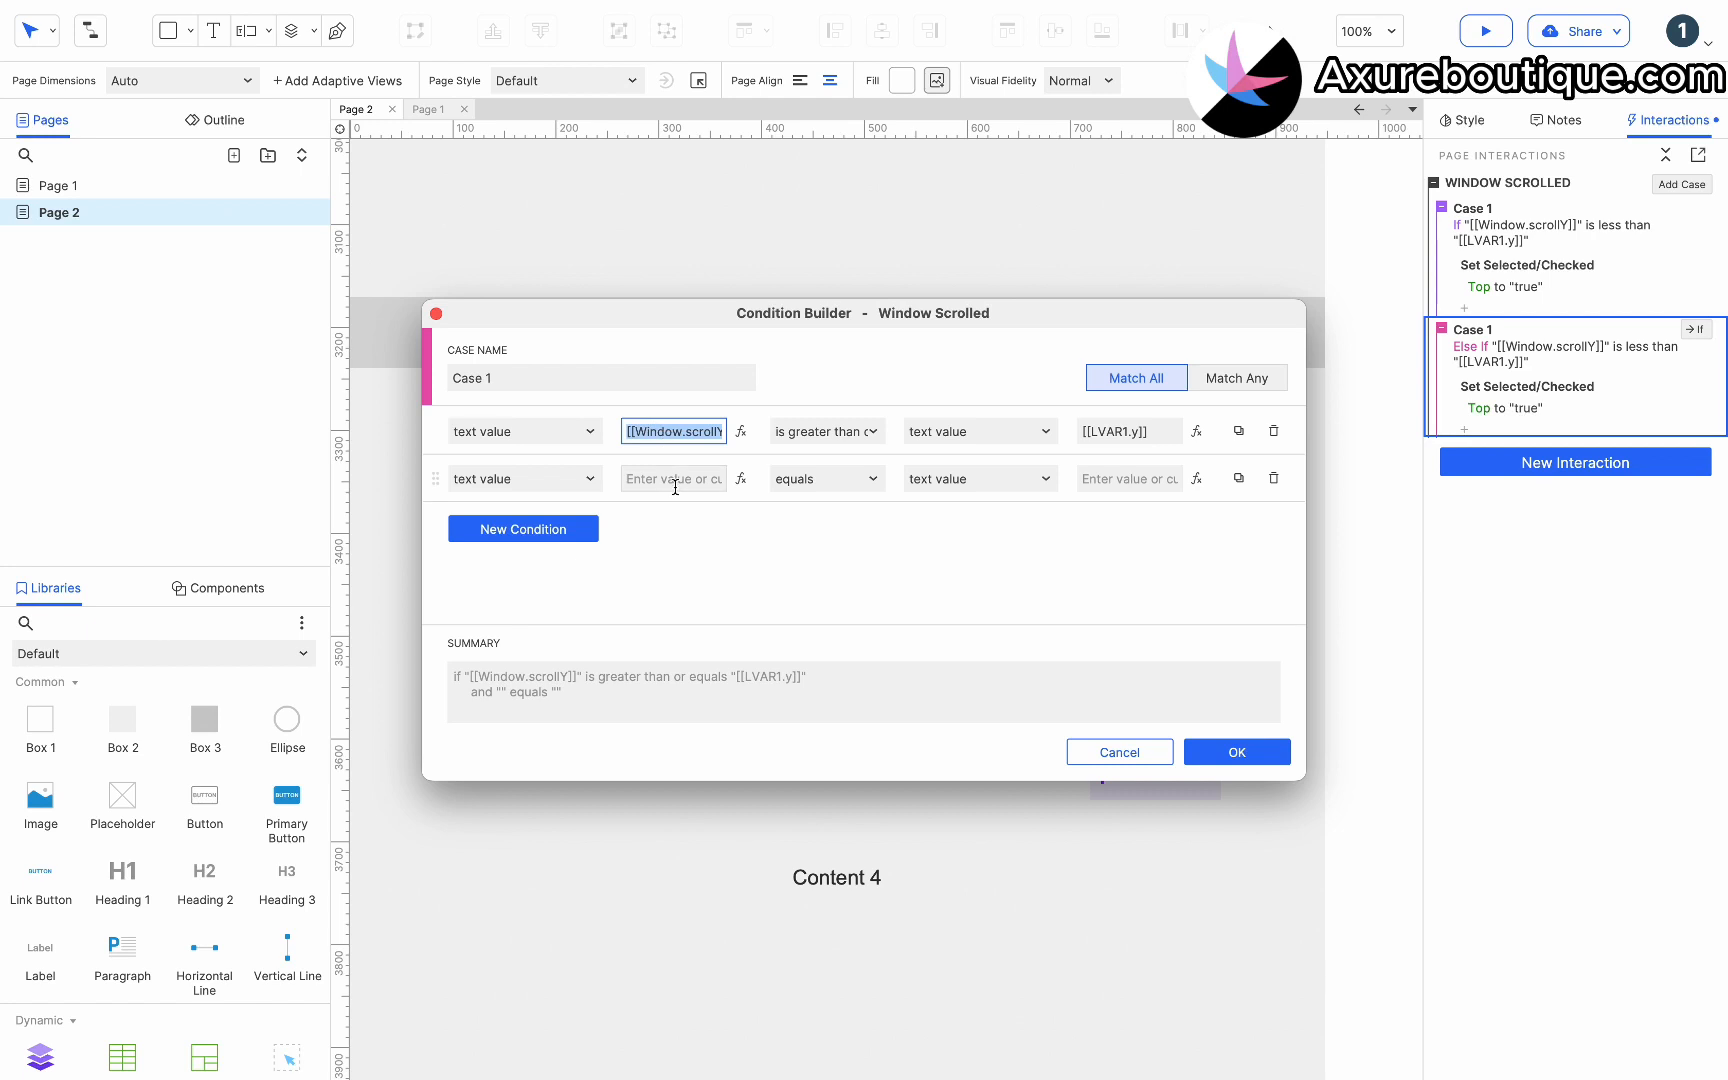
pyautogui.click(675, 479)
pyautogui.hotkey('ctrl', 'v')
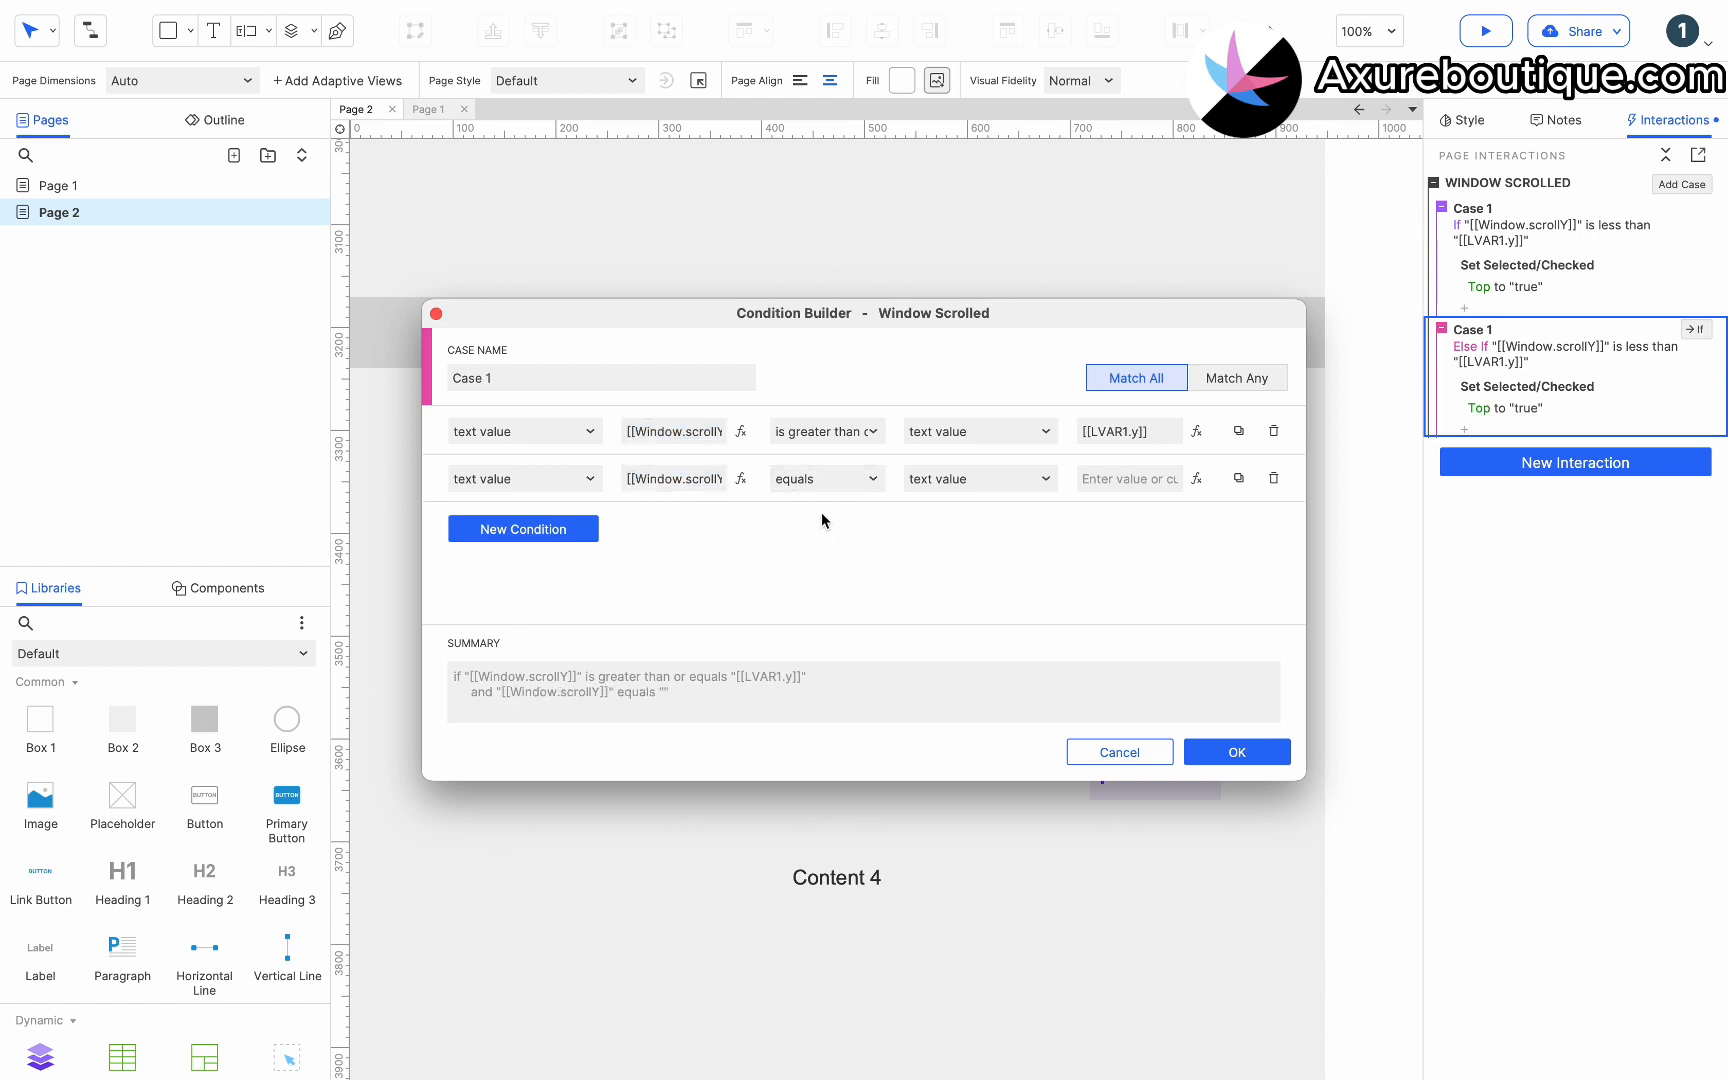
pyautogui.click(826, 481)
pyautogui.click(820, 610)
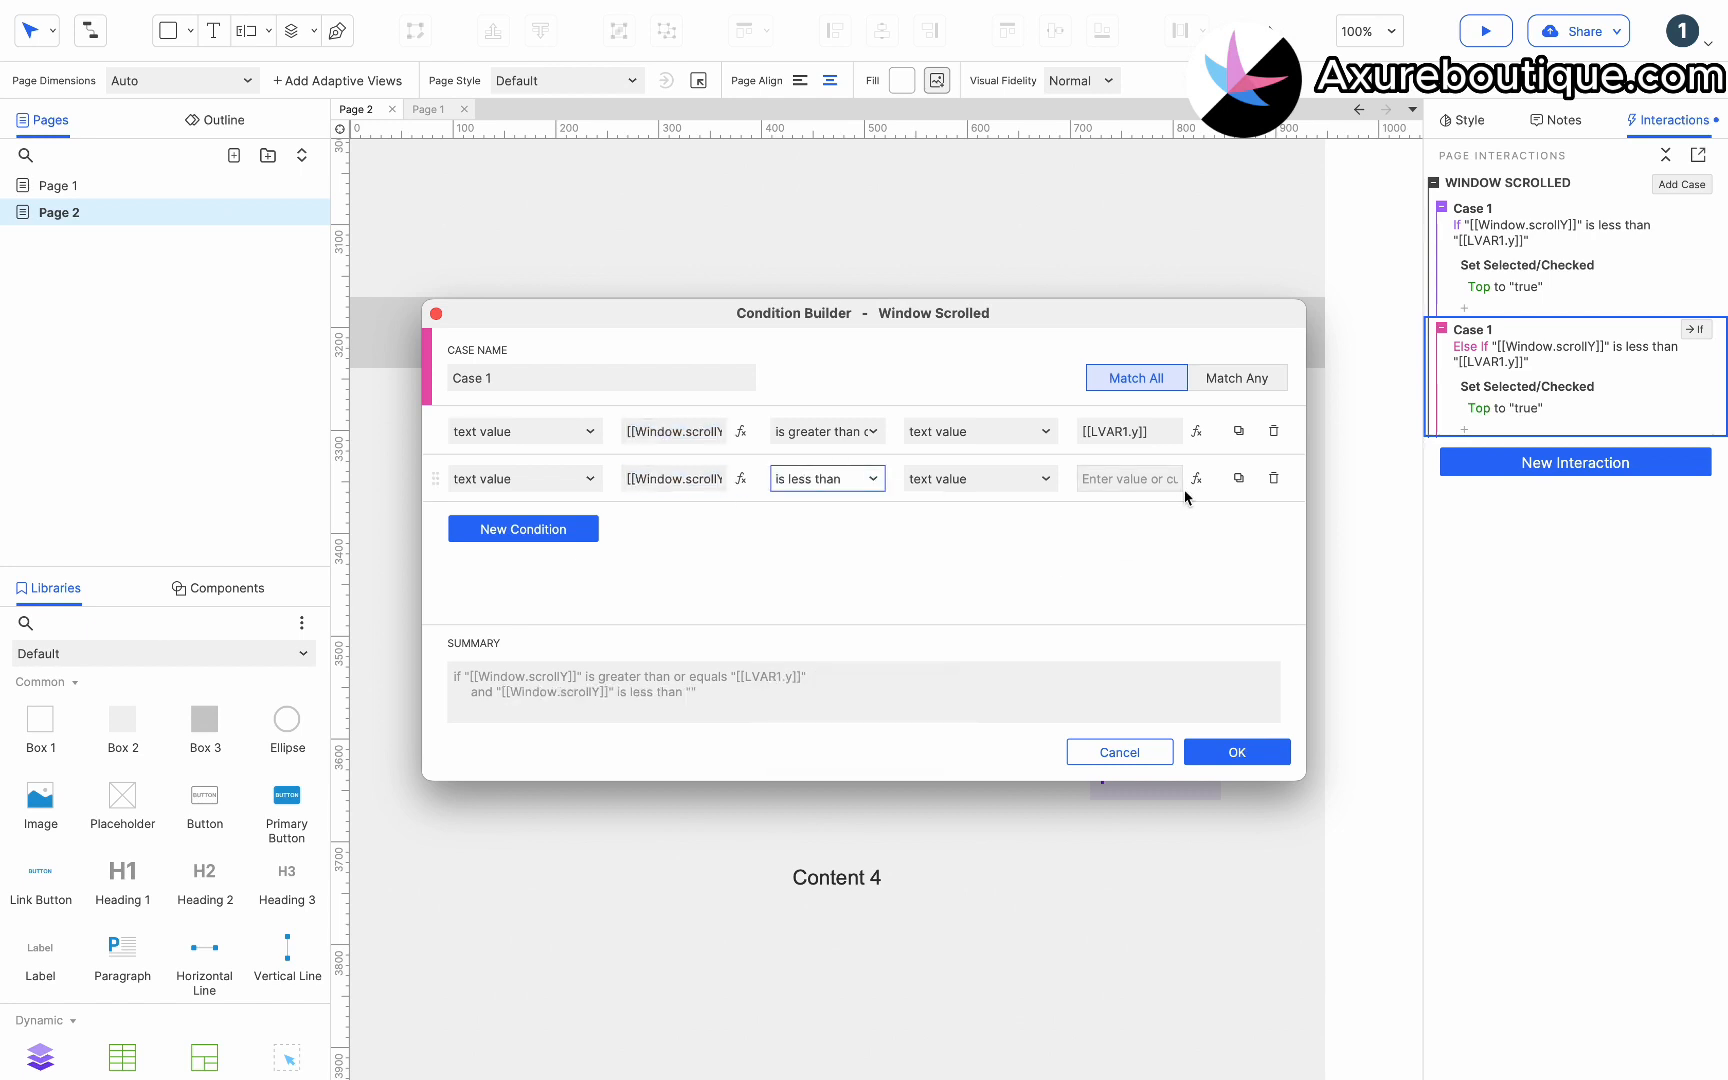
# Copy [[LVAR1.y]] from the first condition into the second condition's value.
pyautogui.click(1150, 431)
pyautogui.moveTo(1160, 431); pyautogui.dragTo(996, 430)
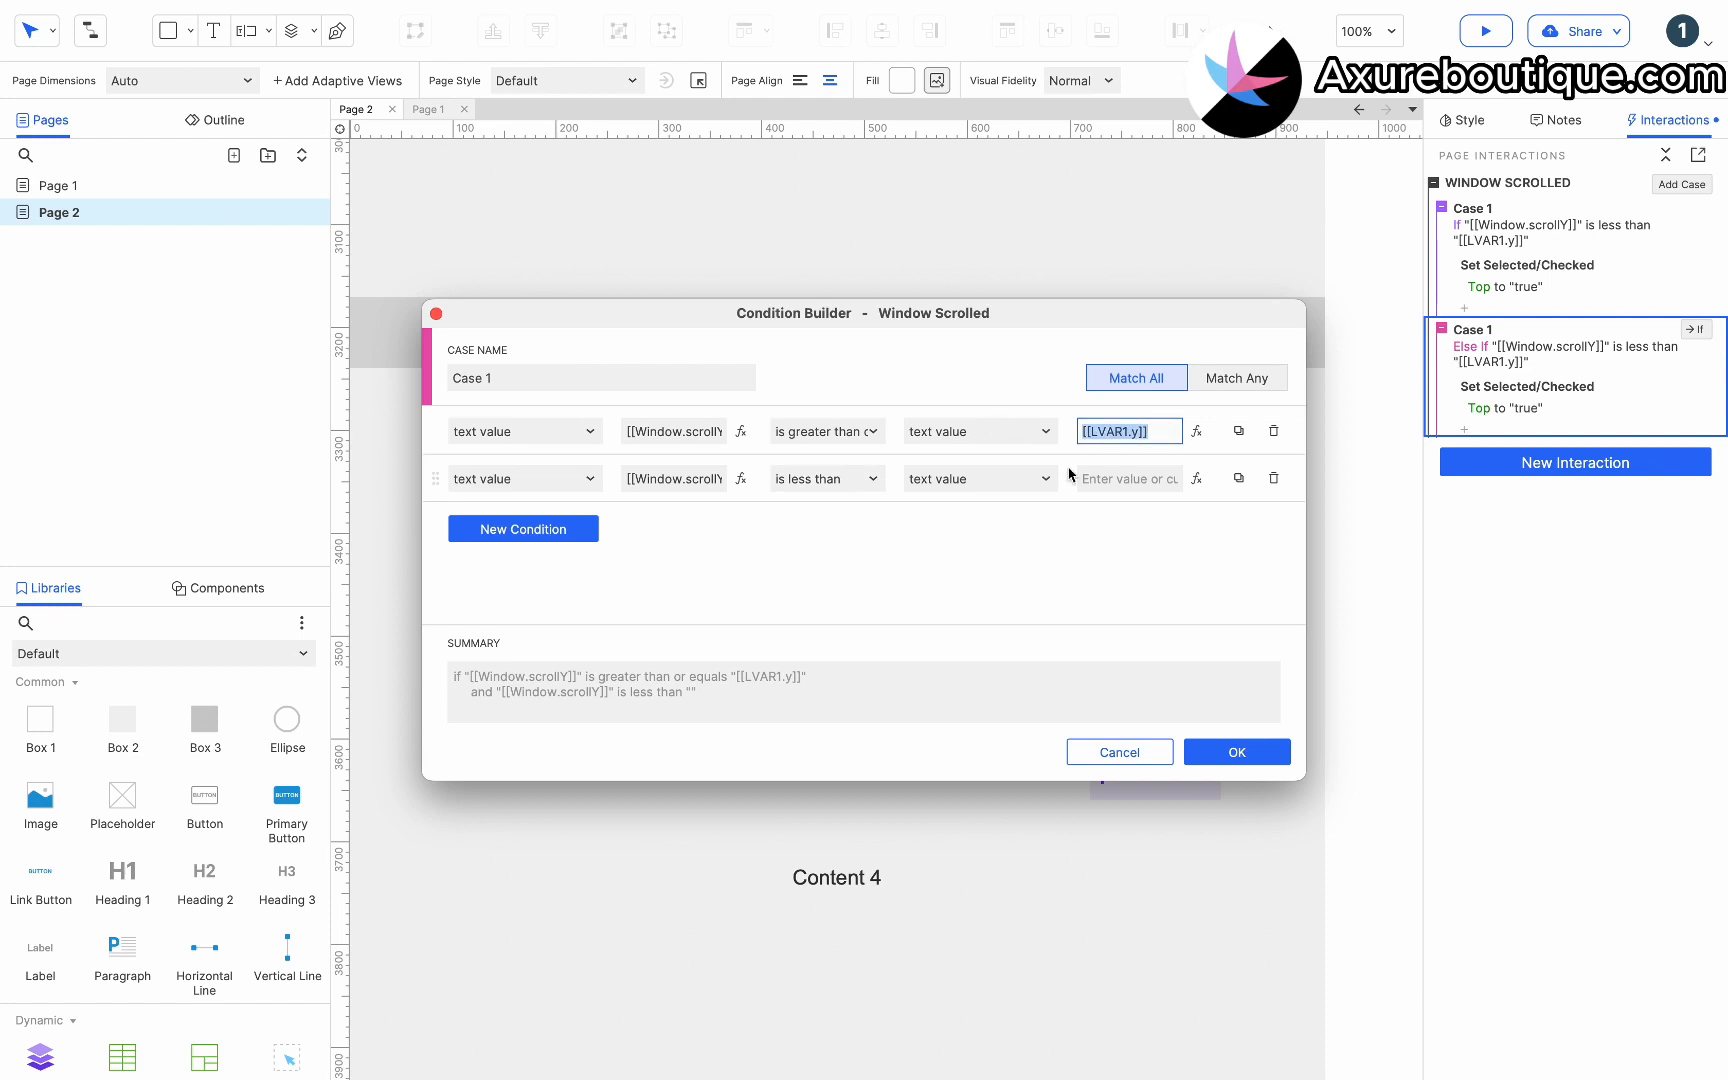
pyautogui.hotkey('ctrl', 'c')
pyautogui.click(1100, 478)
pyautogui.hotkey('ctrl', 'v')
# Bind the second condition's local variable LVAR1 to the Header 3 section bar widget and confirm the conditions.
pyautogui.click(1197, 479)
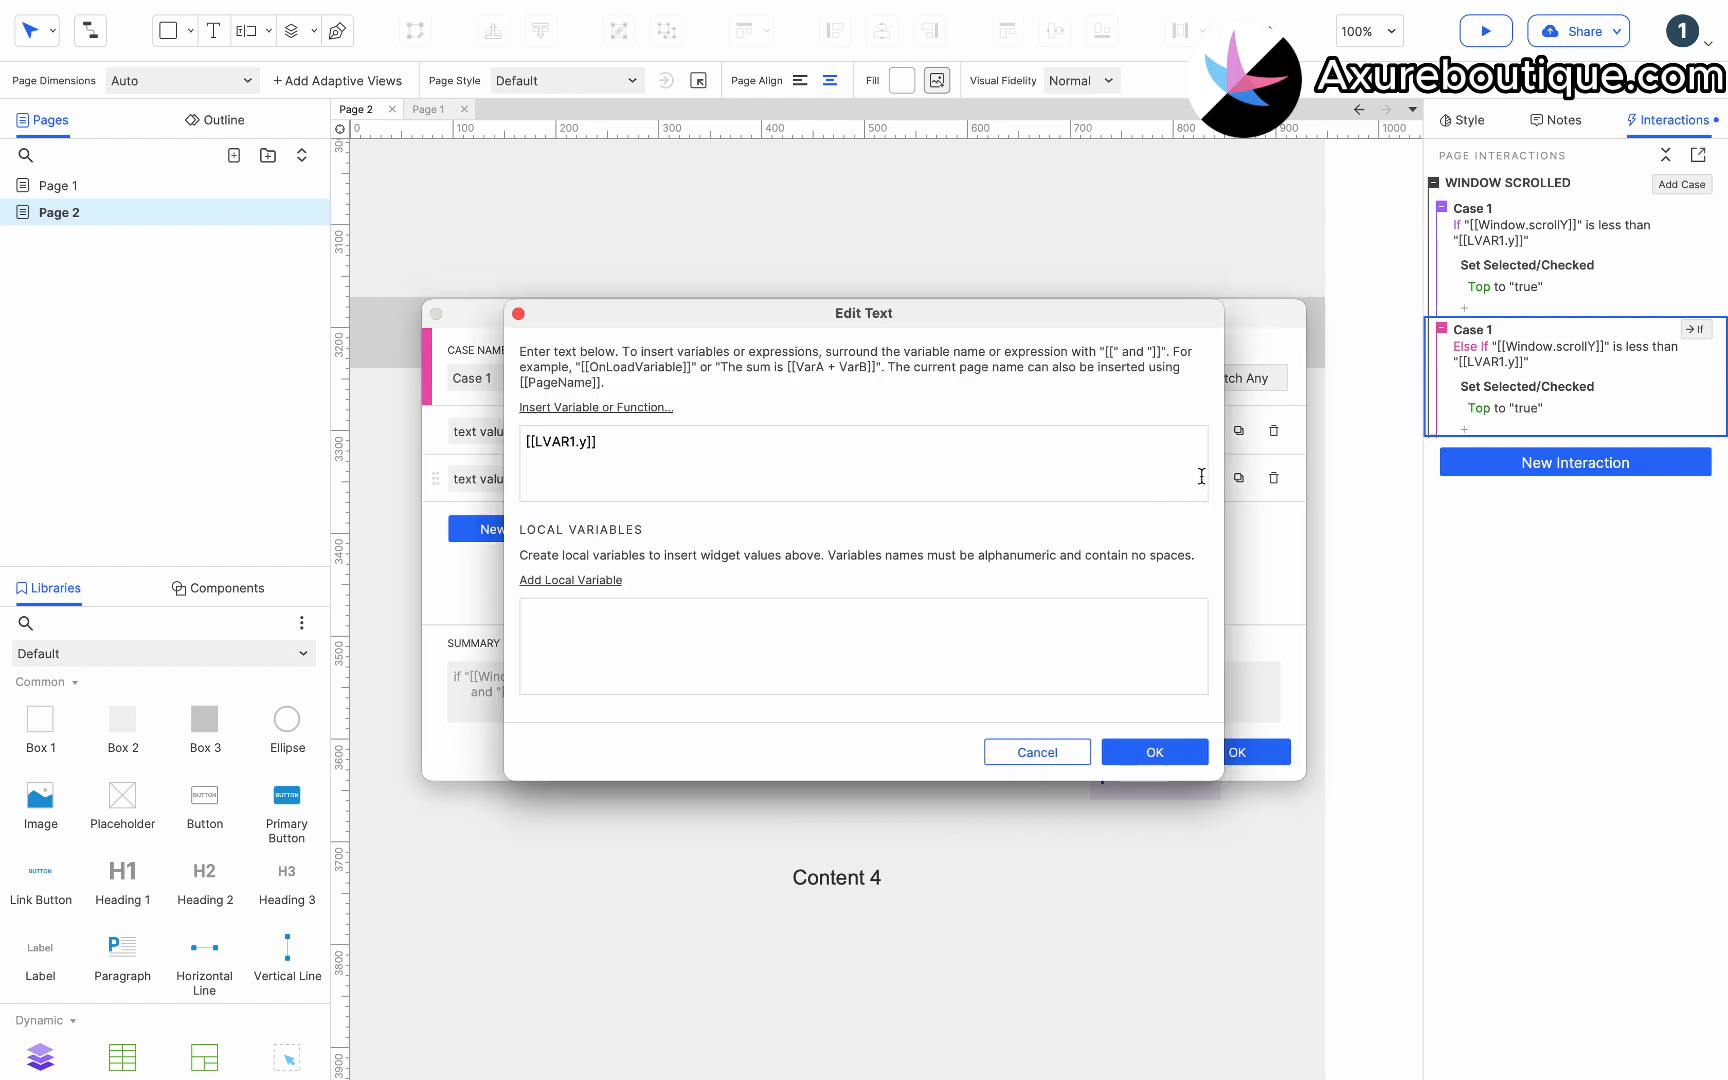
pyautogui.click(555, 582)
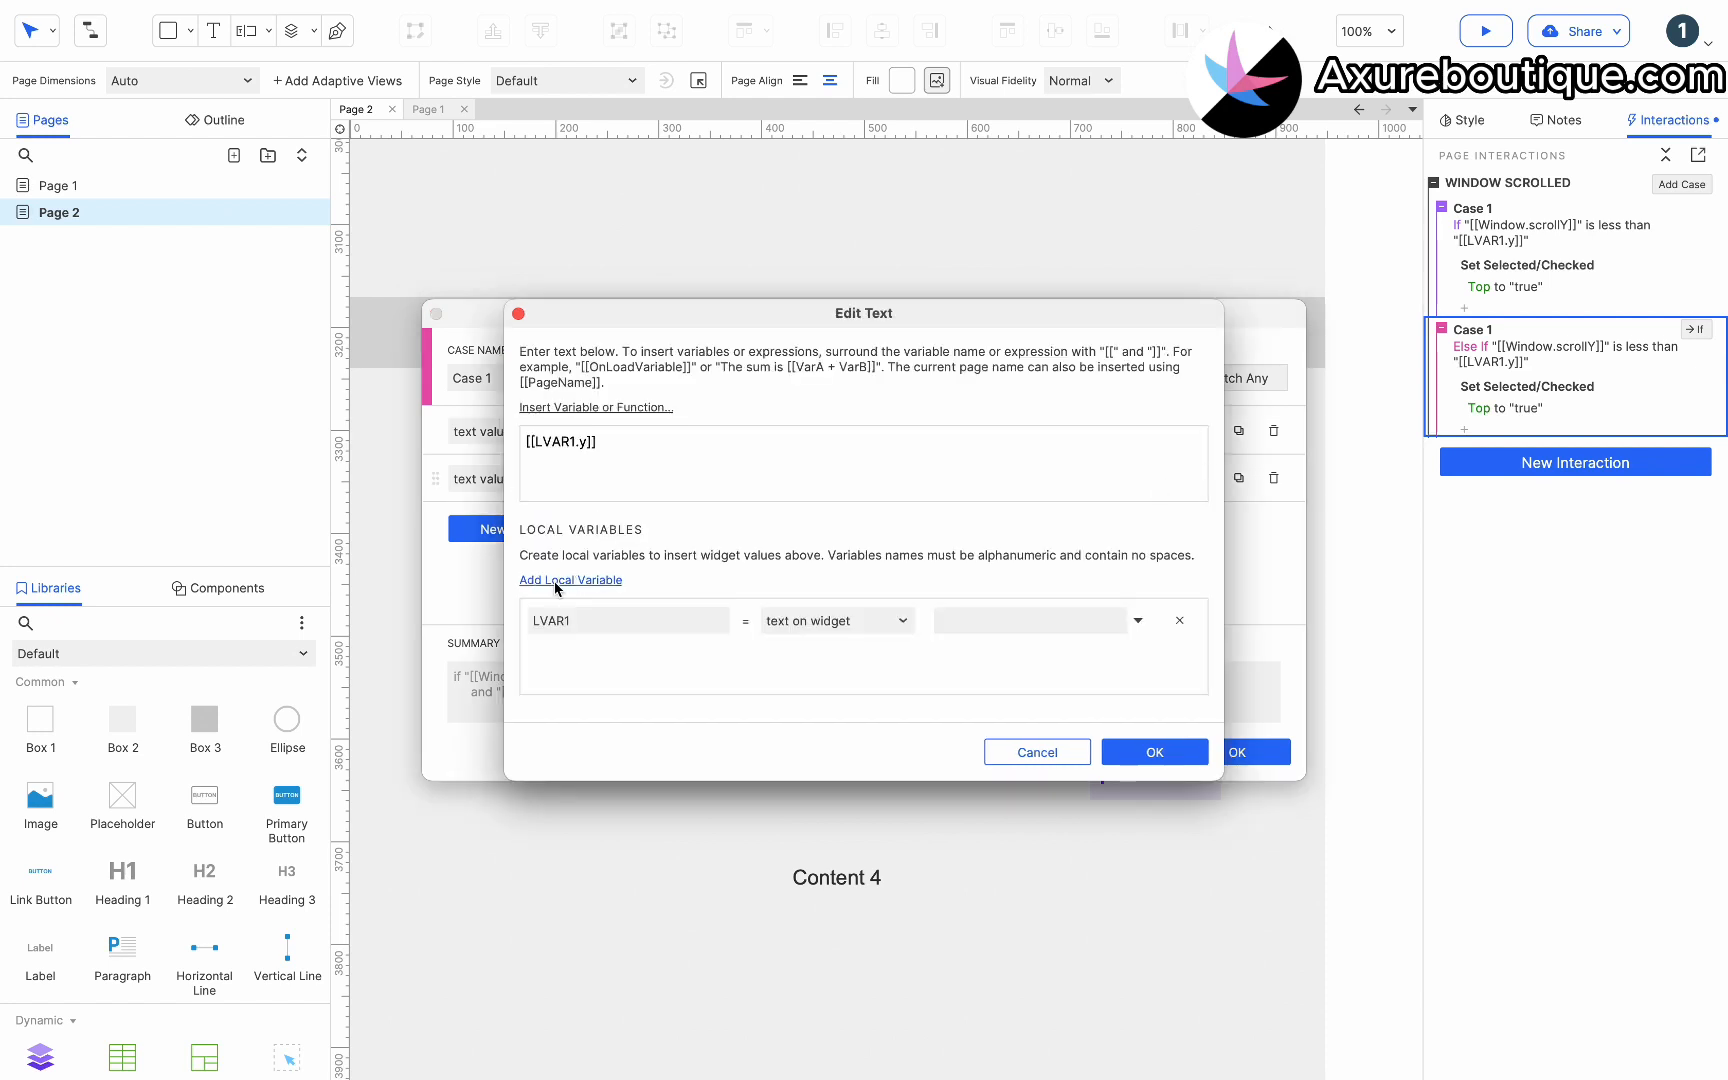
pyautogui.click(866, 626)
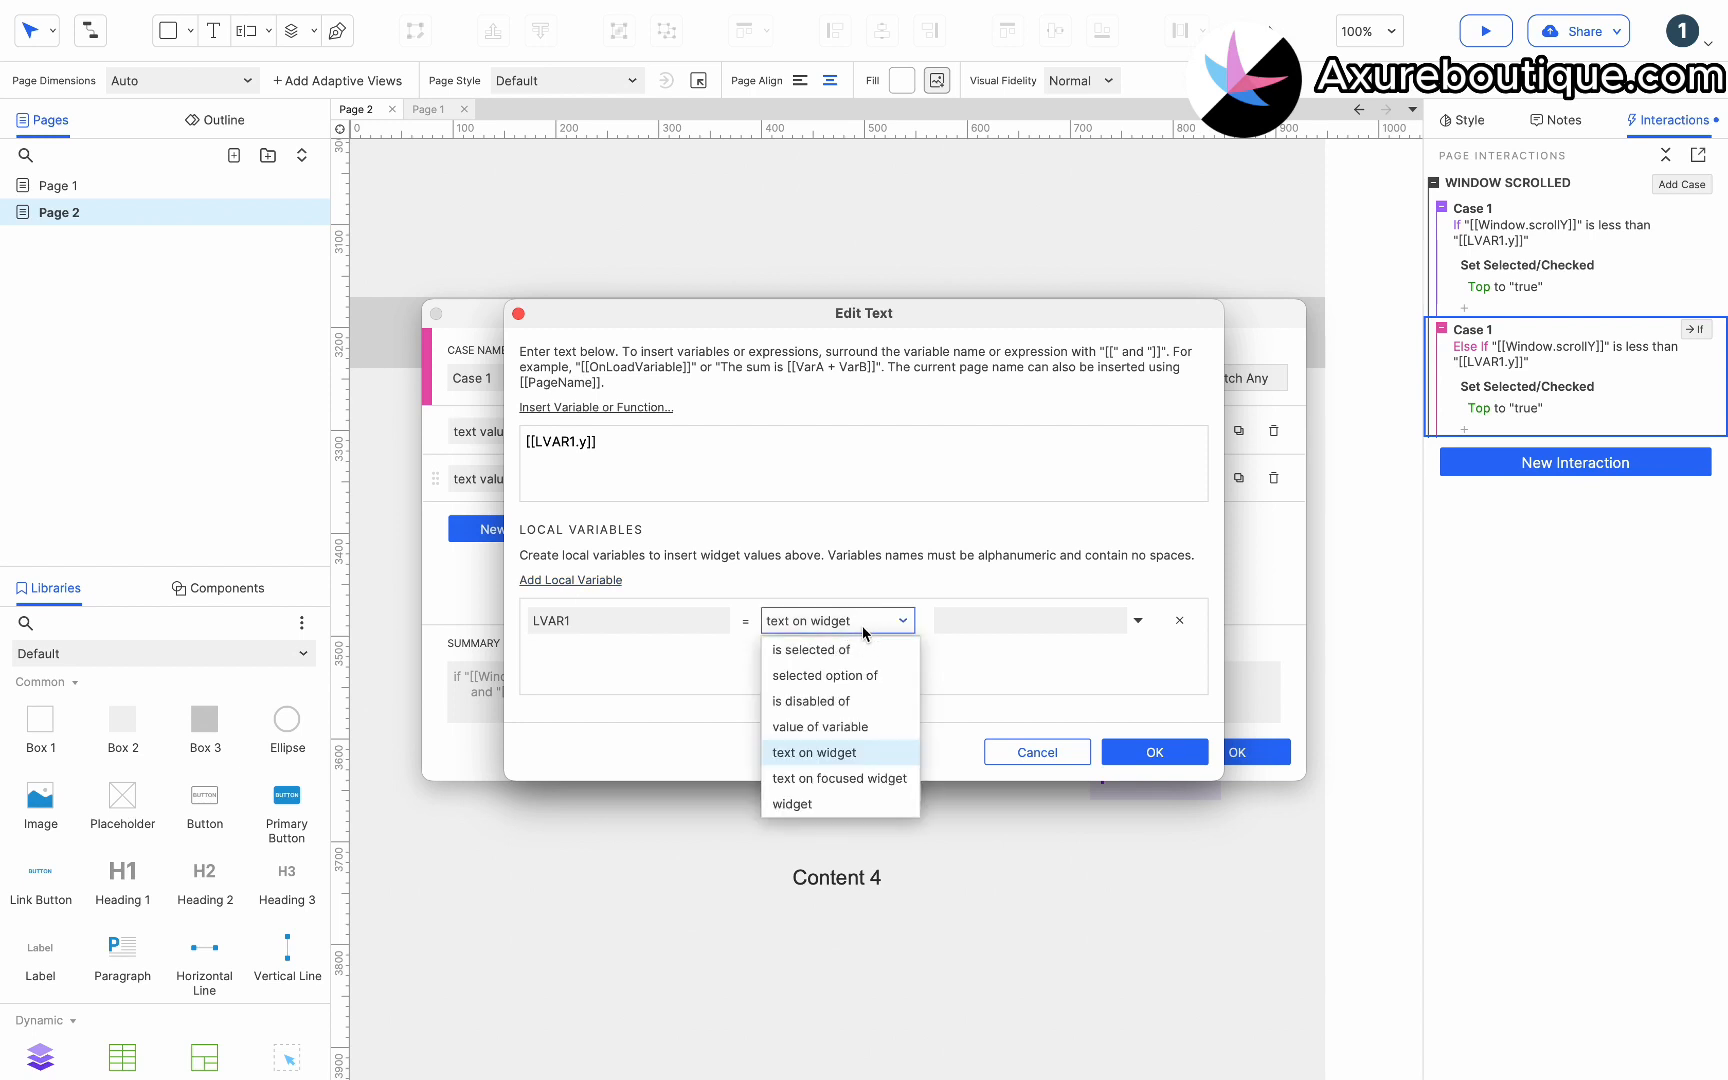
pyautogui.click(806, 804)
pyautogui.click(1000, 622)
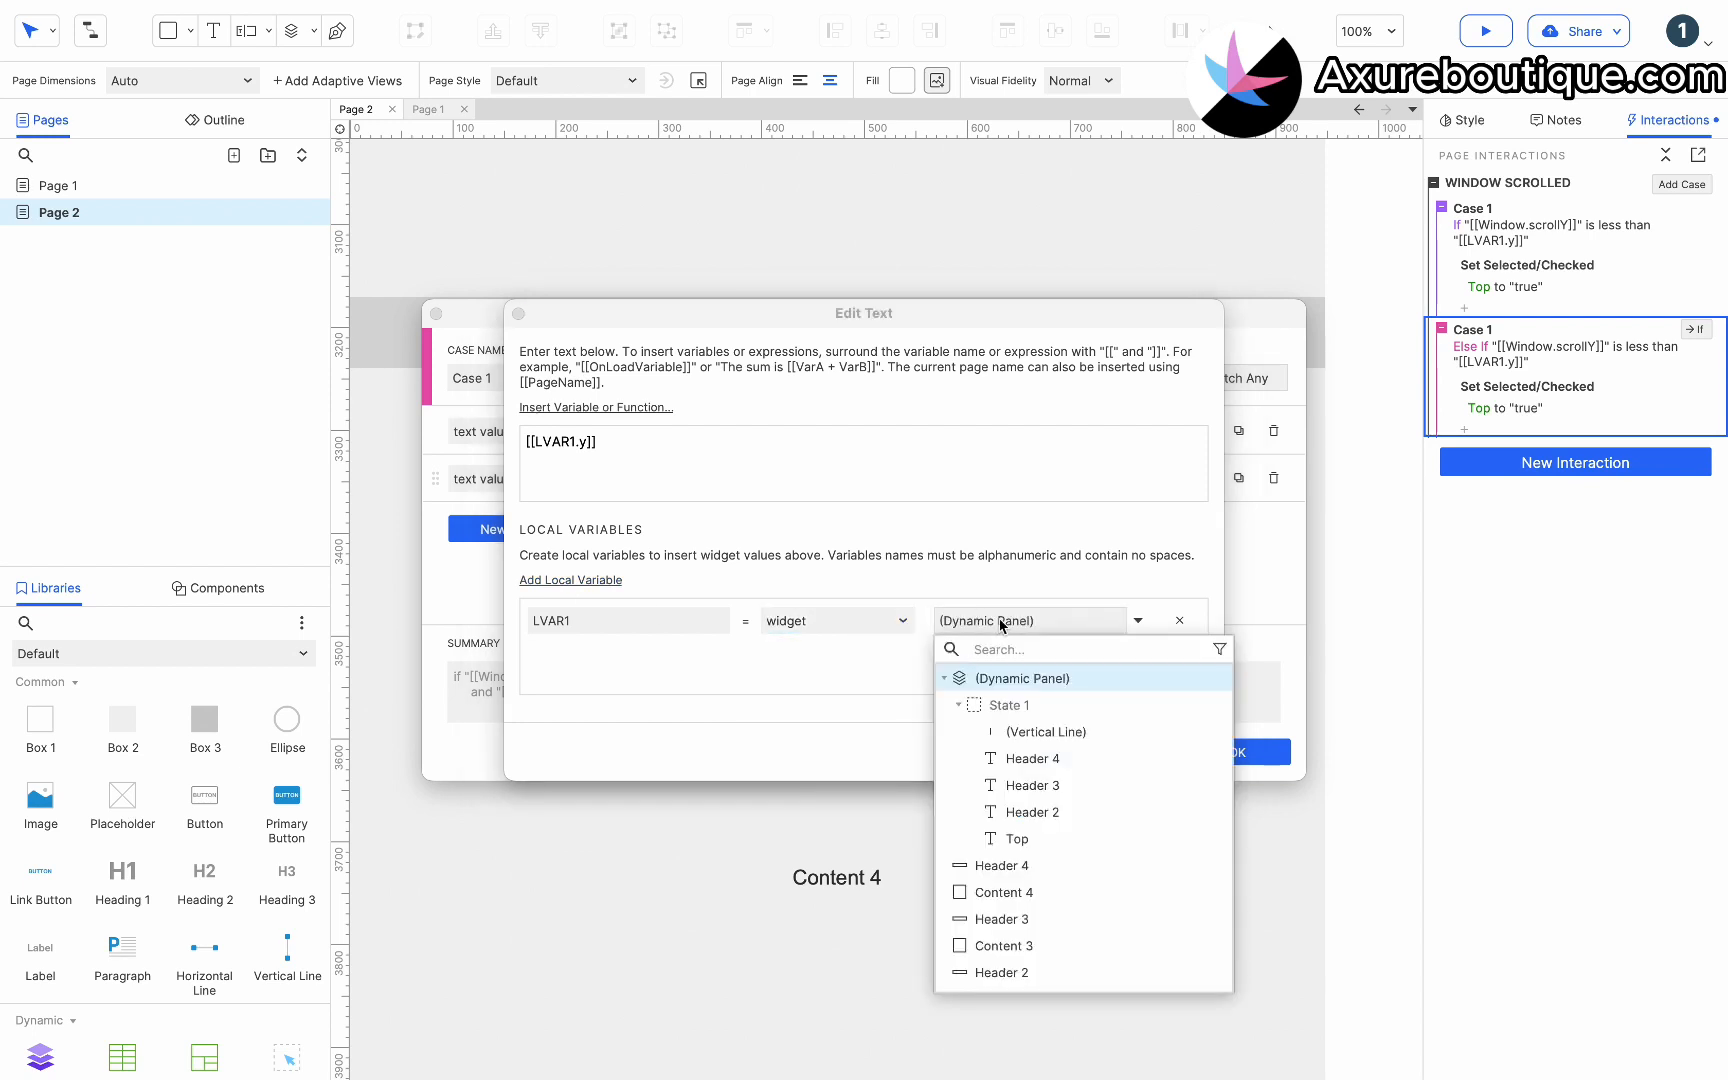
pyautogui.click(1019, 918)
pyautogui.click(1208, 750)
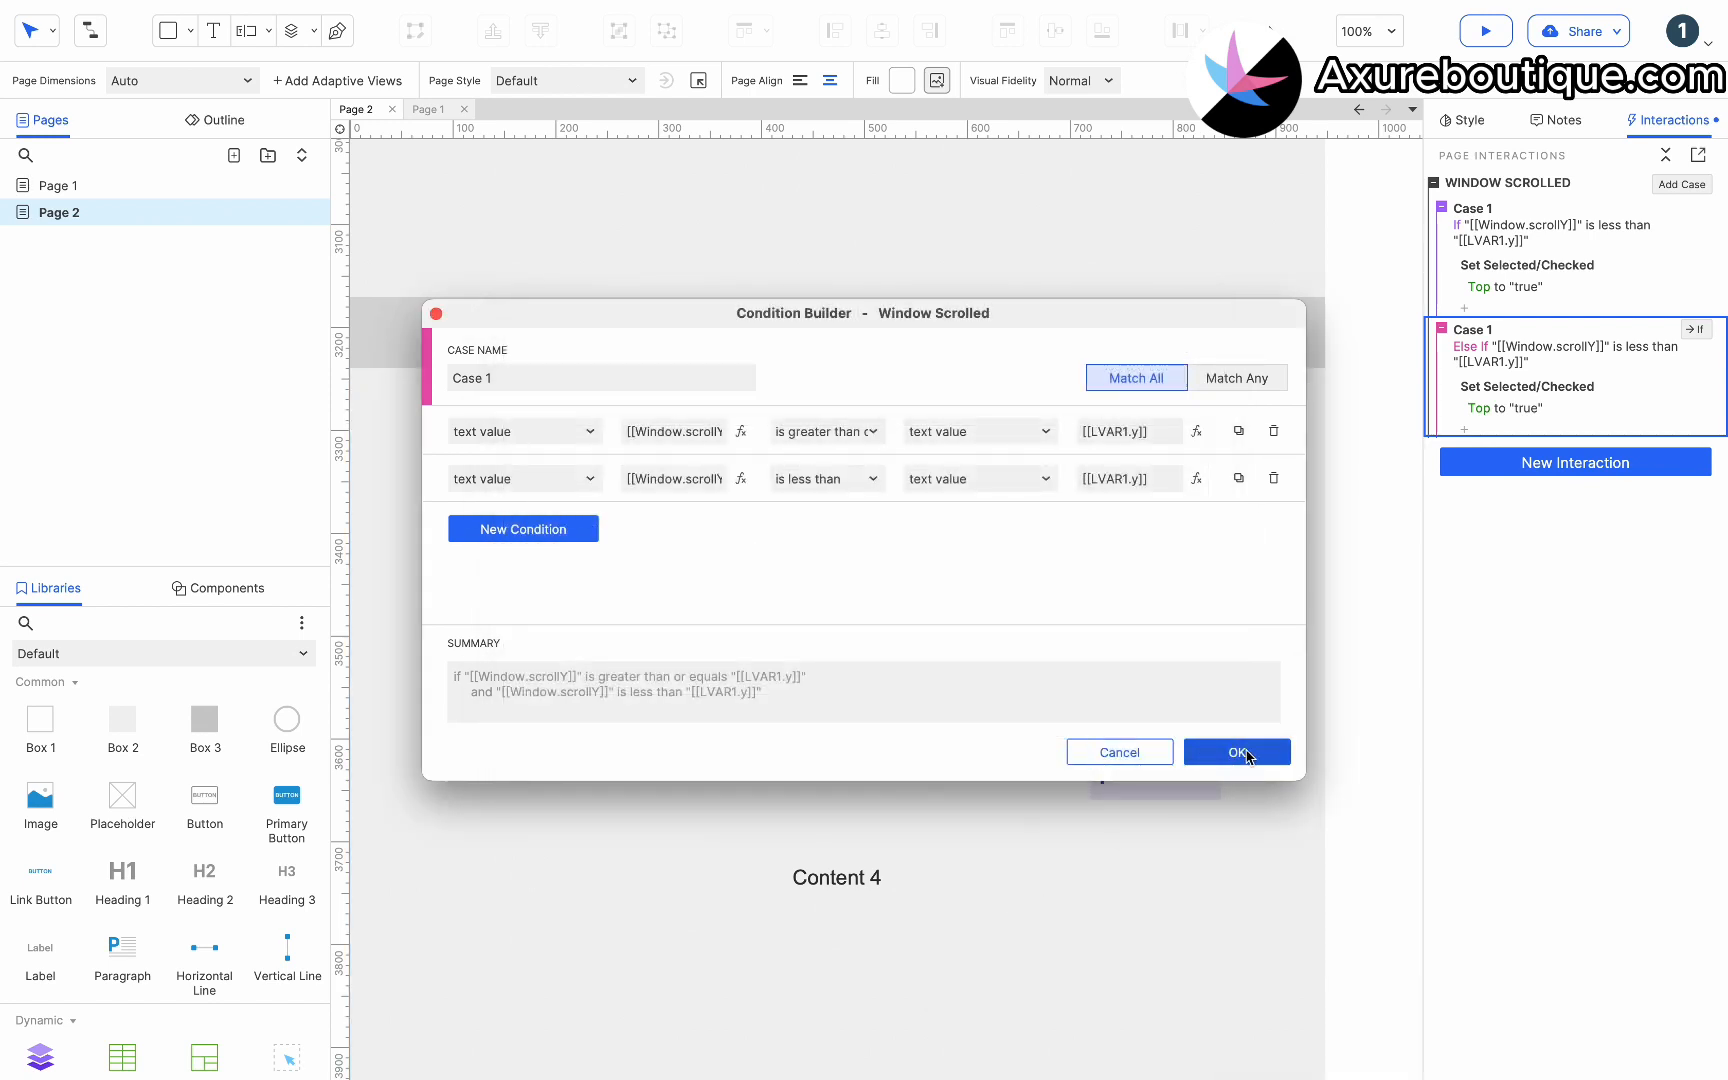
pyautogui.click(1246, 753)
# Retarget the Else If case's Set Selected/Checked action to the Header 2 menu item.
pyautogui.click(1487, 449)
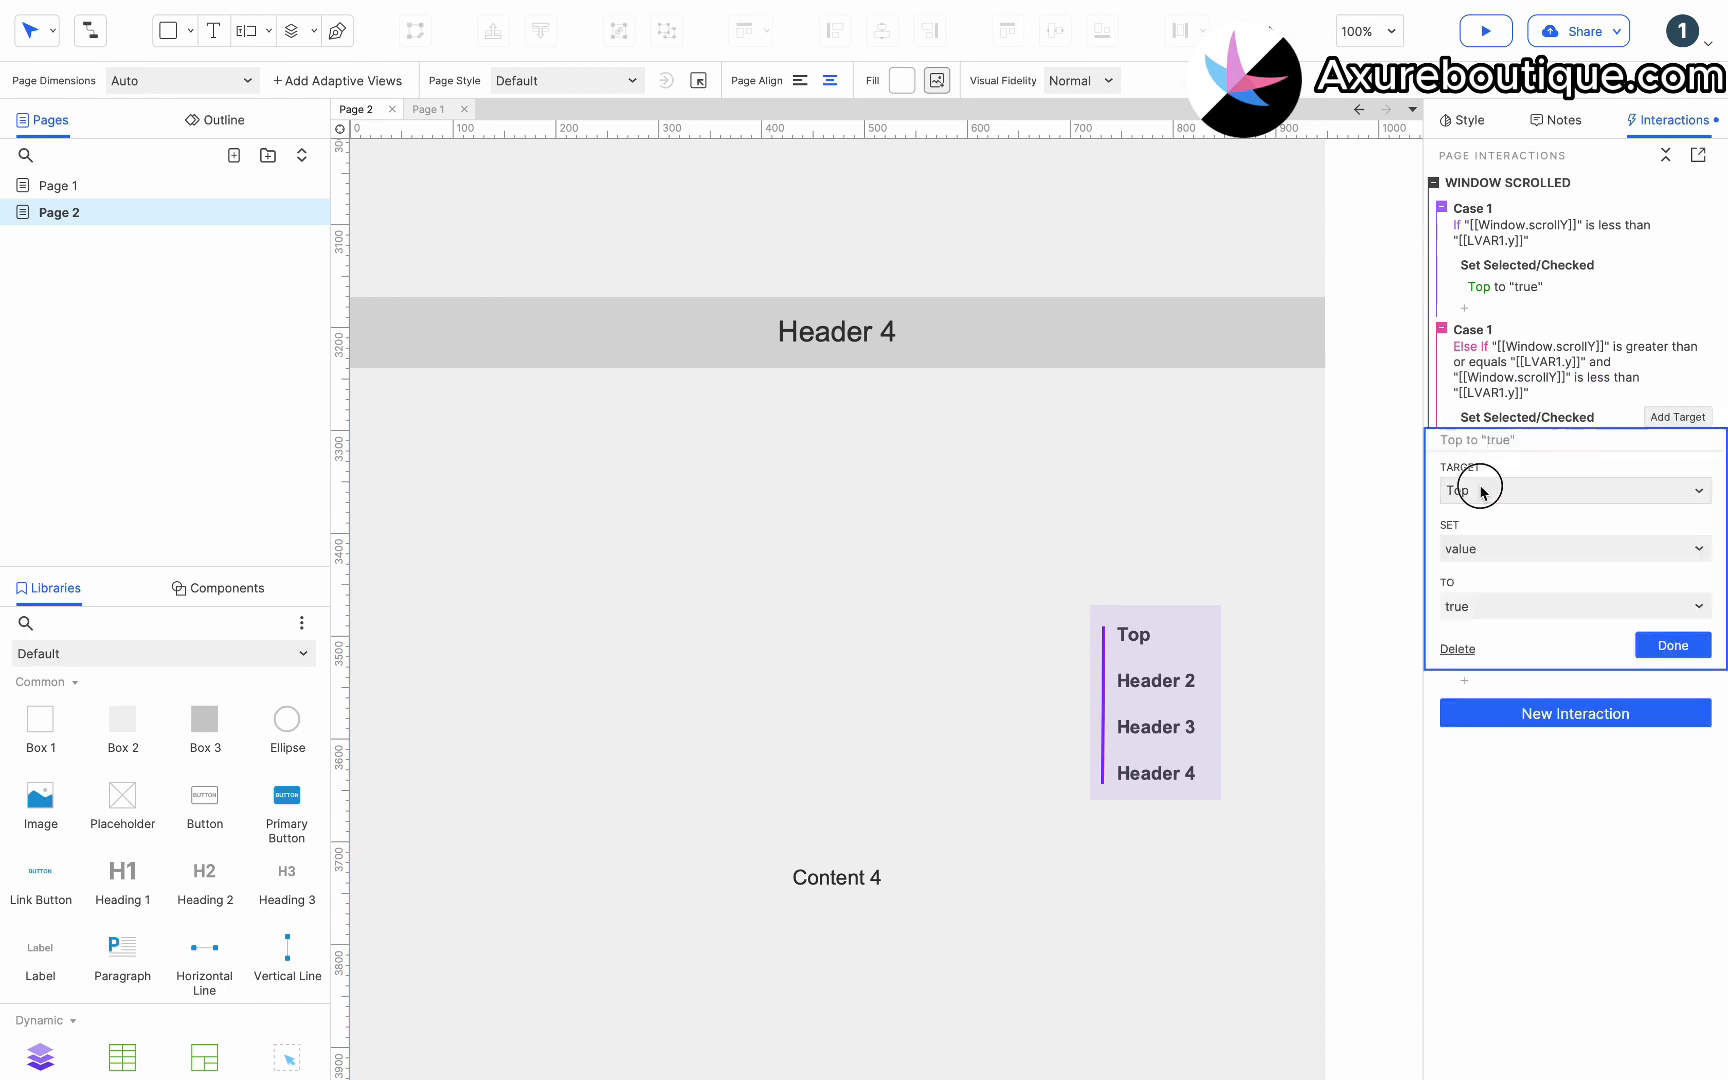
pyautogui.click(1477, 490)
pyautogui.write('he')
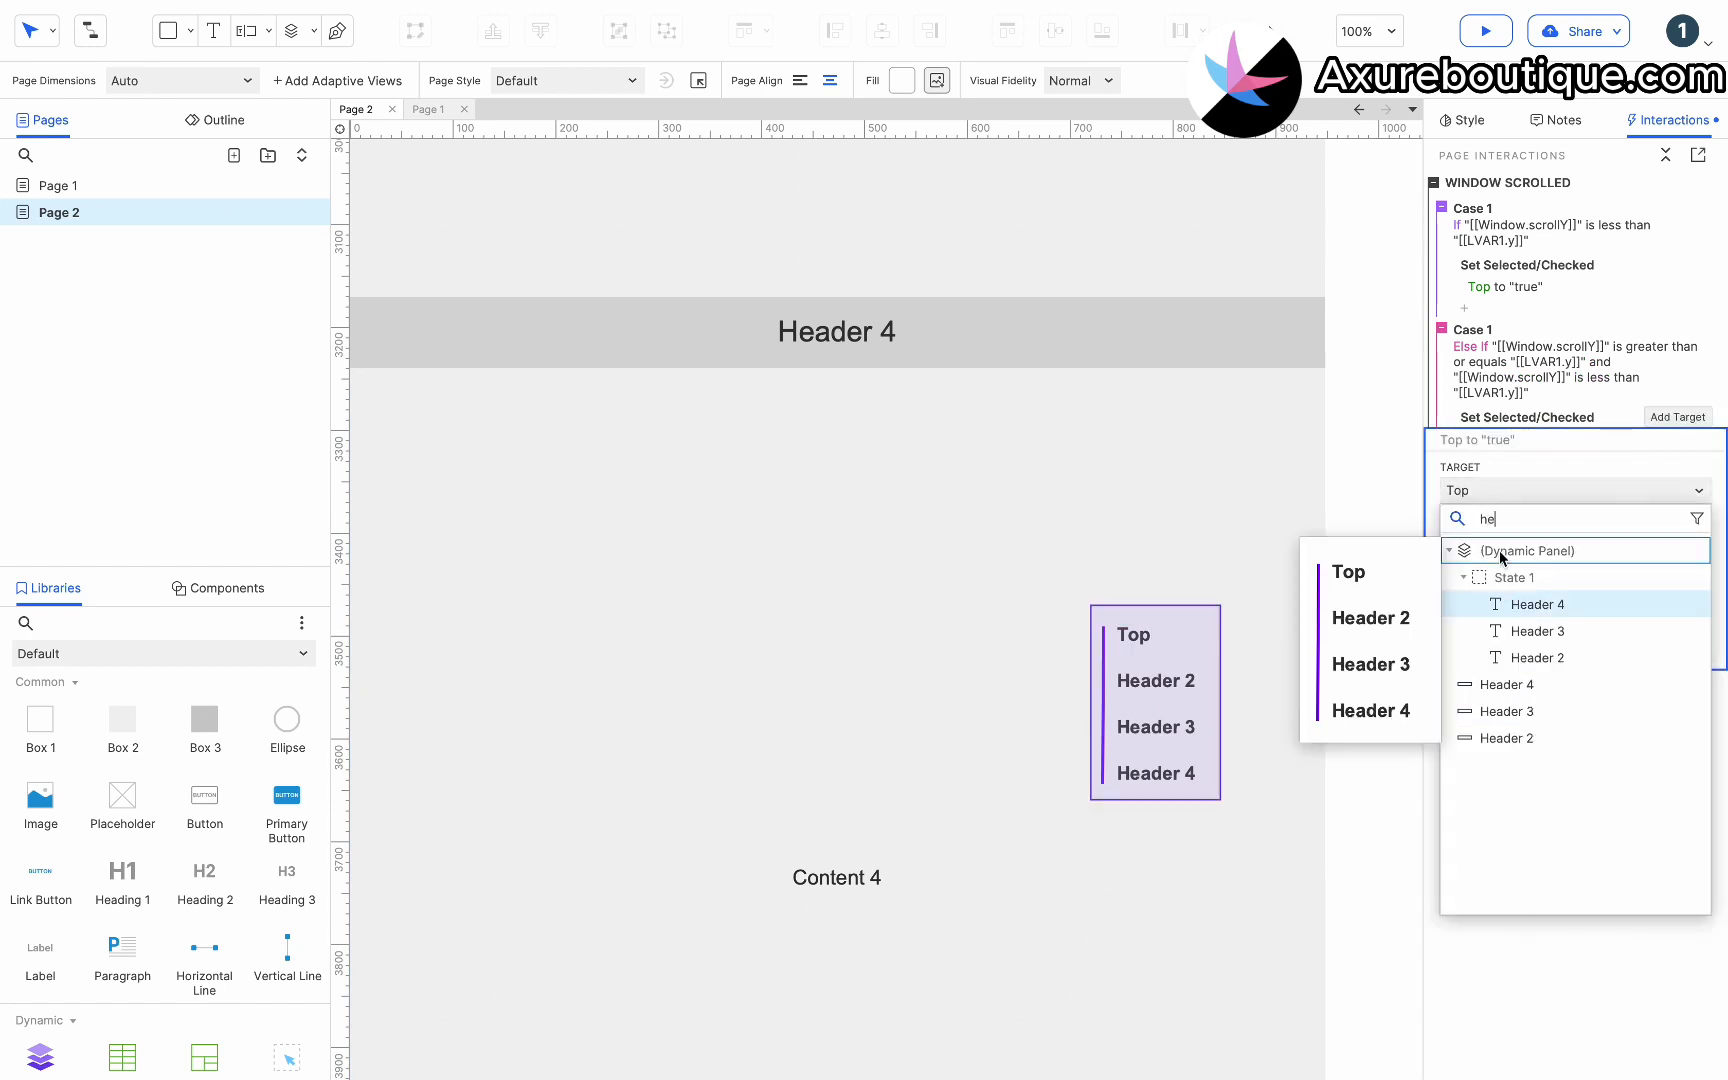
pyautogui.click(1523, 657)
pyautogui.click(1660, 650)
# Copy and paste the Else If case to create another case below it.
pyautogui.click(1486, 330)
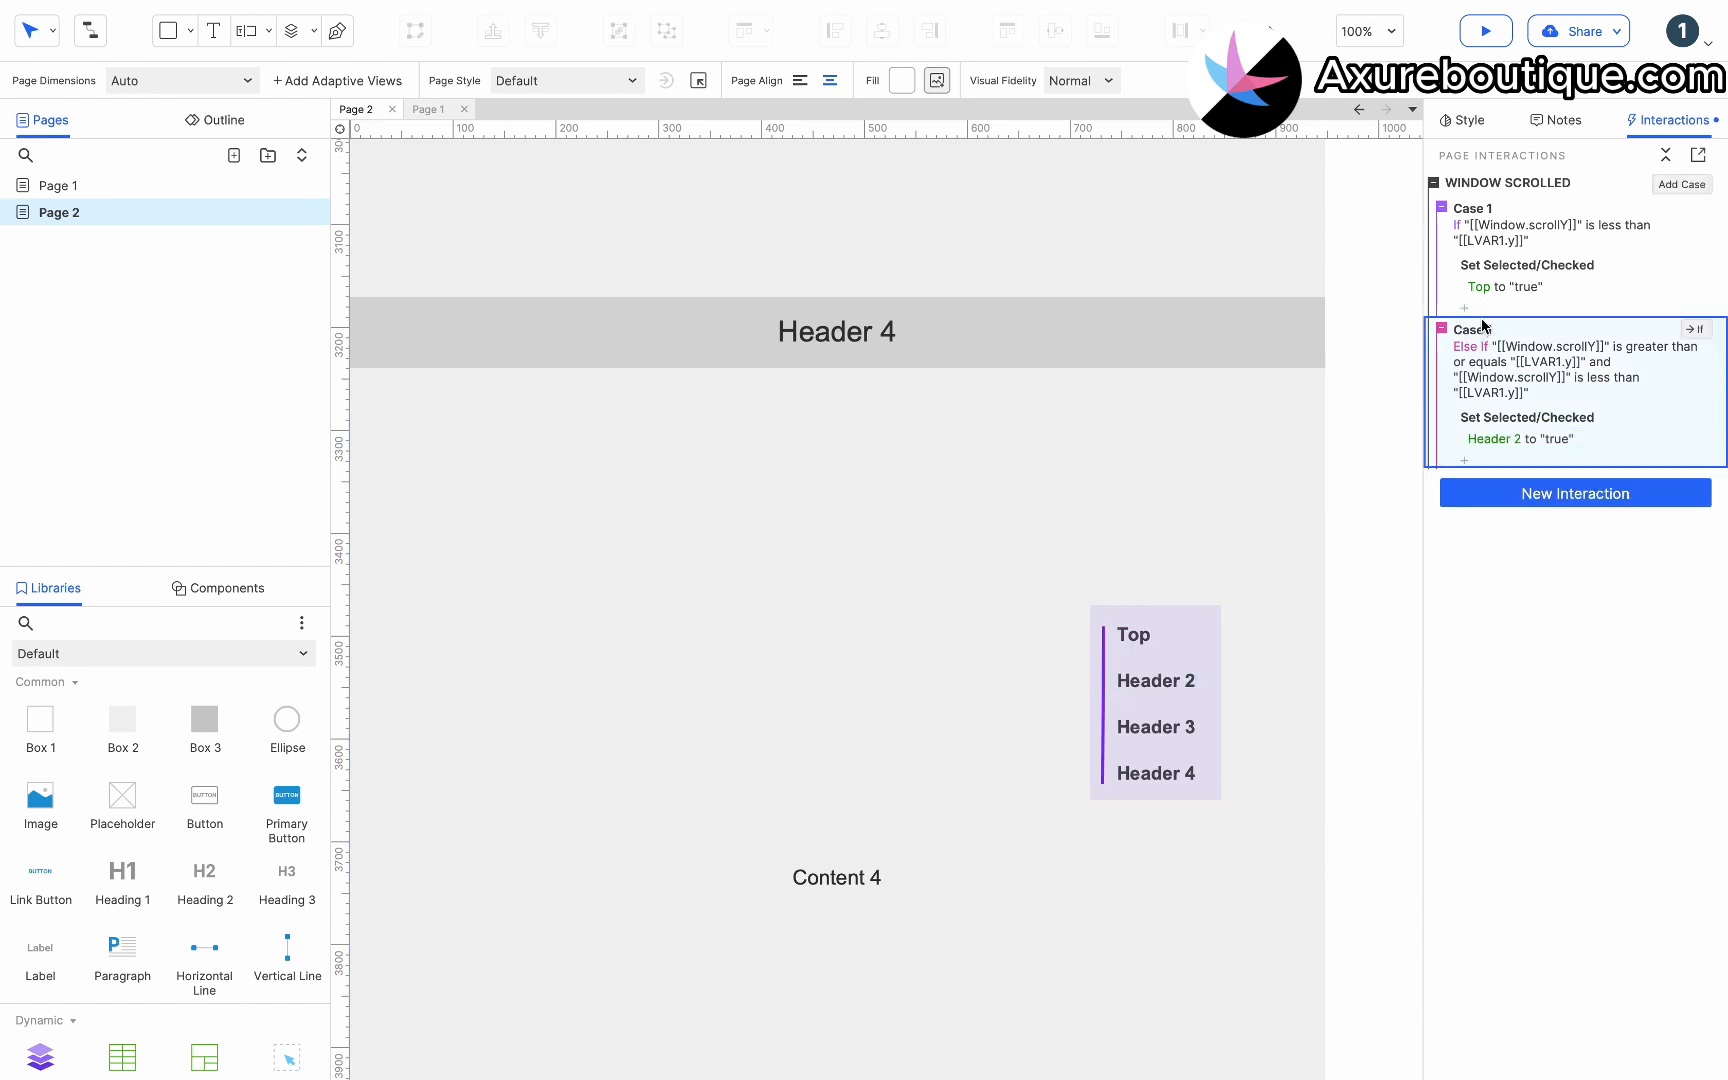
pyautogui.press('super+c')
pyautogui.press('super+v')
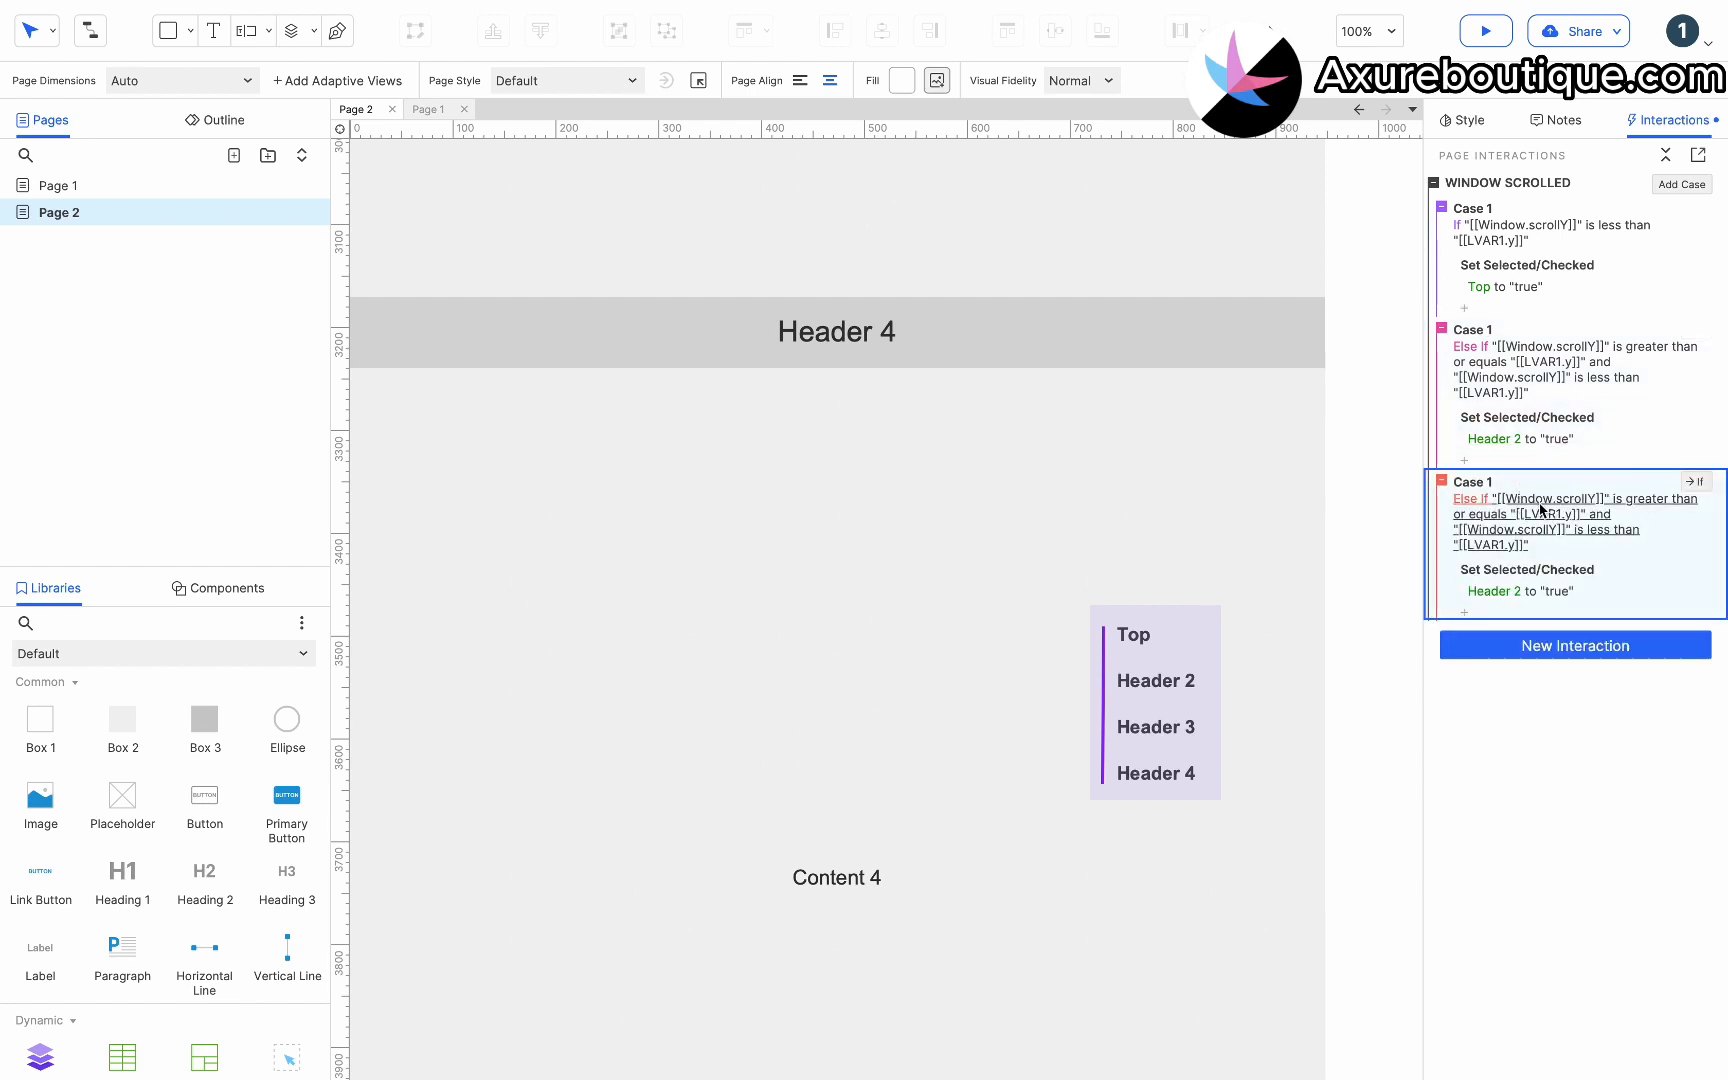
# Open the third case's conditions and bind the first condition's local variable LVAR1 to the Header 3 section bar.
pyautogui.click(1540, 509)
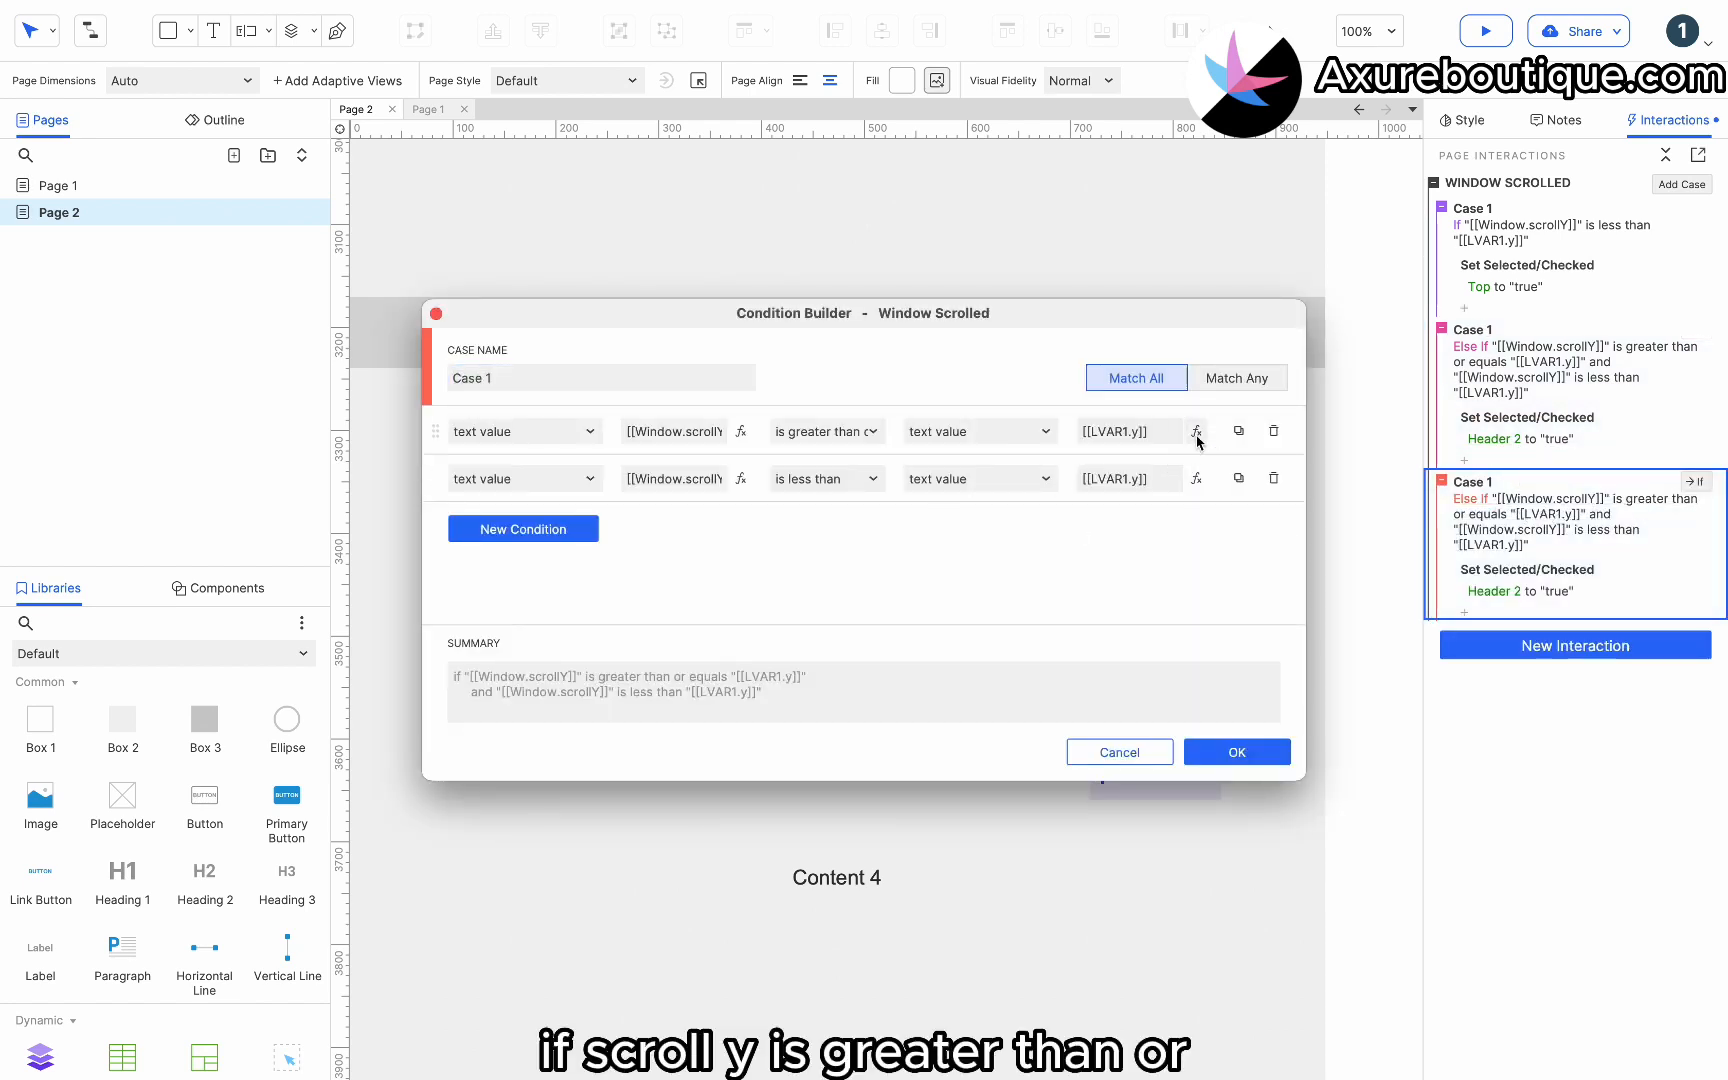
pyautogui.click(1196, 431)
pyautogui.click(1040, 626)
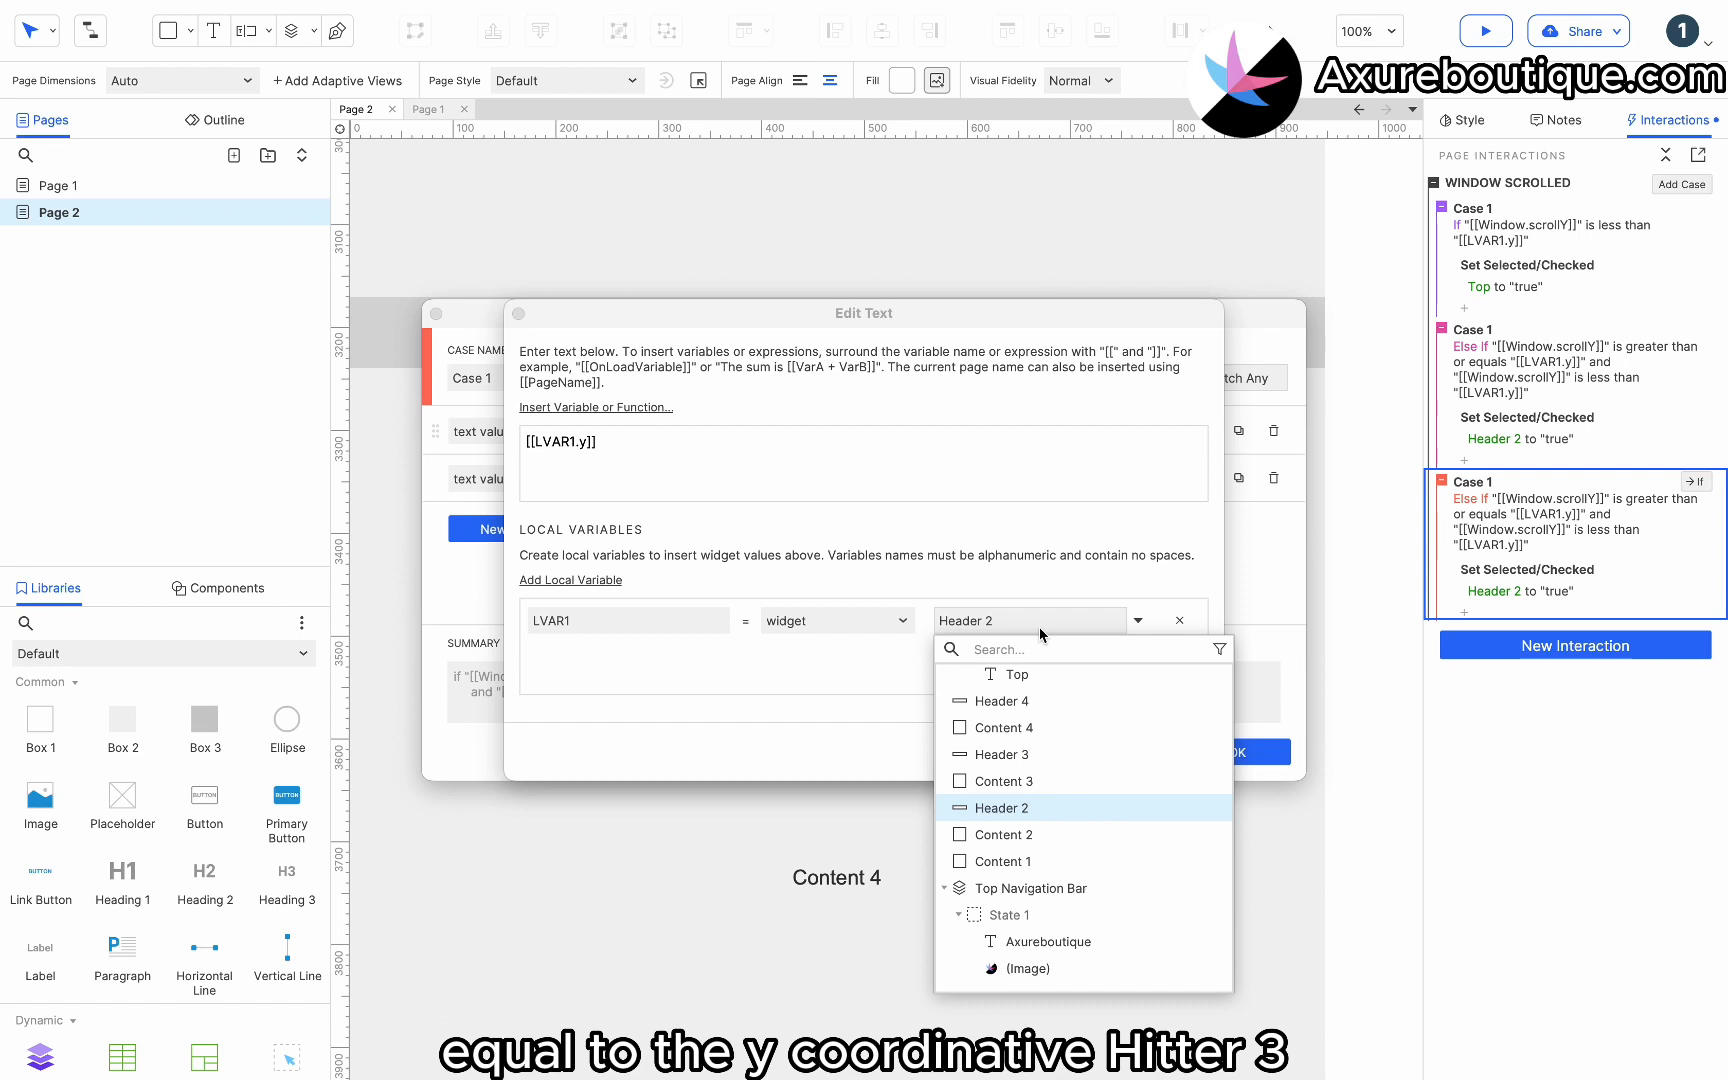
pyautogui.click(1031, 705)
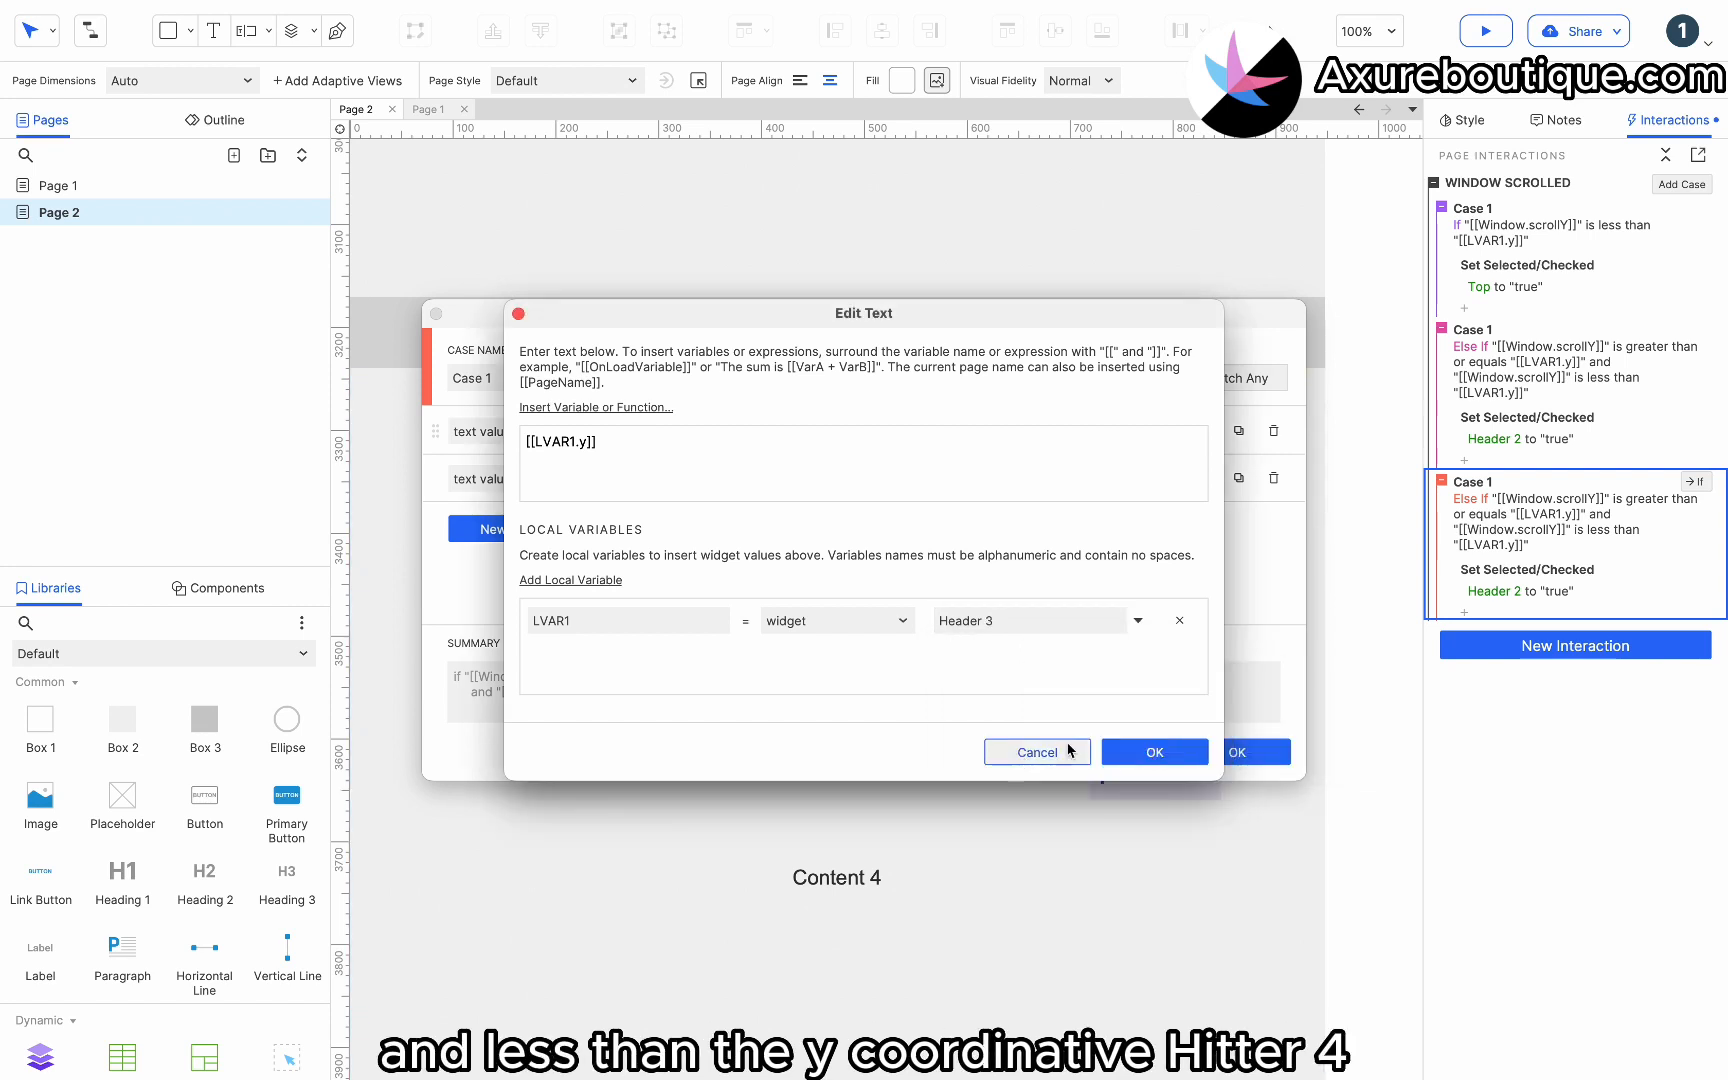
pyautogui.click(1155, 752)
# Bind the second condition's local variable LVAR1 to the Header 4 section bar and confirm the conditions.
pyautogui.click(1196, 478)
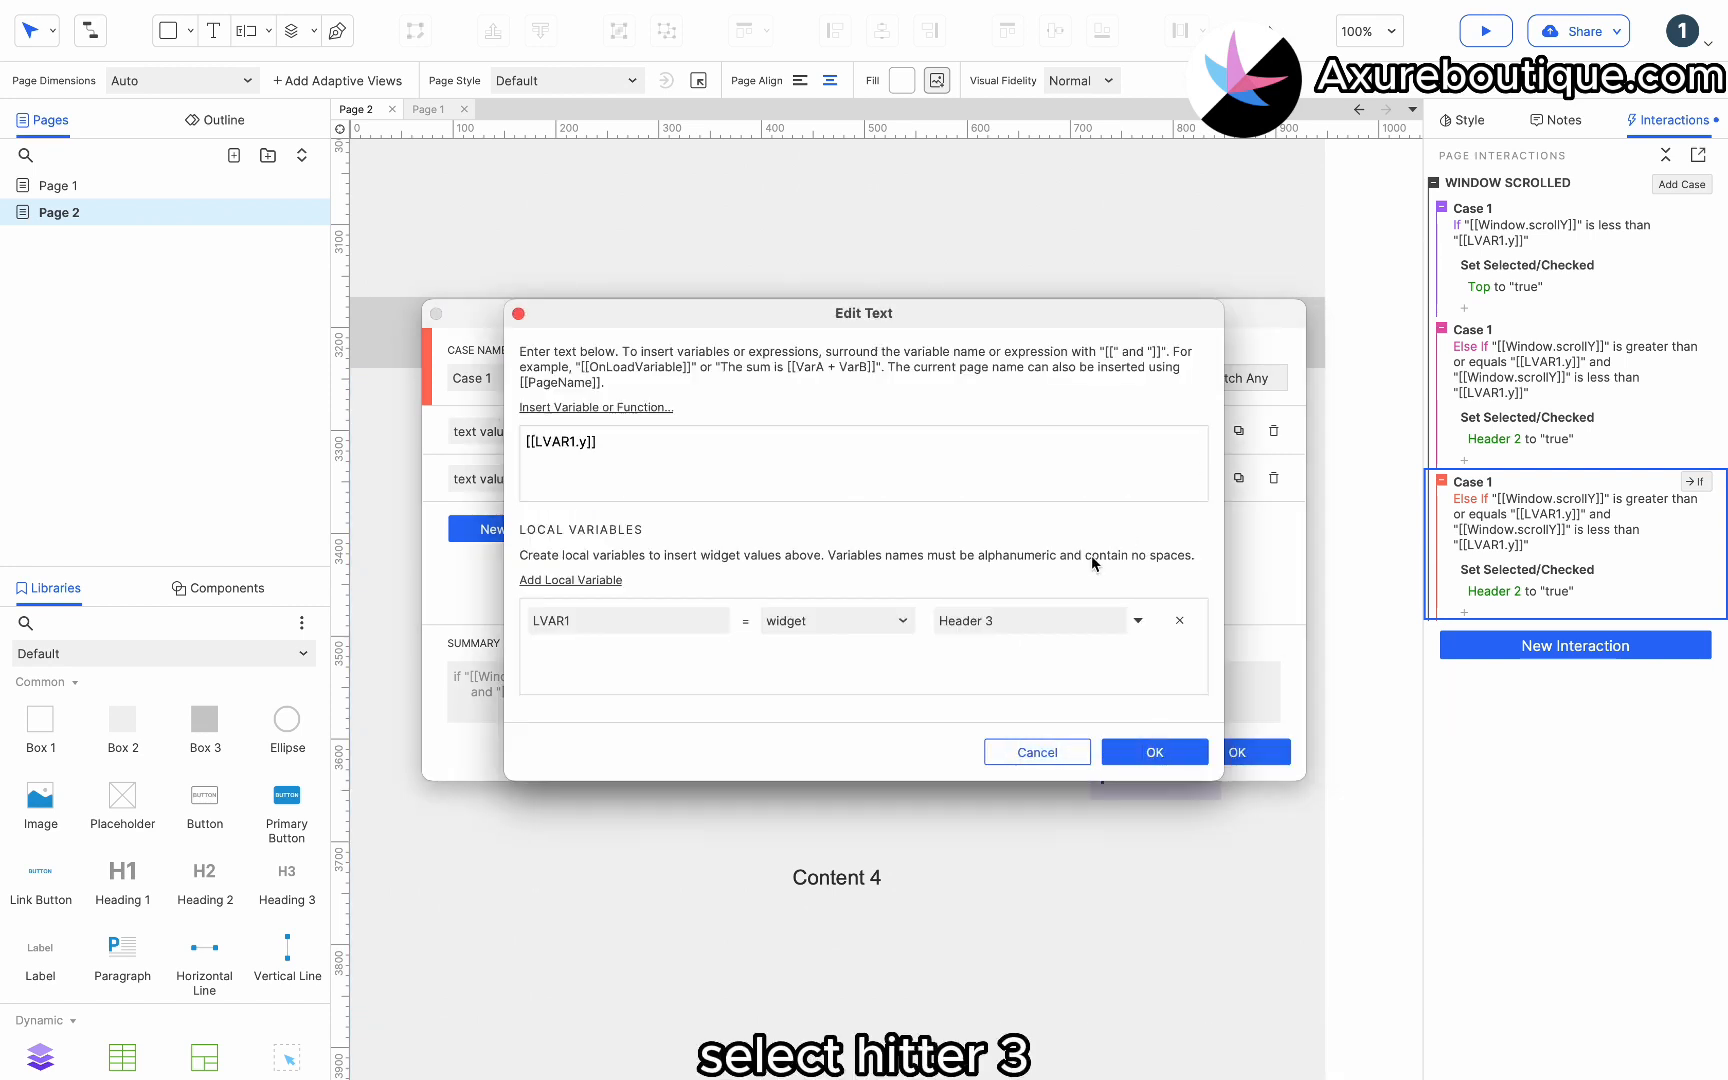
pyautogui.click(1017, 624)
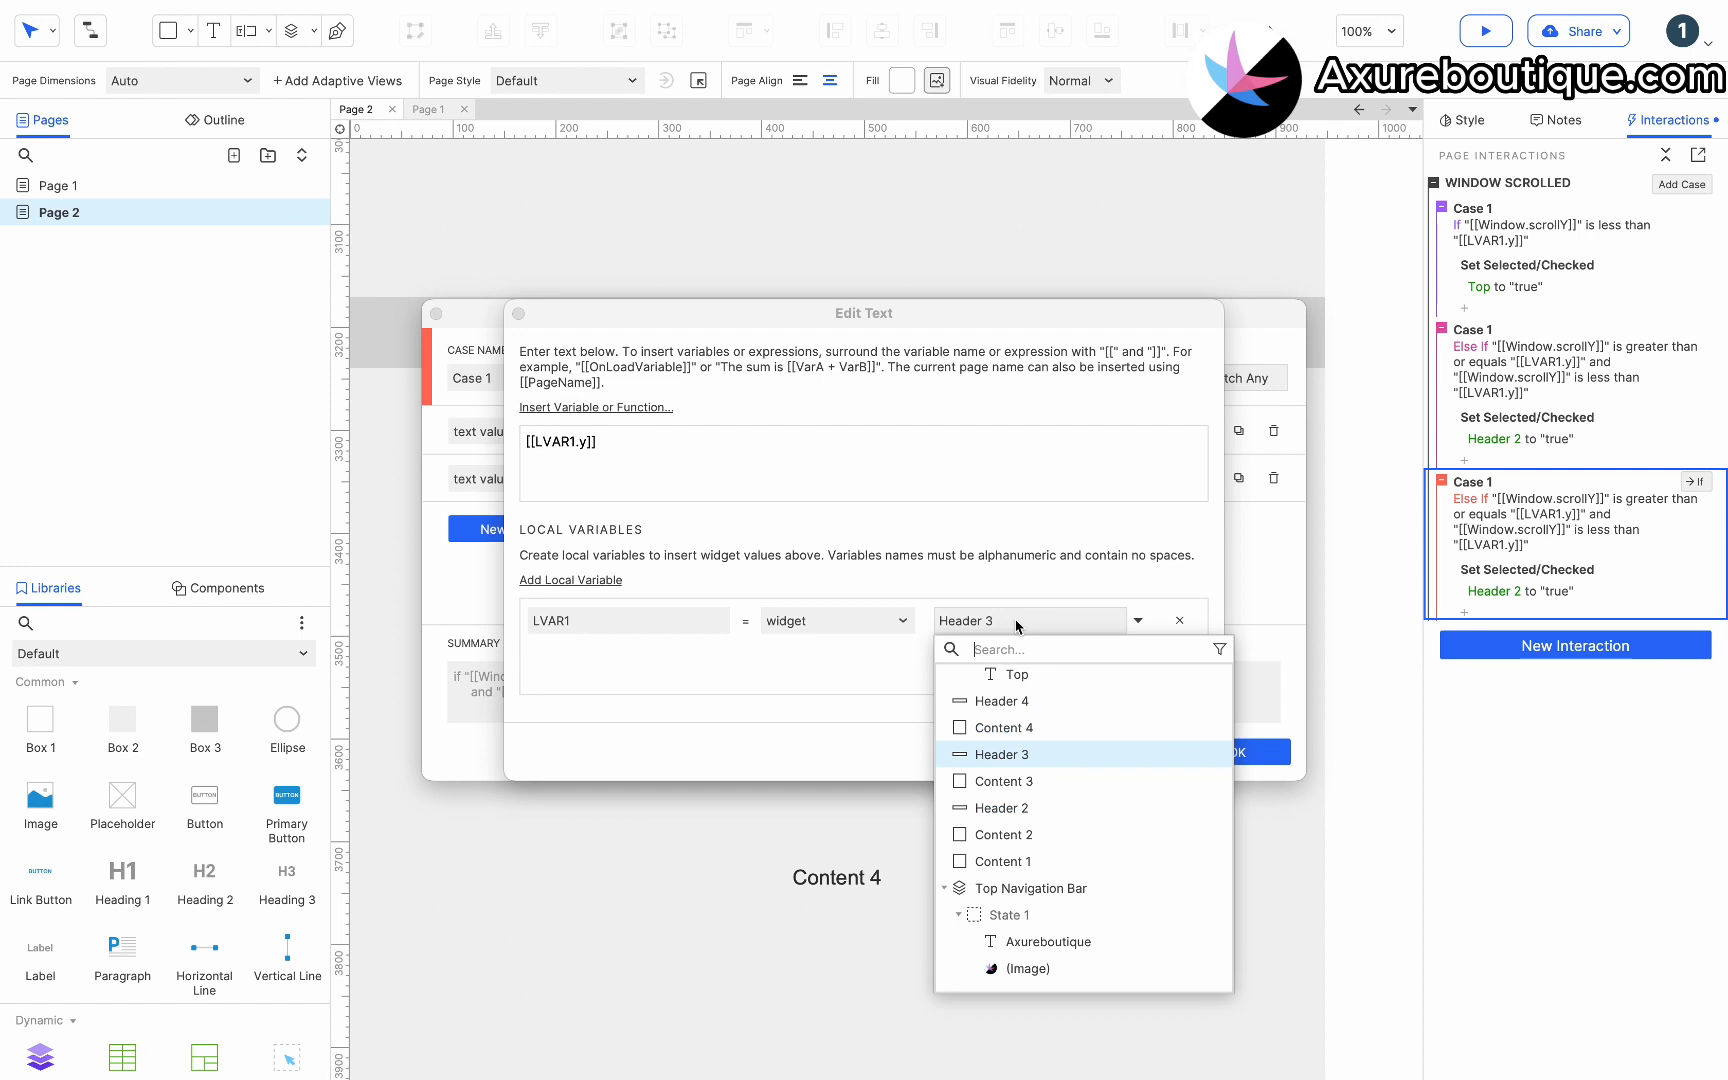
pyautogui.click(1018, 701)
pyautogui.click(1149, 743)
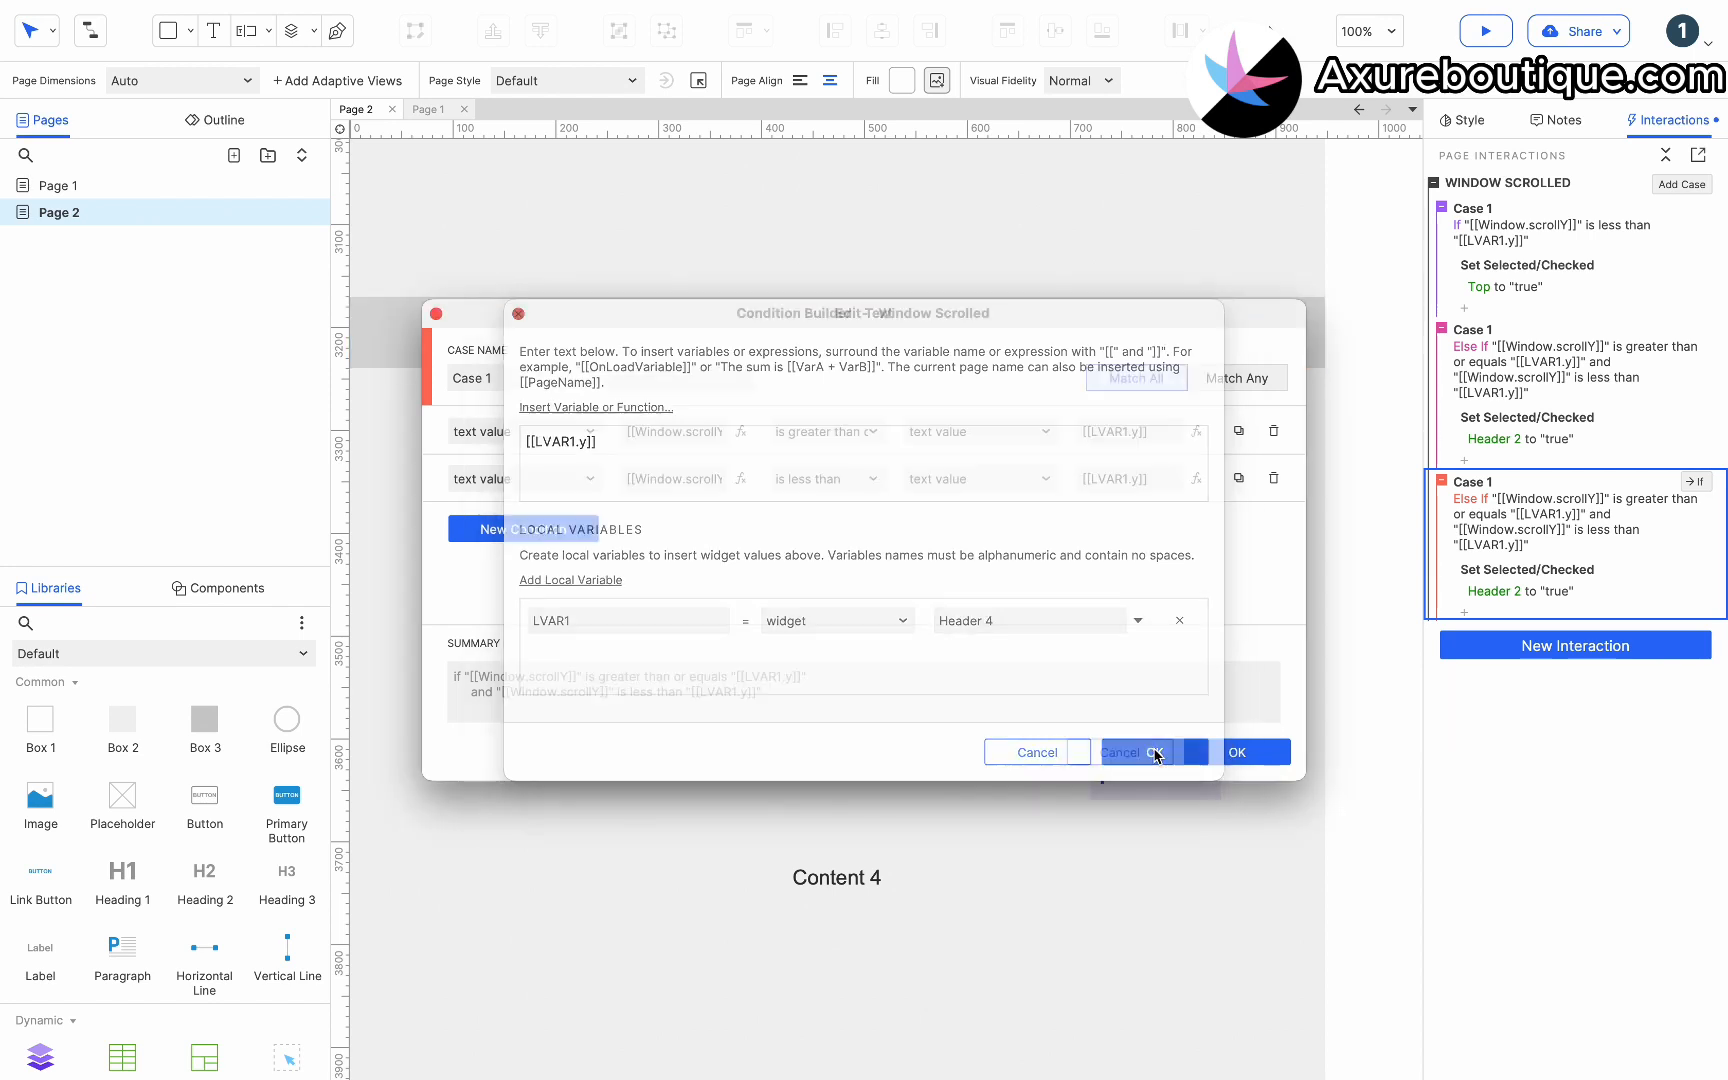
pyautogui.click(1222, 752)
# Retarget the third case's Set Selected/Checked action to the Header 3 menu item.
pyautogui.click(1520, 591)
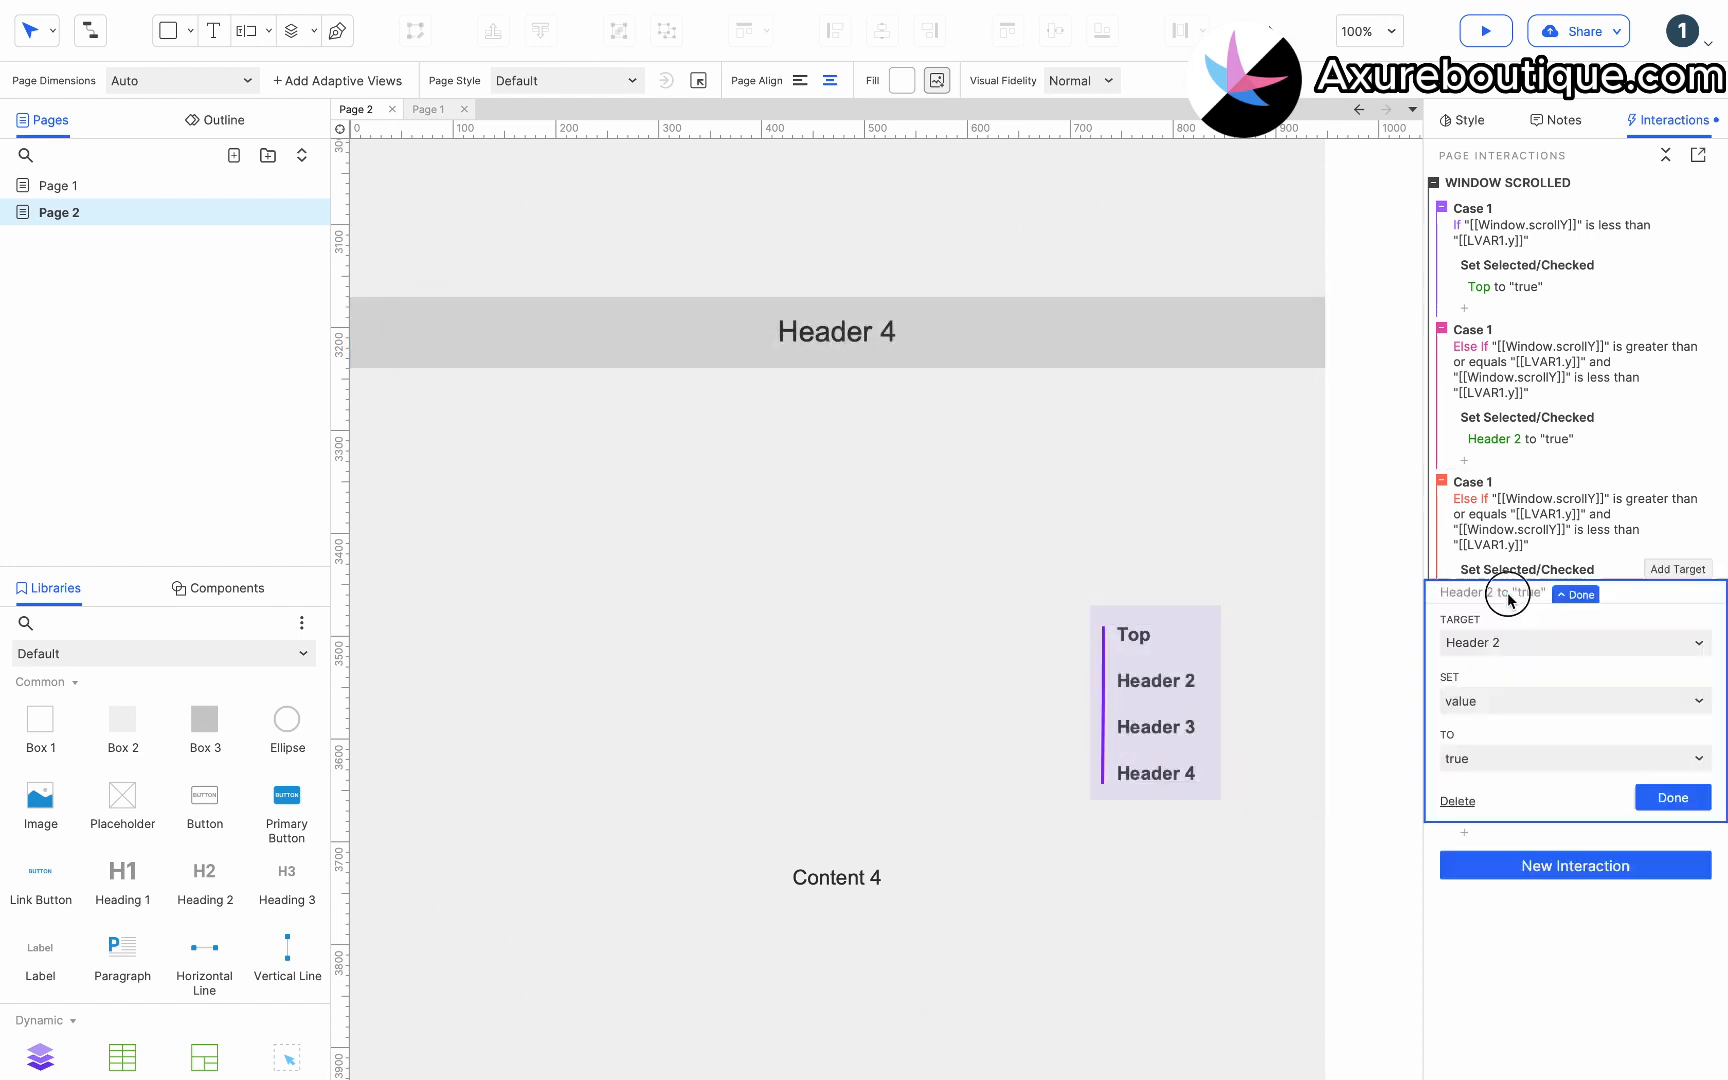
pyautogui.click(1485, 644)
pyautogui.write('3')
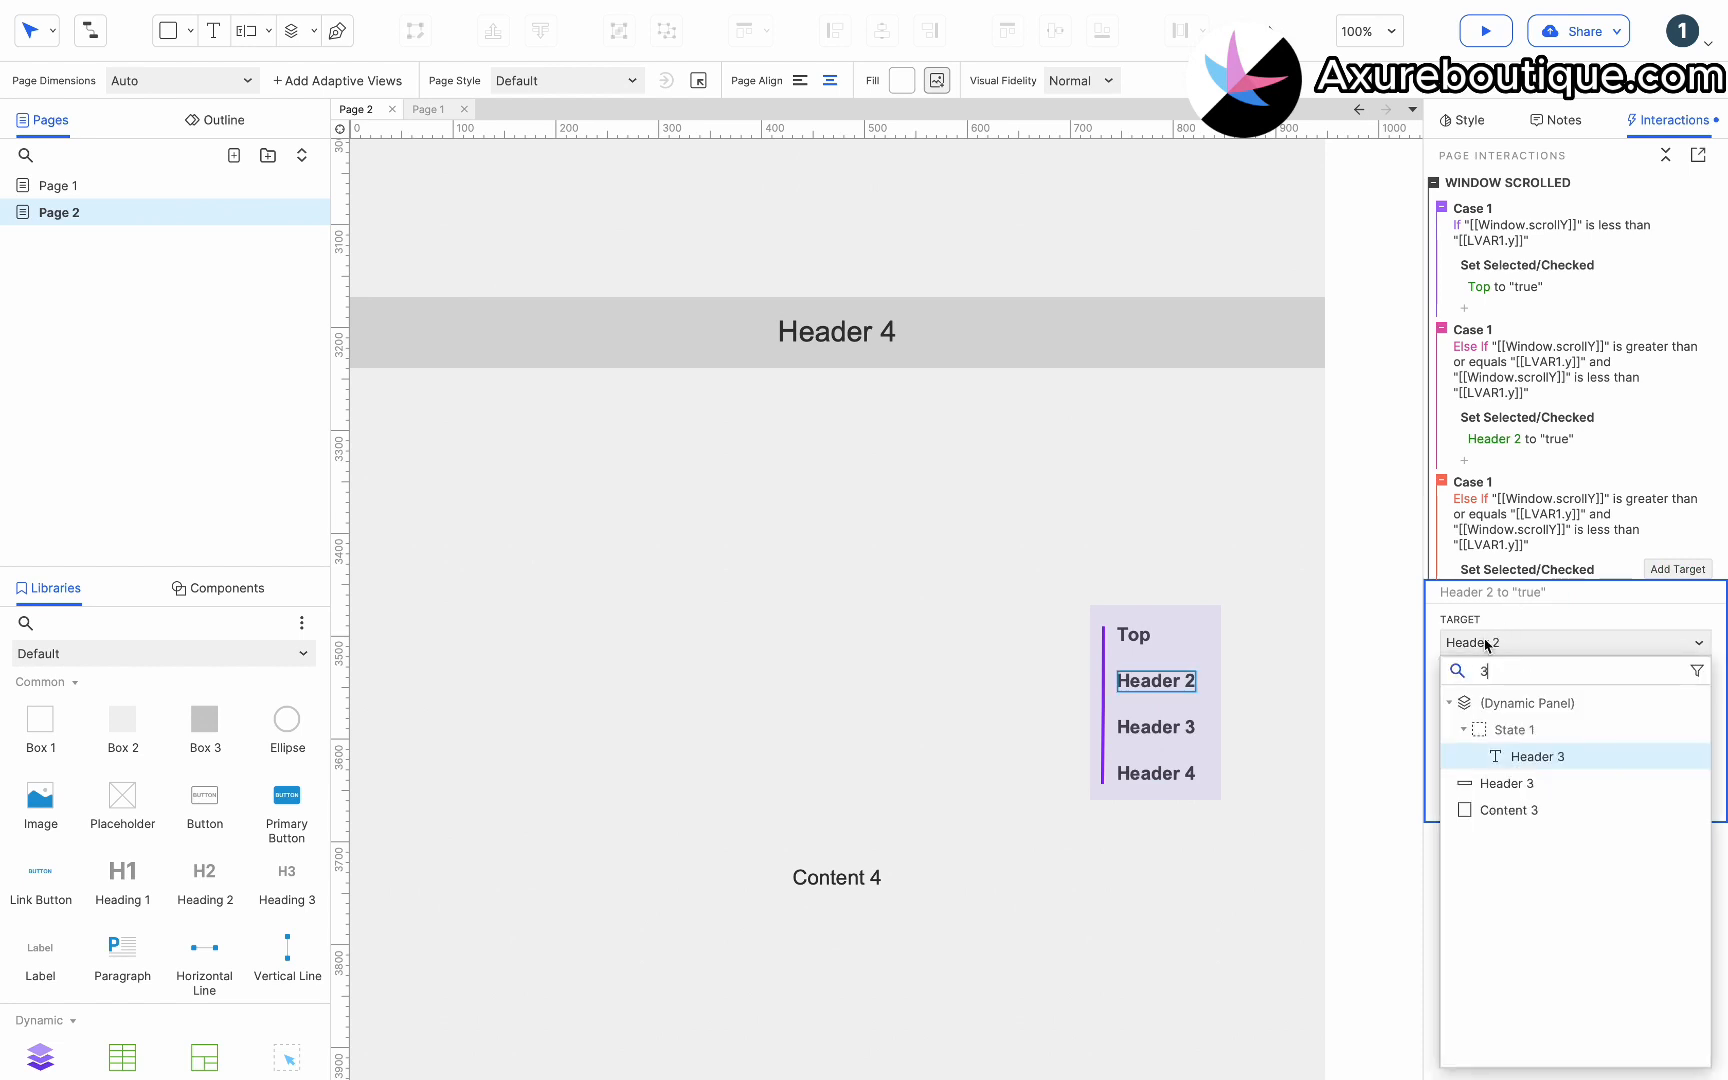
pyautogui.click(1522, 757)
pyautogui.click(1677, 792)
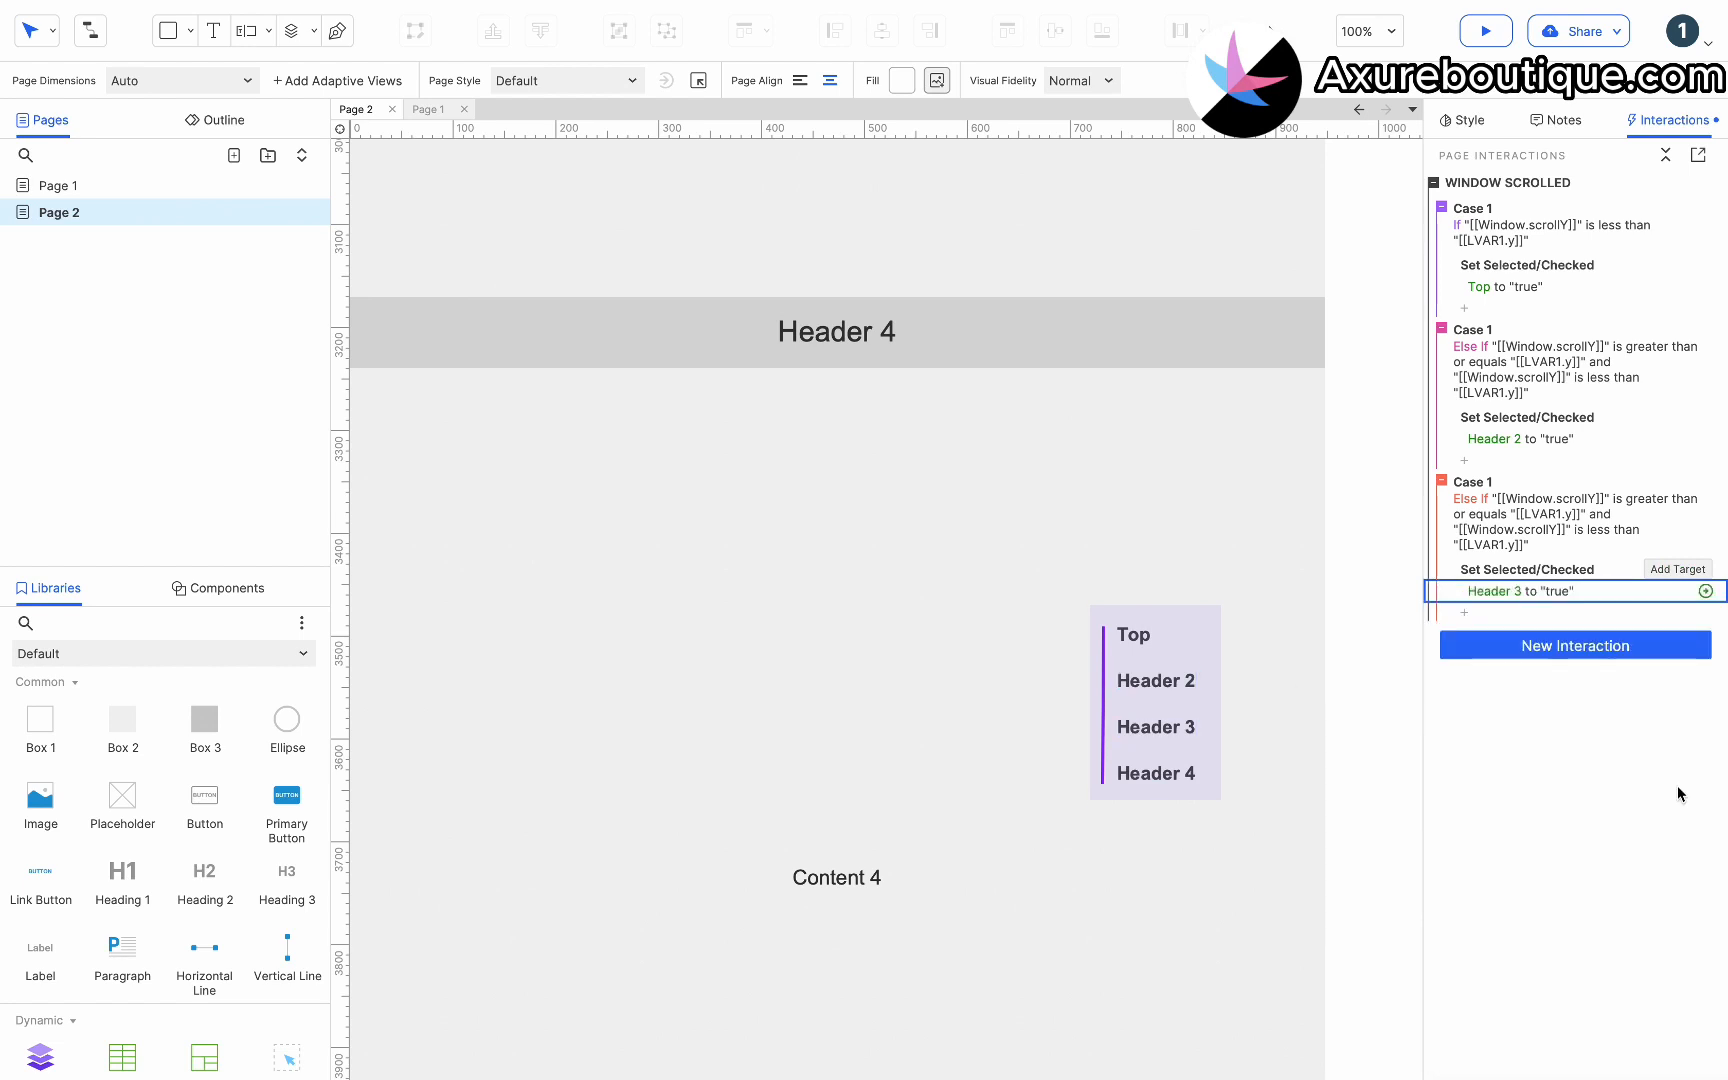
# Add a final Else If true case without conditions, paste the Set Selected/Checked action into it and target the Header 4 menu item.
pyautogui.click(1682, 186)
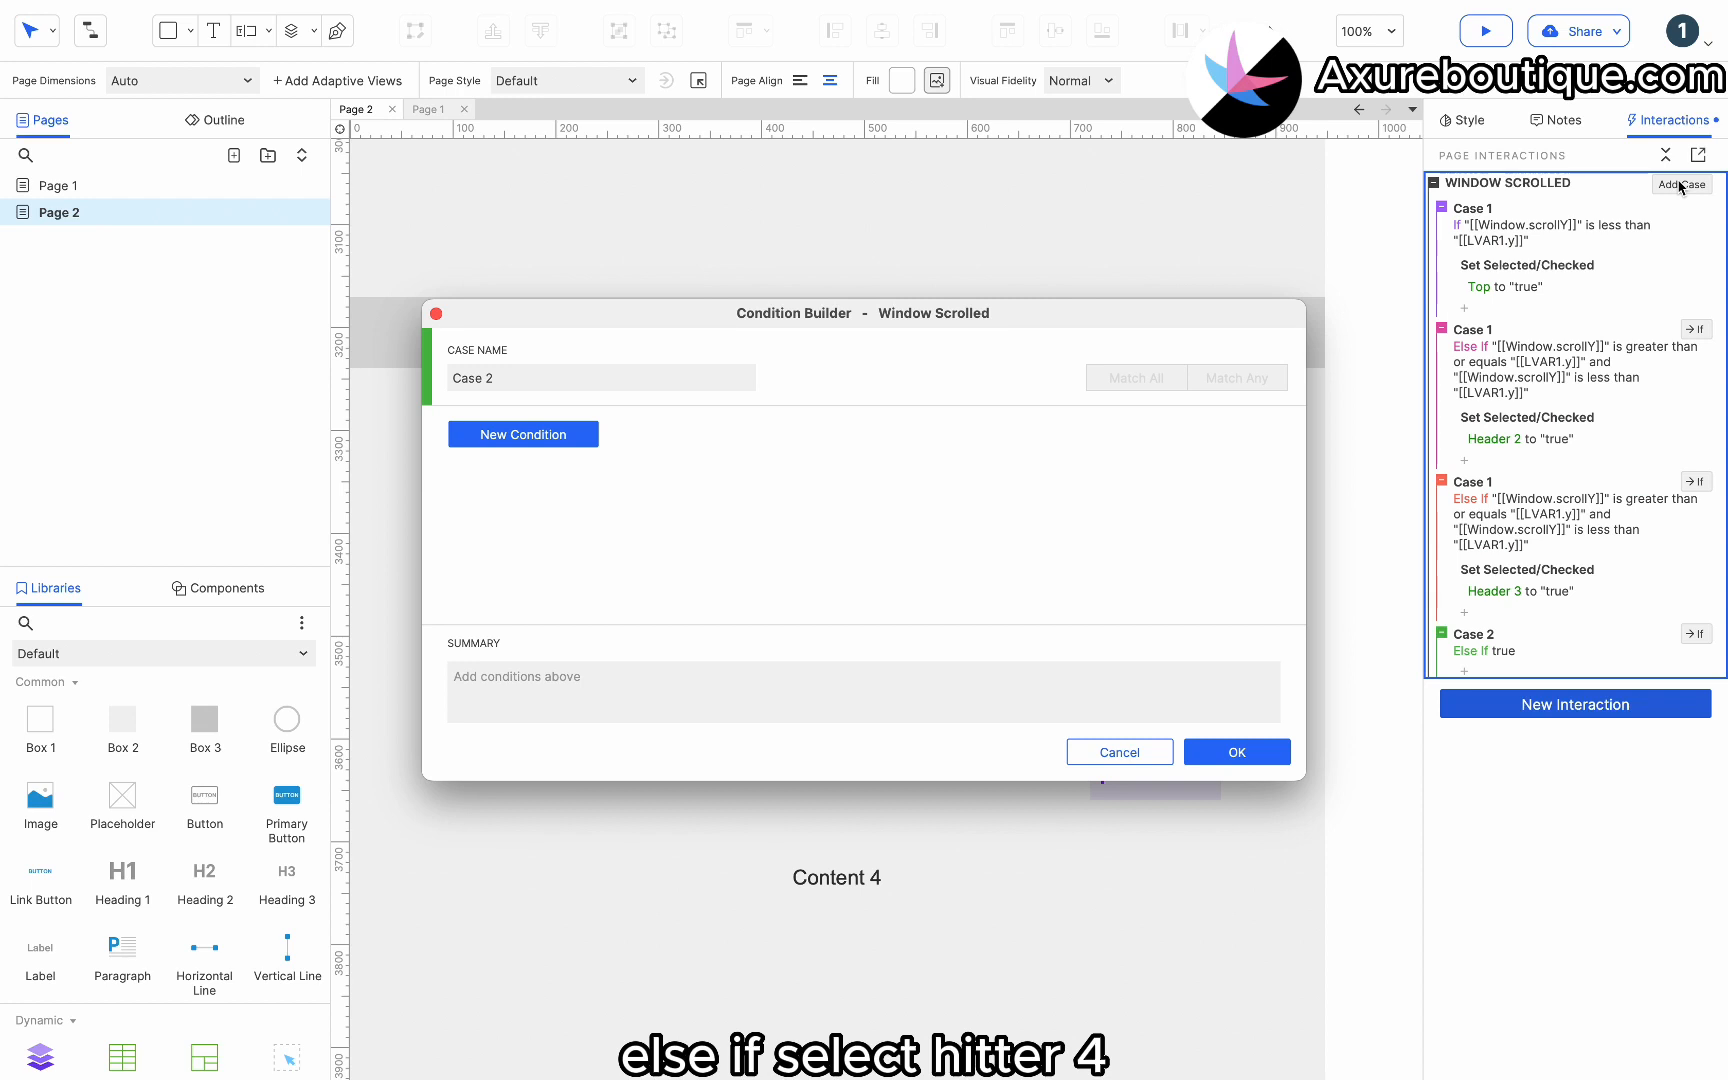
pyautogui.click(1228, 754)
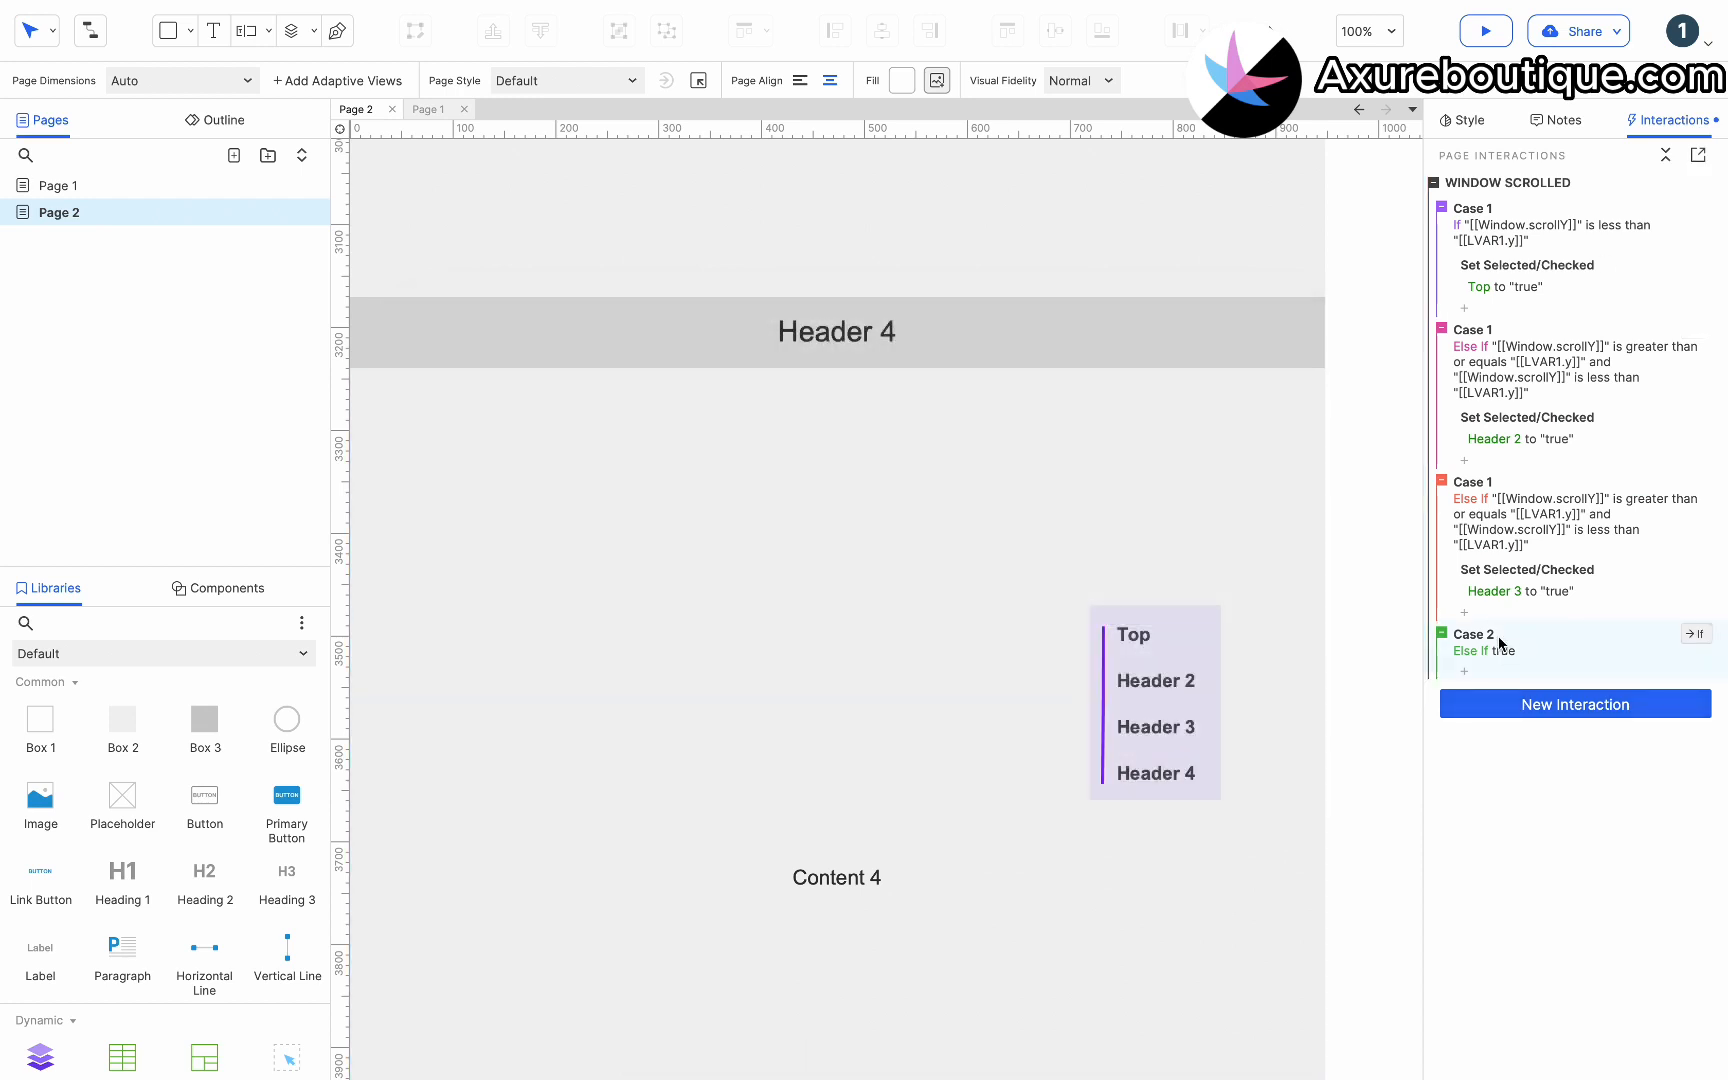
pyautogui.click(1482, 640)
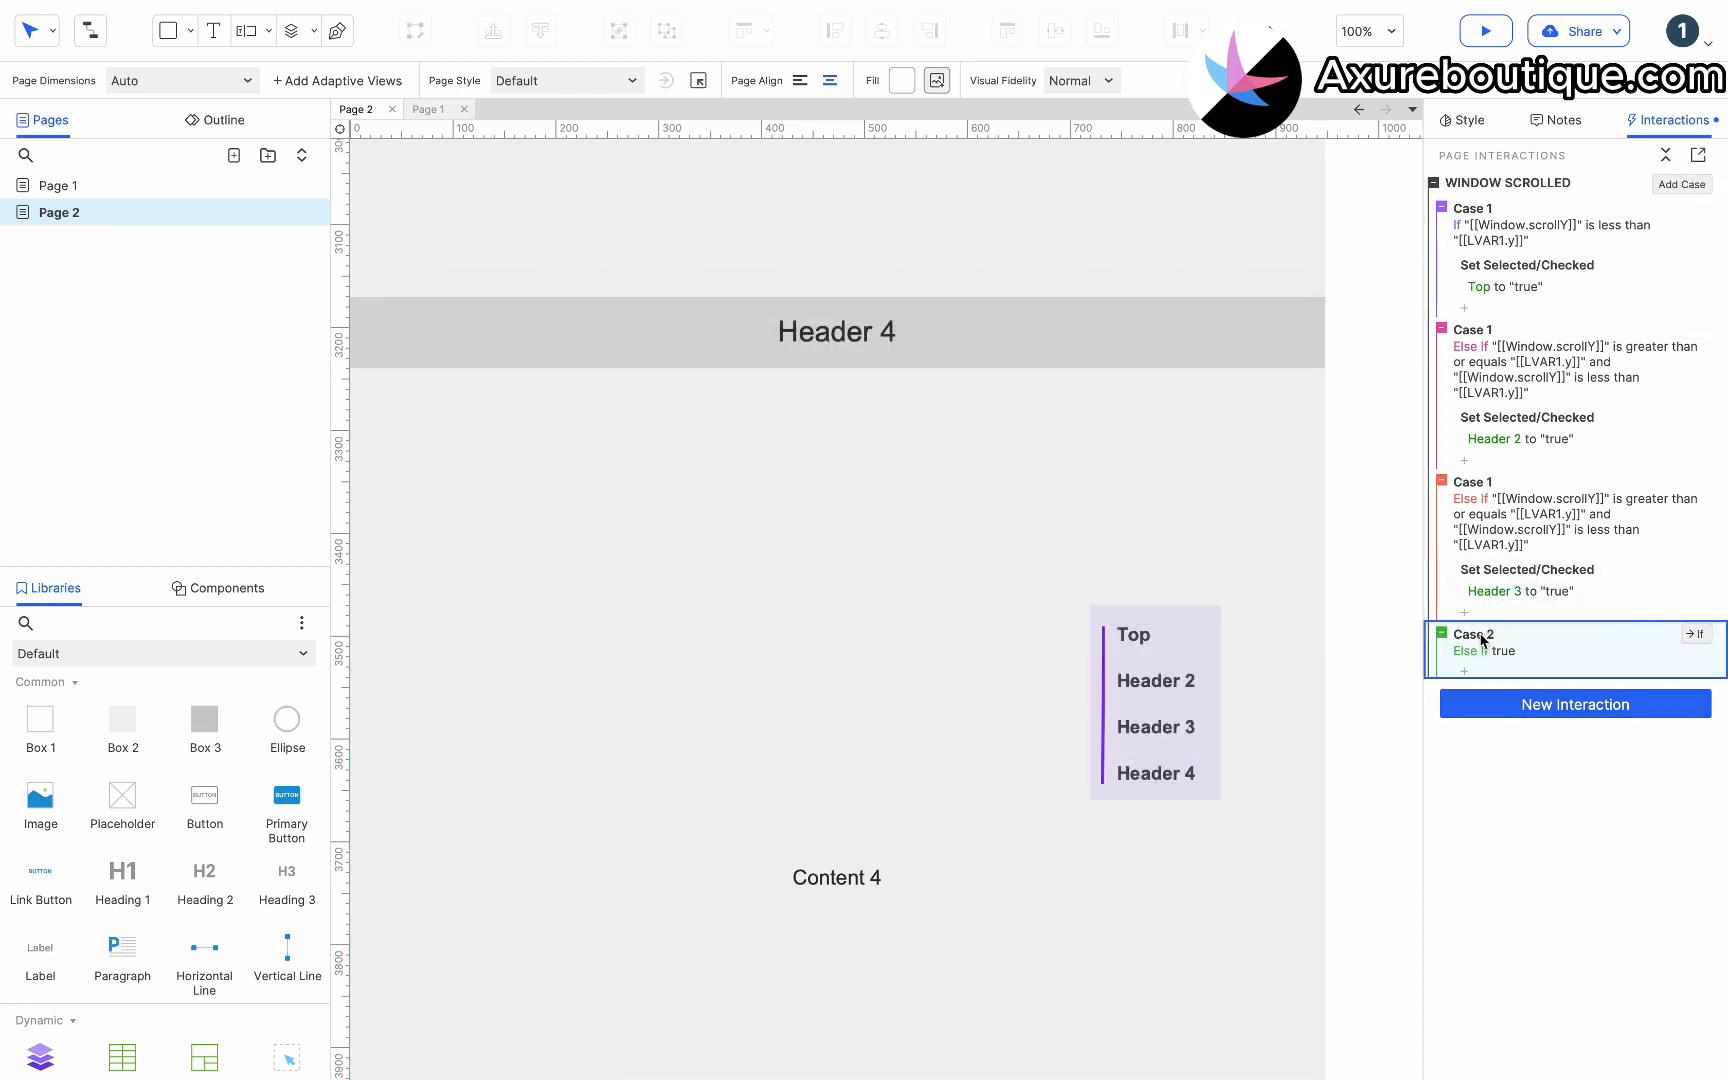
pyautogui.press('super+v')
pyautogui.click(1489, 700)
pyautogui.click(1495, 751)
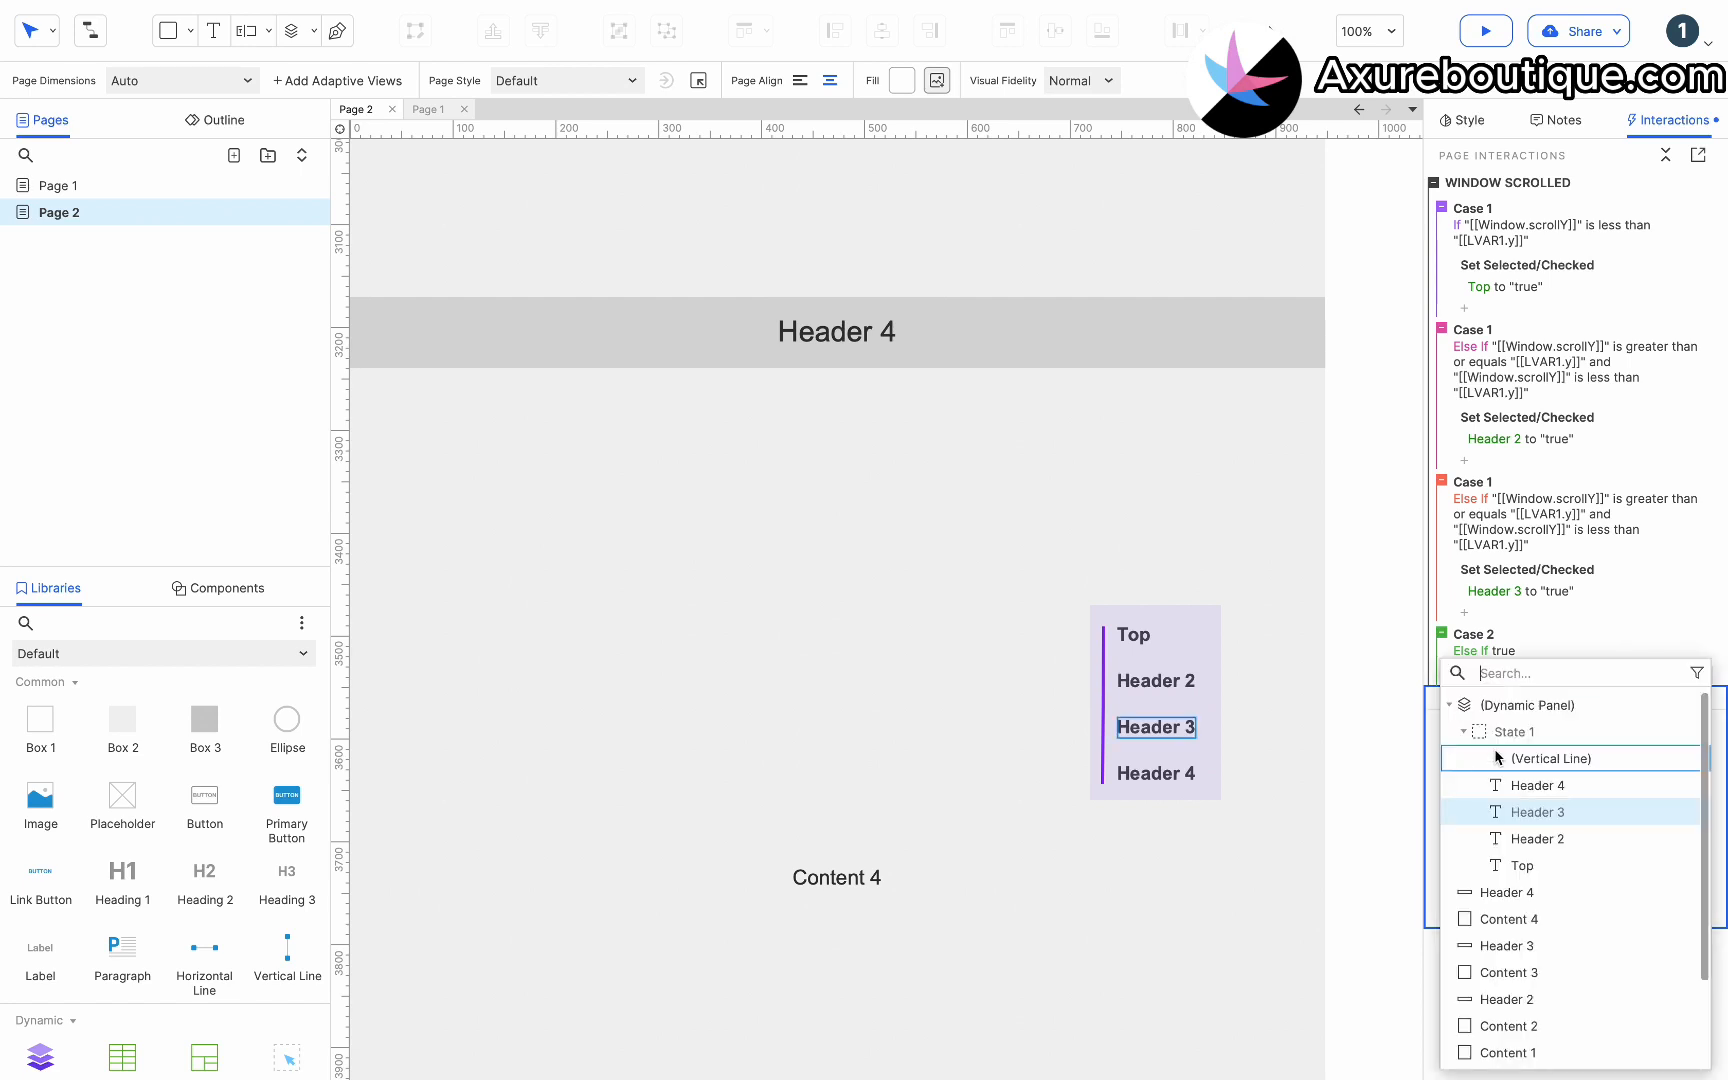
pyautogui.click(1497, 785)
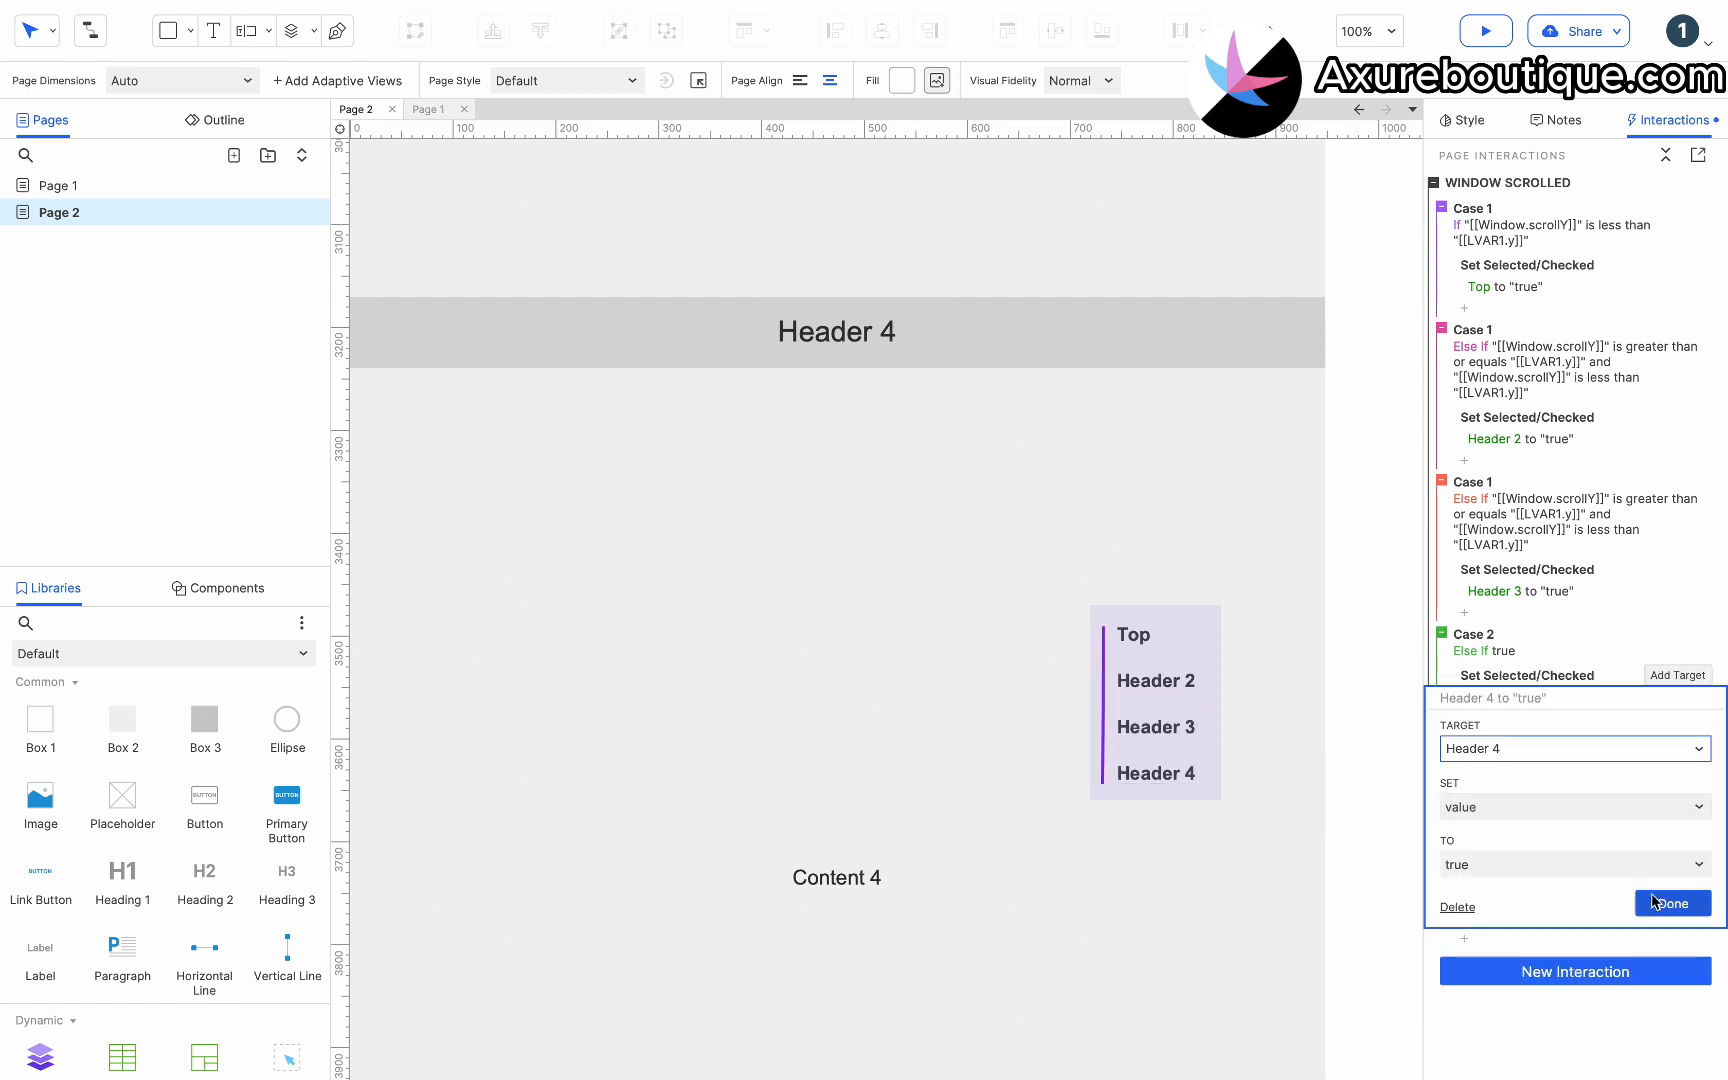
pyautogui.click(1660, 904)
# Copy all Window Scrolled cases and paste them into a new Window Resized page interaction.
pyautogui.click(1477, 205)
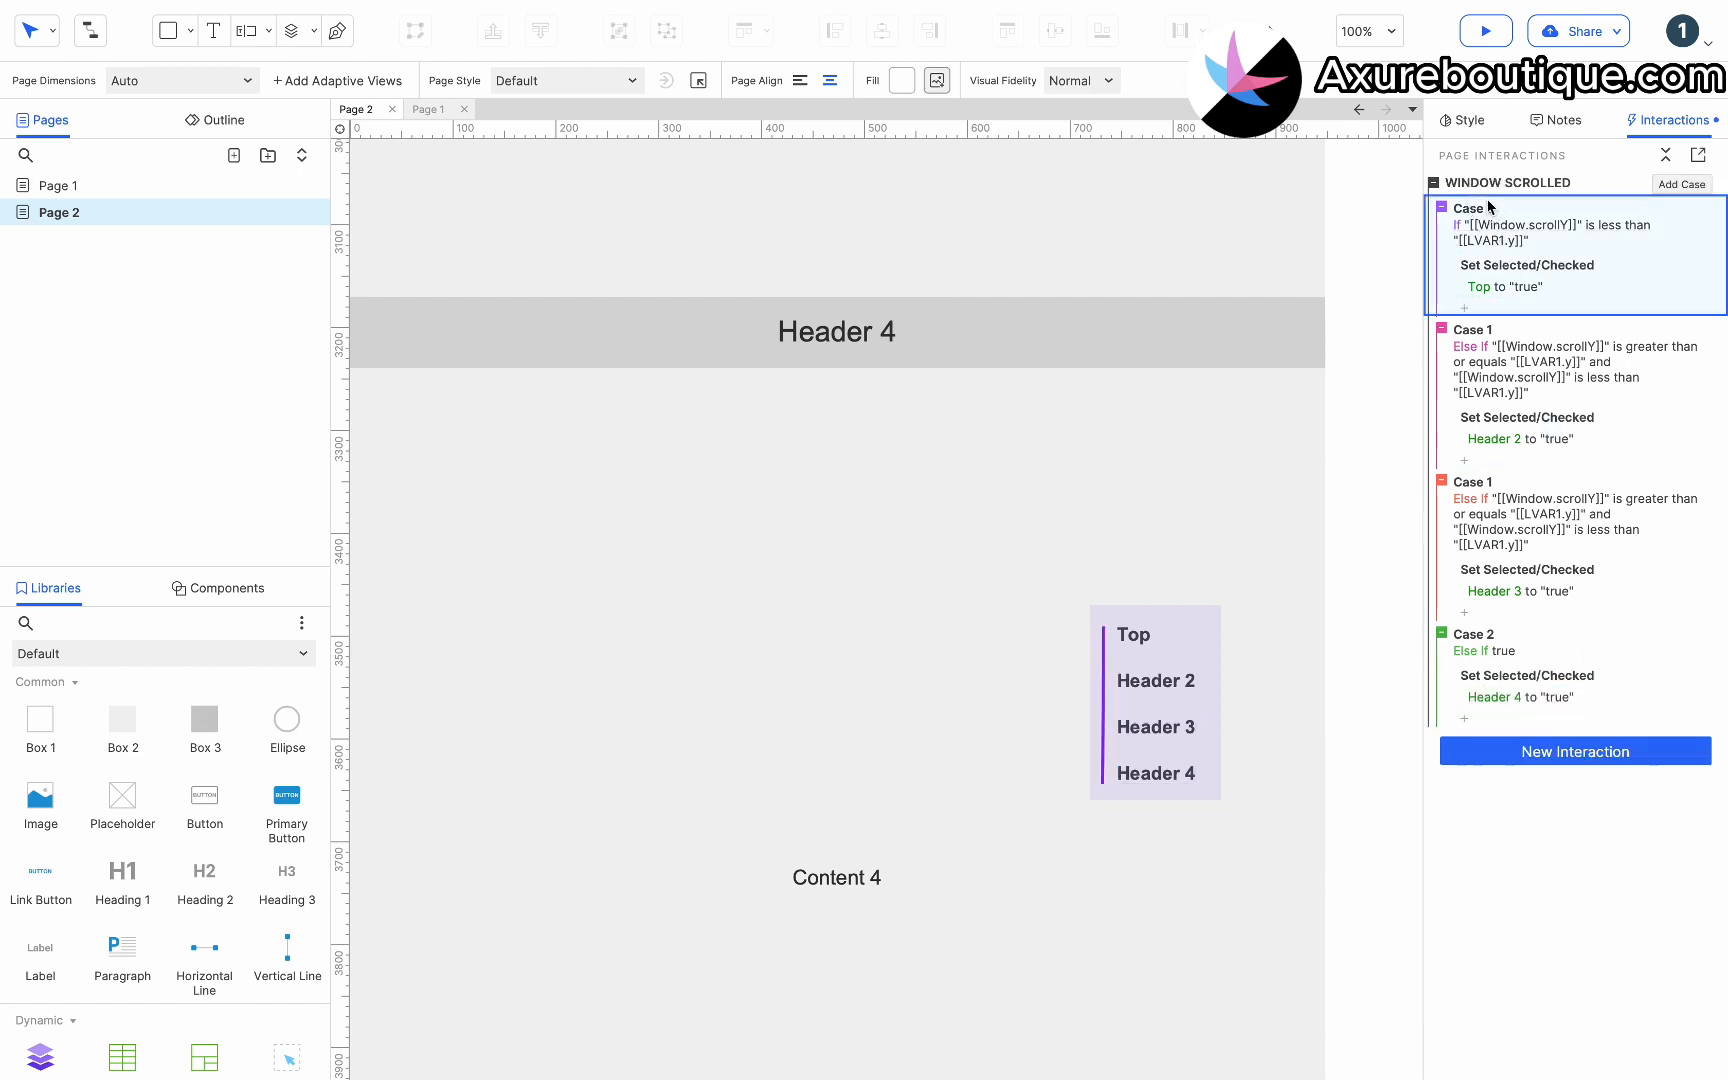
pyautogui.keyDown('shift'); pyautogui.click(1474, 636); pyautogui.keyUp('shift')
pyautogui.click(1555, 752)
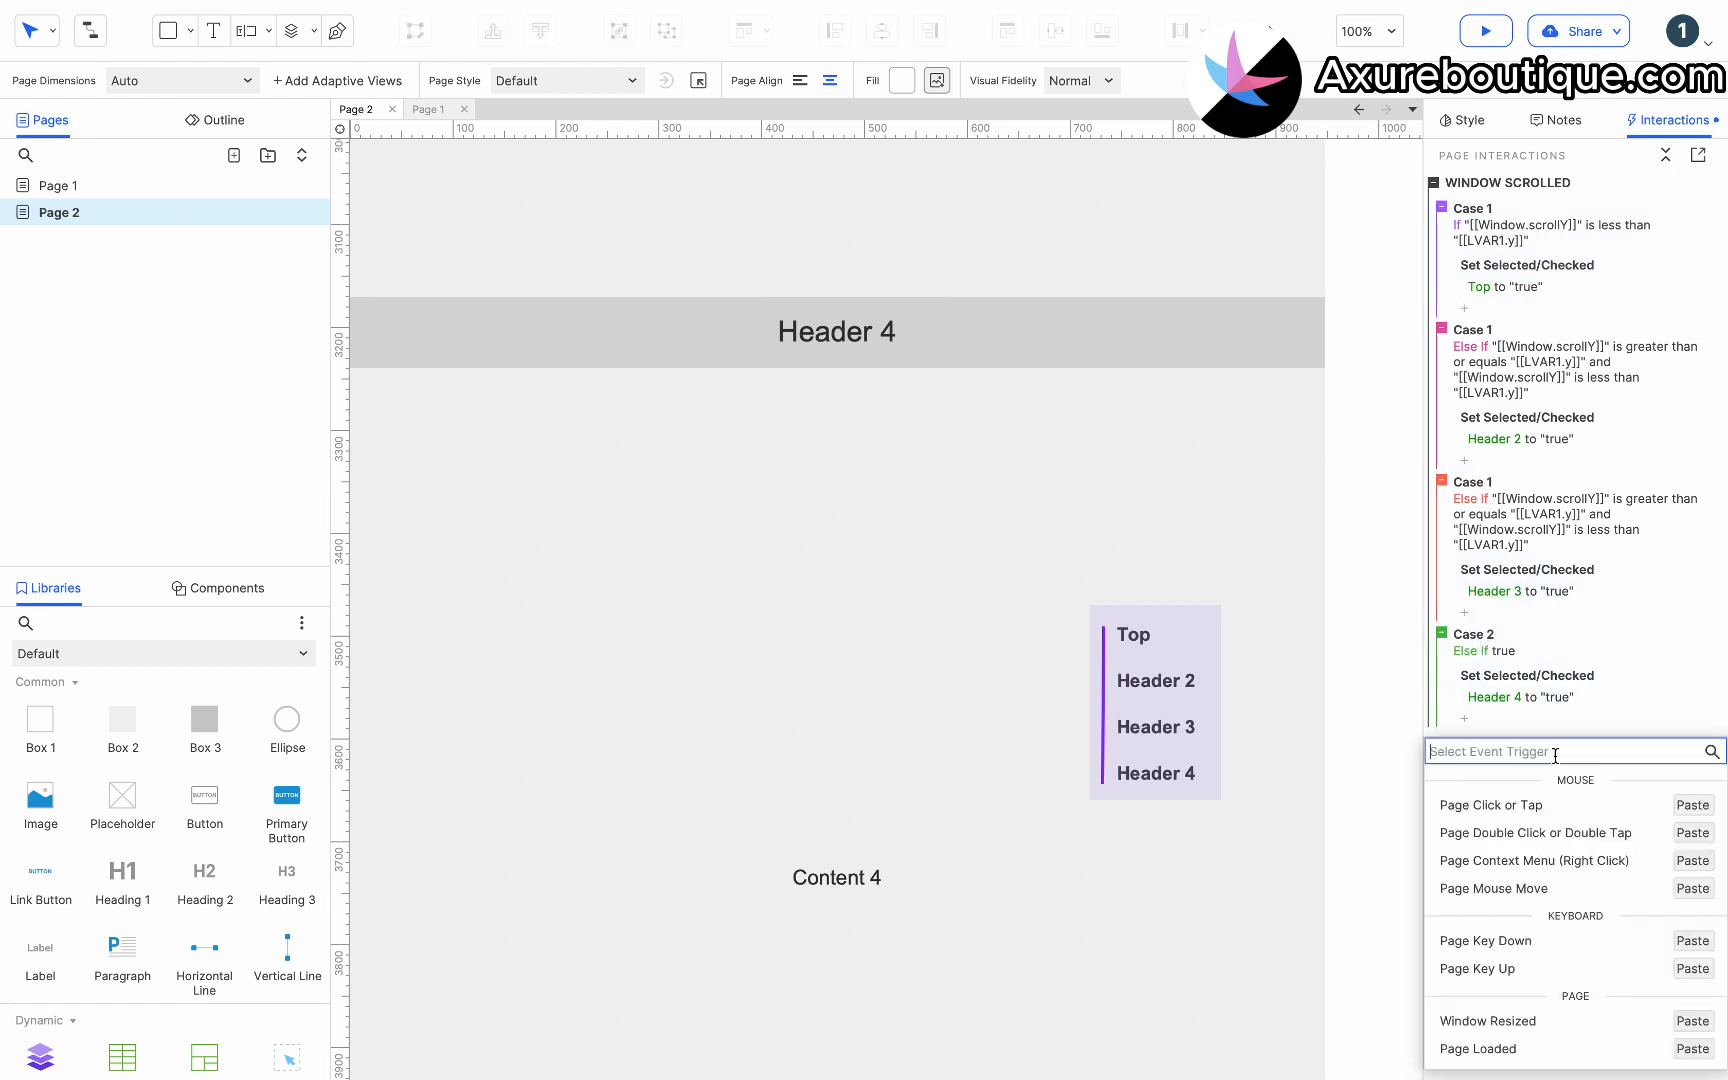
pyautogui.click(1693, 1021)
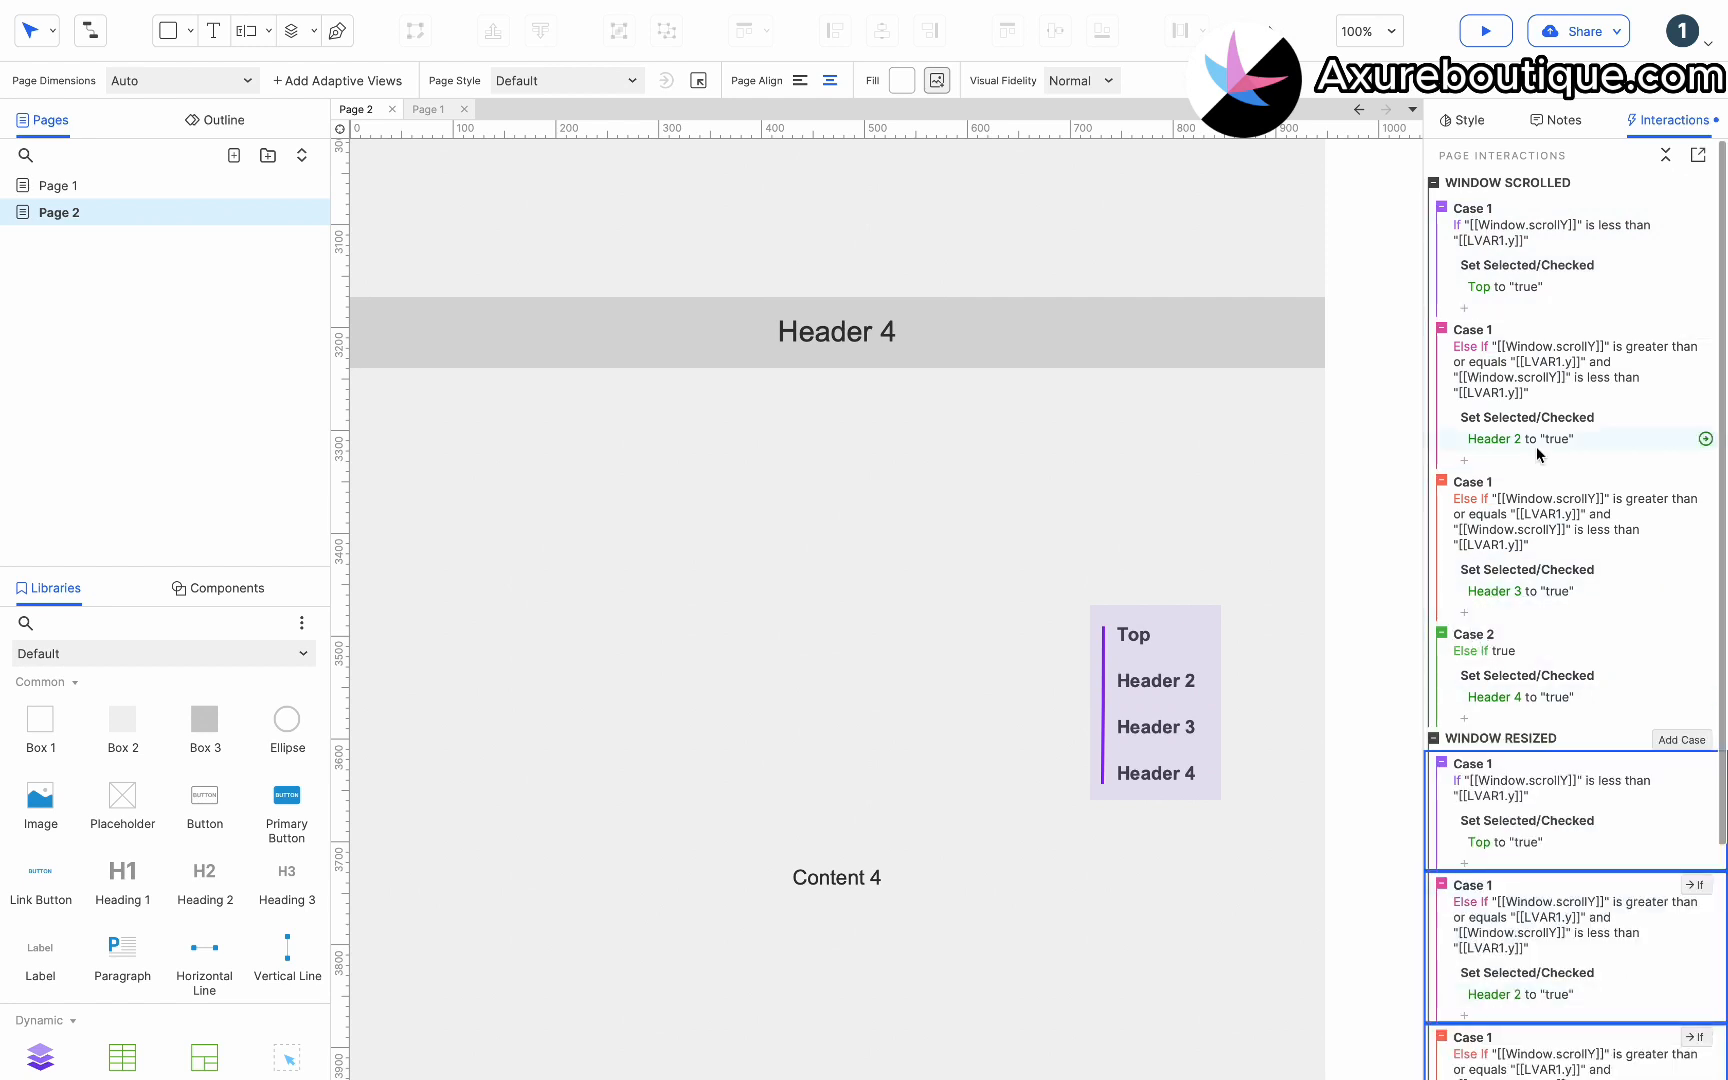
# Preview the page and test the floating menu by scrolling through the sections and selecting its items.
pyautogui.click(1486, 31)
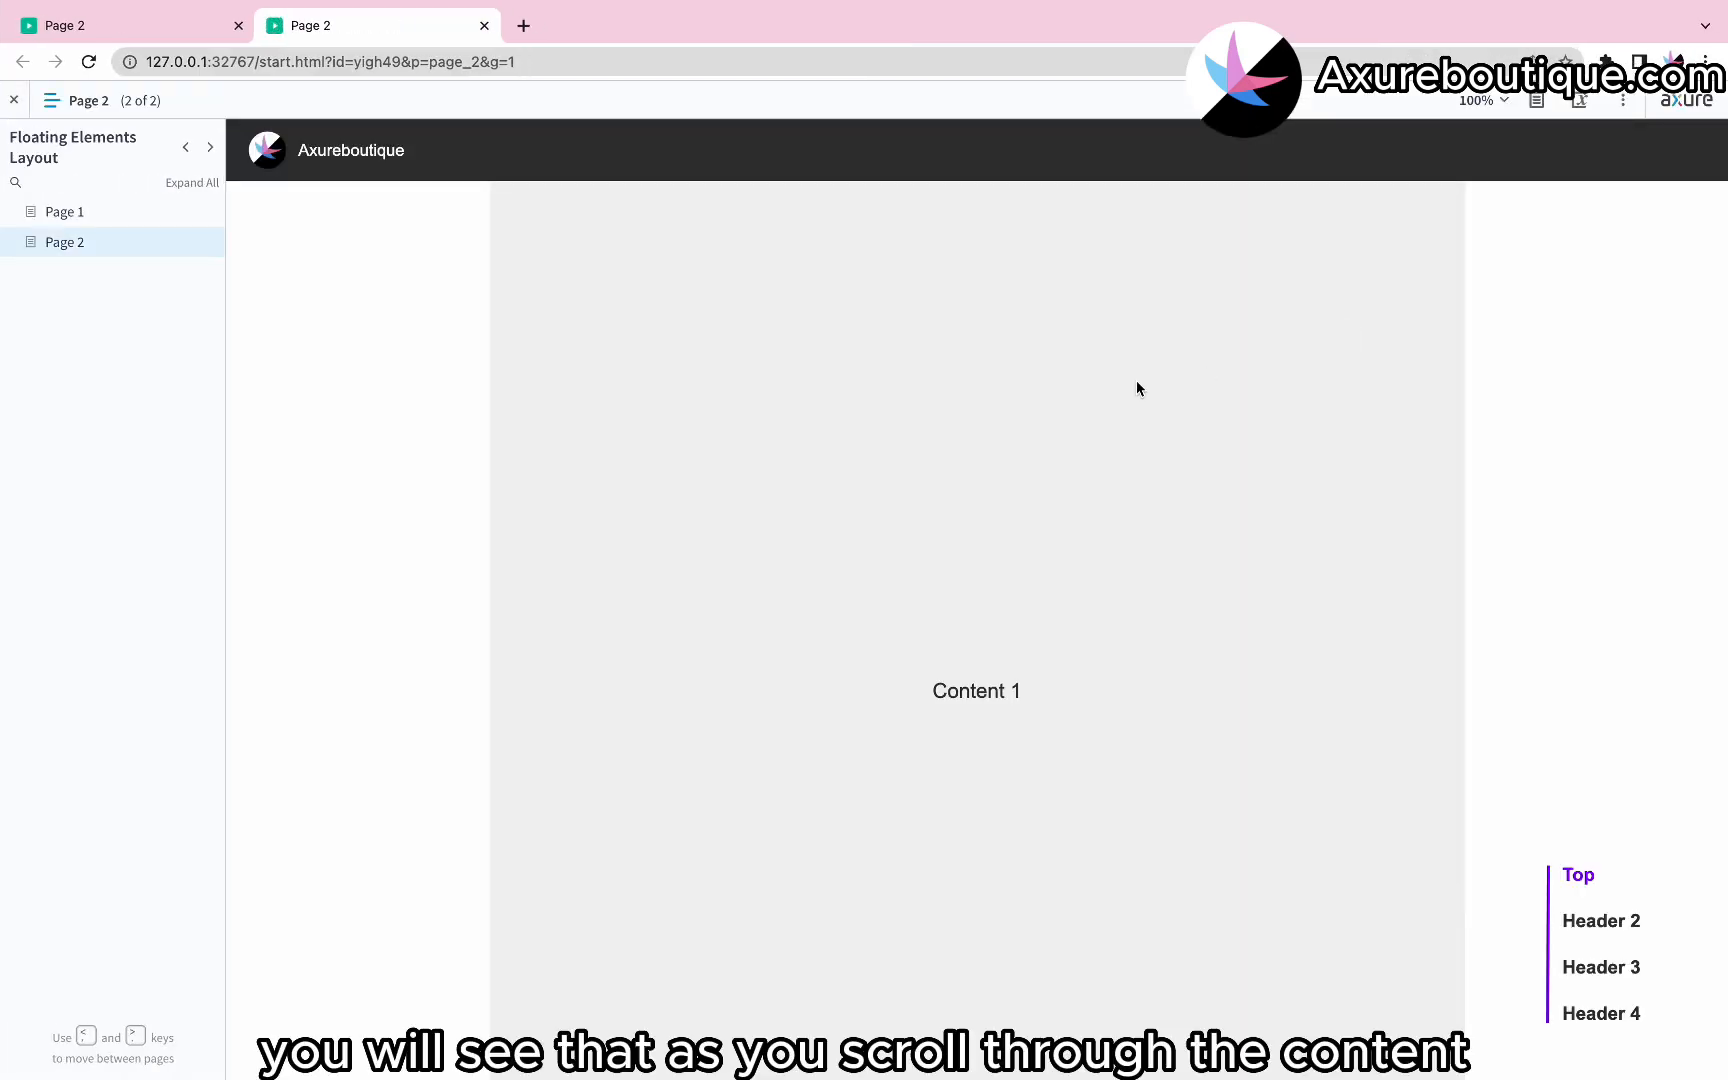
pyautogui.click(52, 100)
pyautogui.scroll(-8, 664, 436)
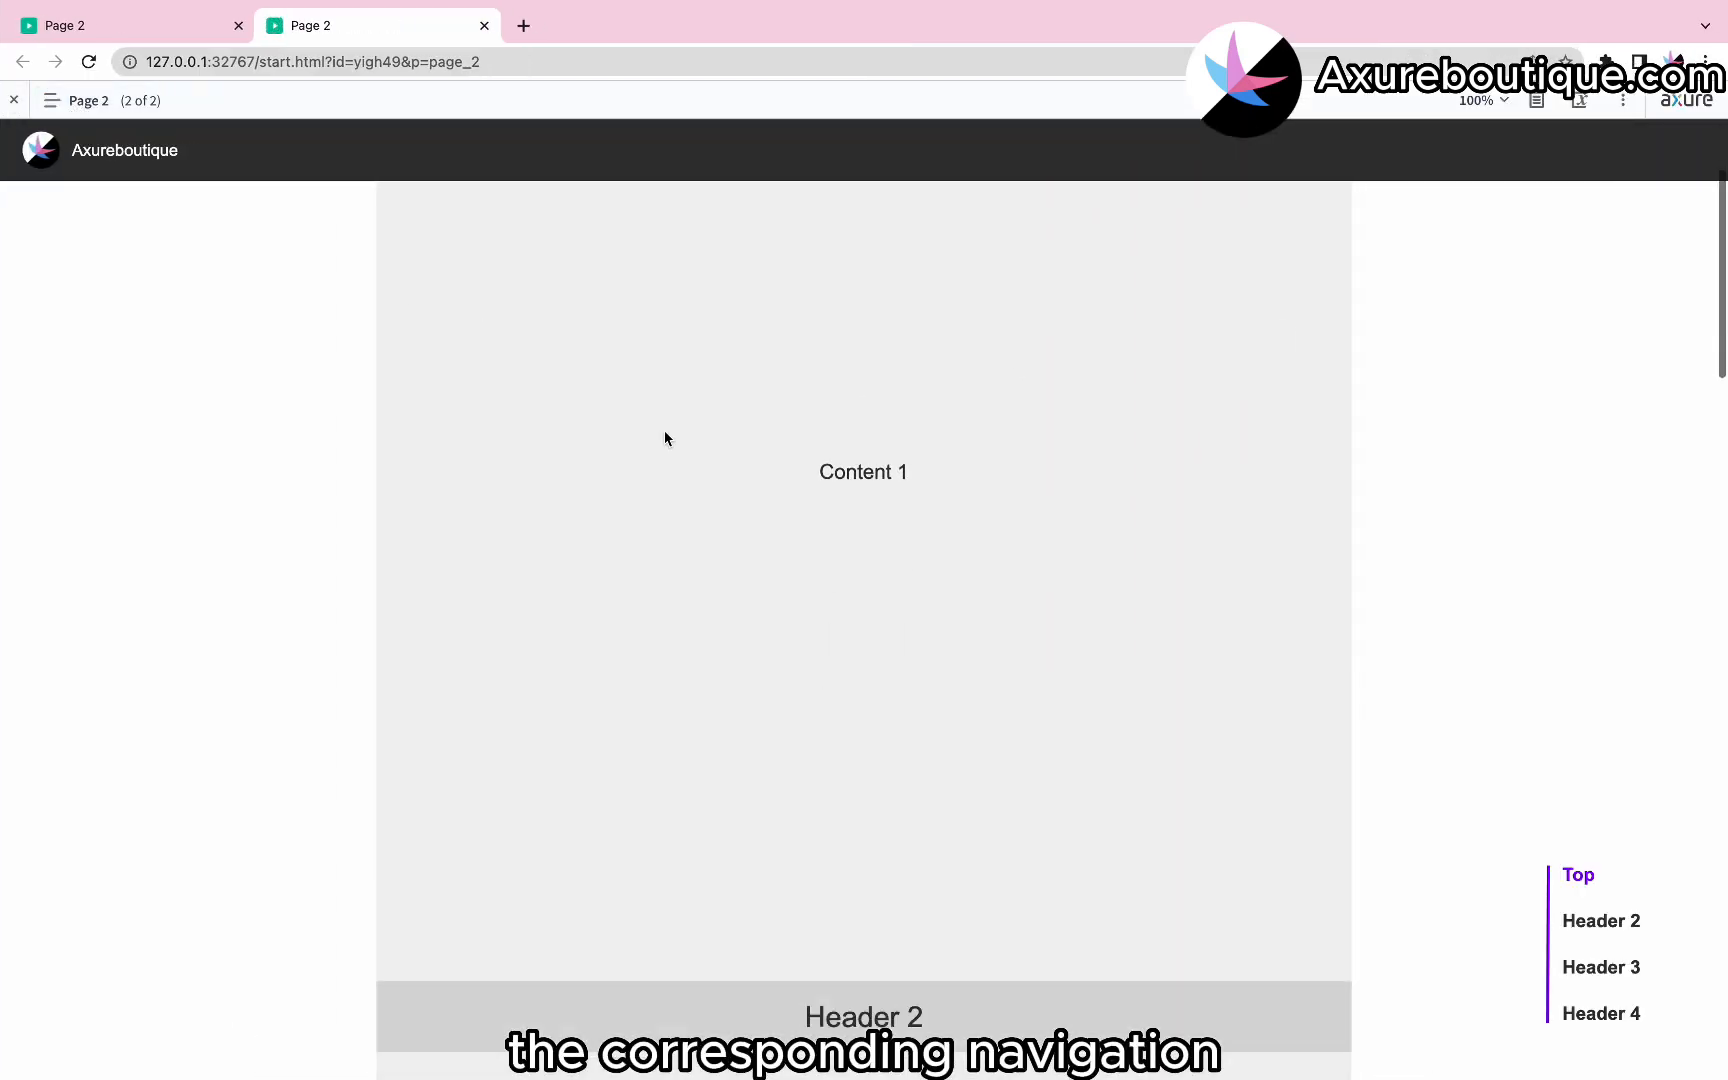
pyautogui.scroll(-13, 664, 438)
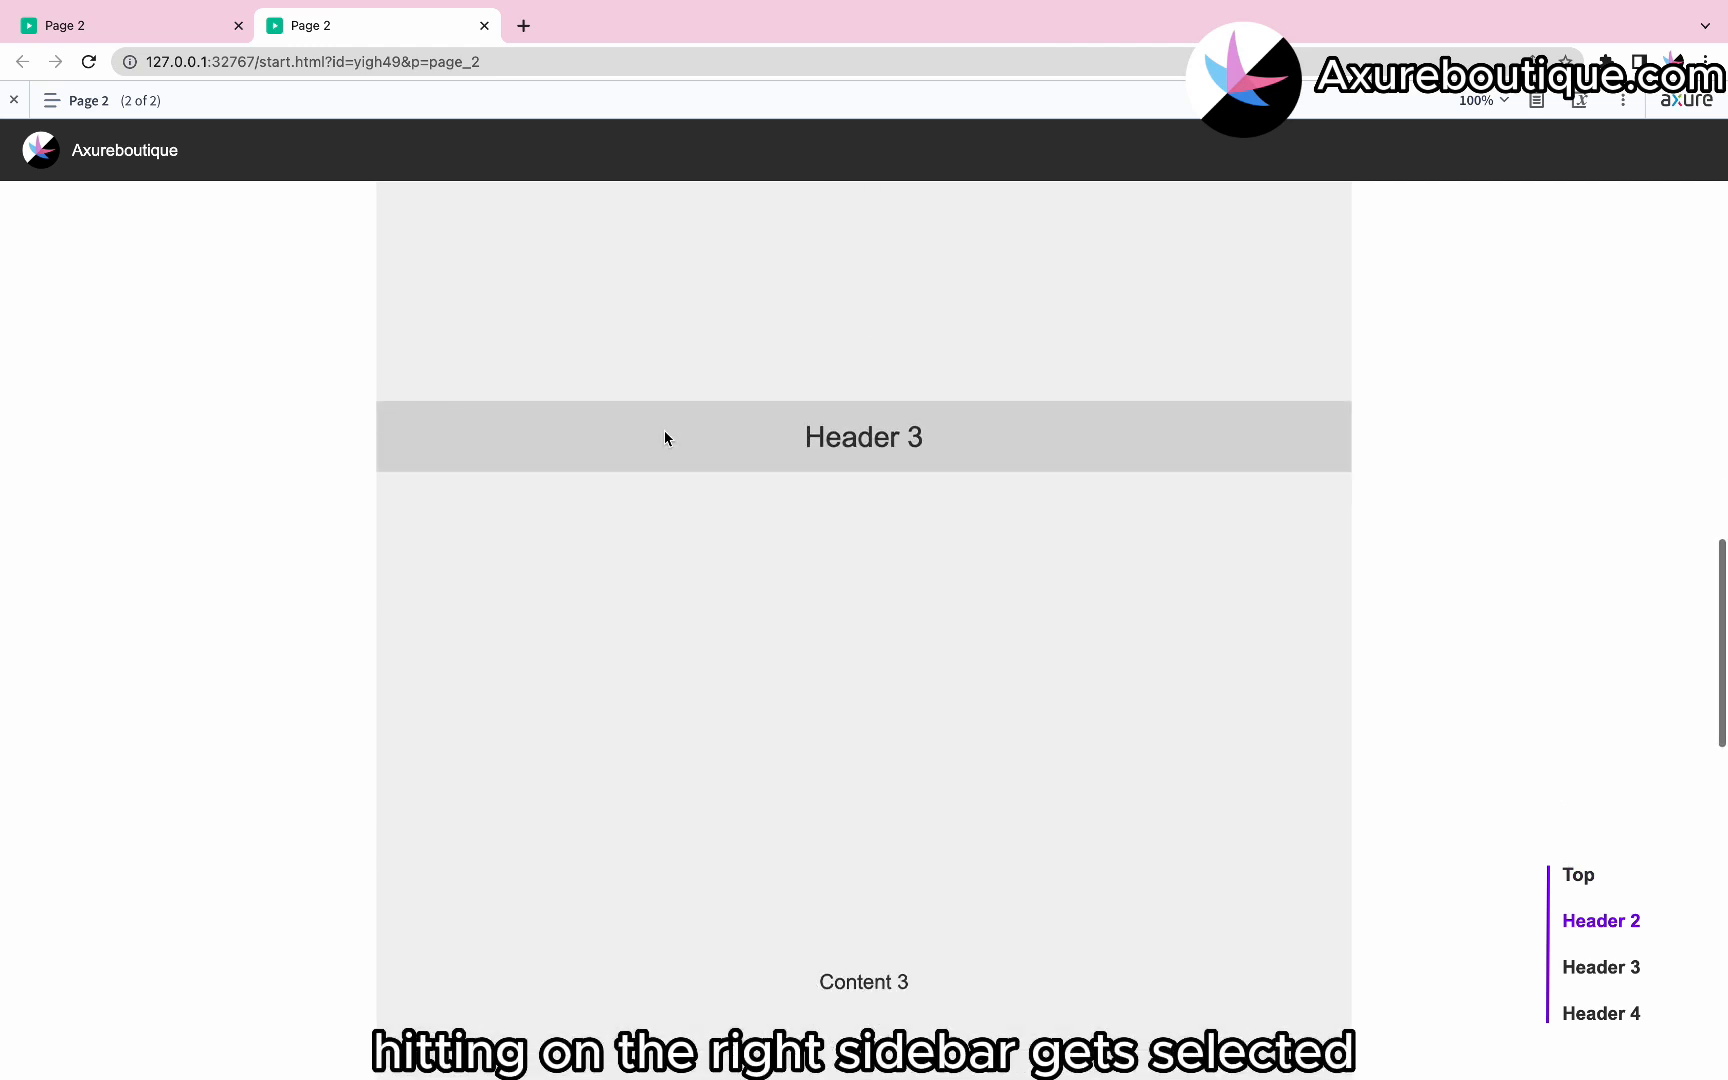
pyautogui.scroll(-10, 664, 438)
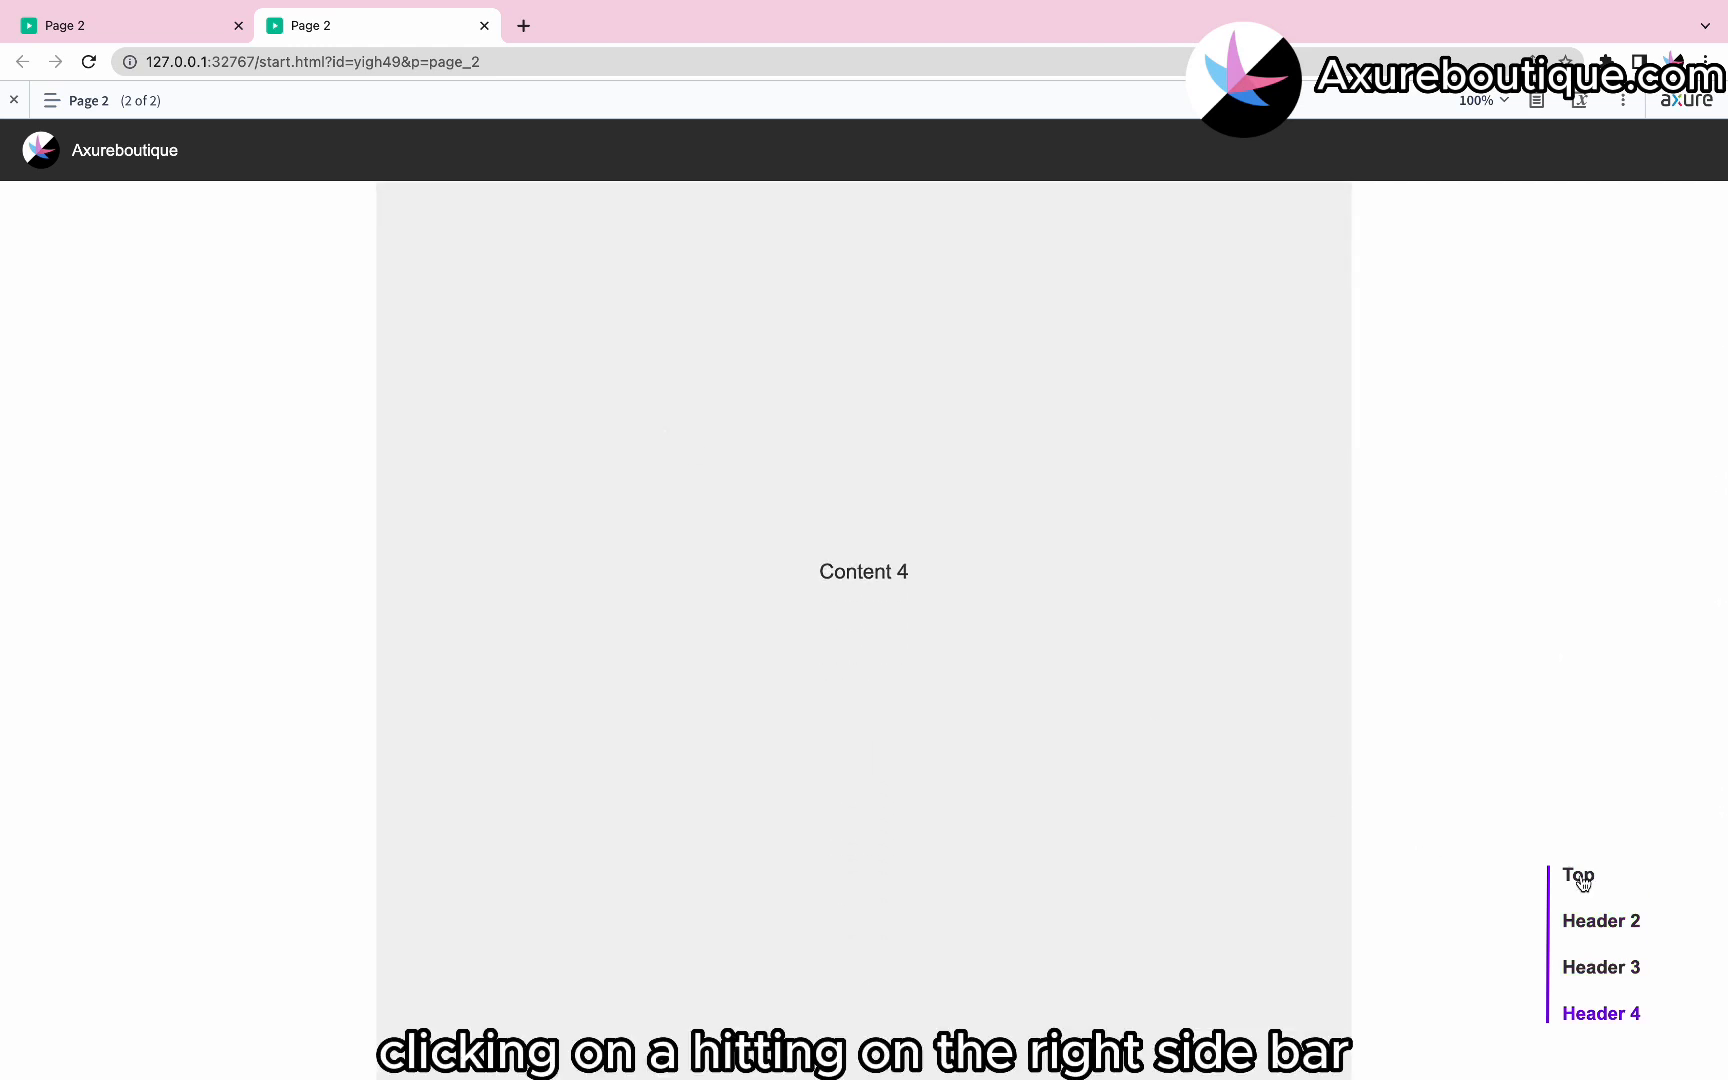
pyautogui.click(1598, 928)
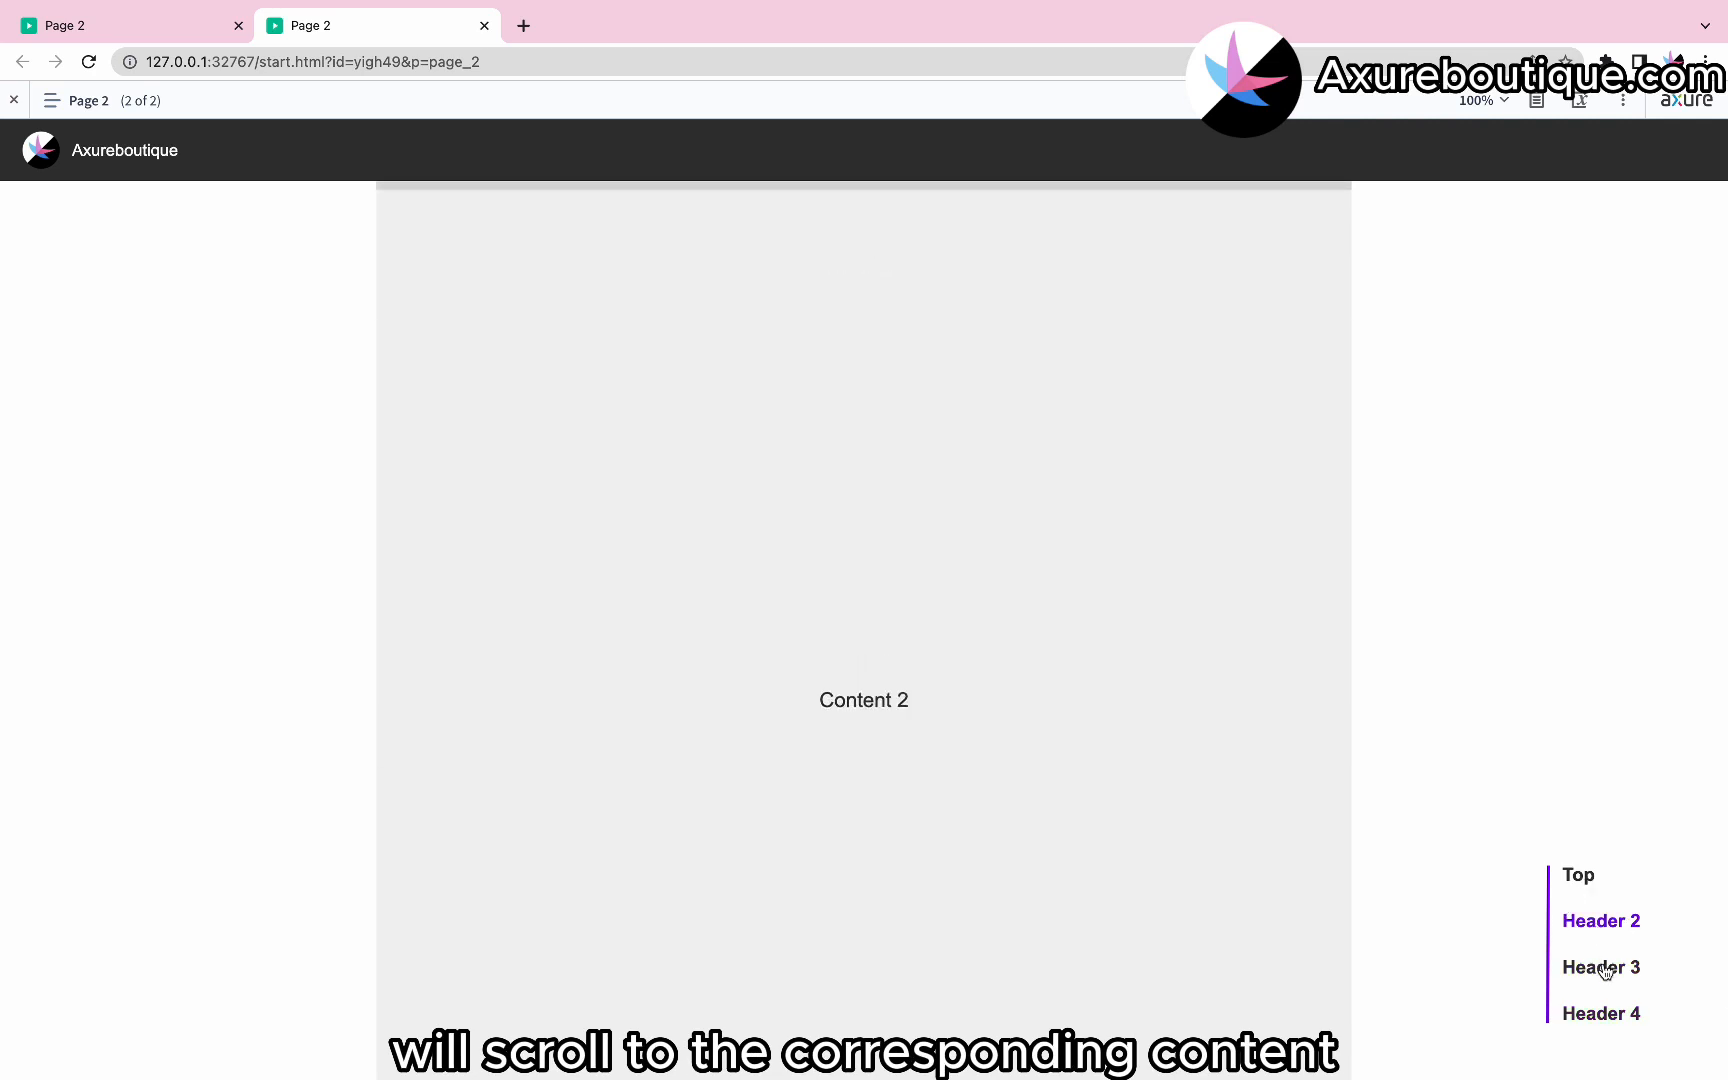
pyautogui.click(1601, 967)
pyautogui.click(1604, 1013)
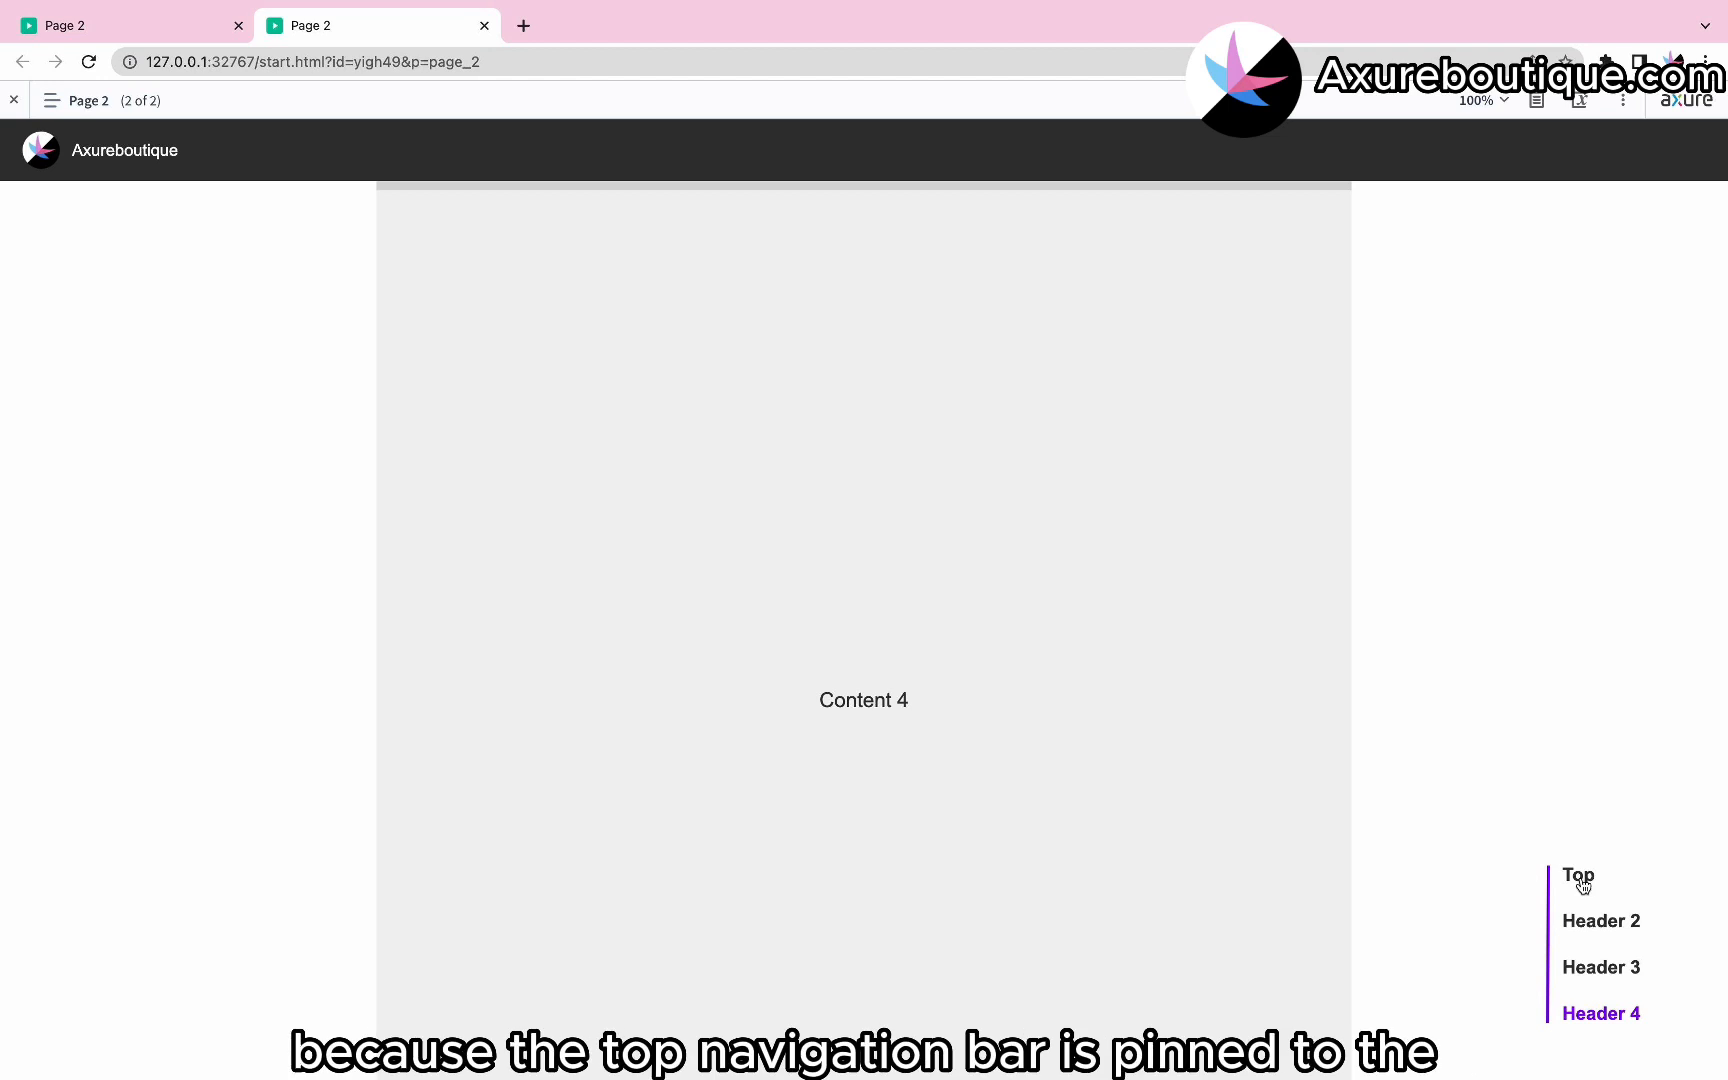
# Return to the editor and place a hot spot over the top navigation bar, fit to the bar's height, named Top.
pyautogui.hotkey('ctrl', 'Left')
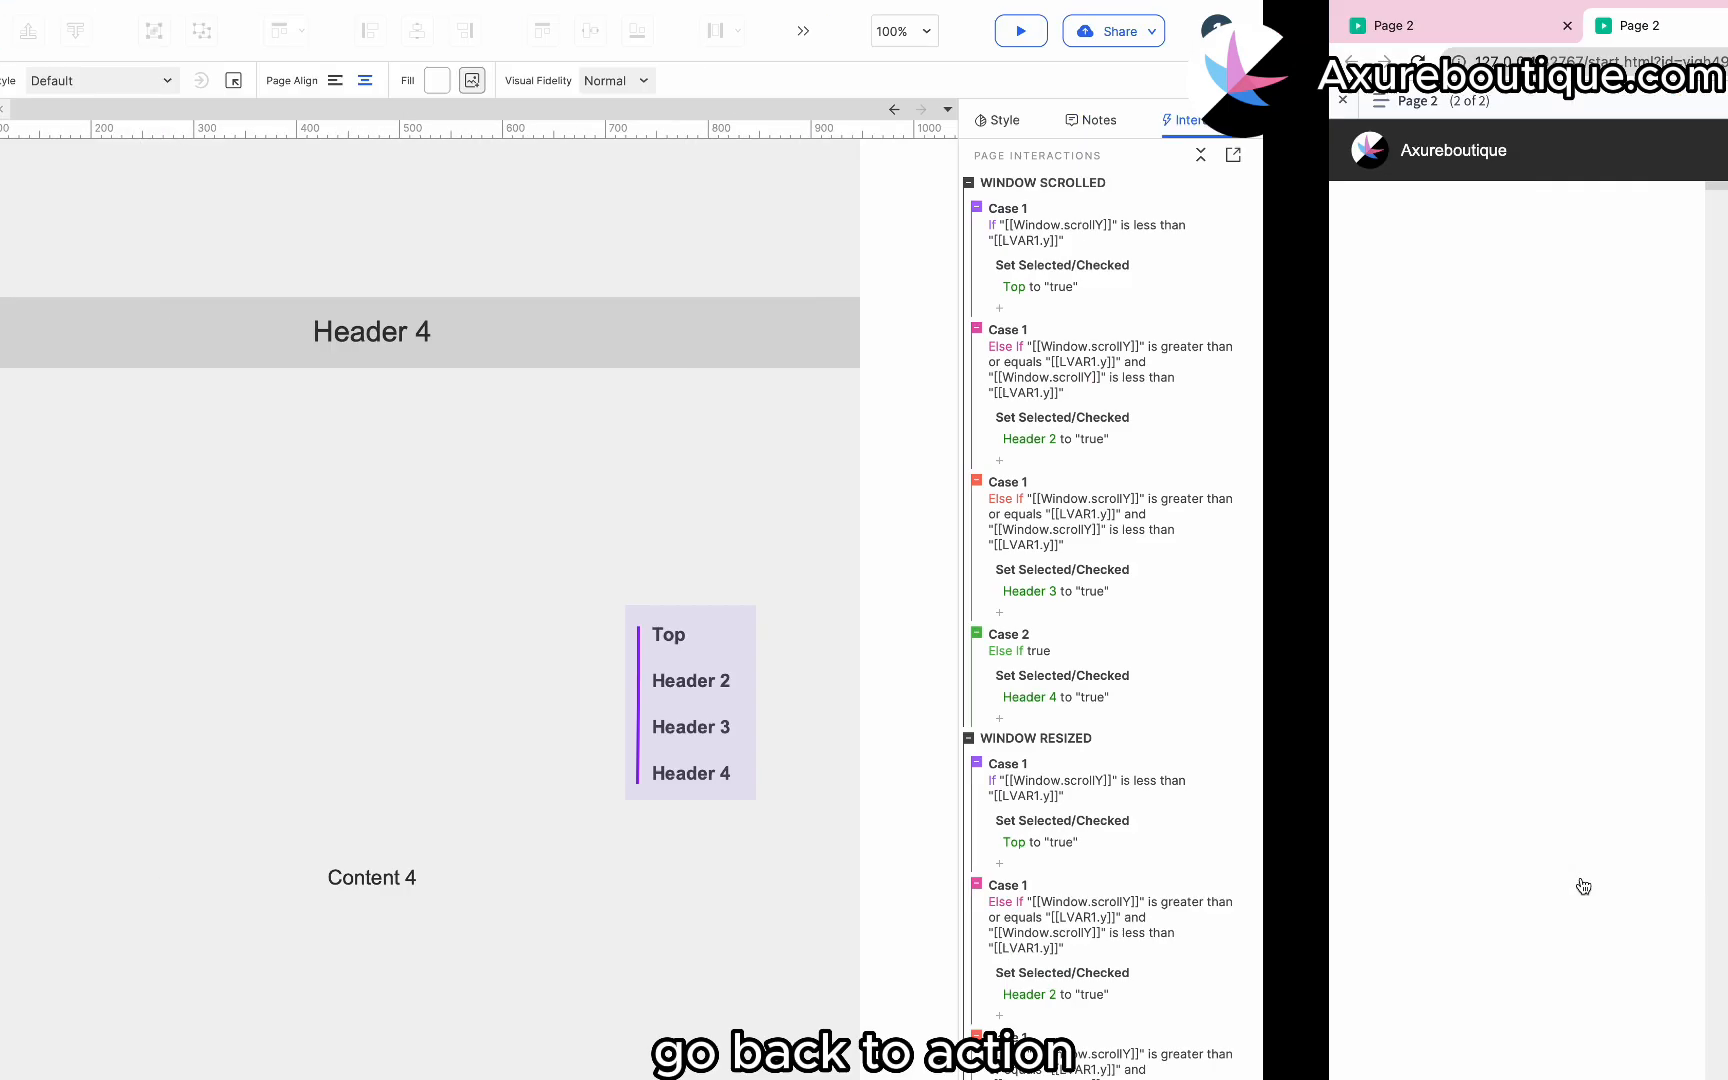
pyautogui.click(1317, 797)
pyautogui.scroll(16, 1355, 428)
pyautogui.hscroll(-5, 1355, 428)
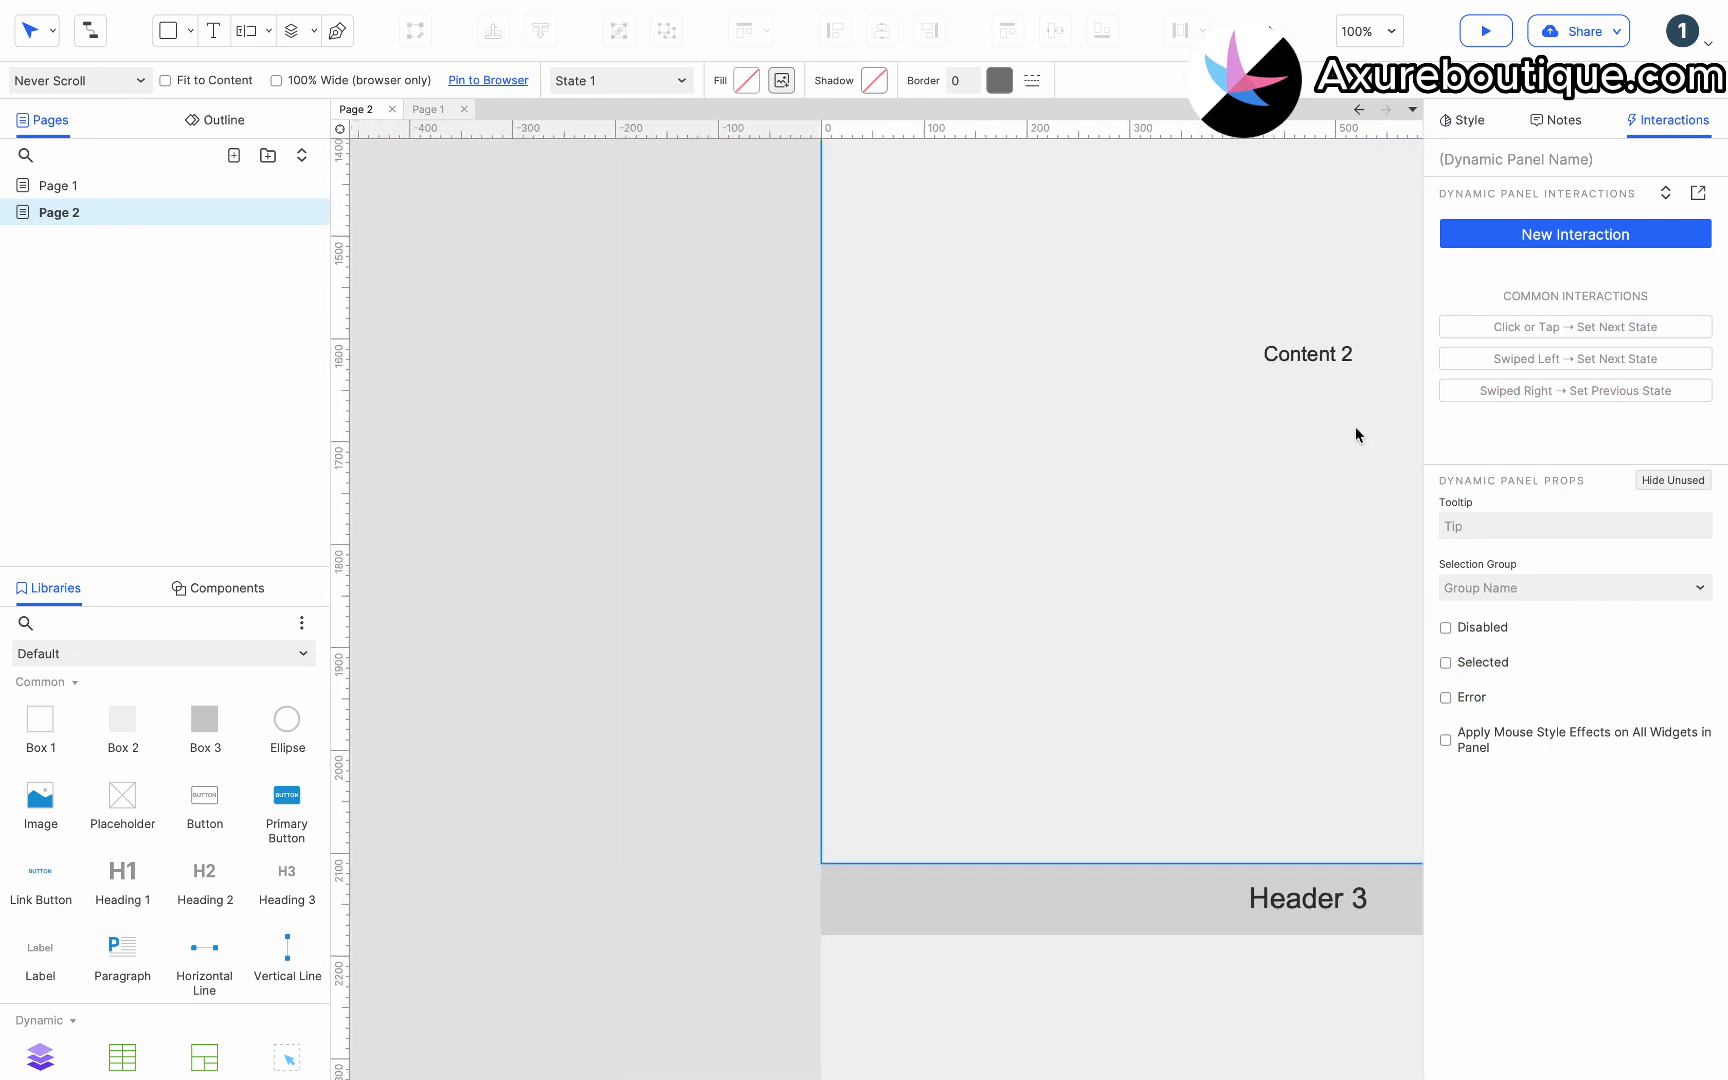
pyautogui.scroll(17, 1355, 427)
pyautogui.hscroll(4, 1355, 427)
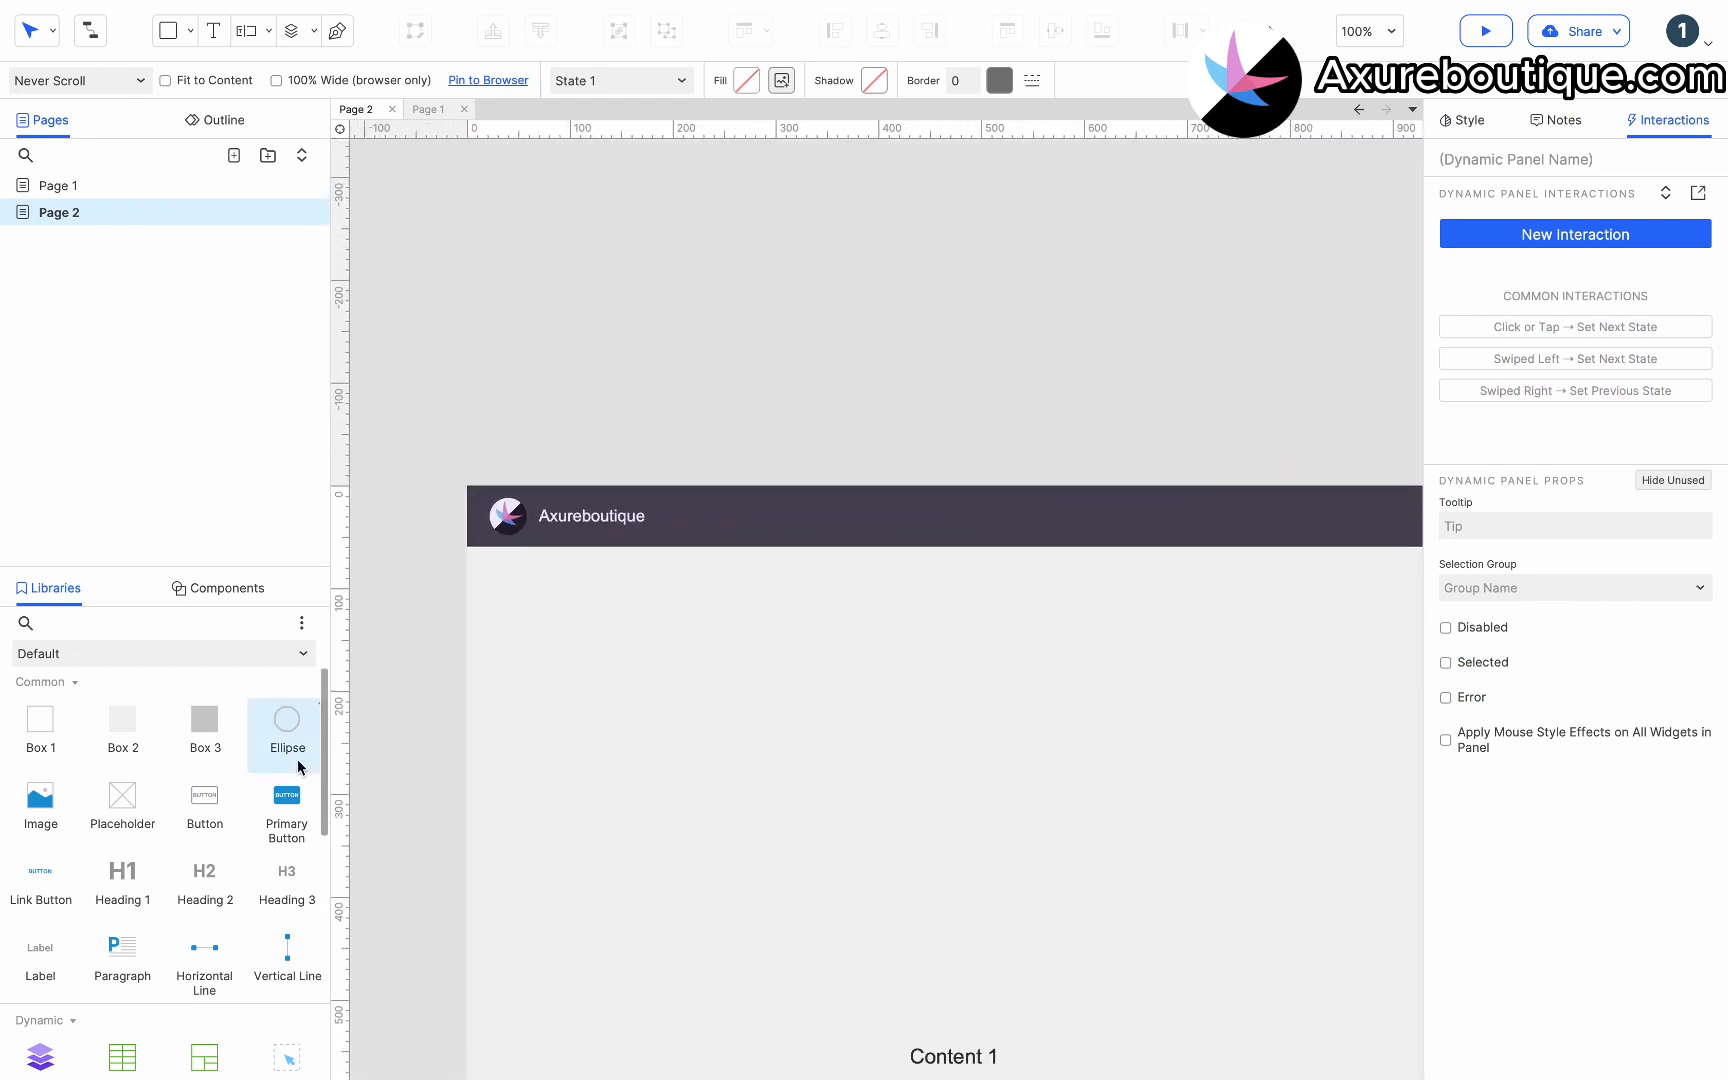
pyautogui.scroll(-3, 166, 822)
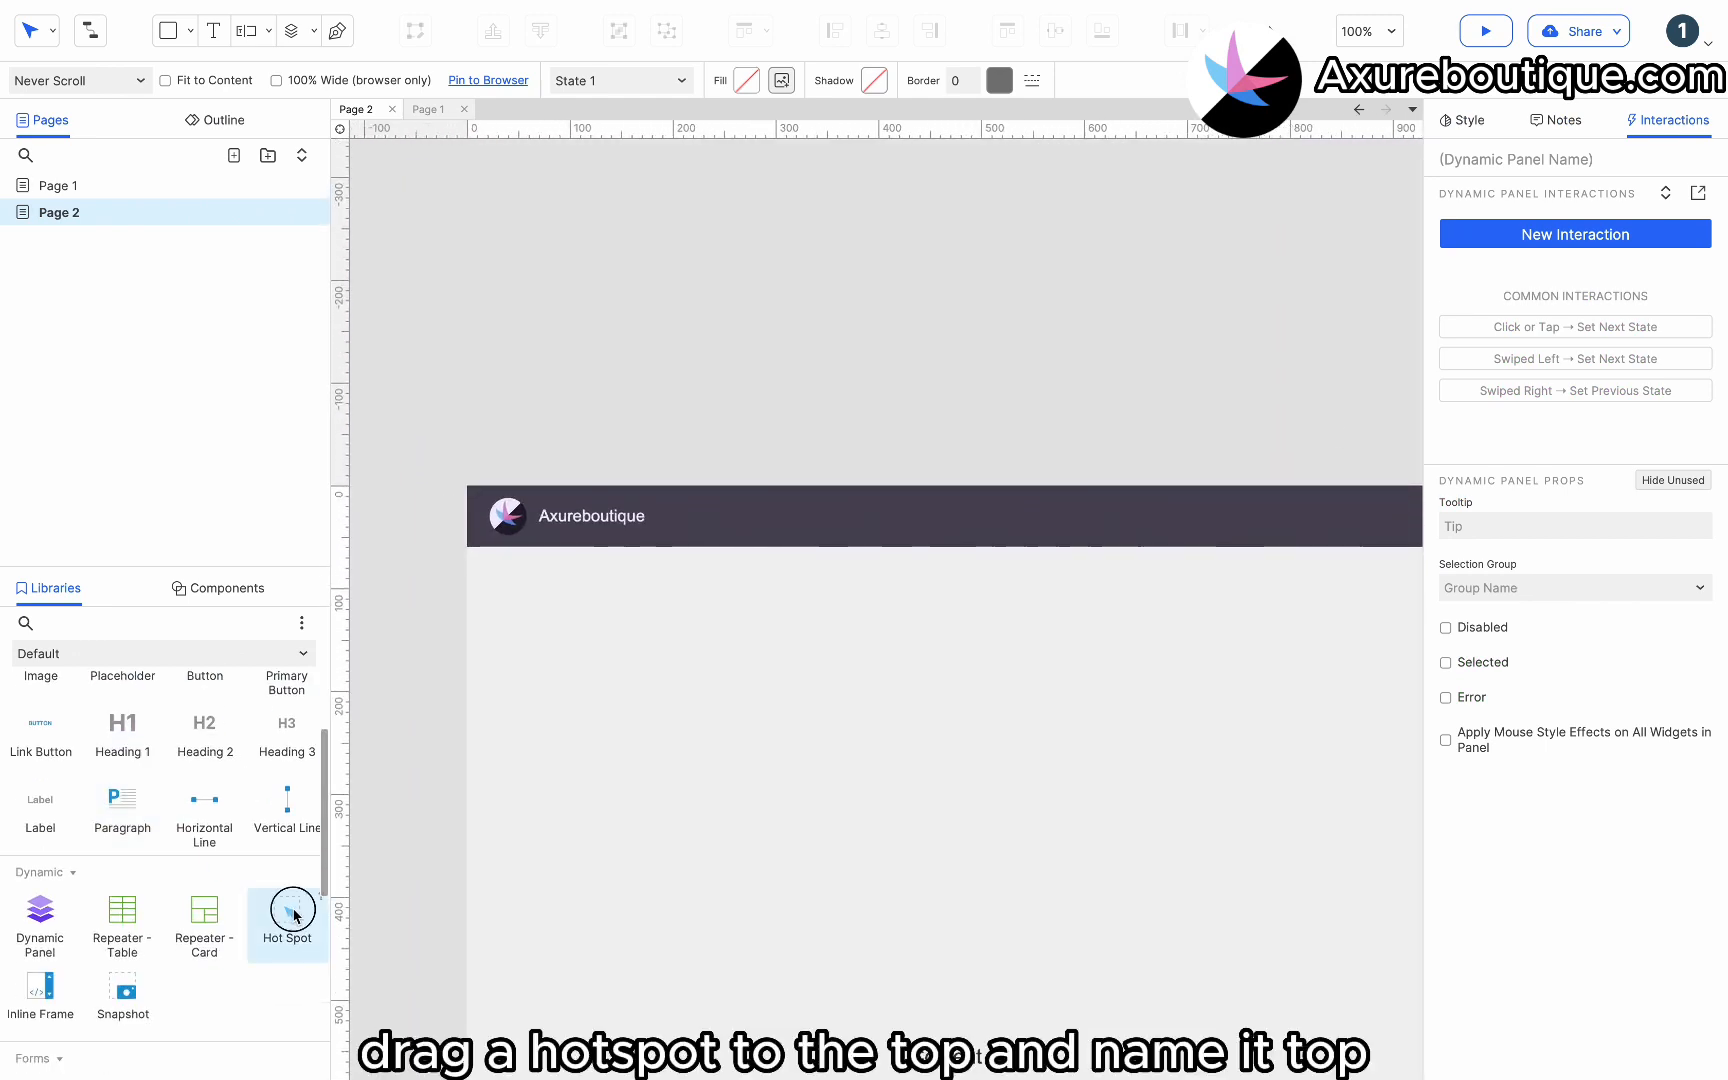
pyautogui.moveTo(293, 914); pyautogui.dragTo(708, 488)
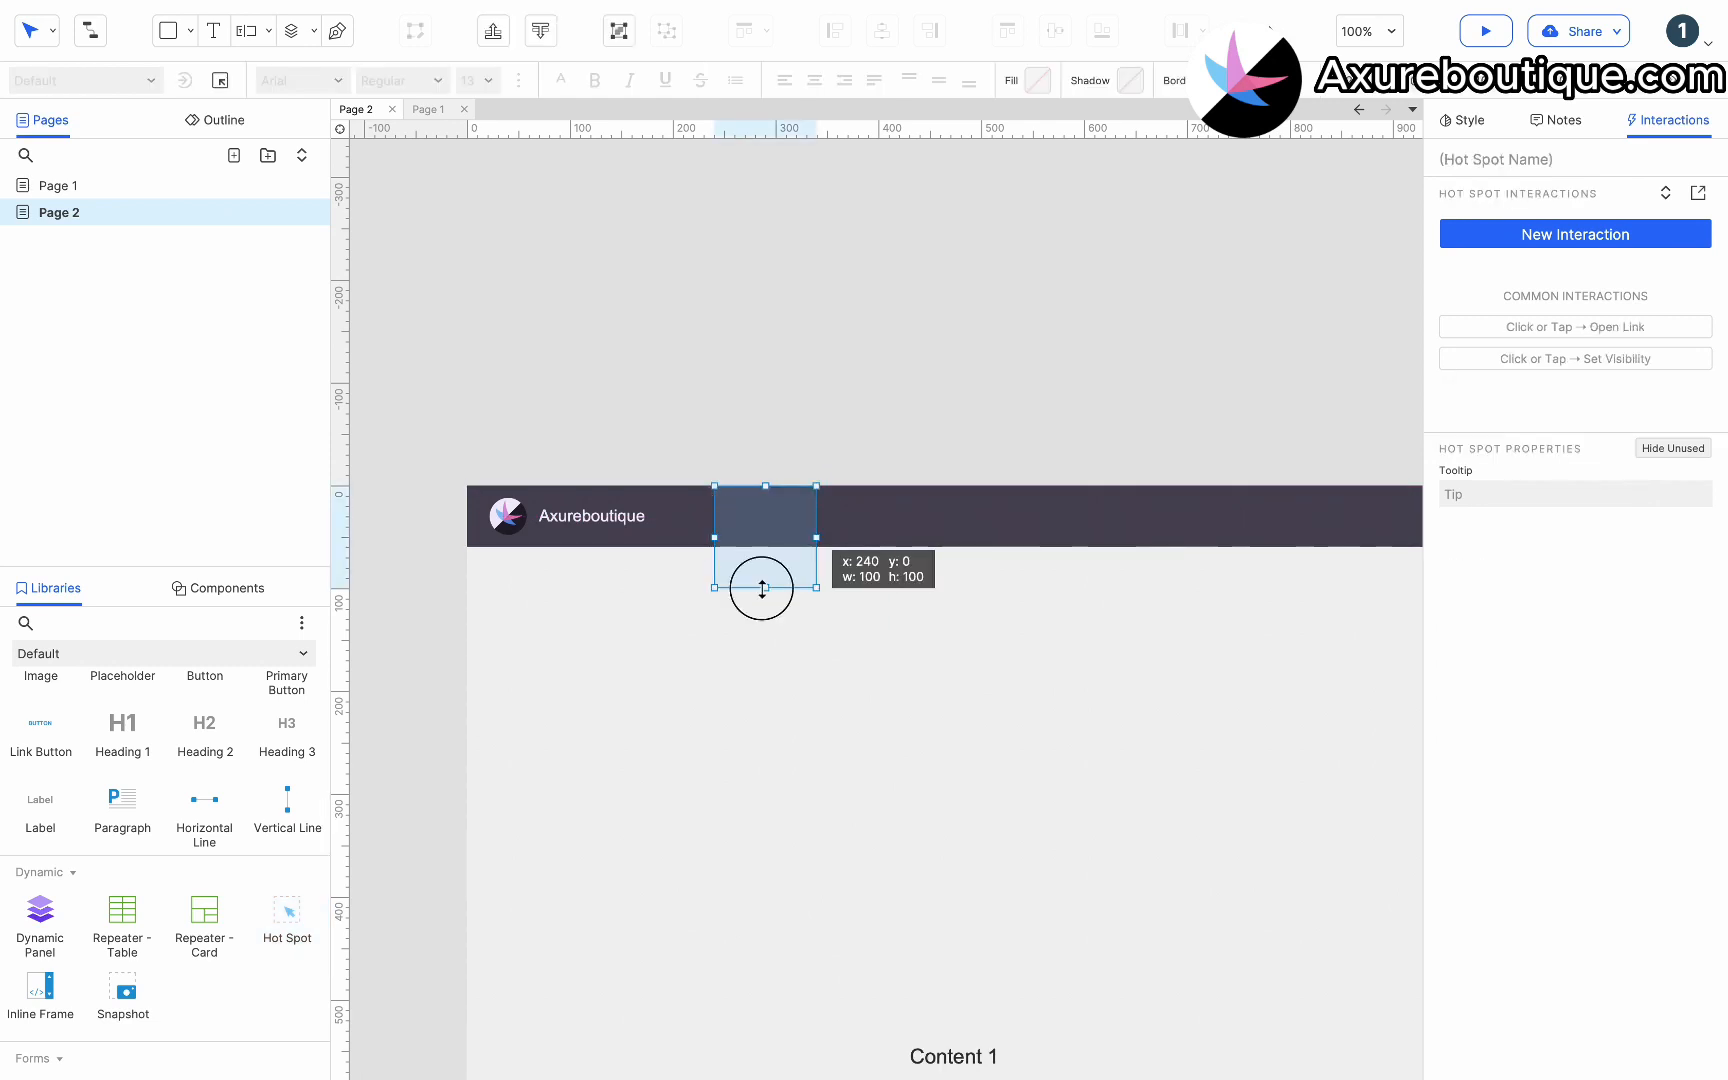
pyautogui.moveTo(762, 589); pyautogui.dragTo(762, 546)
pyautogui.click(1493, 152)
pyautogui.write('T')
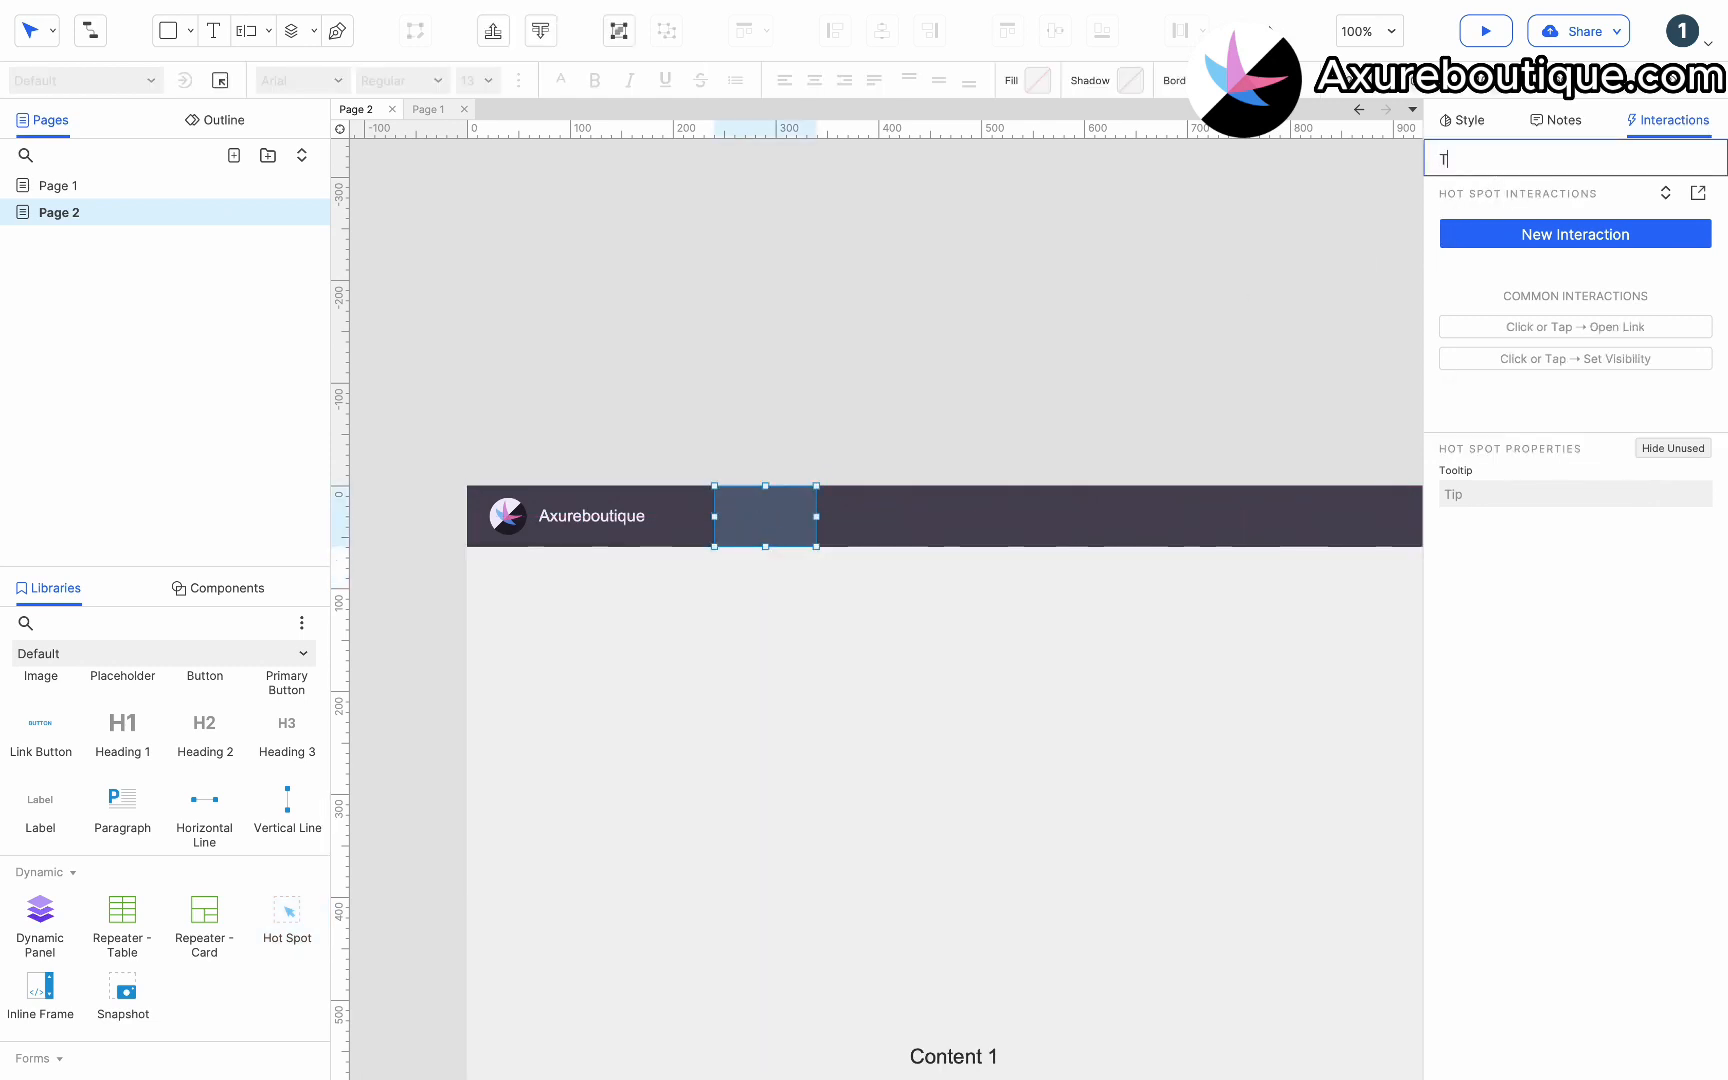
# Retarget the Top menu item's Scroll to Widget action to the Top hot spot.
pyautogui.hscroll(2, 1328, 420)
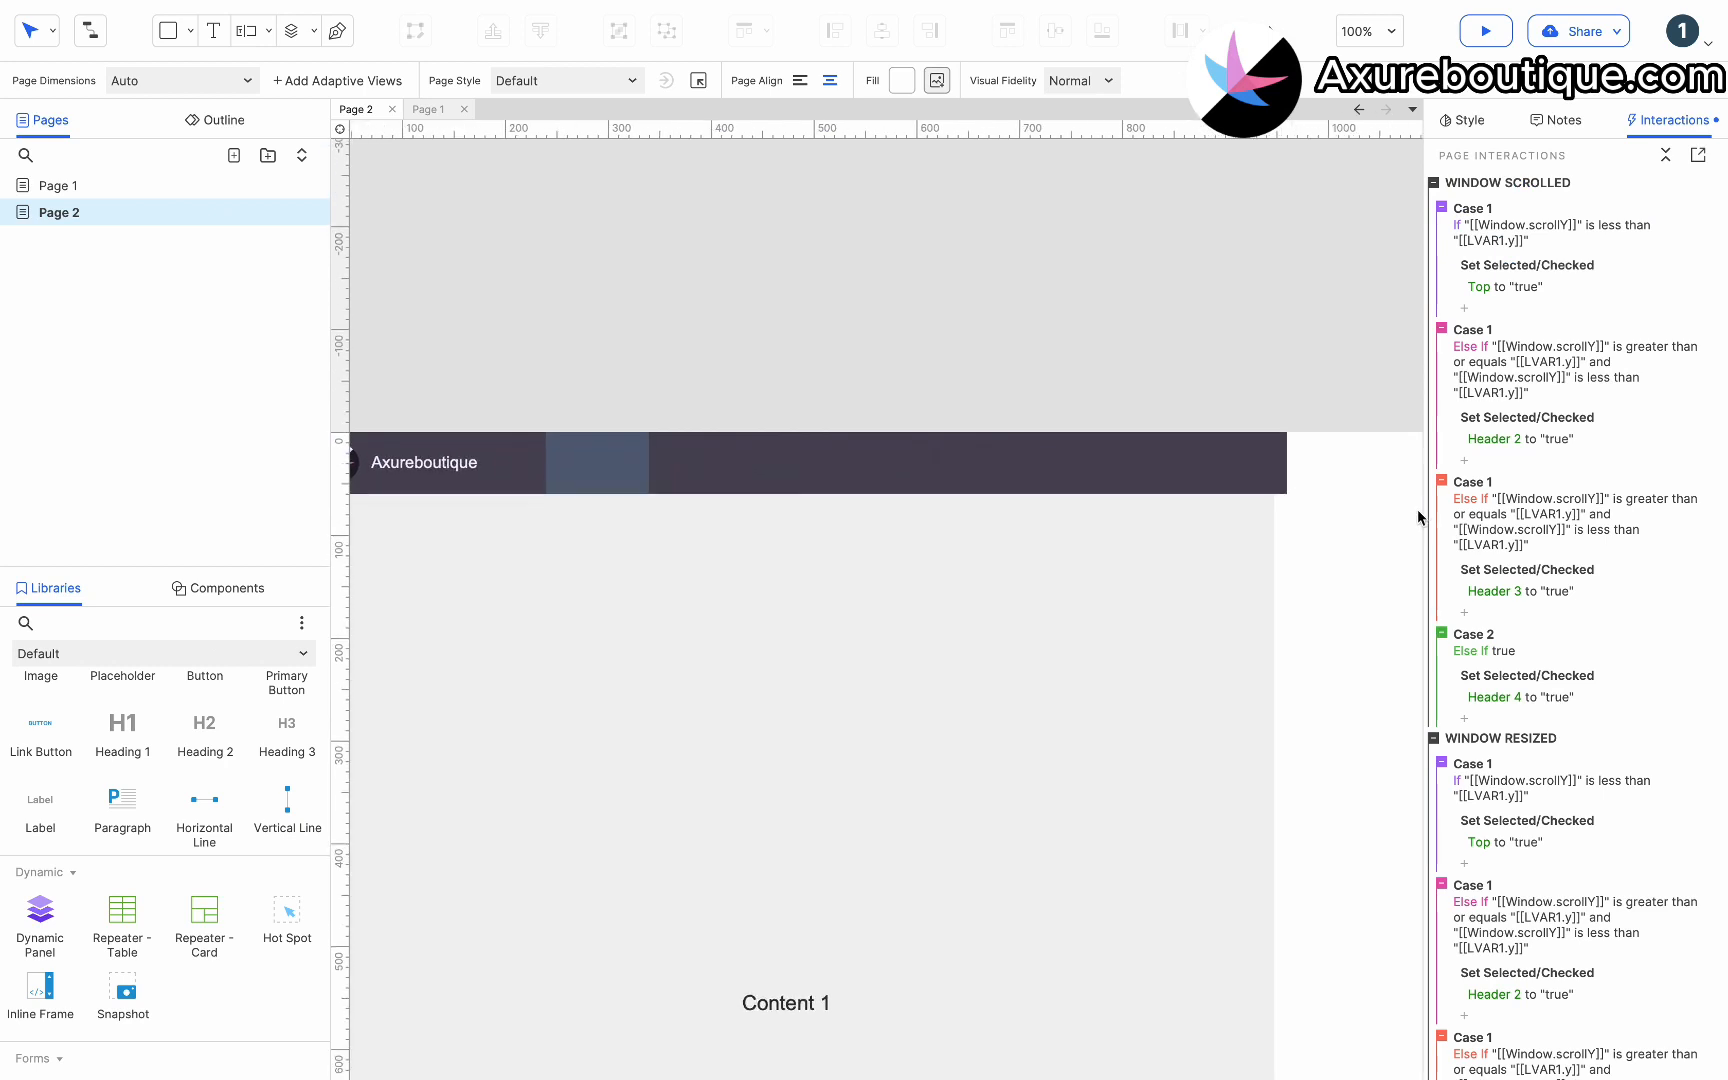
pyautogui.scroll(-3, 1440, 560)
pyautogui.scroll(-15, 1260, 790)
pyautogui.scroll(-19, 1260, 798)
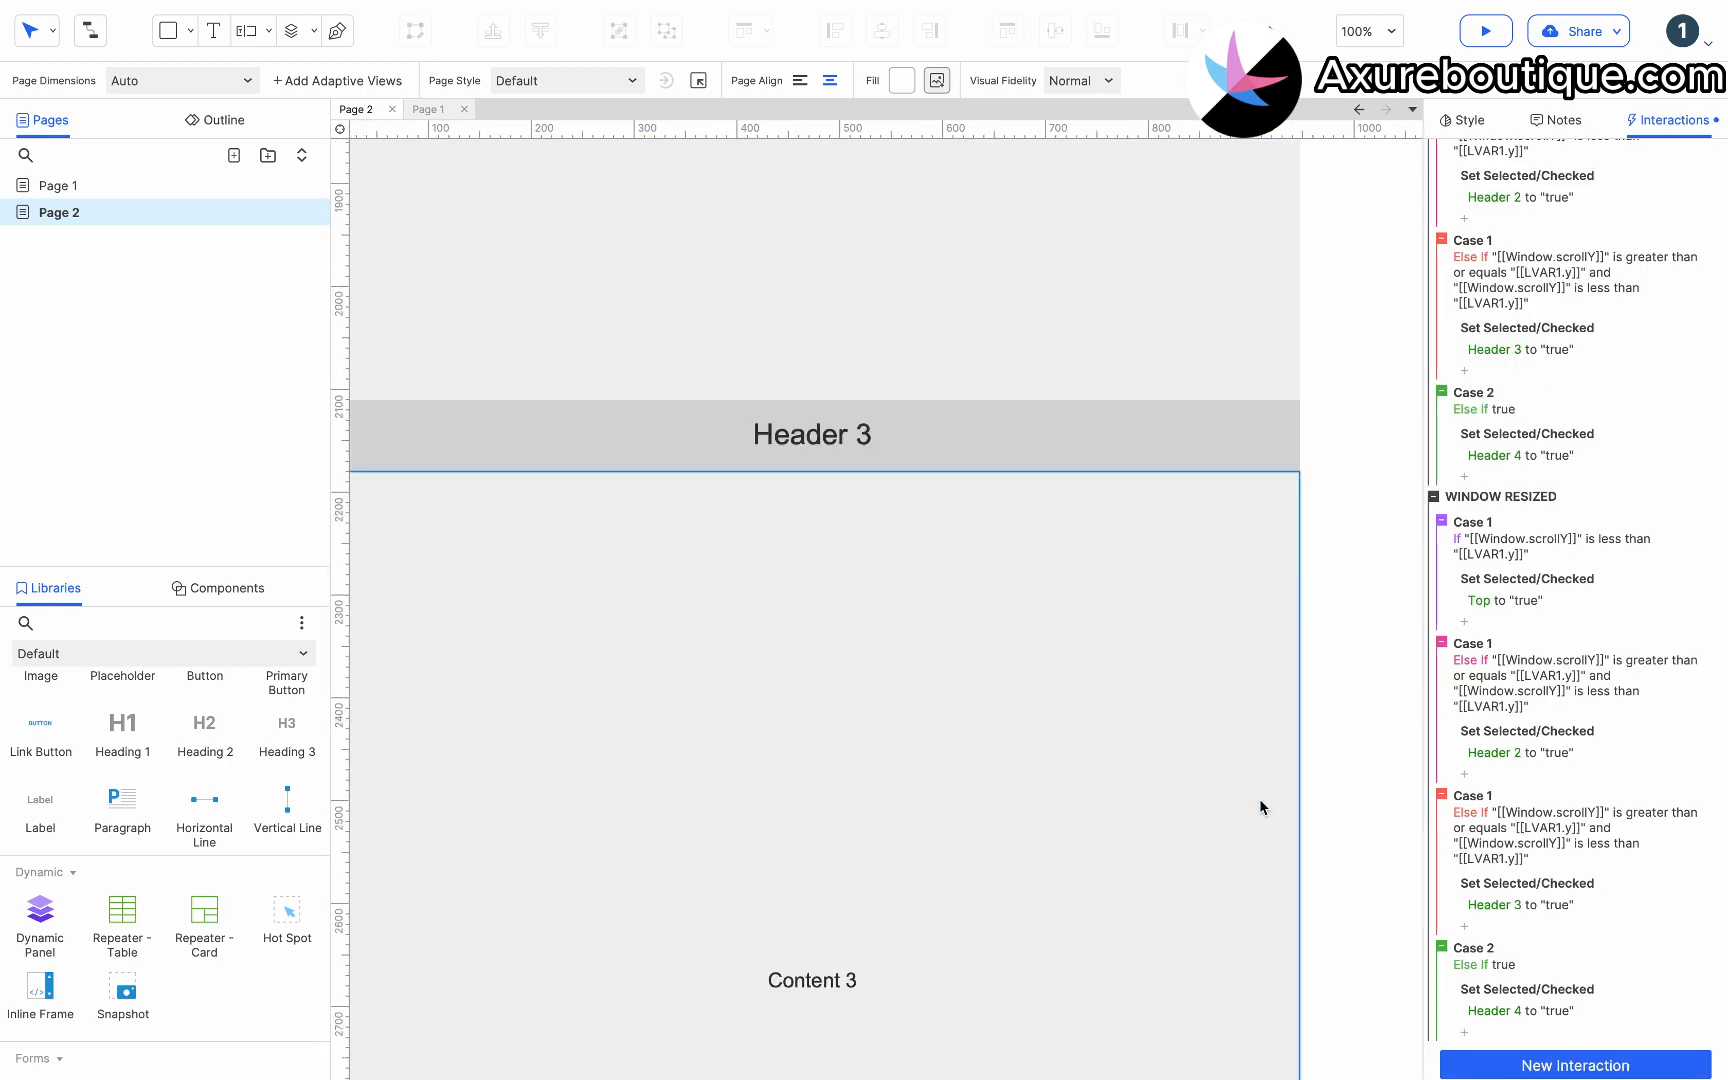
pyautogui.click(1124, 427)
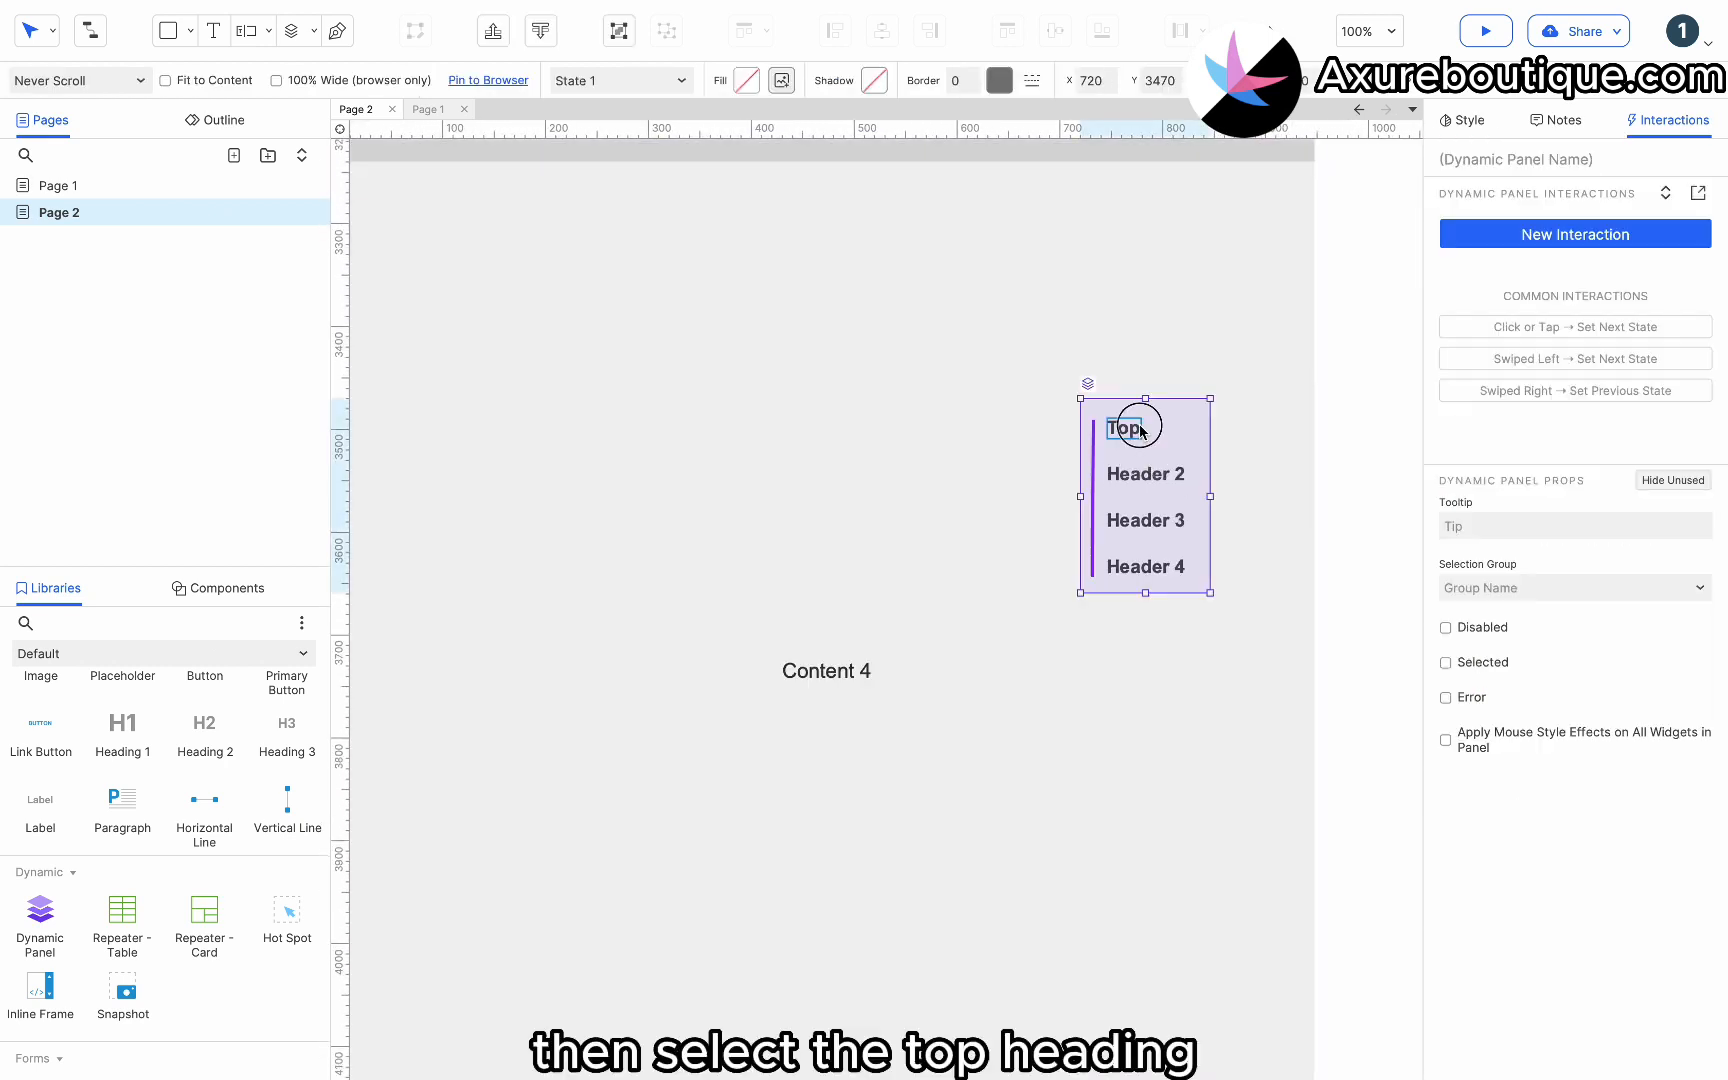
pyautogui.doubleClick(1124, 427)
pyautogui.click(1521, 278)
pyautogui.click(1530, 334)
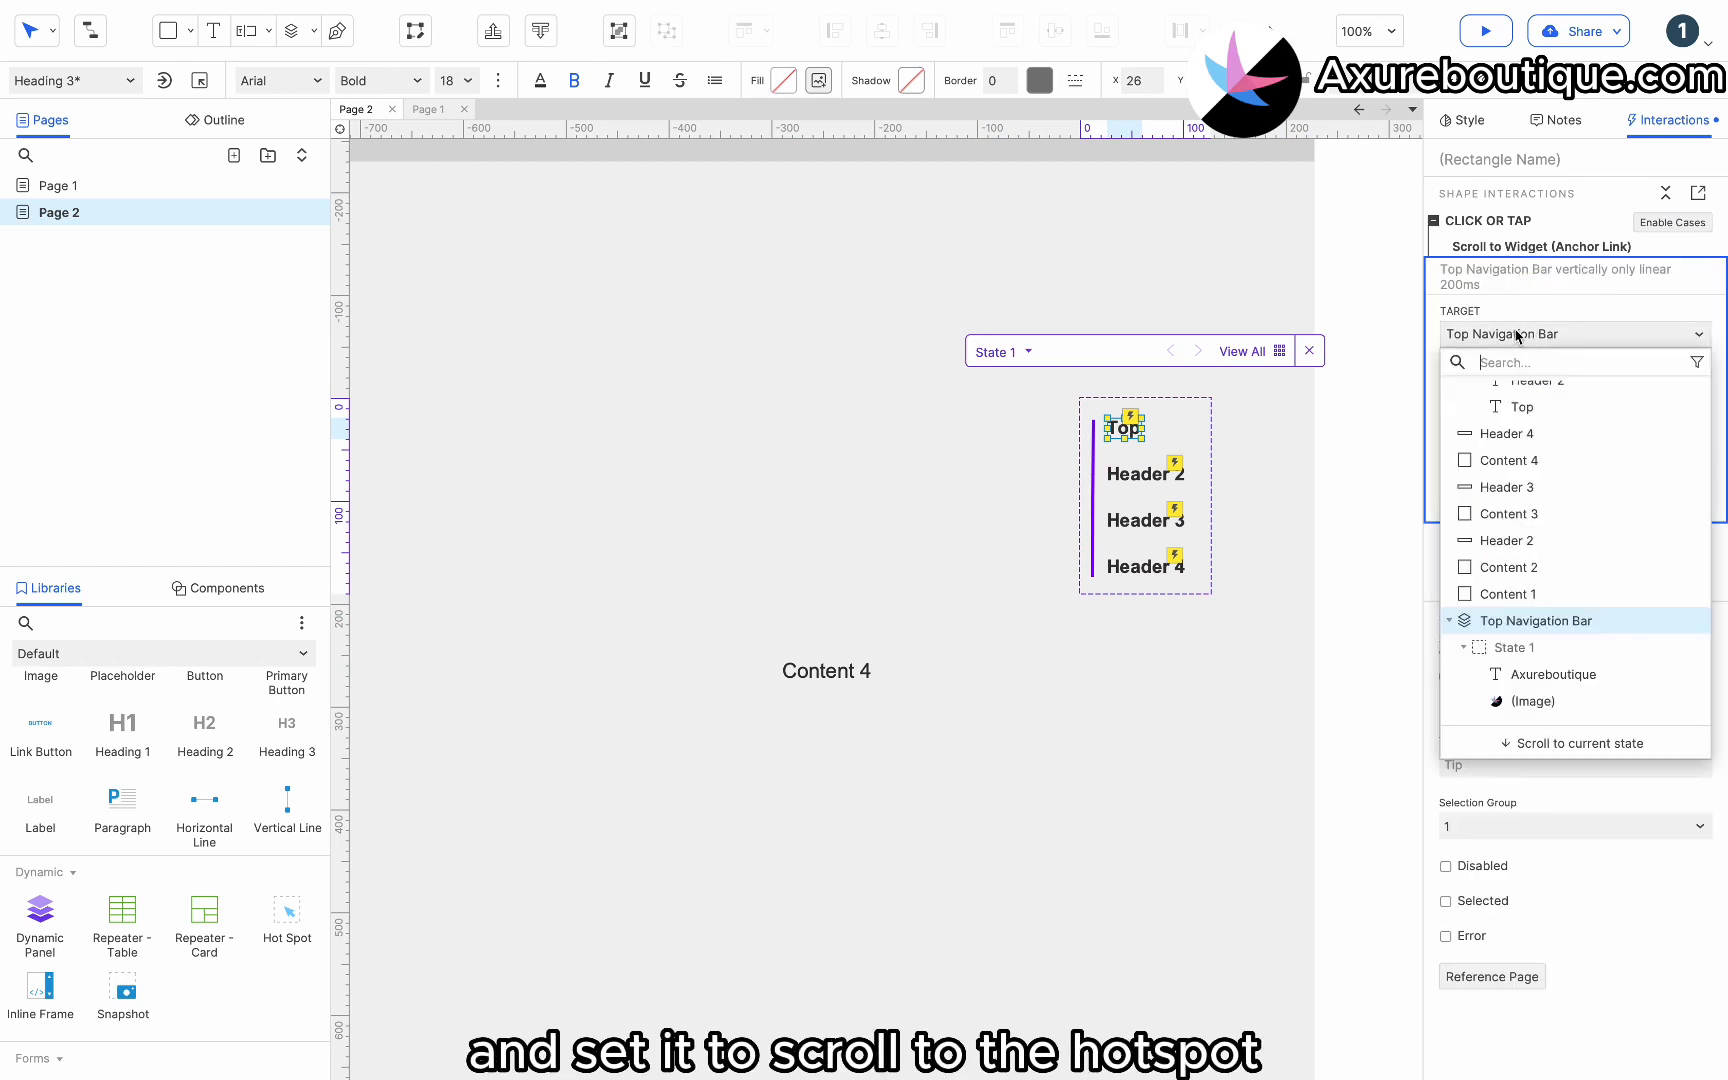
pyautogui.scroll(3, 1537, 490)
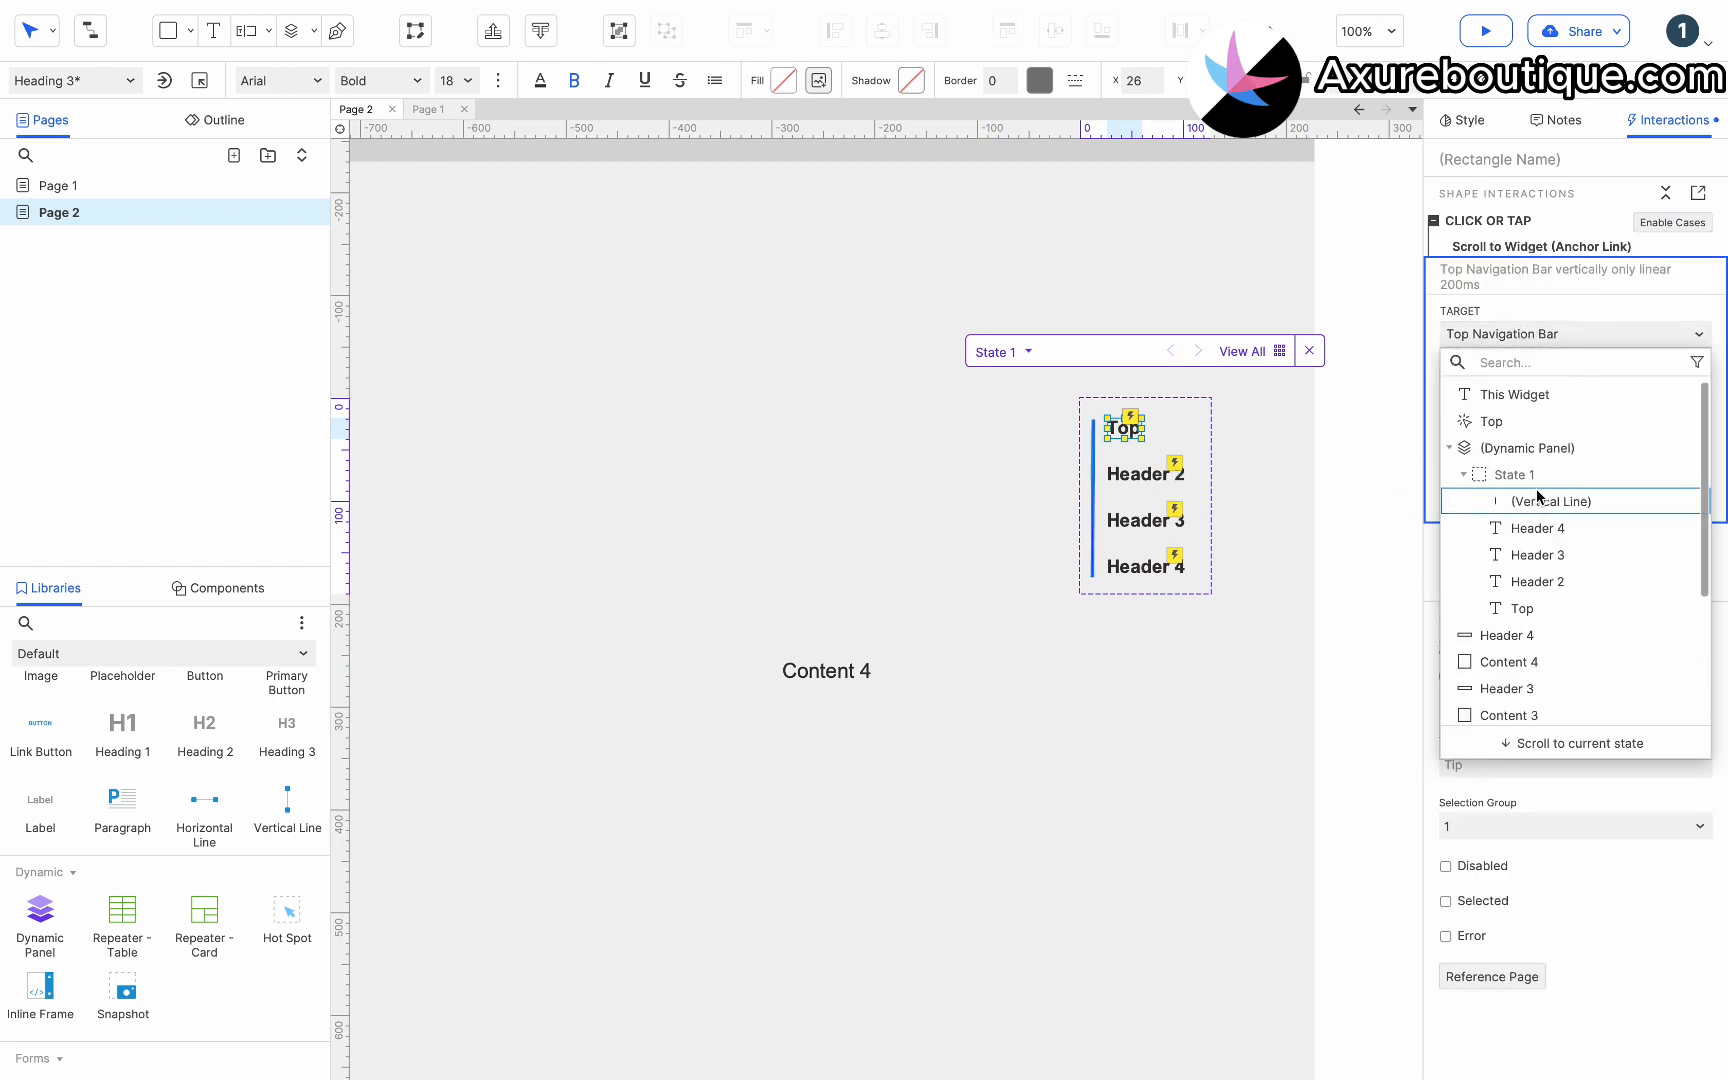
pyautogui.click(1523, 424)
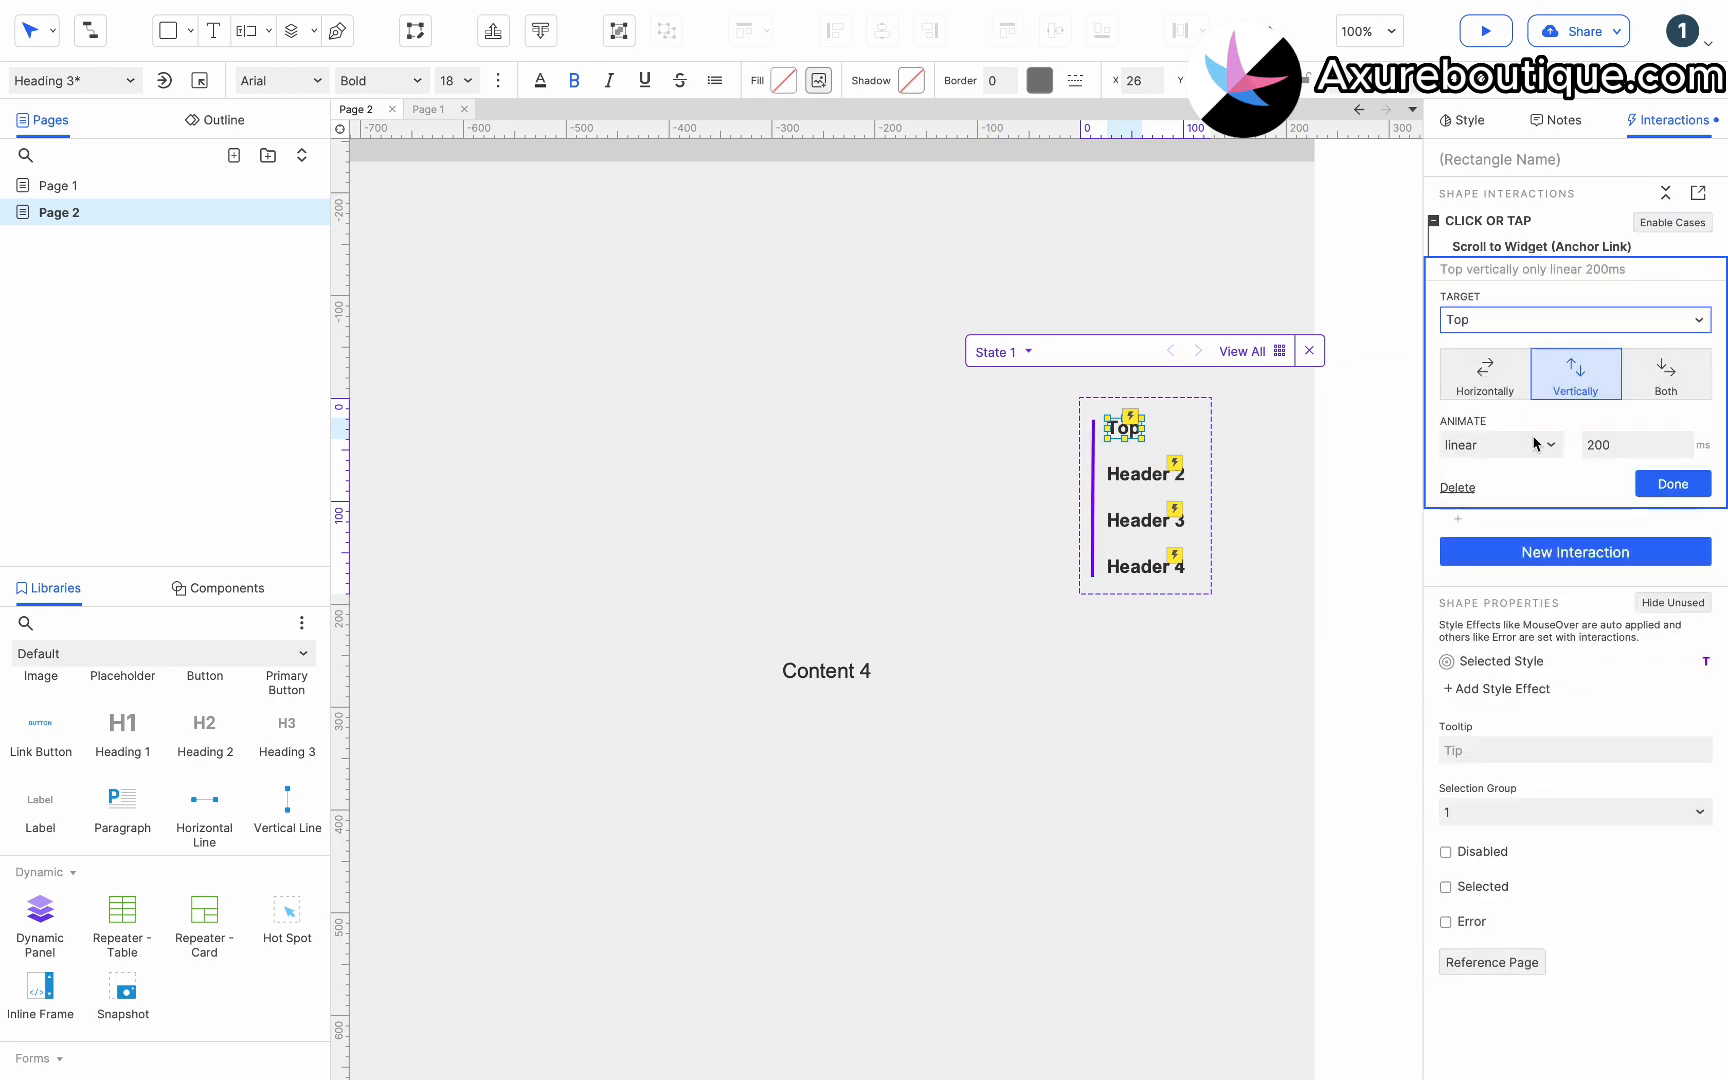
# Confirm the retargeted action and preview the page, scrolling and selecting each floating menu item, including Top.
pyautogui.click(1672, 486)
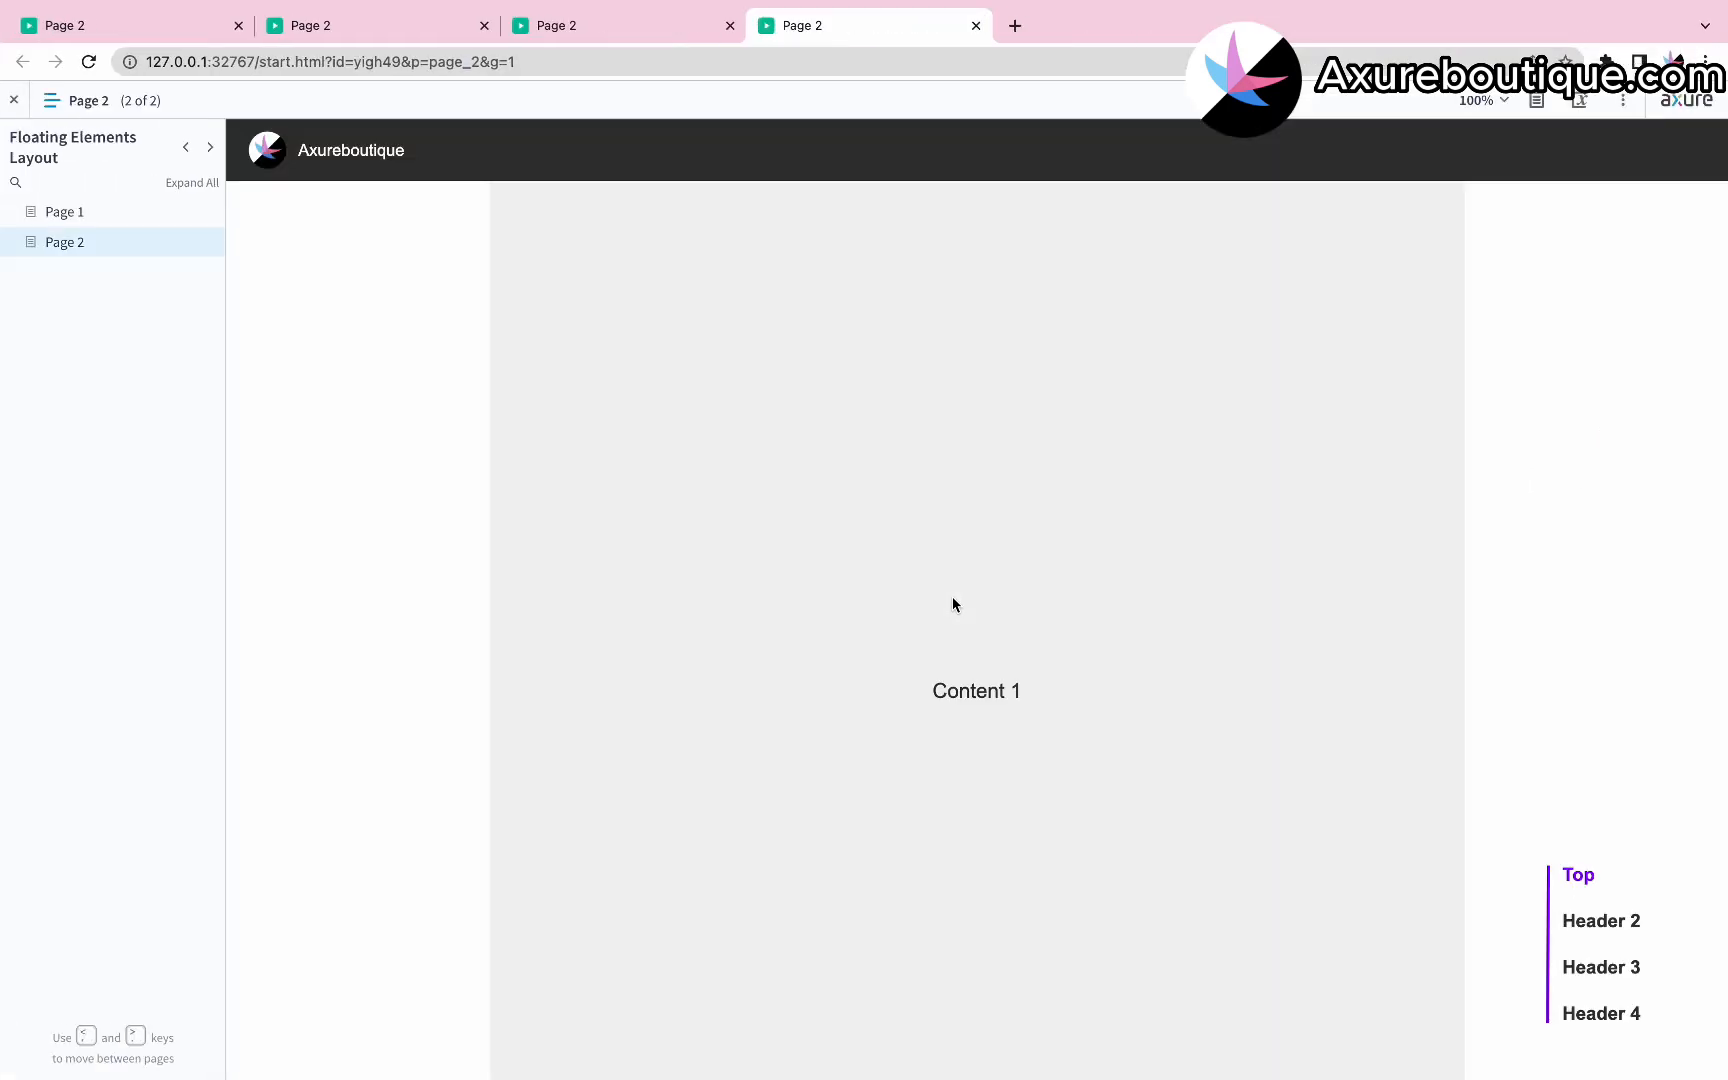
pyautogui.click(104, 104)
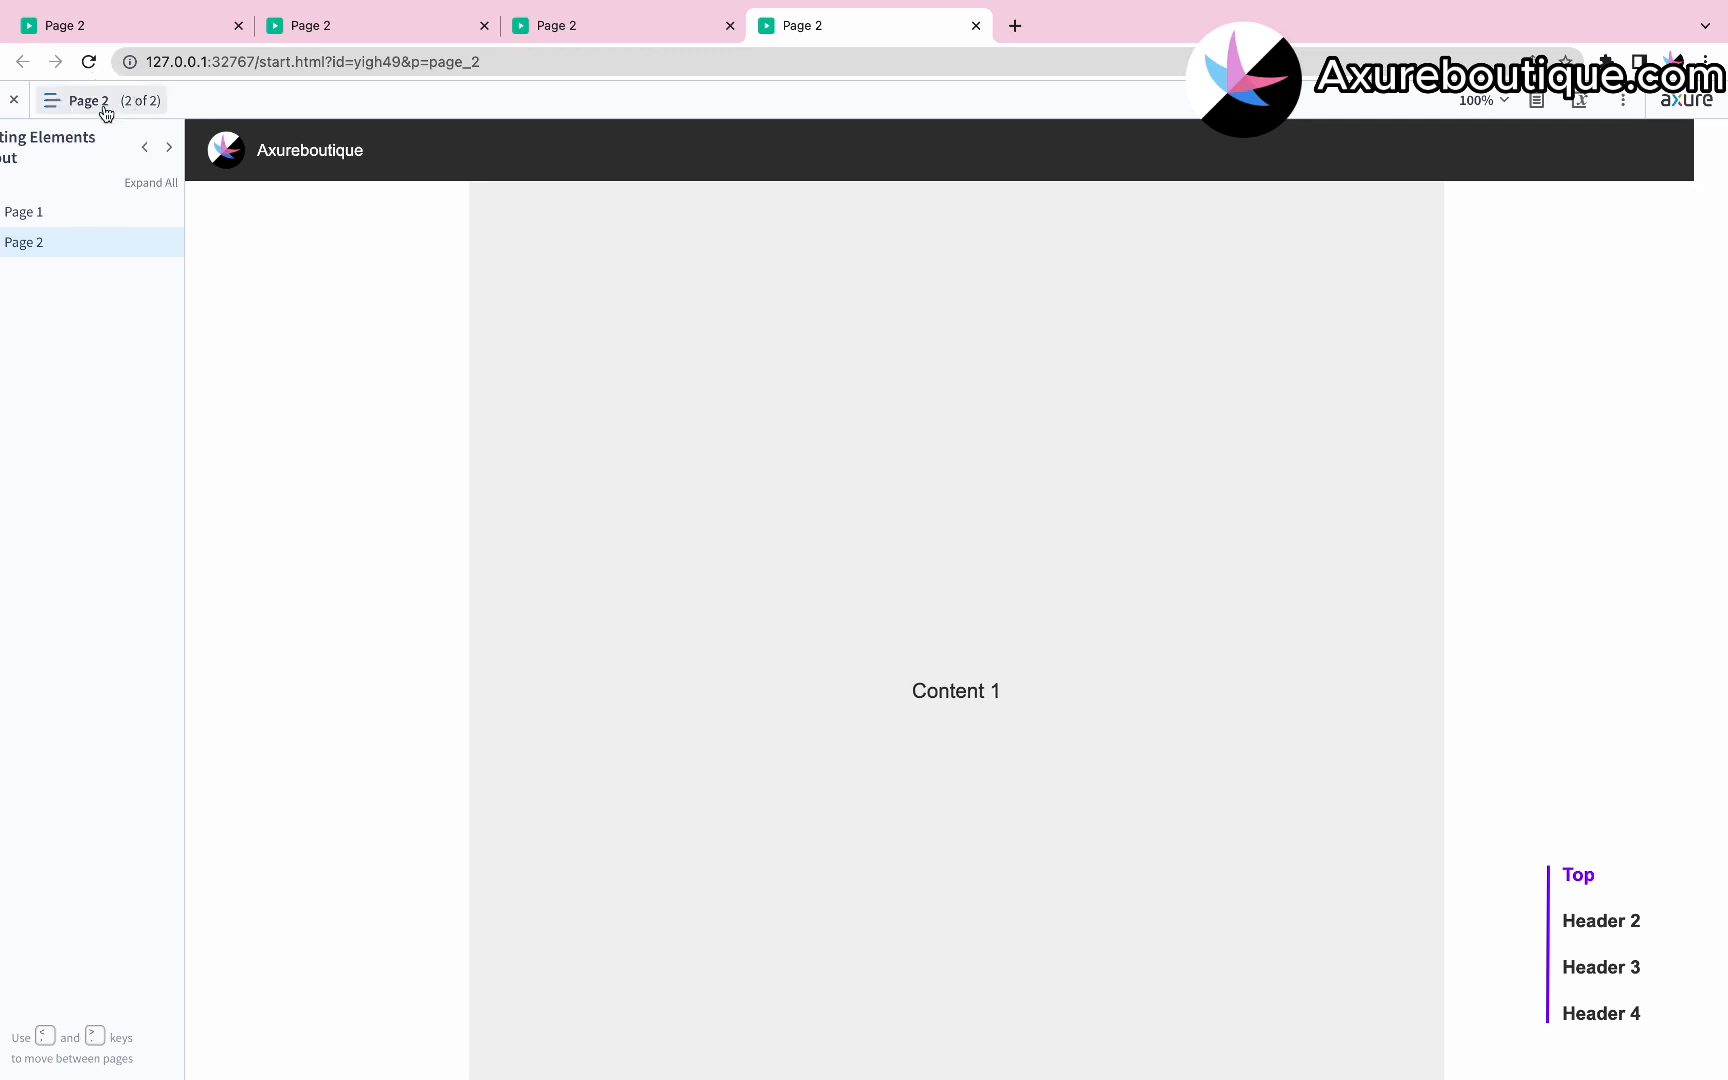
pyautogui.scroll(-10, 1164, 687)
pyautogui.click(1577, 884)
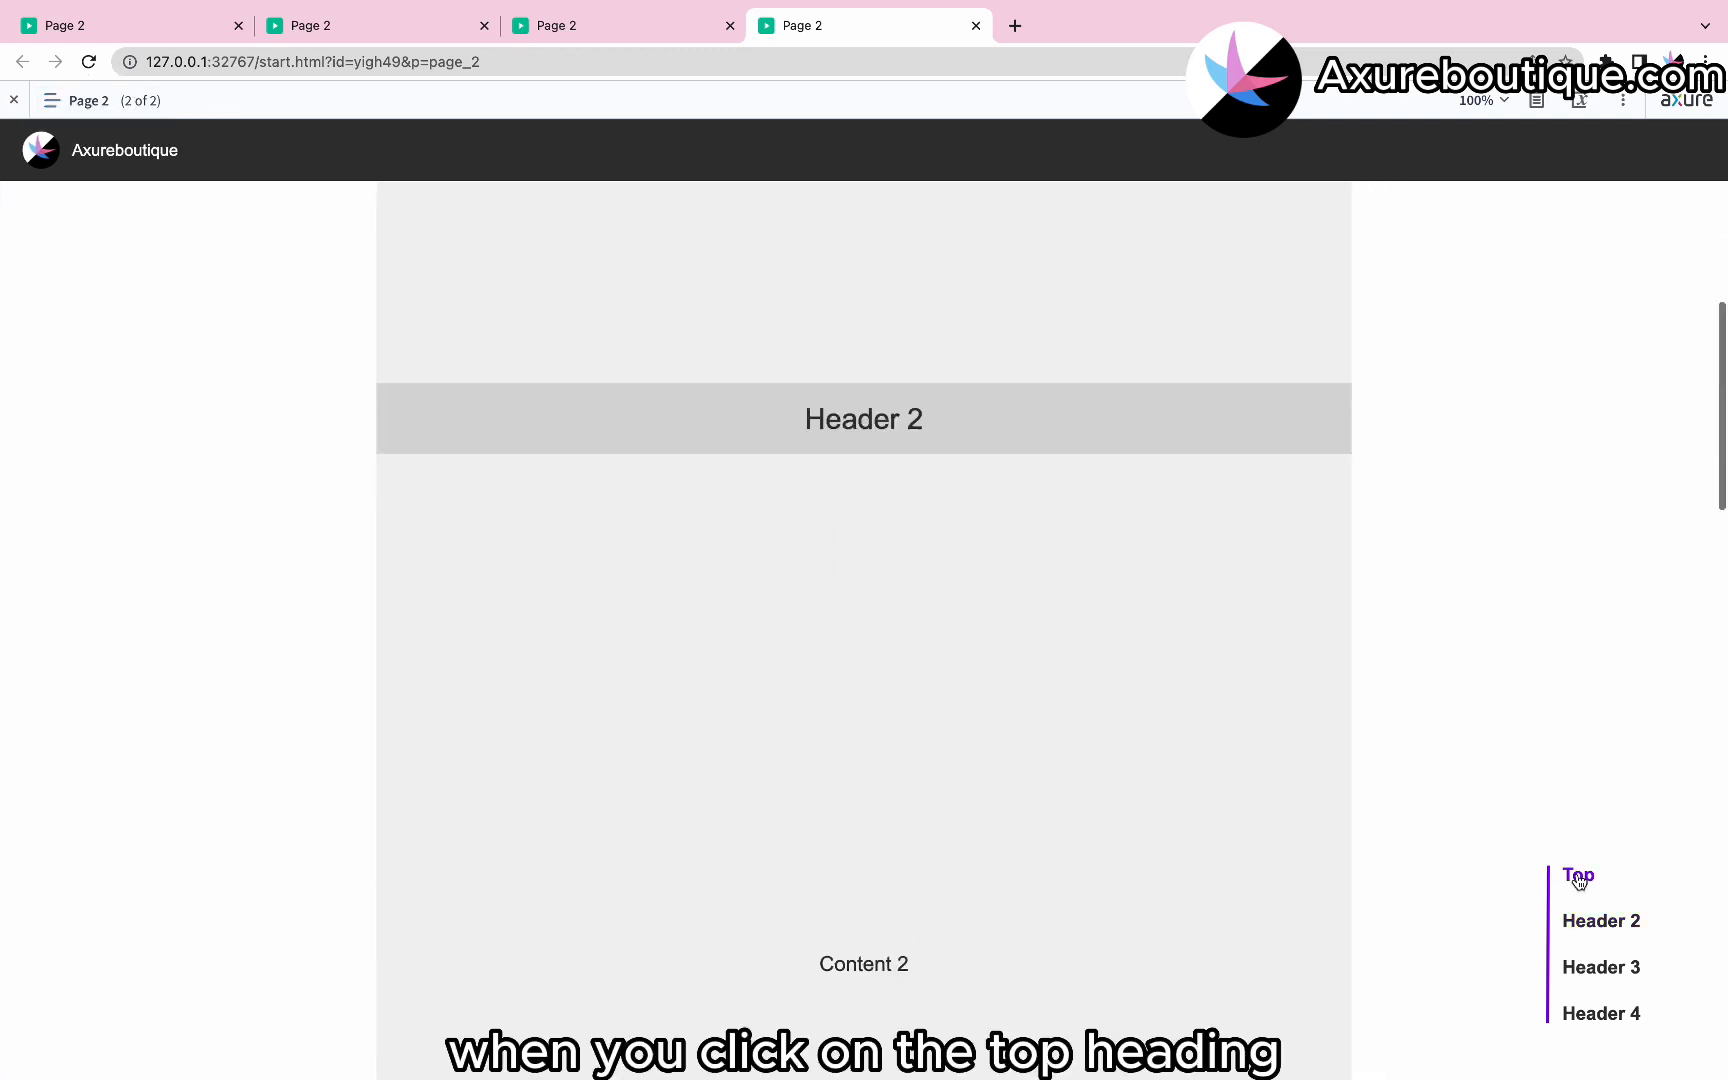
pyautogui.click(1601, 966)
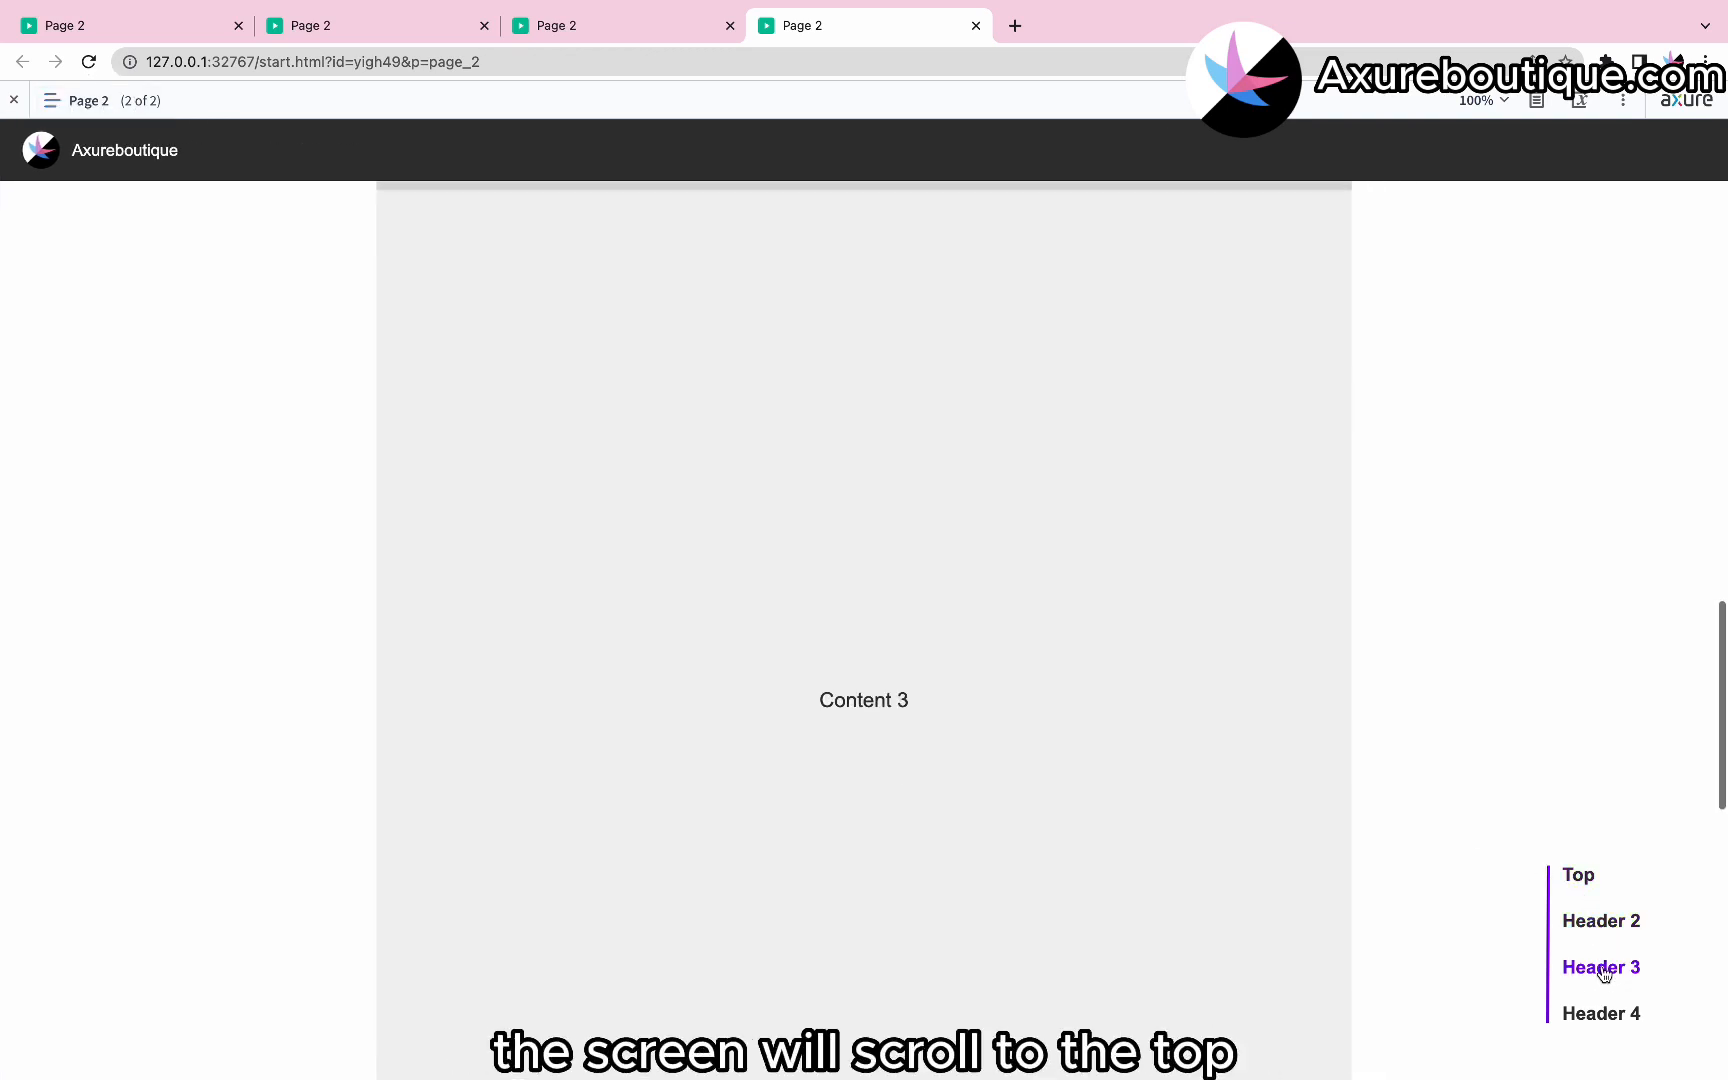
pyautogui.click(1604, 1012)
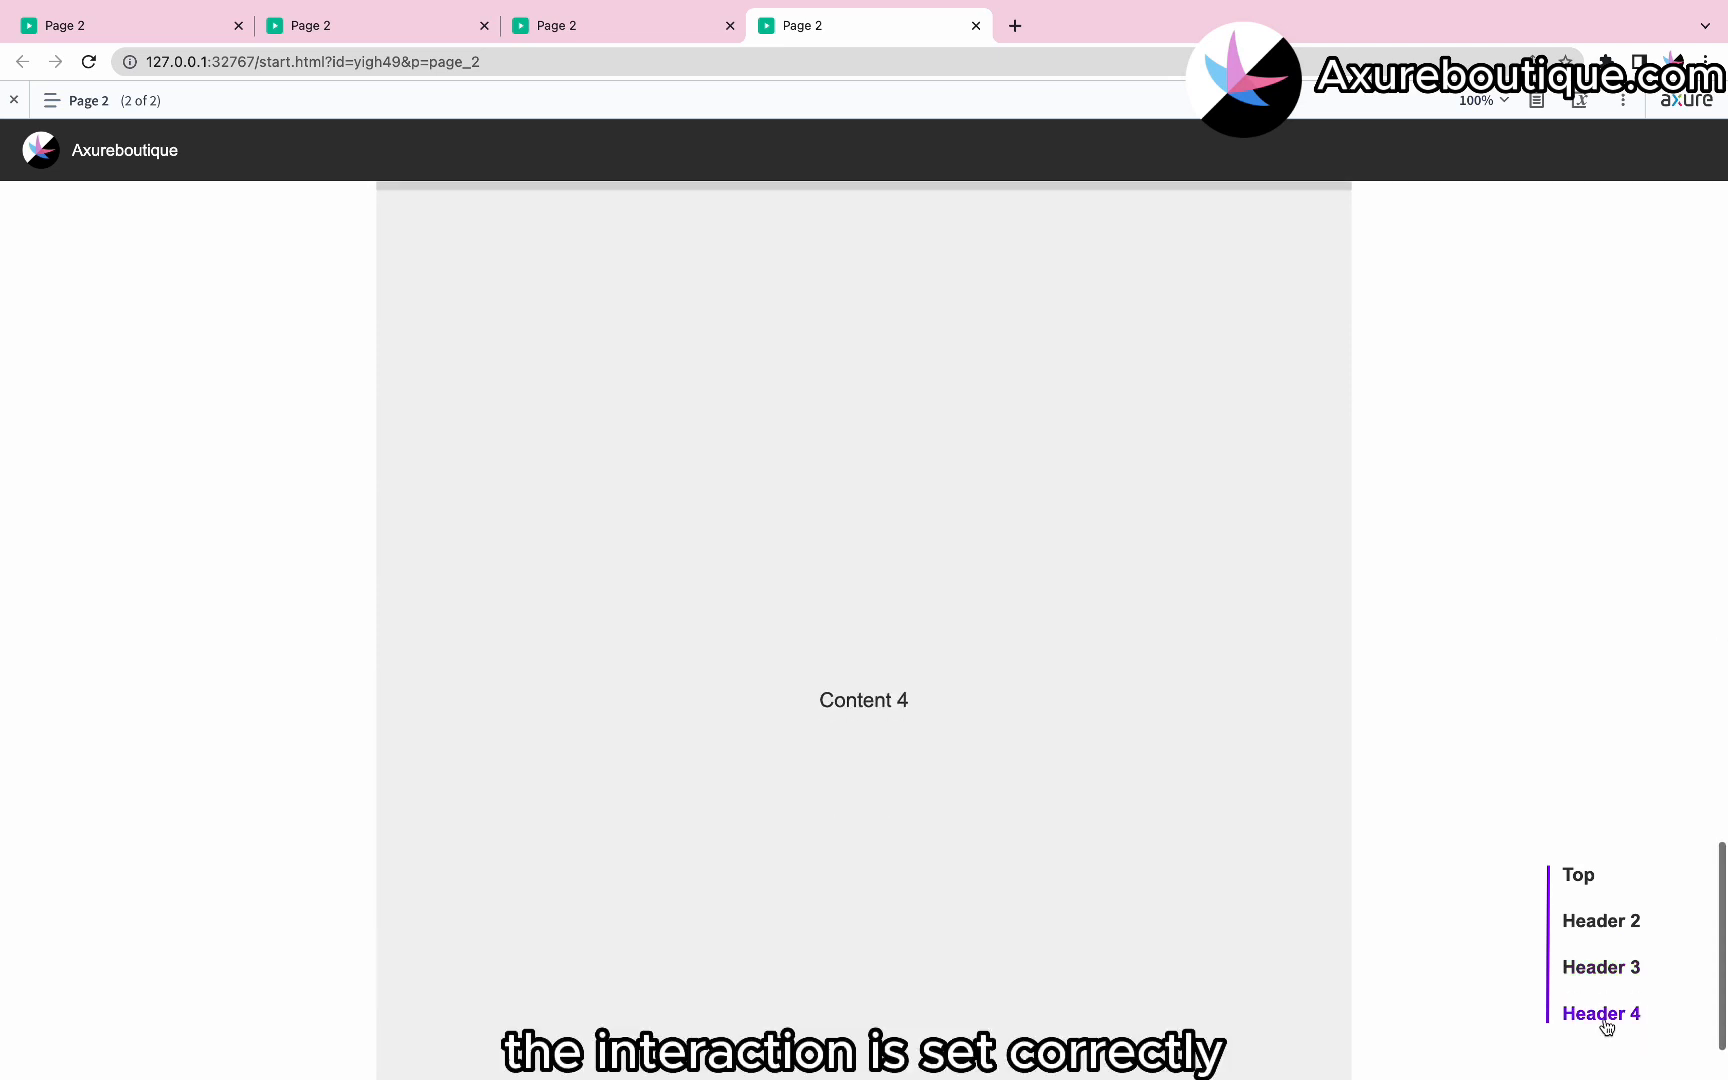
pyautogui.click(1584, 880)
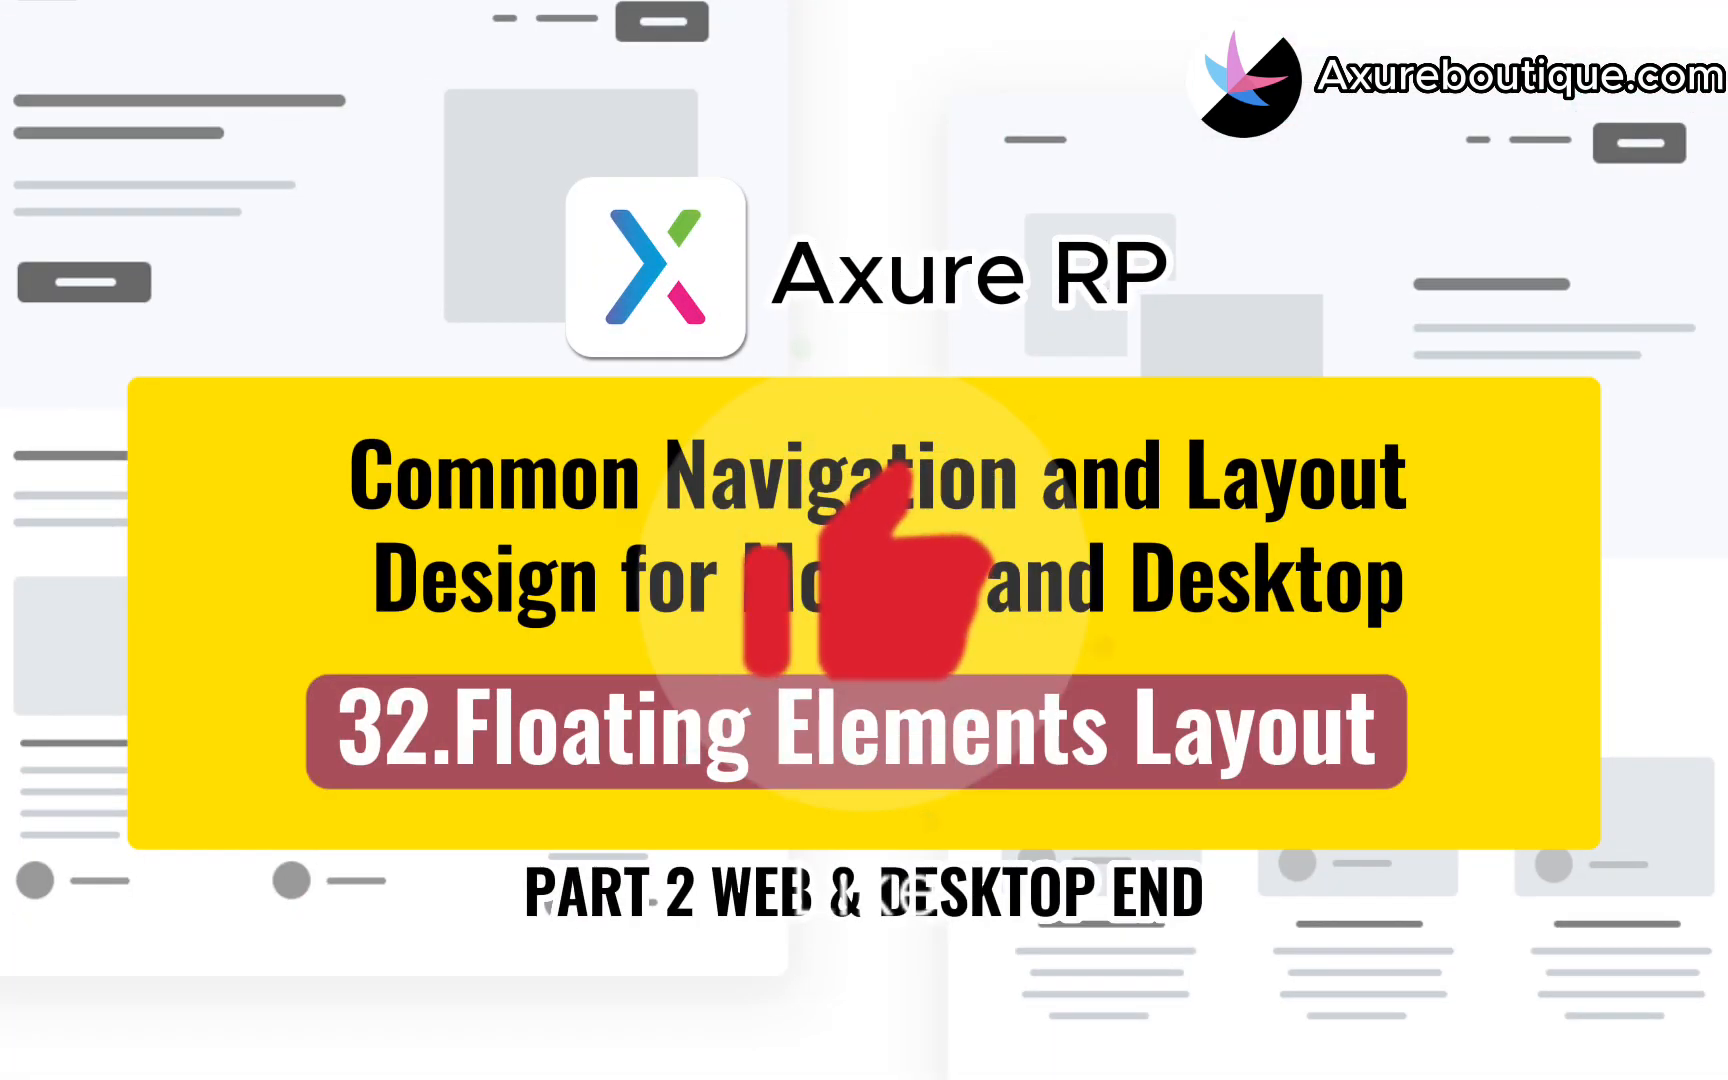